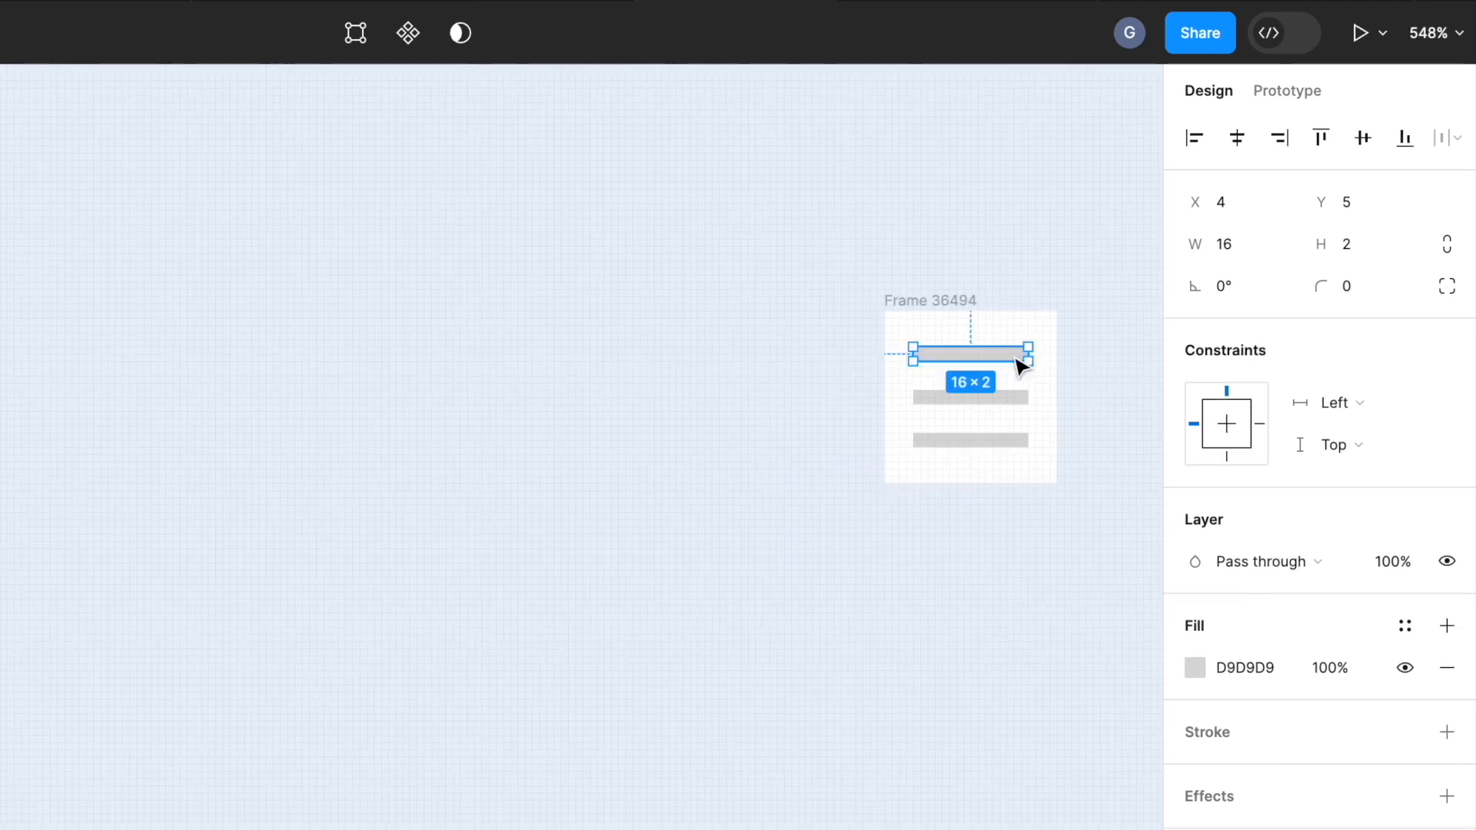
Select all three bars of the menu icon and set their corner radius to 2.
{"action": "left_click", "coordinate": [1015, 397], "text": "shift"}
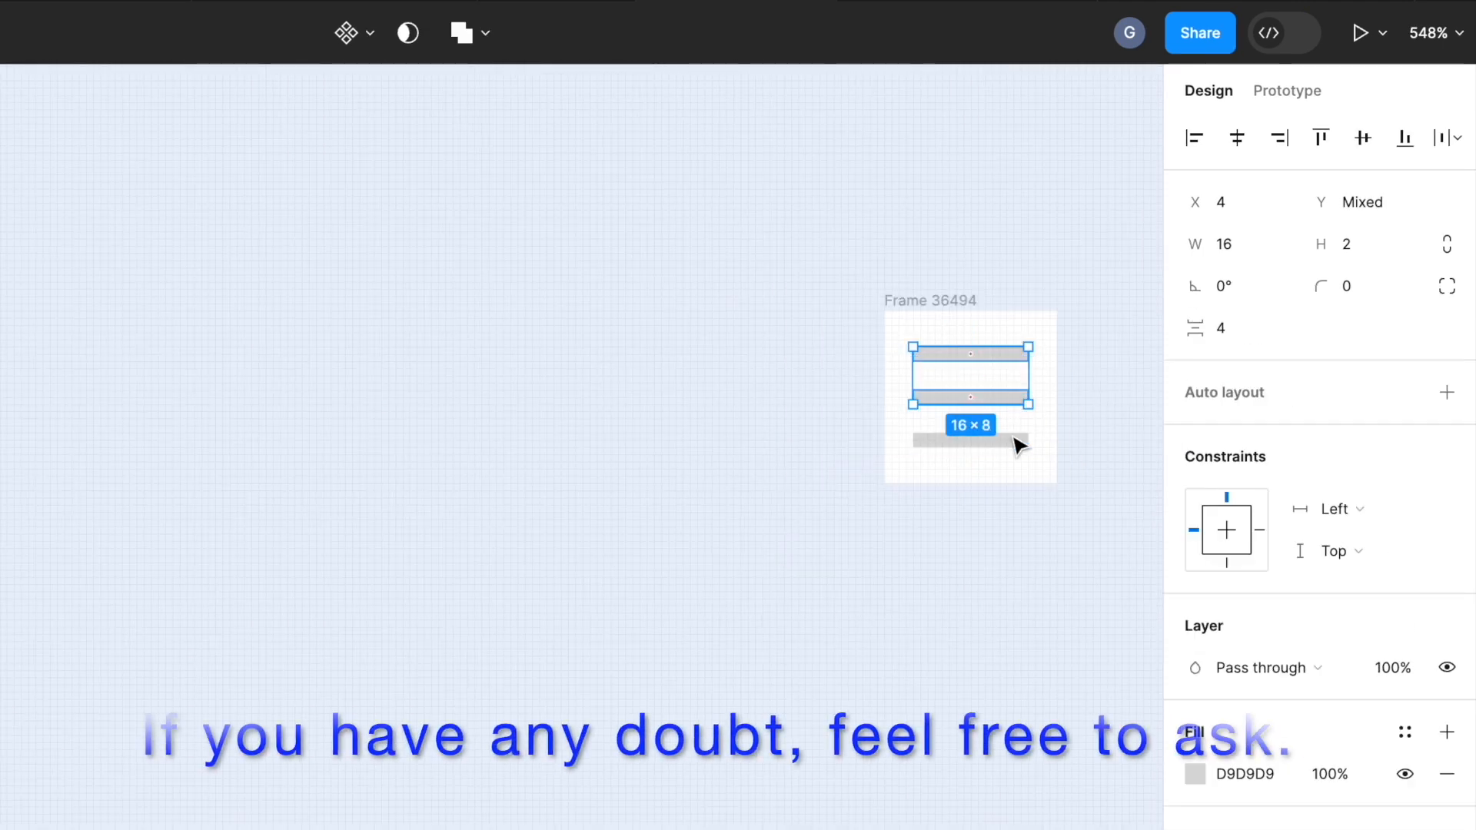
{"action": "left_click", "coordinate": [1012, 440], "text": "shift"}
{"action": "left_click", "coordinate": [1366, 287]}
{"action": "key", "text": "Up"}
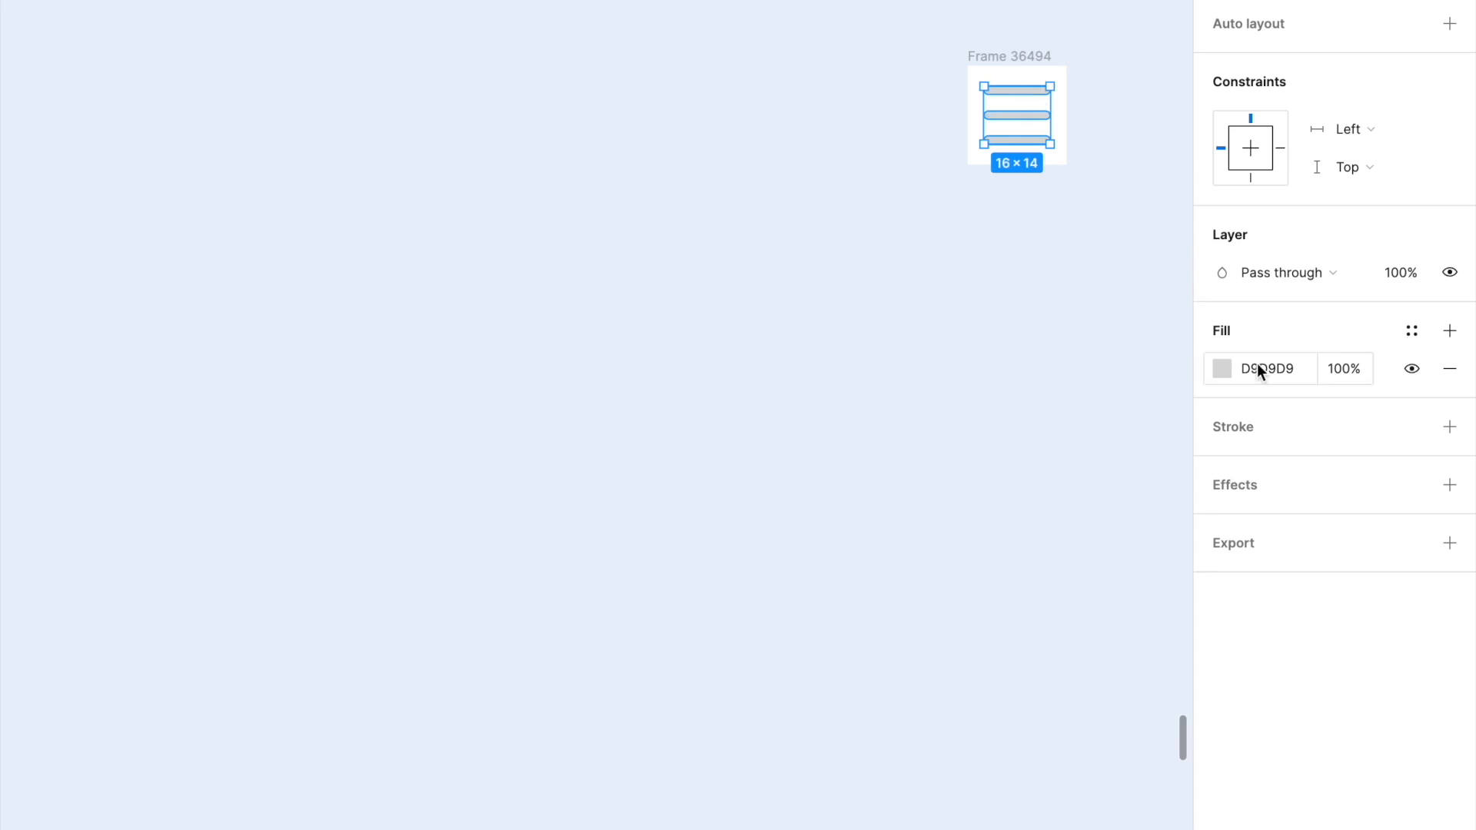
Change the three bars' fill to the muted blue 96AAC8.
{"action": "scroll", "coordinate": [1068, 166], "scroll_direction": "up", "scroll_amount": 3}
{"action": "scroll", "coordinate": [1071, 172], "scroll_direction": "down", "scroll_amount": 1}
{"action": "left_click", "coordinate": [1230, 372]}
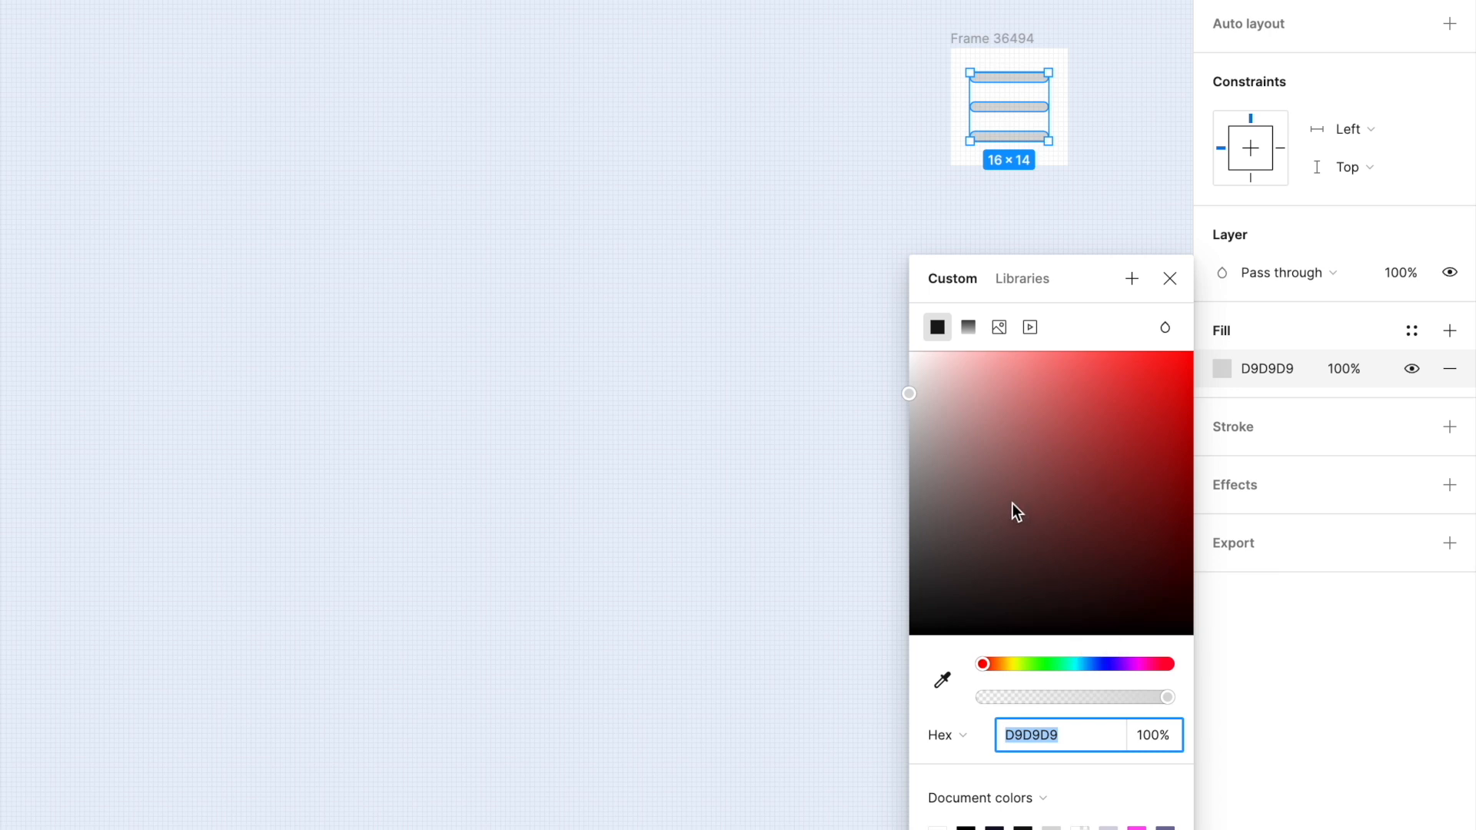
{"action": "left_click", "coordinate": [1101, 664]}
{"action": "left_click_drag", "start_coordinate": [957, 445], "coordinate": [965, 415]}
{"action": "left_click", "coordinate": [1082, 665]}
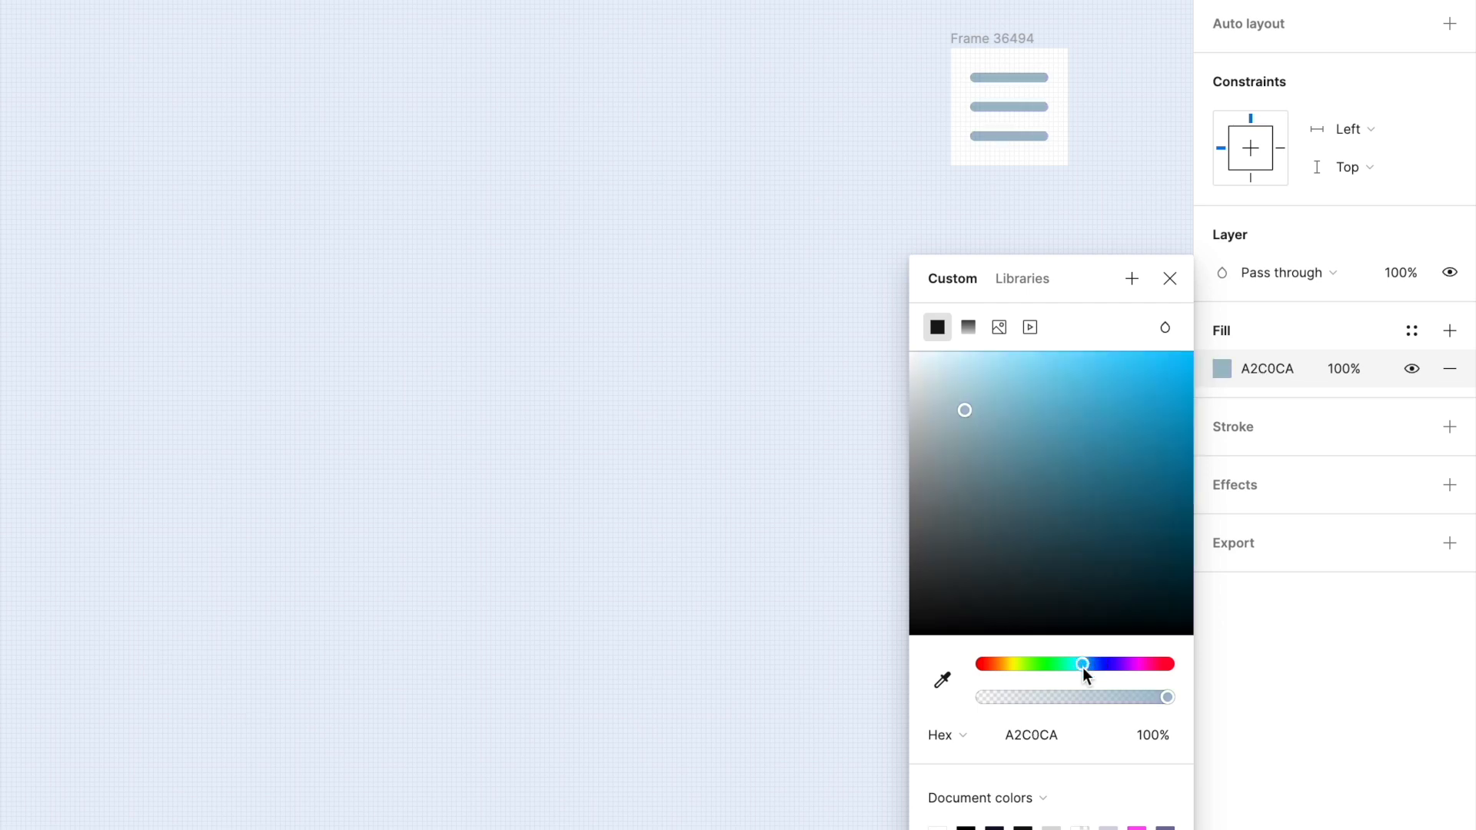
{"action": "left_click_drag", "start_coordinate": [1082, 667], "coordinate": [1093, 667]}
{"action": "left_click", "coordinate": [981, 419]}
{"action": "left_click", "coordinate": [762, 387]}
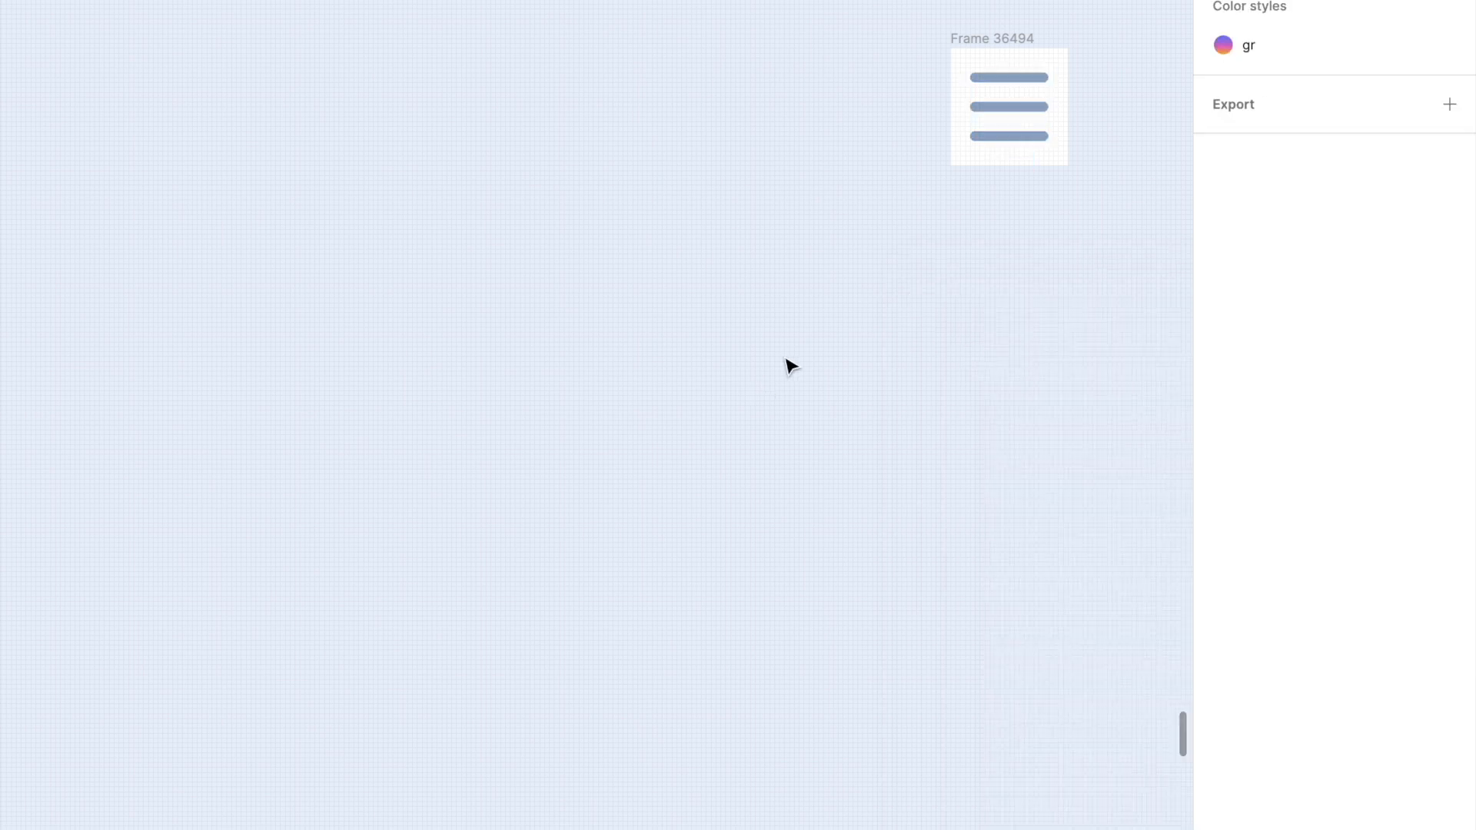
Turn the 24 × 24 menu icon frame into a component and add a second variant to it.
{"action": "scroll", "coordinate": [920, 104], "scroll_direction": "down", "scroll_amount": 1}
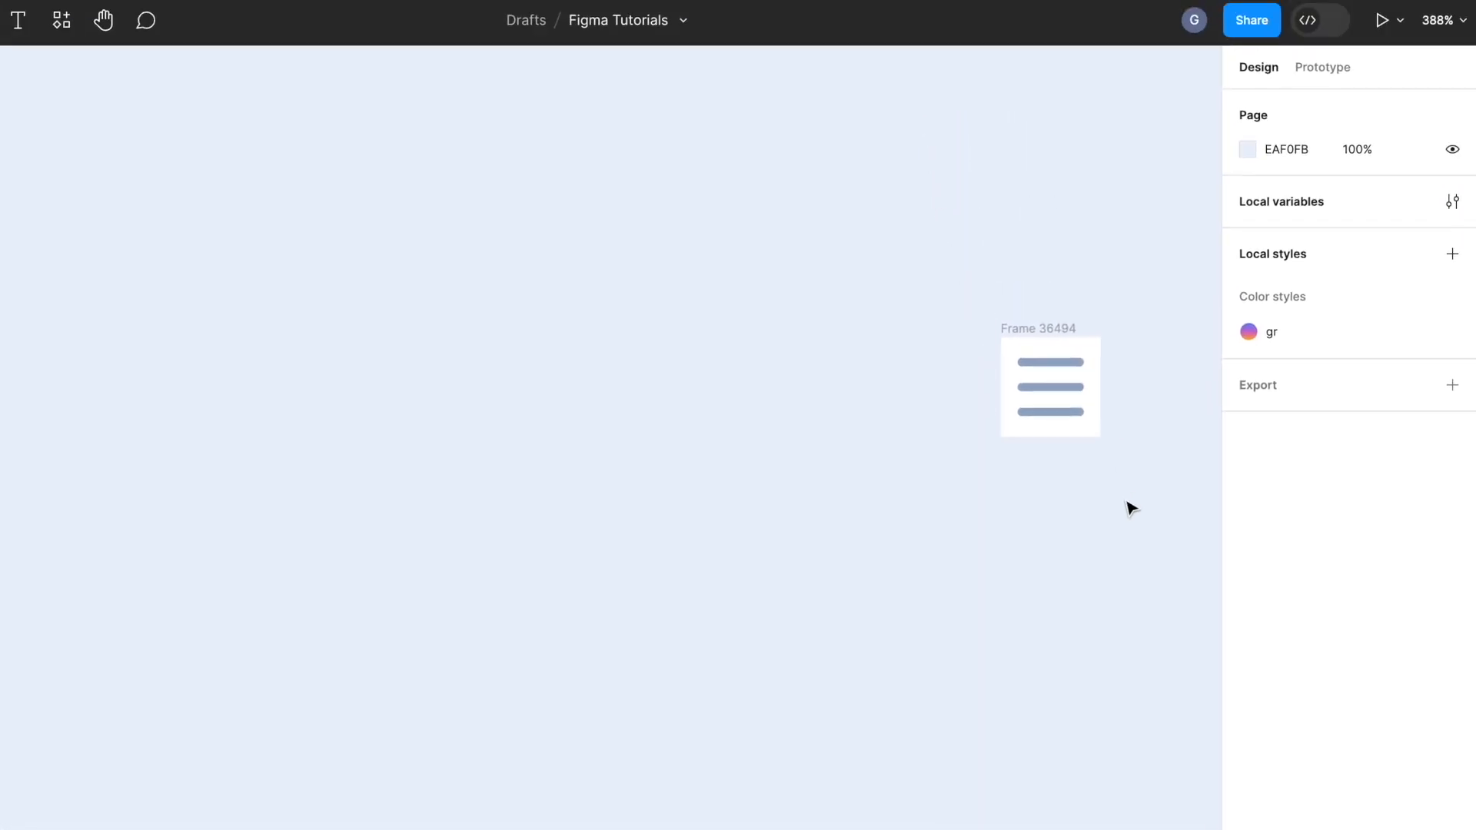
{"action": "left_click", "coordinate": [1022, 329]}
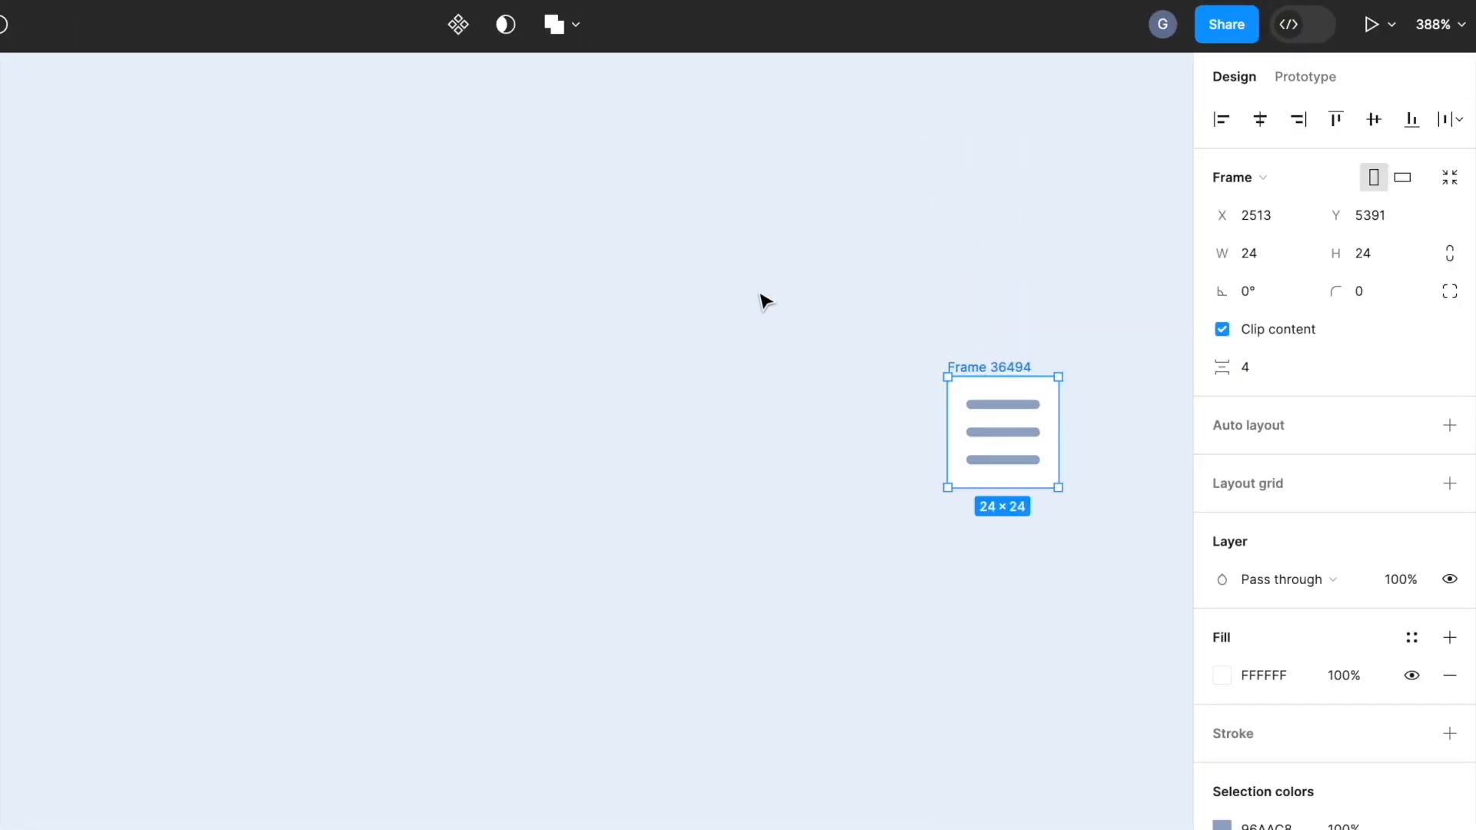
{"action": "left_click", "coordinate": [464, 46]}
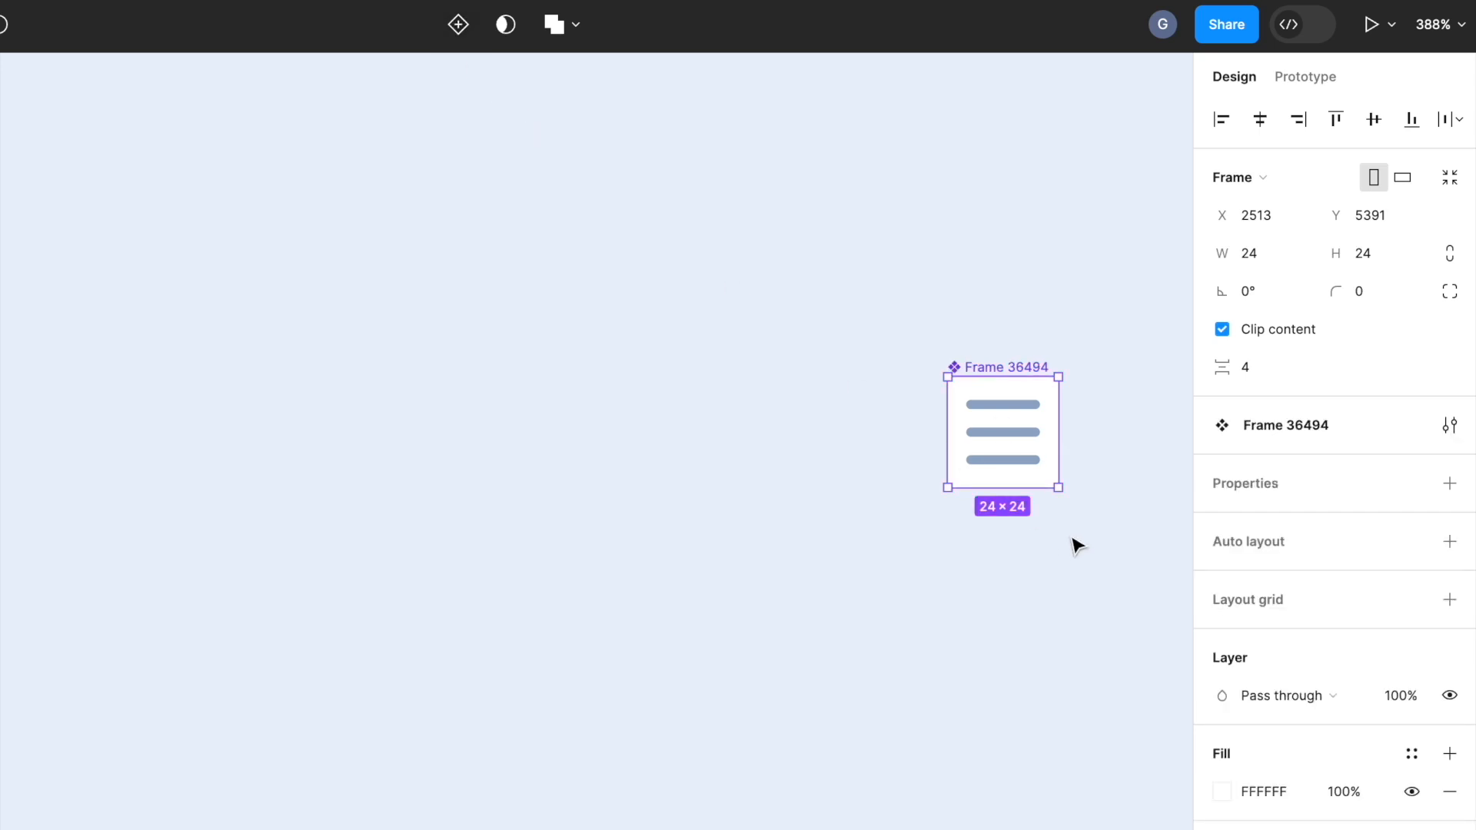
{"action": "left_click", "coordinate": [459, 31]}
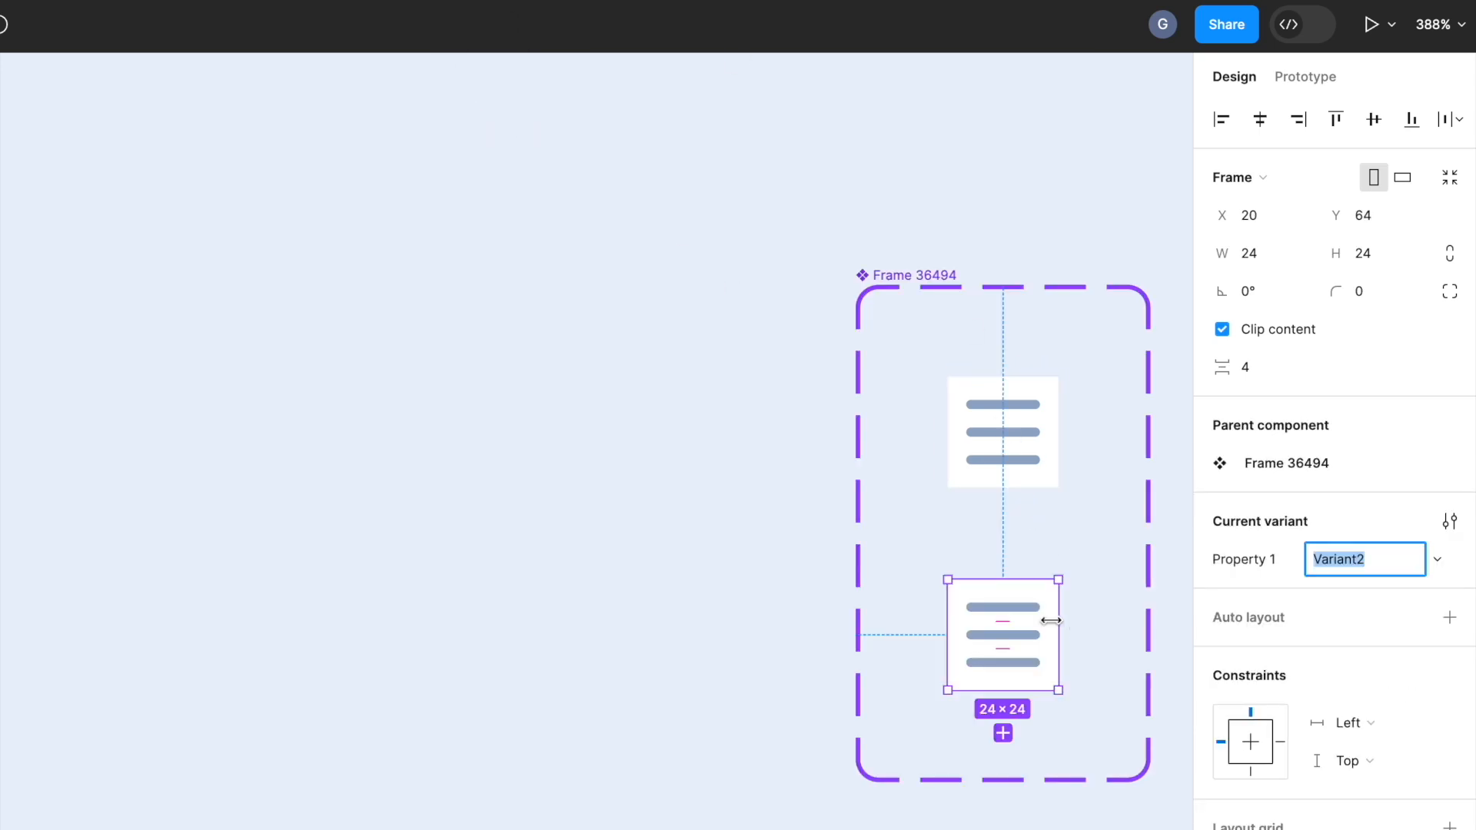
Shorten the top and bottom bars of Variant2 to a width of 10.
{"action": "scroll", "coordinate": [1029, 653], "scroll_direction": "up", "scroll_amount": 10}
{"action": "left_click", "coordinate": [953, 501]}
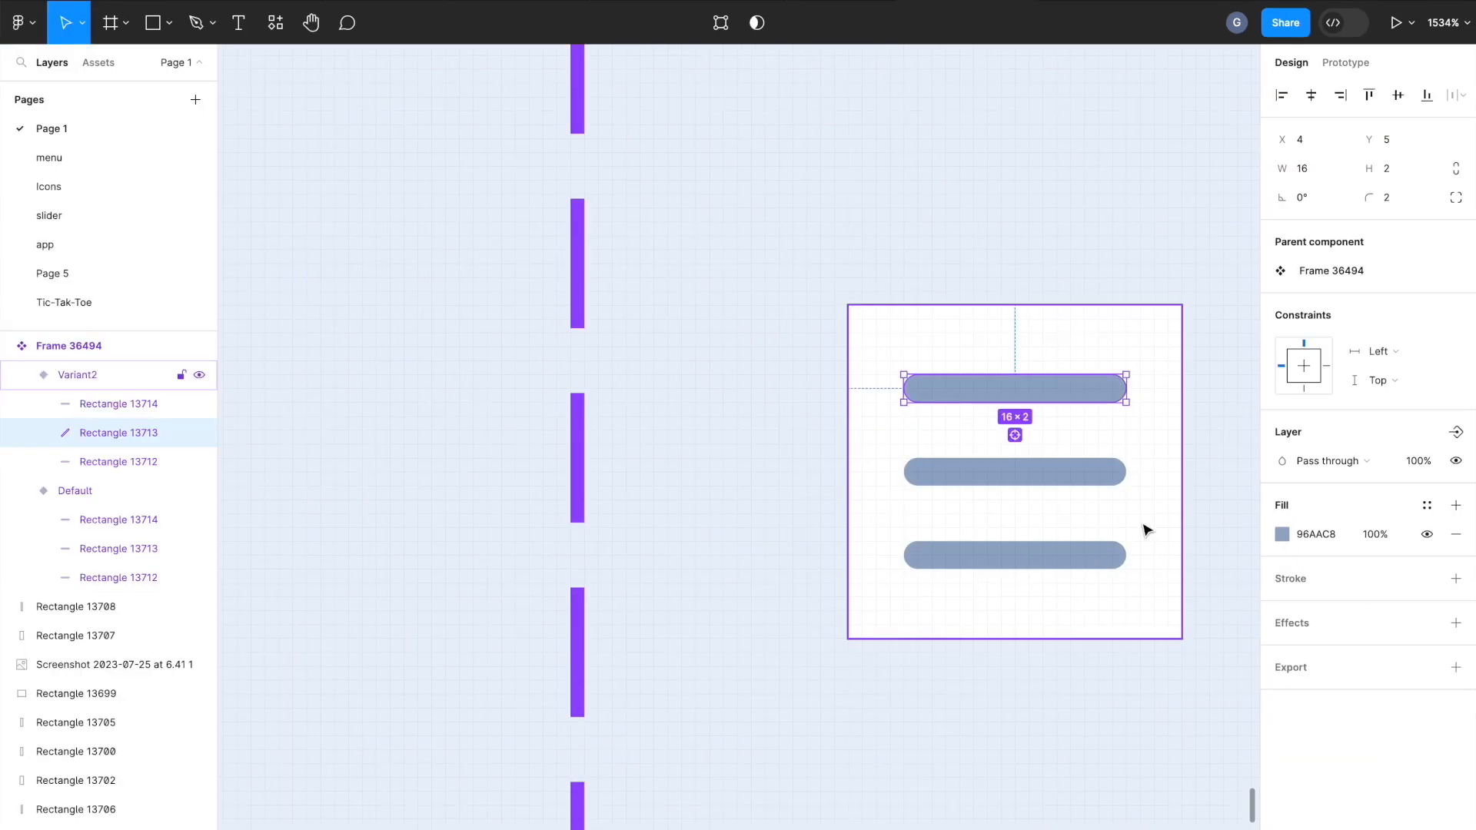
{"action": "left_click", "coordinate": [1092, 555], "text": "shift"}
{"action": "left_click_drag", "start_coordinate": [1124, 477], "coordinate": [1038, 477]}
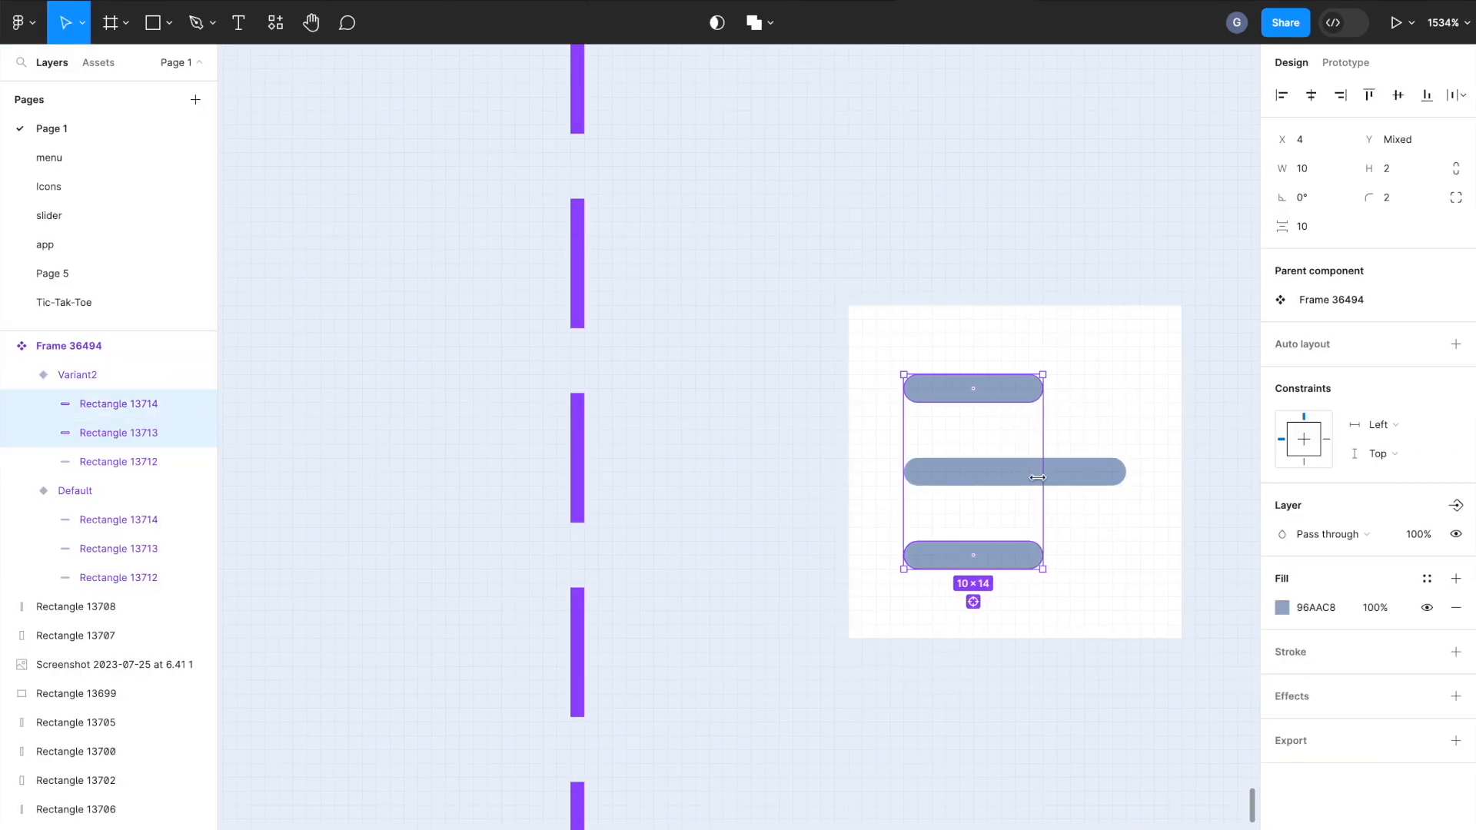
Rotate the two short bars diagonally and move them onto the middle bar's left end to form a back arrow.
{"action": "left_click", "coordinate": [1028, 563]}
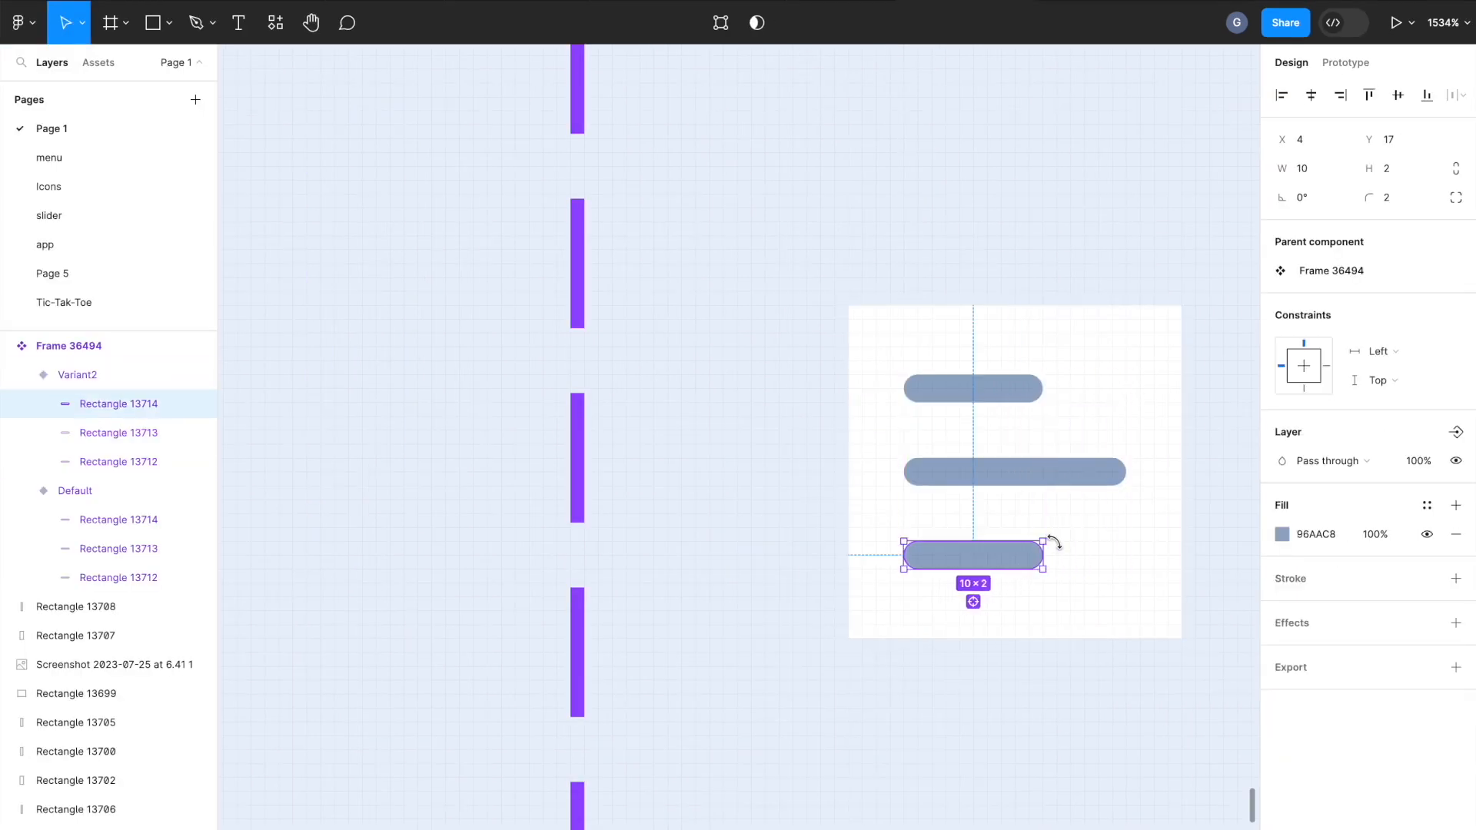
{"action": "left_click_drag", "start_coordinate": [1048, 543], "coordinate": [1031, 596]}
{"action": "left_click", "coordinate": [1026, 388]}
{"action": "left_click_drag", "start_coordinate": [1047, 365], "coordinate": [1006, 313]}
{"action": "left_click_drag", "start_coordinate": [990, 382], "coordinate": [969, 420]}
{"action": "left_click_drag", "start_coordinate": [963, 551], "coordinate": [954, 511]}
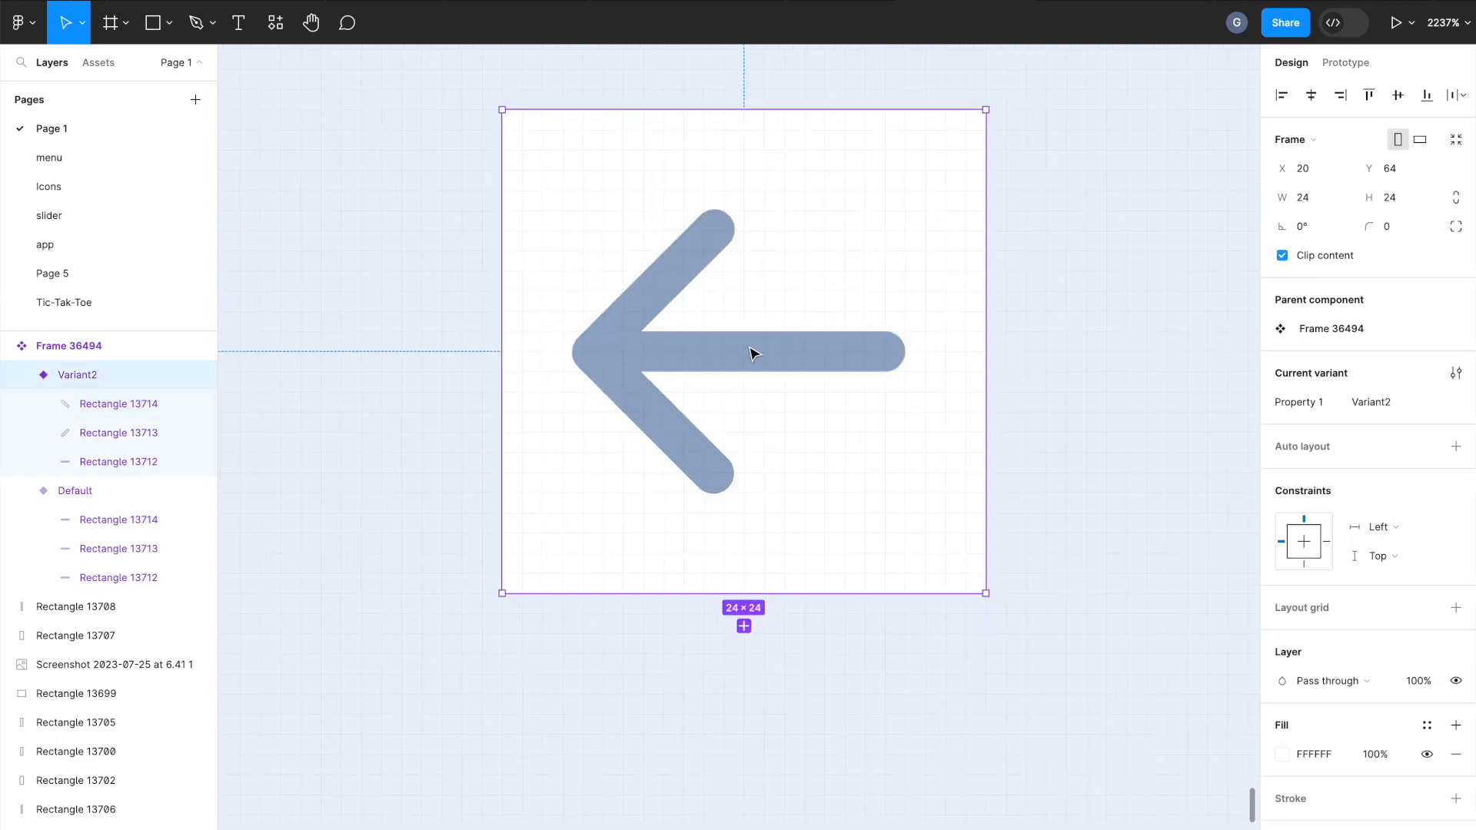
Hide the white fill on both the Default and Variant2 frames.
{"action": "scroll", "coordinate": [972, 412], "scroll_direction": "down", "scroll_amount": 10}
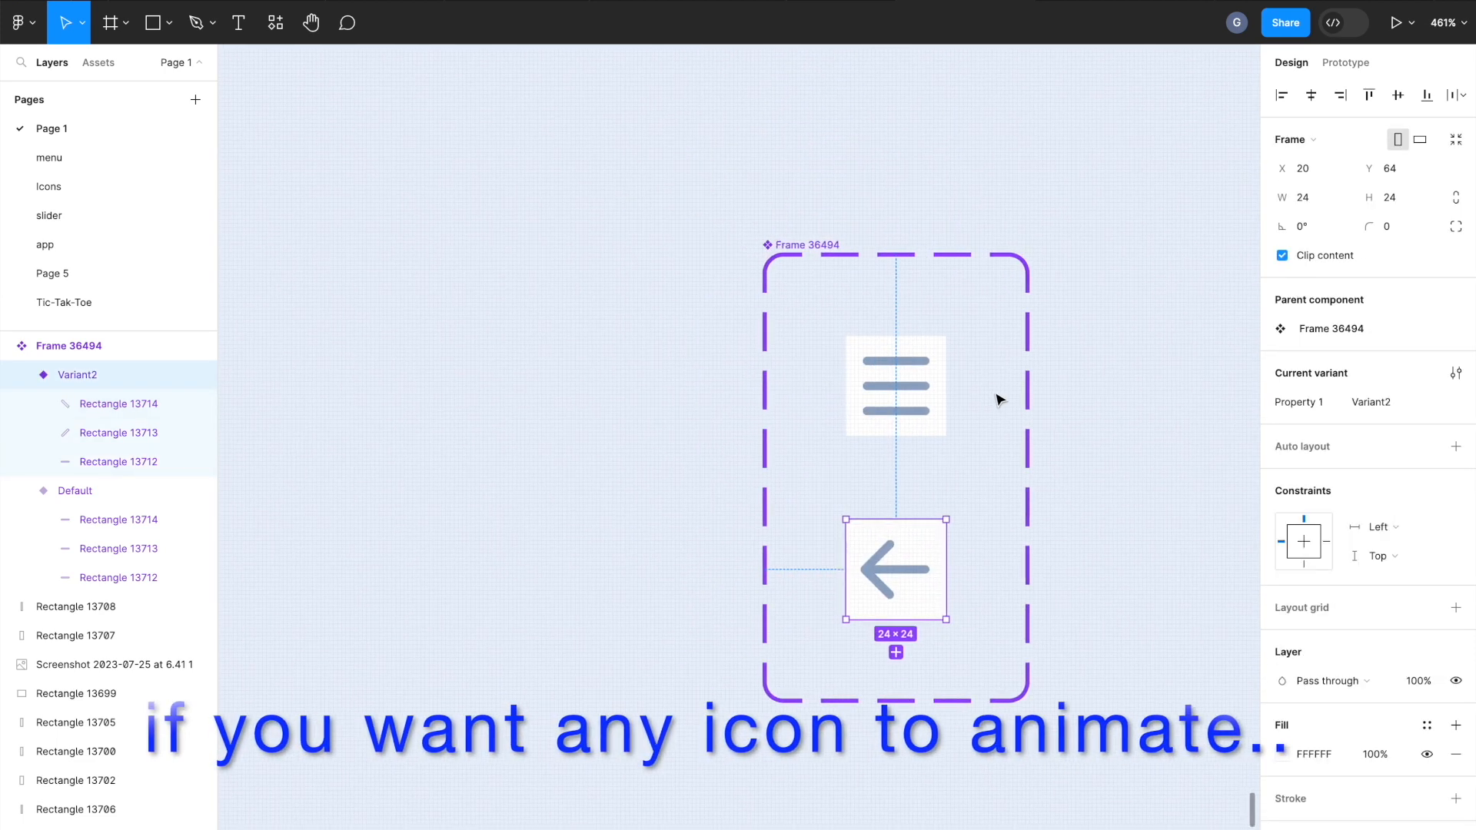
{"action": "left_click", "coordinate": [1142, 412]}
{"action": "left_click", "coordinate": [970, 400]}
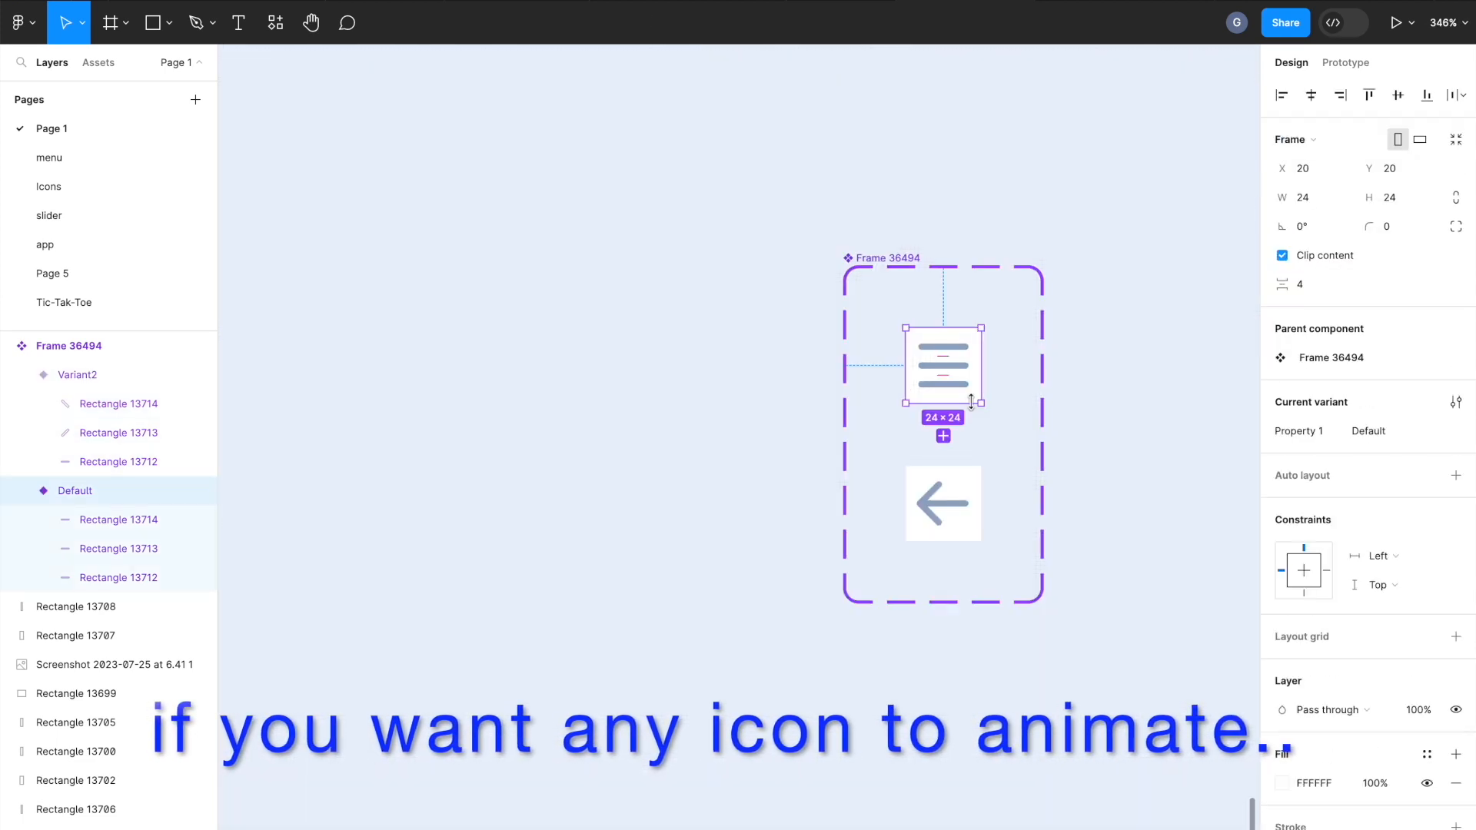
{"action": "left_click", "coordinate": [974, 477], "text": "shift"}
{"action": "left_click", "coordinate": [1425, 740]}
{"action": "left_click", "coordinate": [1077, 425]}
Draw a new frame beside the component set and set its size to 24 × 24.
{"action": "scroll", "coordinate": [1076, 425], "scroll_direction": "right", "scroll_amount": 3}
{"action": "left_click", "coordinate": [111, 22]}
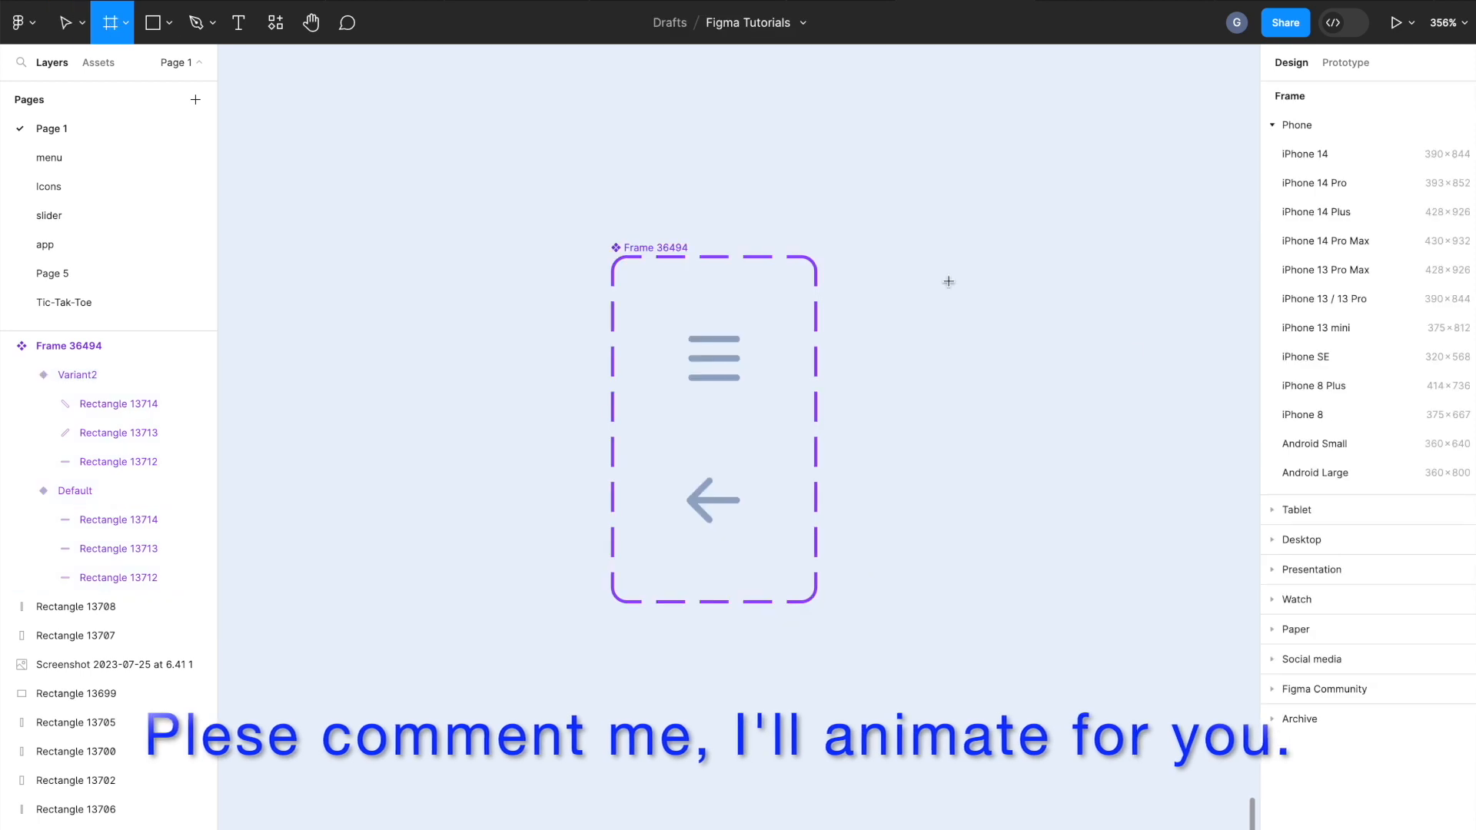
{"action": "left_click_drag", "start_coordinate": [985, 278], "coordinate": [1040, 330]}
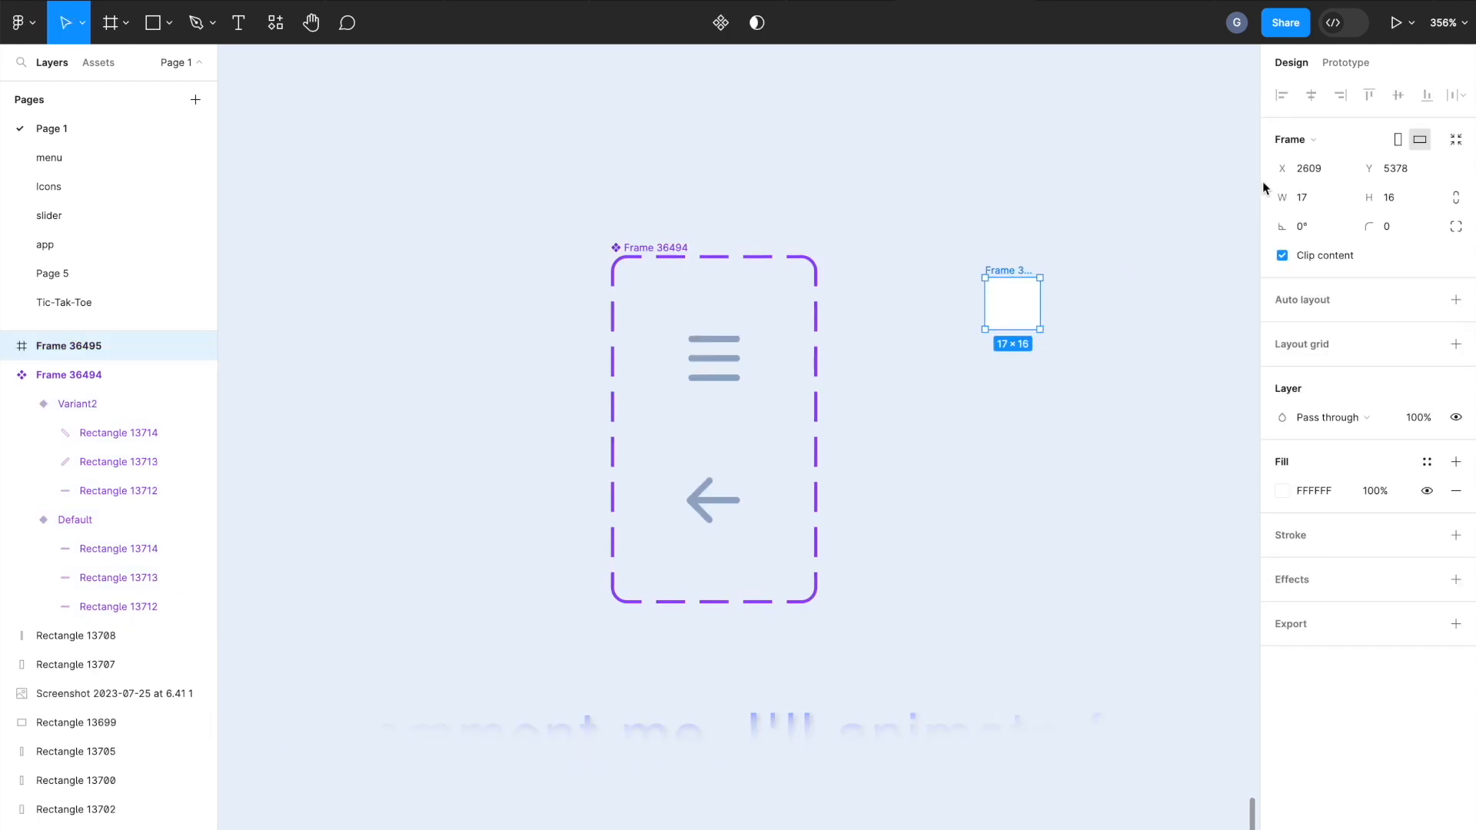
{"action": "left_click", "coordinate": [1316, 206]}
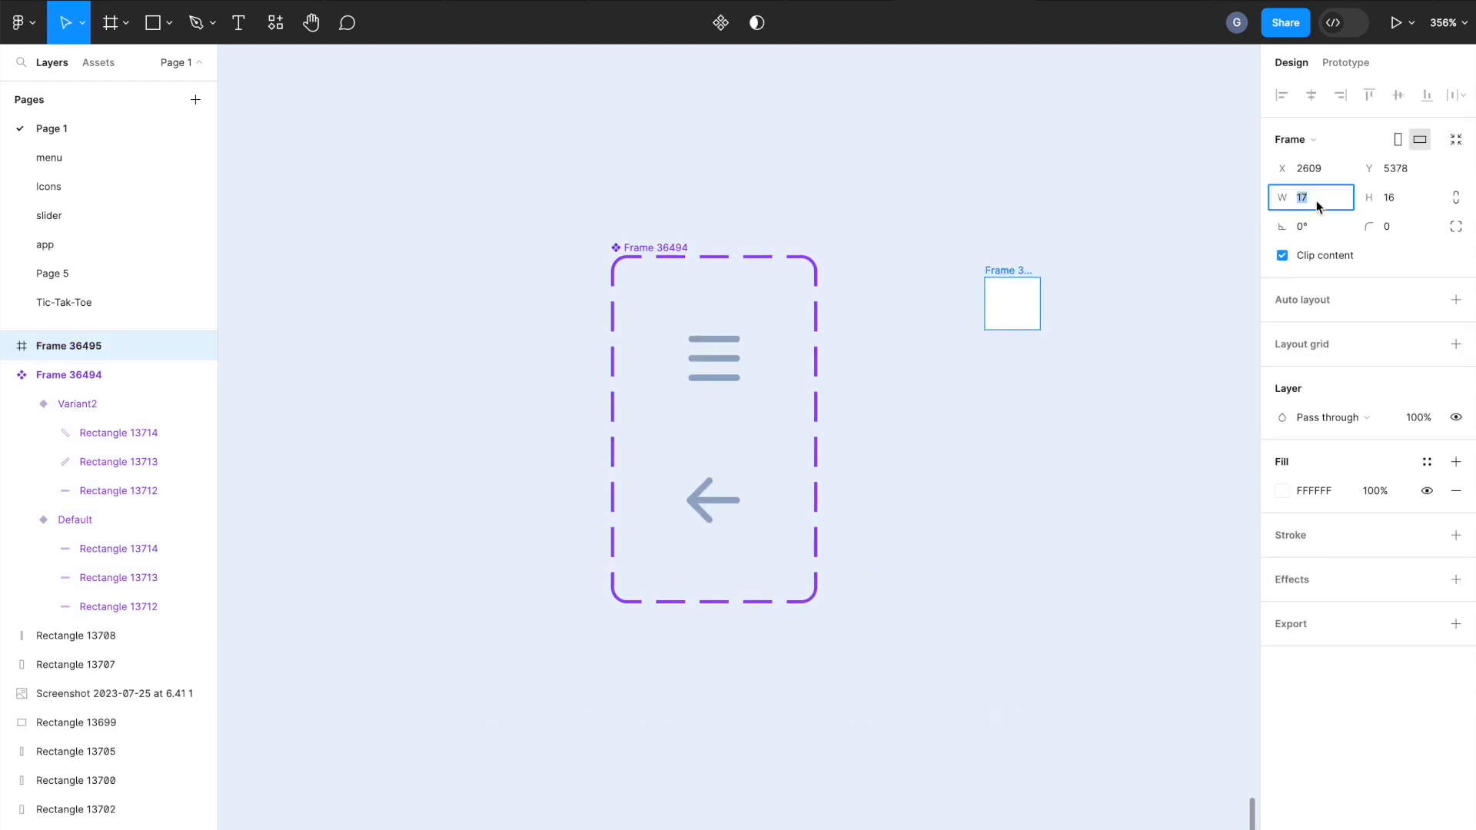
{"action": "left_click", "coordinate": [1391, 205]}
{"action": "type", "text": "24"}
{"action": "key", "text": "Return"}
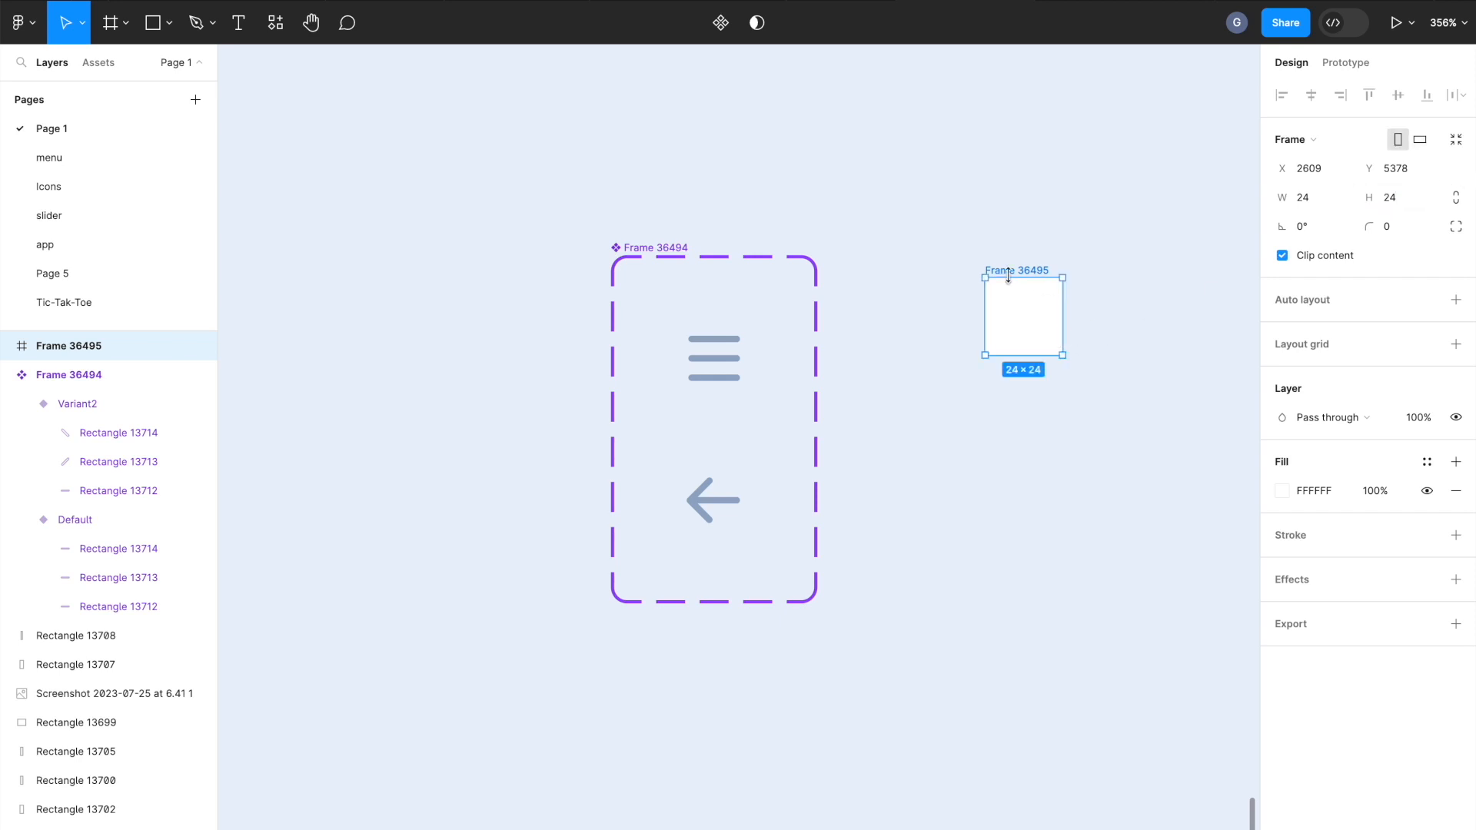
{"action": "key", "text": "Escape"}
Draw a 10 × 10 circle with the Ellipse tool in the upper part of the new frame.
{"action": "left_click", "coordinate": [169, 23]}
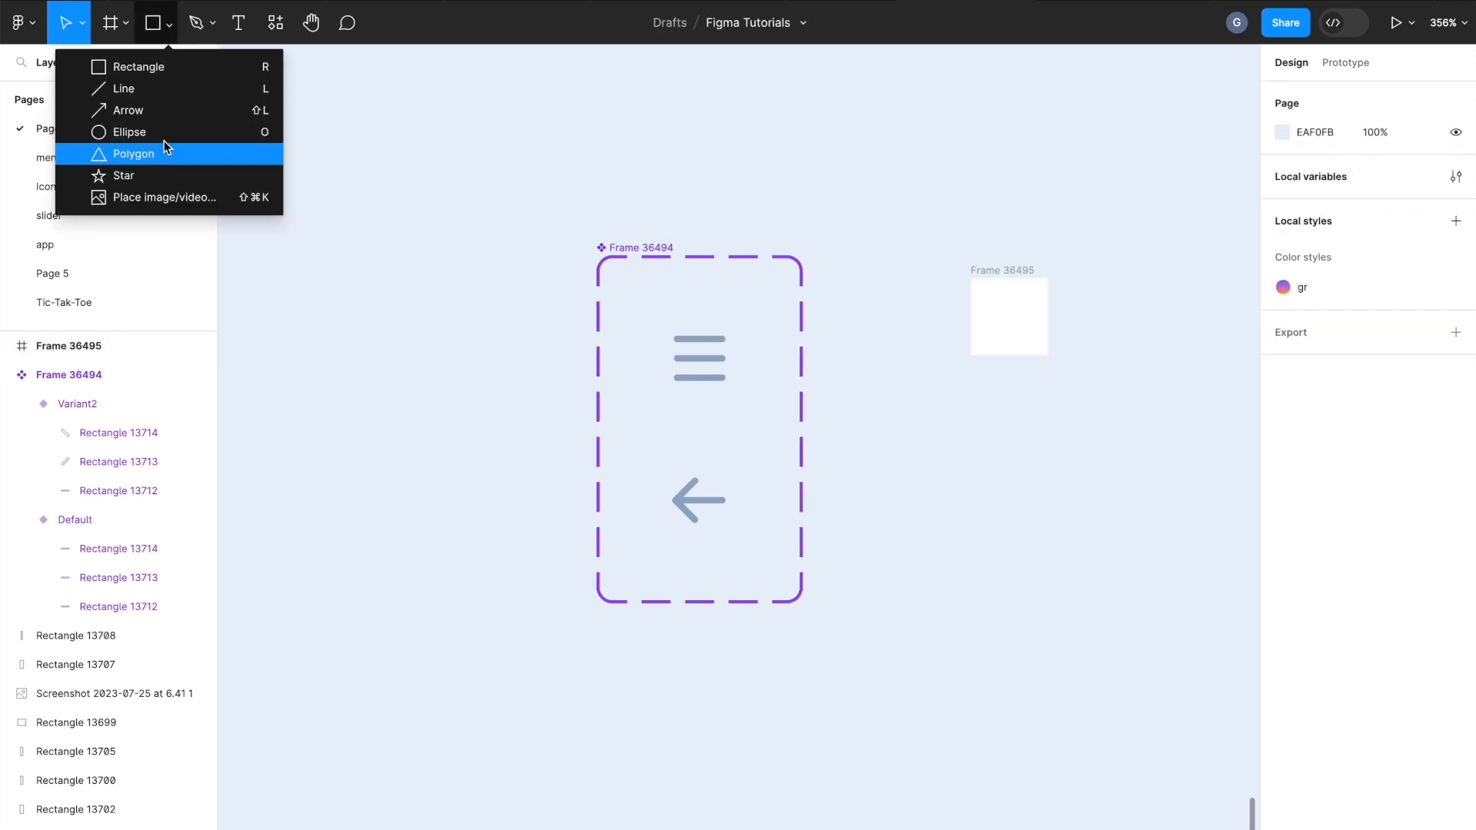
{"action": "left_click", "coordinate": [166, 134]}
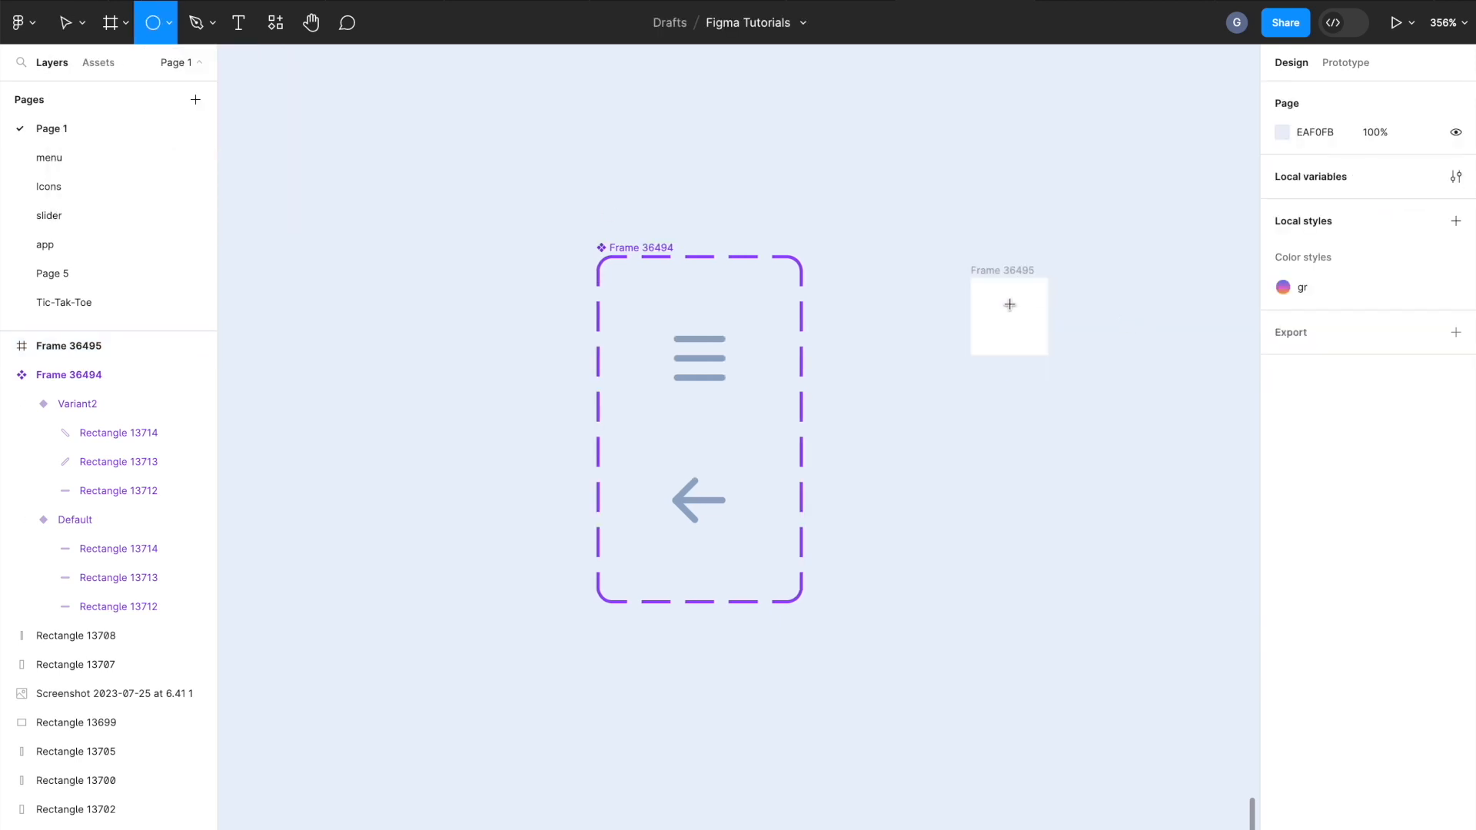
{"action": "scroll", "coordinate": [1009, 304], "scroll_direction": "up", "scroll_amount": 5}
{"action": "left_click_drag", "start_coordinate": [981, 286], "coordinate": [1027, 346]}
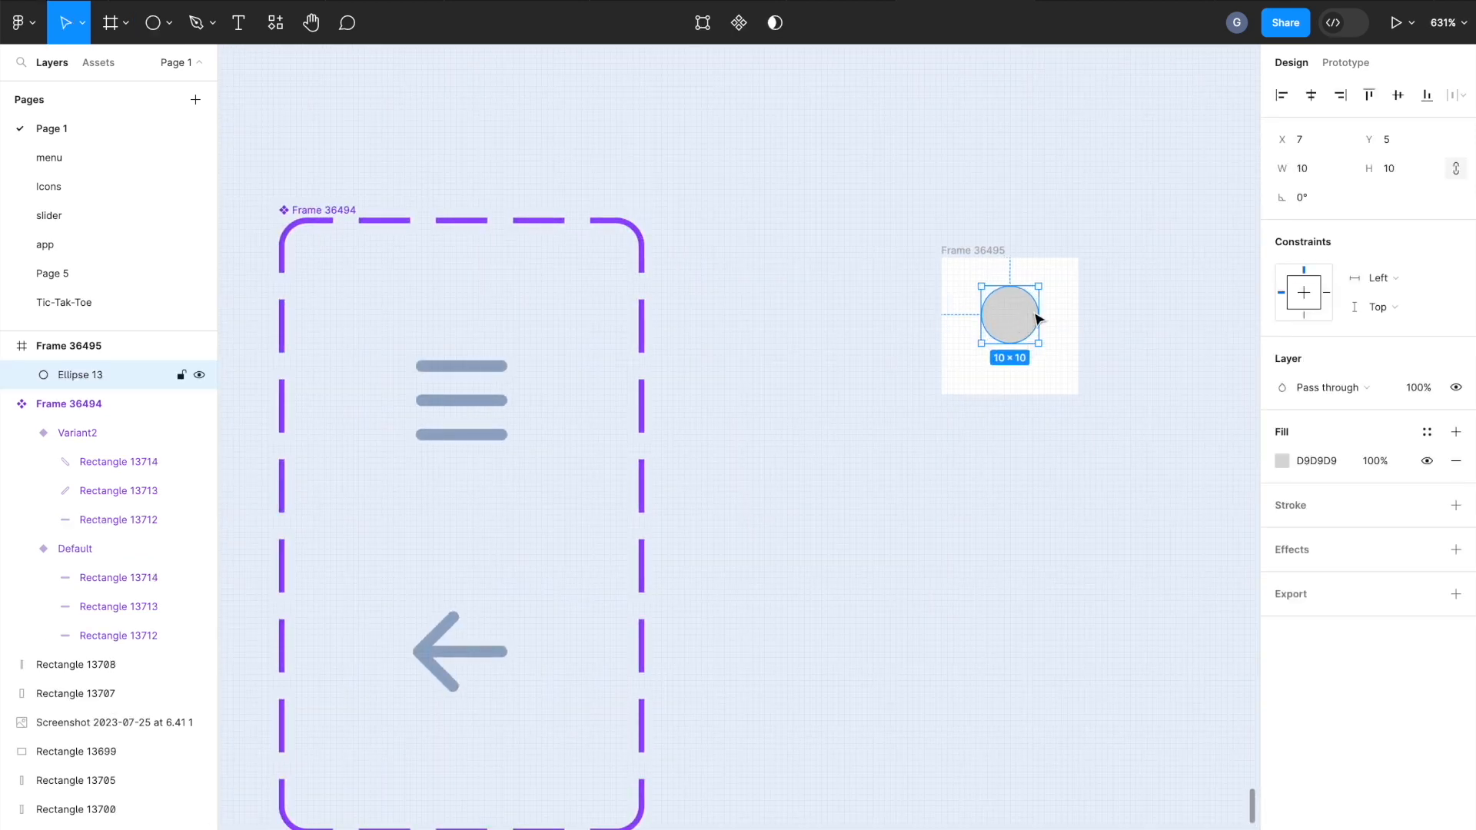
Turn the circle into a full closed ring with an inner ratio of about 70% and a 0° start angle.
{"action": "scroll", "coordinate": [1038, 317], "scroll_direction": "up", "scroll_amount": 8}
{"action": "mouse_move", "coordinate": [1011, 322]}
{"action": "left_mouse_down"}
{"action": "mouse_move", "coordinate": [956, 327]}
{"action": "mouse_move", "coordinate": [1012, 339]}
{"action": "mouse_move", "coordinate": [958, 330]}
{"action": "mouse_move", "coordinate": [986, 326]}
{"action": "mouse_move", "coordinate": [1011, 293]}
{"action": "mouse_move", "coordinate": [883, 310]}
{"action": "mouse_move", "coordinate": [1016, 347]}
{"action": "left_mouse_up"}
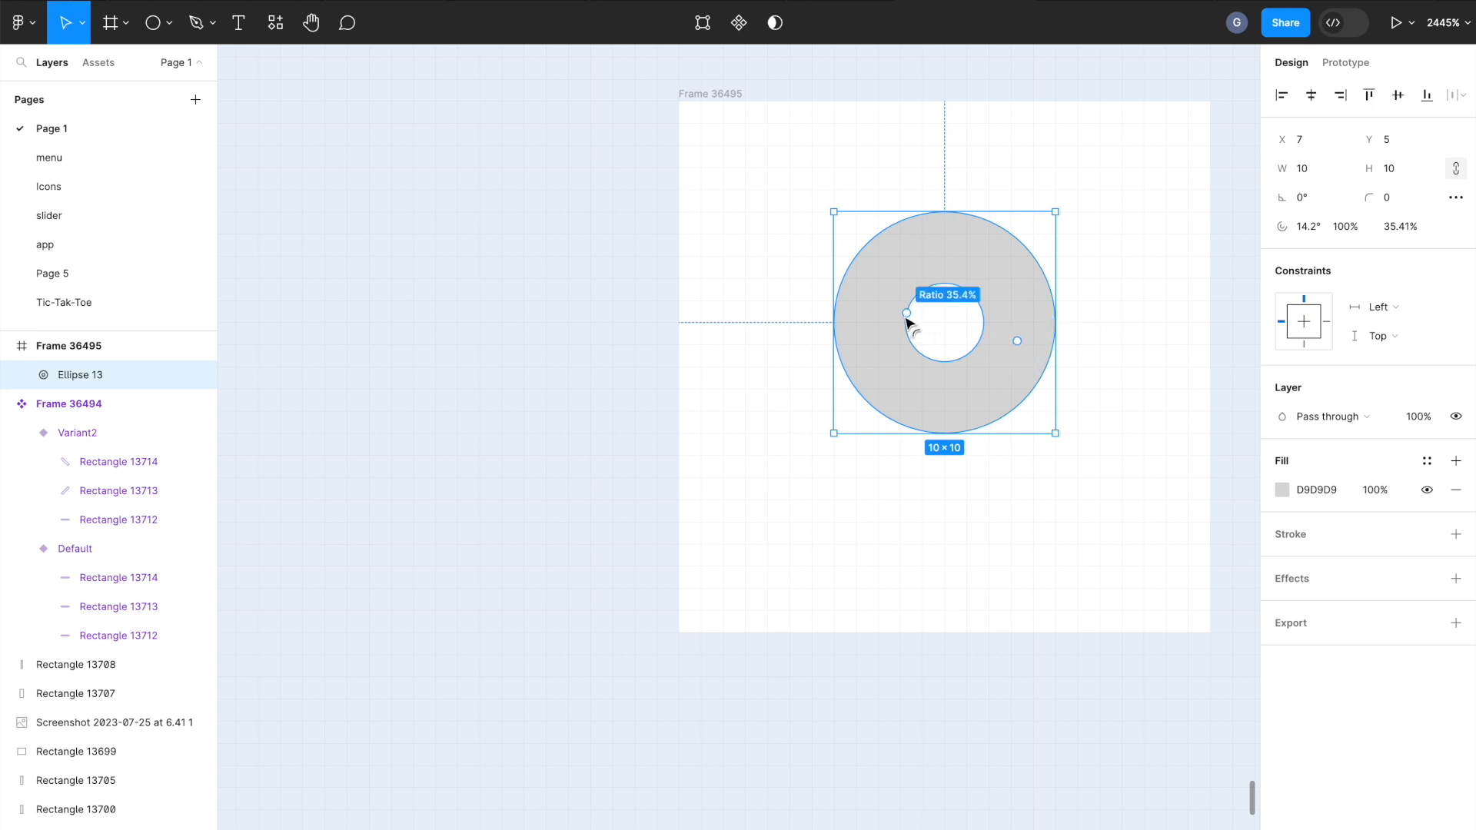
{"action": "left_click_drag", "start_coordinate": [910, 318], "coordinate": [875, 320]}
{"action": "scroll", "coordinate": [1095, 357], "scroll_direction": "down", "scroll_amount": 4}
{"action": "scroll", "coordinate": [1095, 356], "scroll_direction": "down", "scroll_amount": 2}
{"action": "left_click_drag", "start_coordinate": [1073, 341], "coordinate": [1067, 338]}
{"action": "scroll", "coordinate": [1069, 338], "scroll_direction": "up", "scroll_amount": 3}
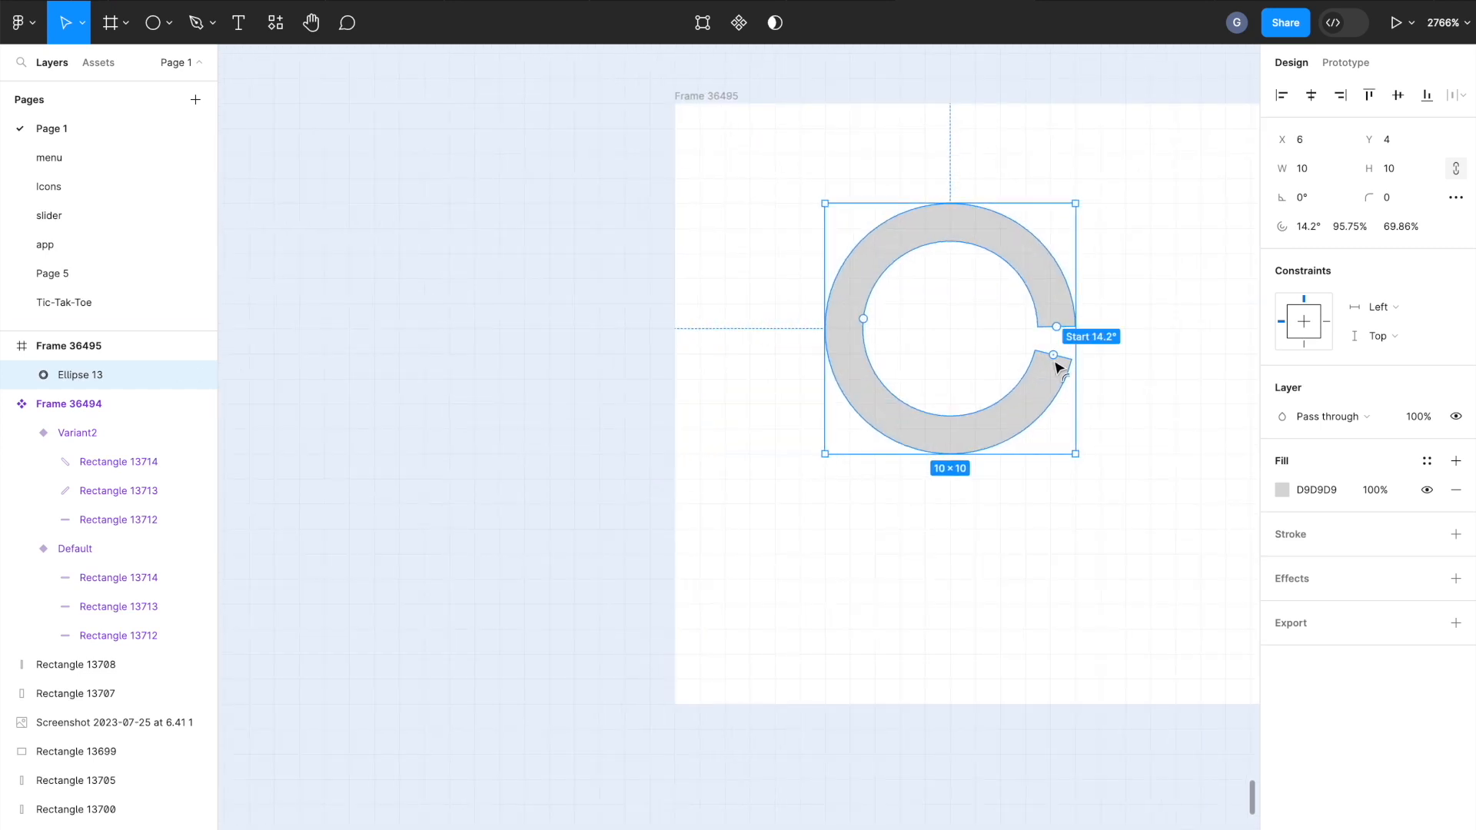
{"action": "mouse_move", "coordinate": [1054, 357]}
{"action": "left_mouse_down"}
{"action": "mouse_move", "coordinate": [1057, 305]}
{"action": "mouse_move", "coordinate": [1055, 332]}
{"action": "left_mouse_up"}
Align the ring to the horizontal centre of its frame.
{"action": "scroll", "coordinate": [1006, 345], "scroll_direction": "down", "scroll_amount": 5}
{"action": "left_click", "coordinate": [1130, 332]}
{"action": "left_click", "coordinate": [1006, 323]}
{"action": "left_click", "coordinate": [1312, 95]}
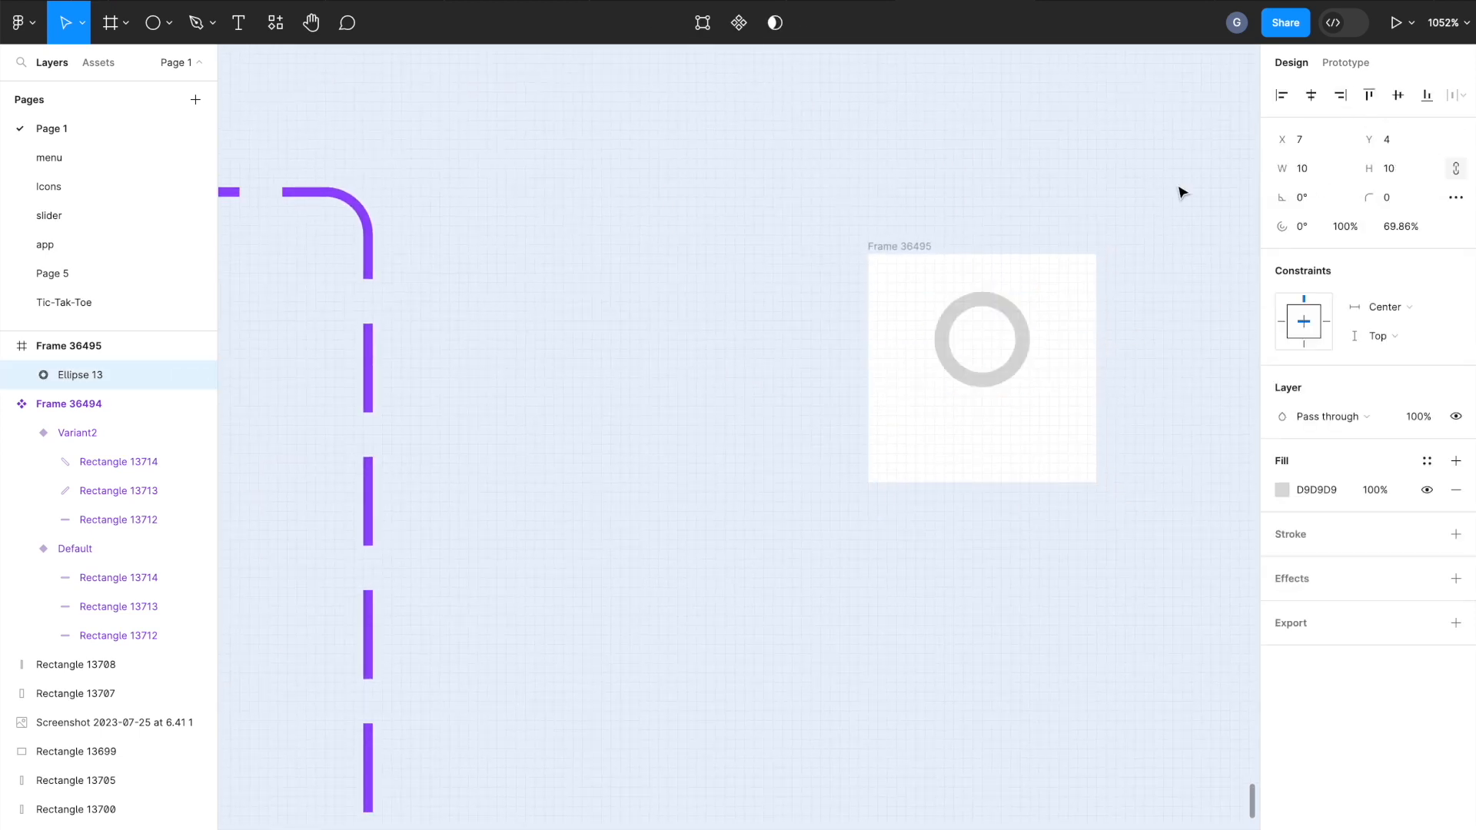
{"action": "left_click", "coordinate": [1143, 288]}
Enlarge the ring to 12 × 12 and thin it to an inner ratio of about 76%.
{"action": "left_click", "coordinate": [1018, 373]}
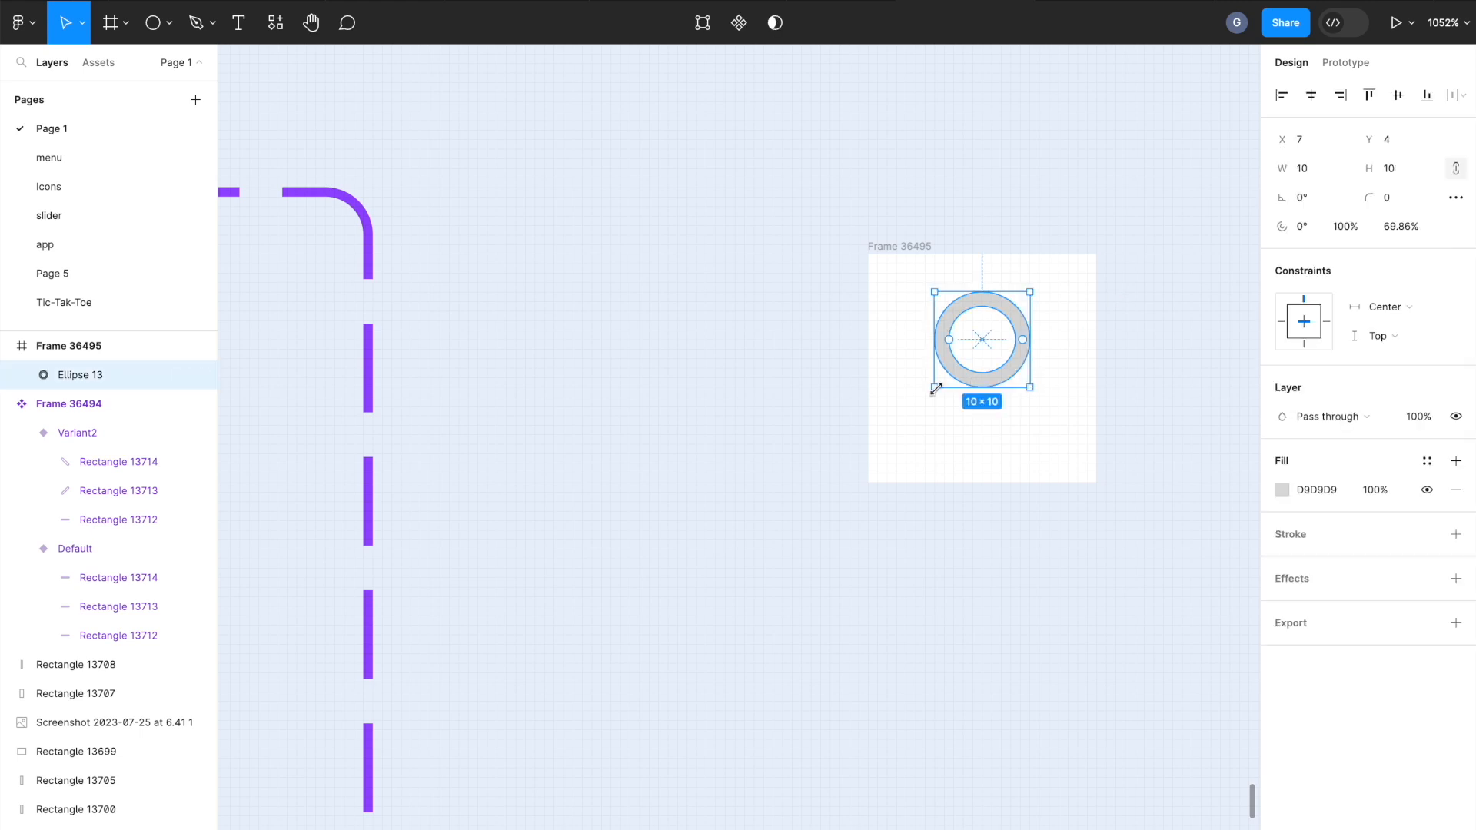
{"action": "left_click_drag", "start_coordinate": [935, 388], "coordinate": [917, 406]}
{"action": "left_click_drag", "start_coordinate": [935, 350], "coordinate": [932, 355]}
{"action": "scroll", "coordinate": [1220, 330], "scroll_direction": "down", "scroll_amount": 3}
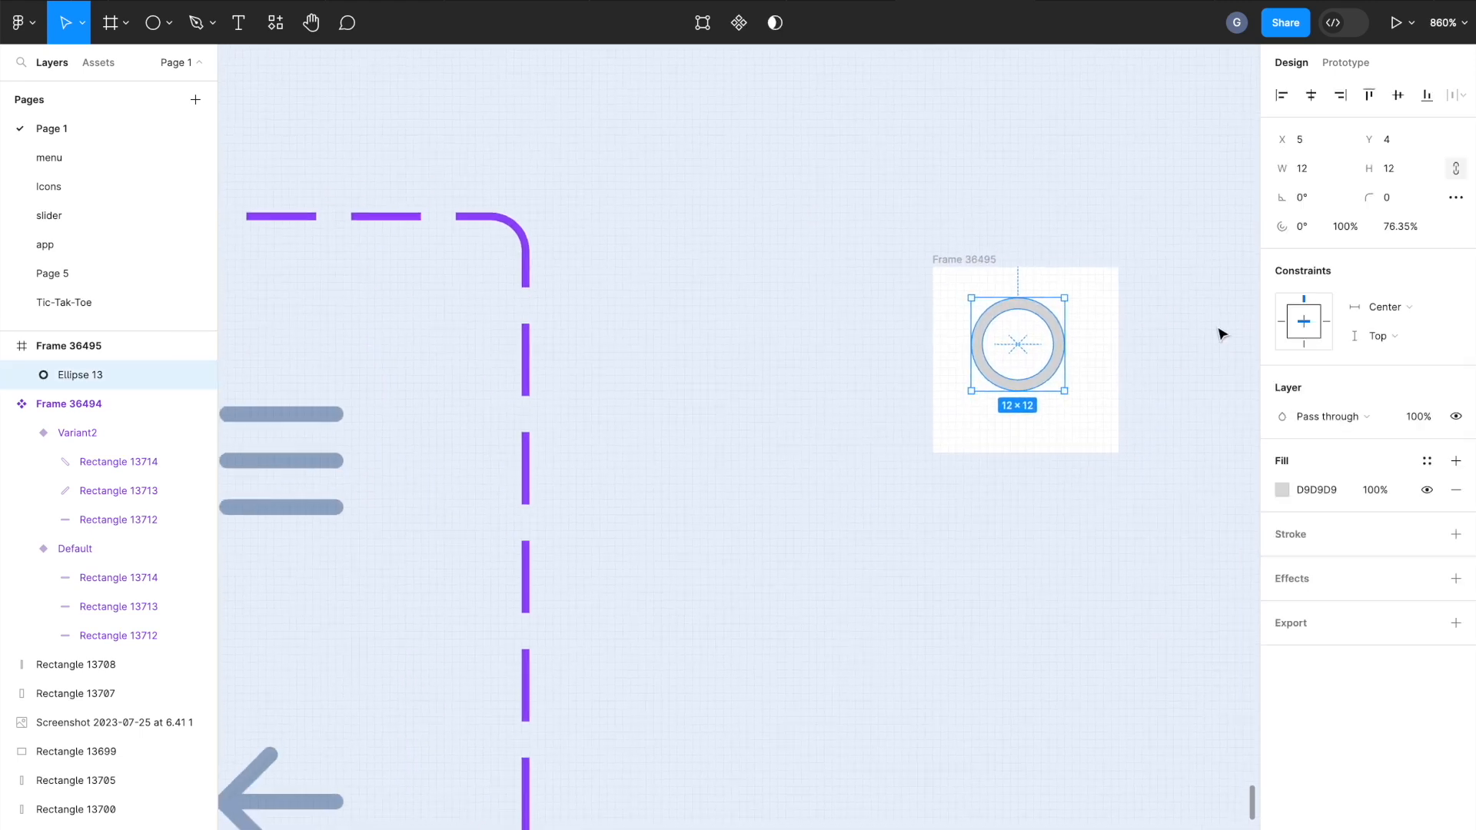
Recolour the ring with the eyedropper, sampling the blue of the menu icon bars.
{"action": "left_click", "coordinate": [1280, 490]}
{"action": "left_click", "coordinate": [1068, 771]}
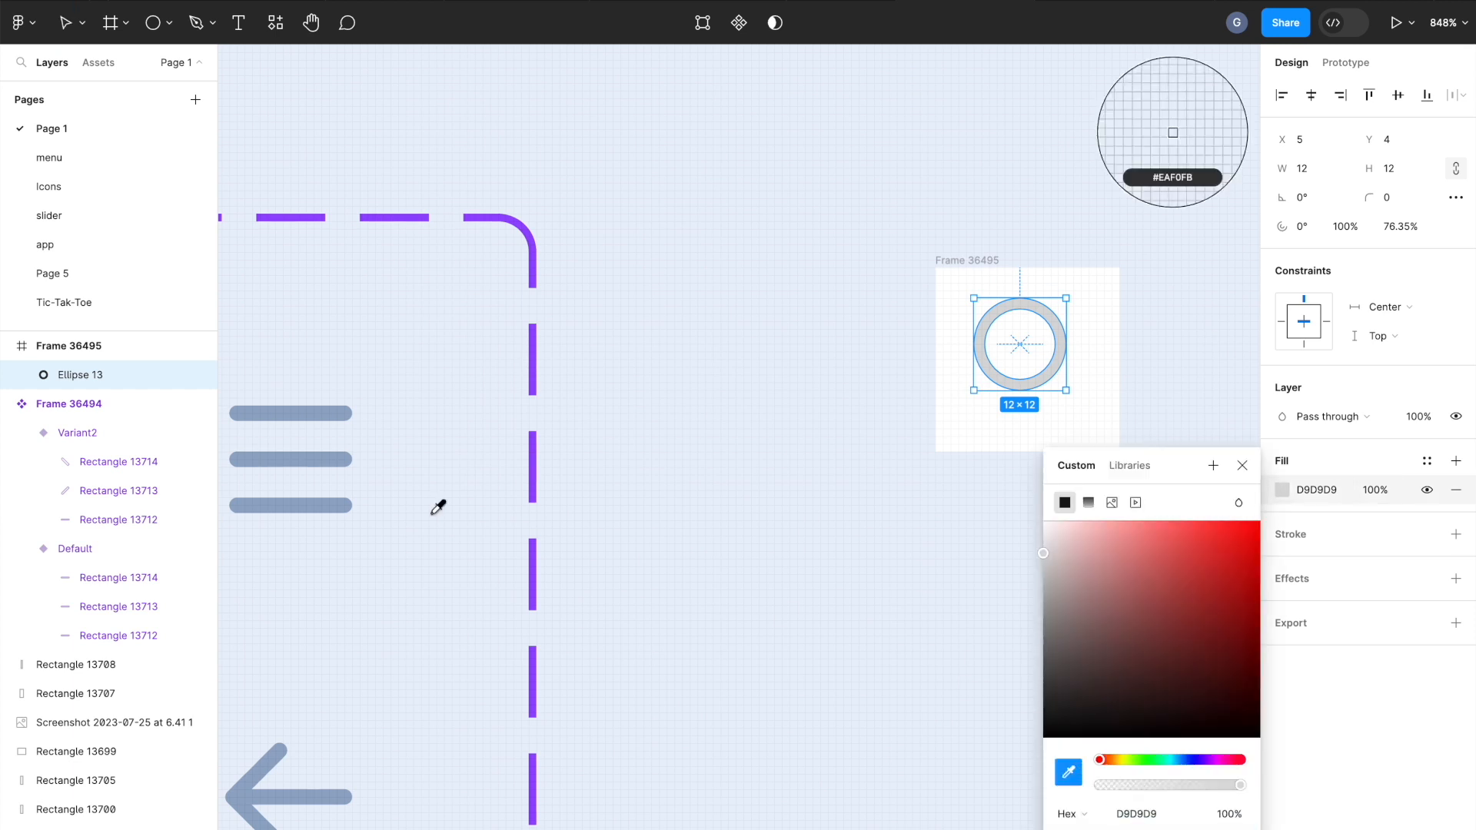
{"action": "left_click", "coordinate": [339, 455]}
{"action": "left_click", "coordinate": [1101, 415]}
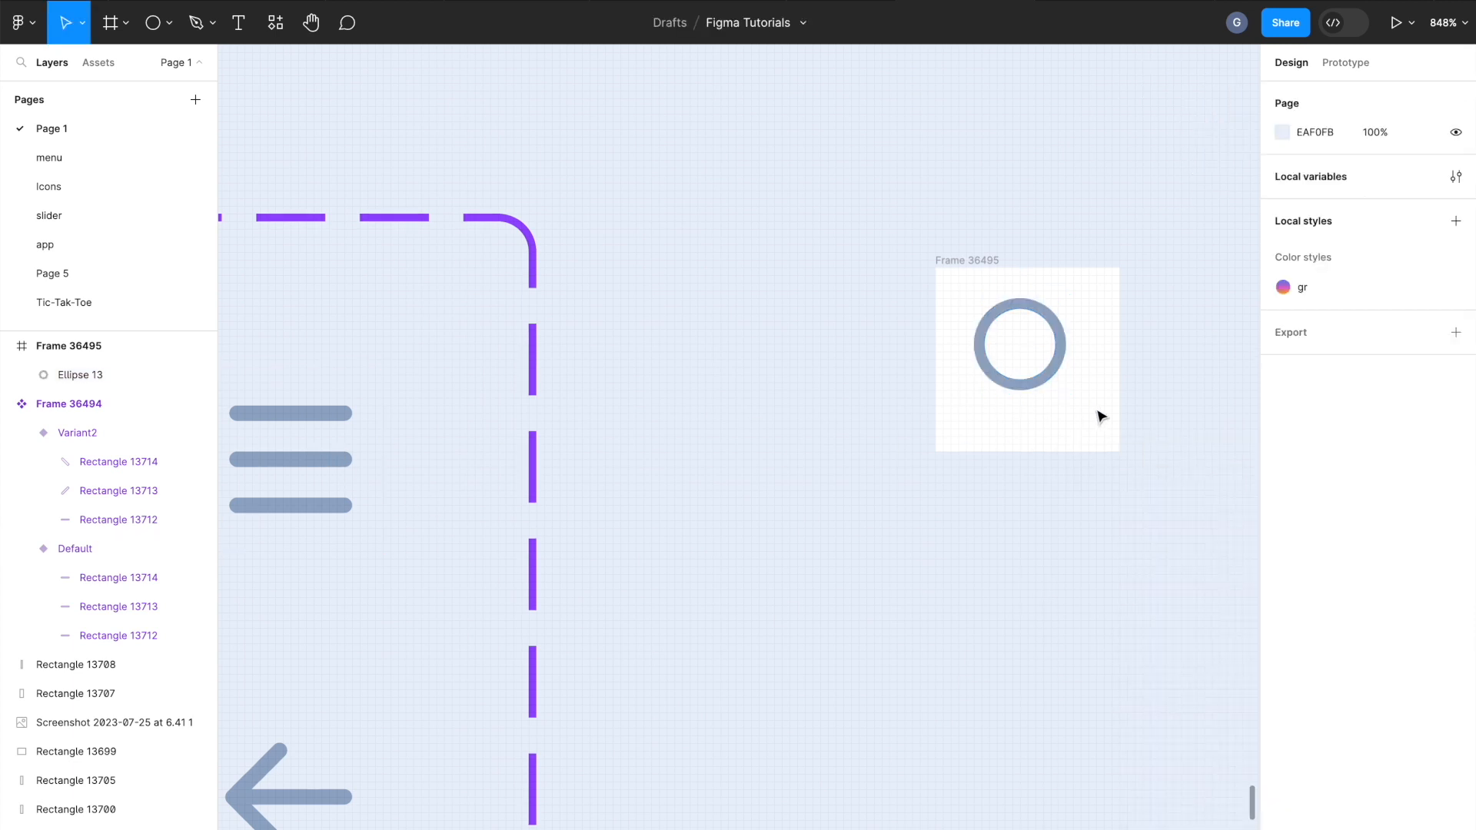
Draw a 7.5 × 2 rectangle, rotated to -45°, as the magnifier handle at the ring's lower-right edge.
{"action": "left_click", "coordinate": [169, 23]}
{"action": "left_click", "coordinate": [131, 66]}
{"action": "mouse_move", "coordinate": [1065, 398]}
{"action": "left_mouse_down"}
{"action": "mouse_move", "coordinate": [1103, 436]}
{"action": "mouse_move", "coordinate": [931, 274]}
{"action": "left_mouse_up"}
{"action": "scroll", "coordinate": [1102, 424], "scroll_direction": "up", "scroll_amount": 5}
{"action": "left_click_drag", "start_coordinate": [1015, 254], "coordinate": [1017, 322]}
{"action": "left_click_drag", "start_coordinate": [974, 320], "coordinate": [1059, 390]}
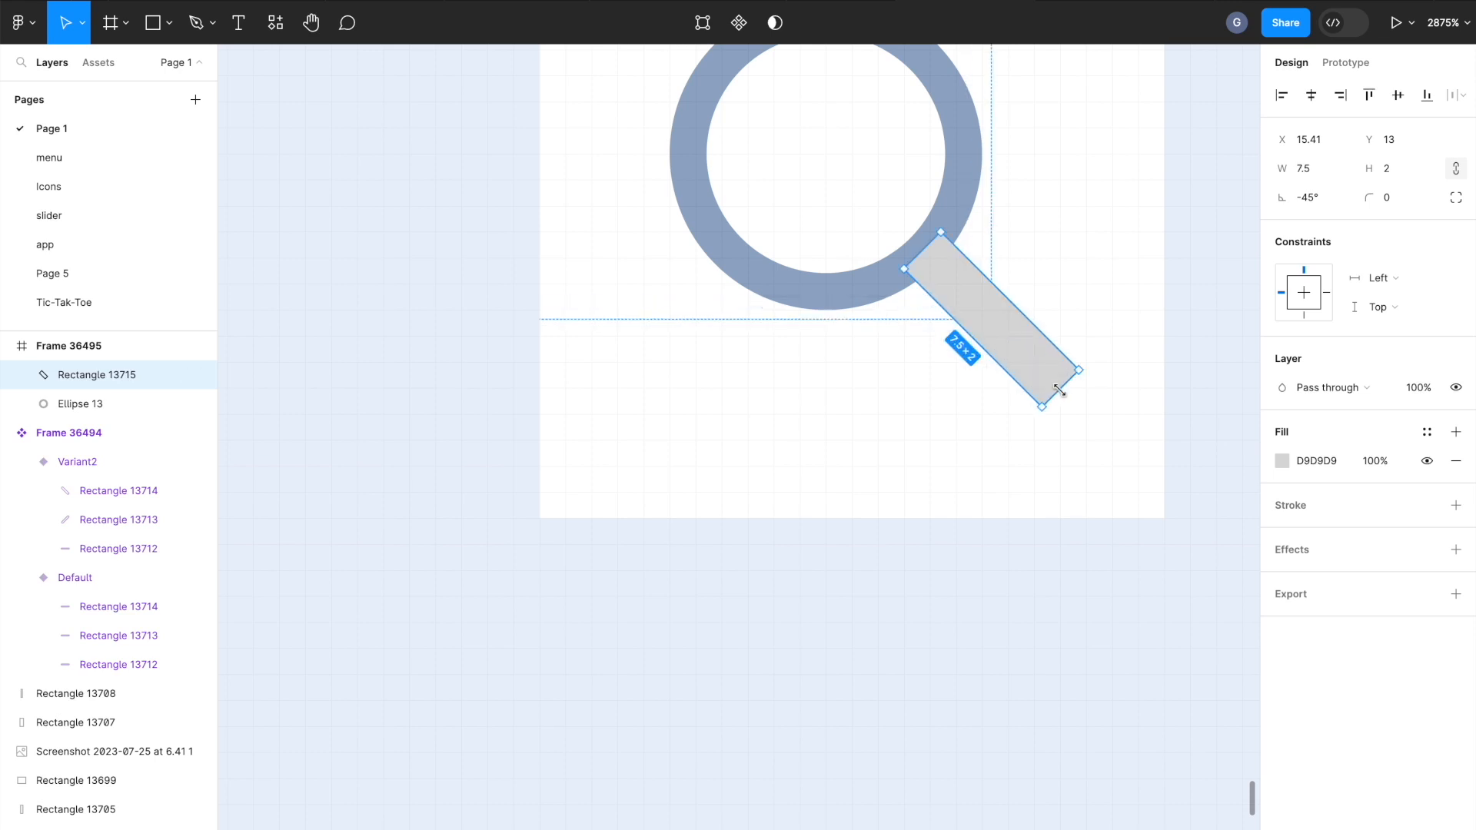
Give the handle the ring's blue with the eyedropper and set its corner radius to 2.
{"action": "key", "text": "i"}
{"action": "left_click", "coordinate": [961, 204]}
{"action": "type", "text": "2"}
{"action": "key", "text": "Return"}
{"action": "left_click", "coordinate": [982, 475]}
Select the ring and handle together and move them to centre the magnifier icon in its frame.
{"action": "scroll", "coordinate": [953, 480], "scroll_direction": "down", "scroll_amount": 5}
{"action": "left_click_drag", "start_coordinate": [1076, 294], "coordinate": [867, 455]}
{"action": "left_click_drag", "start_coordinate": [949, 375], "coordinate": [945, 385]}
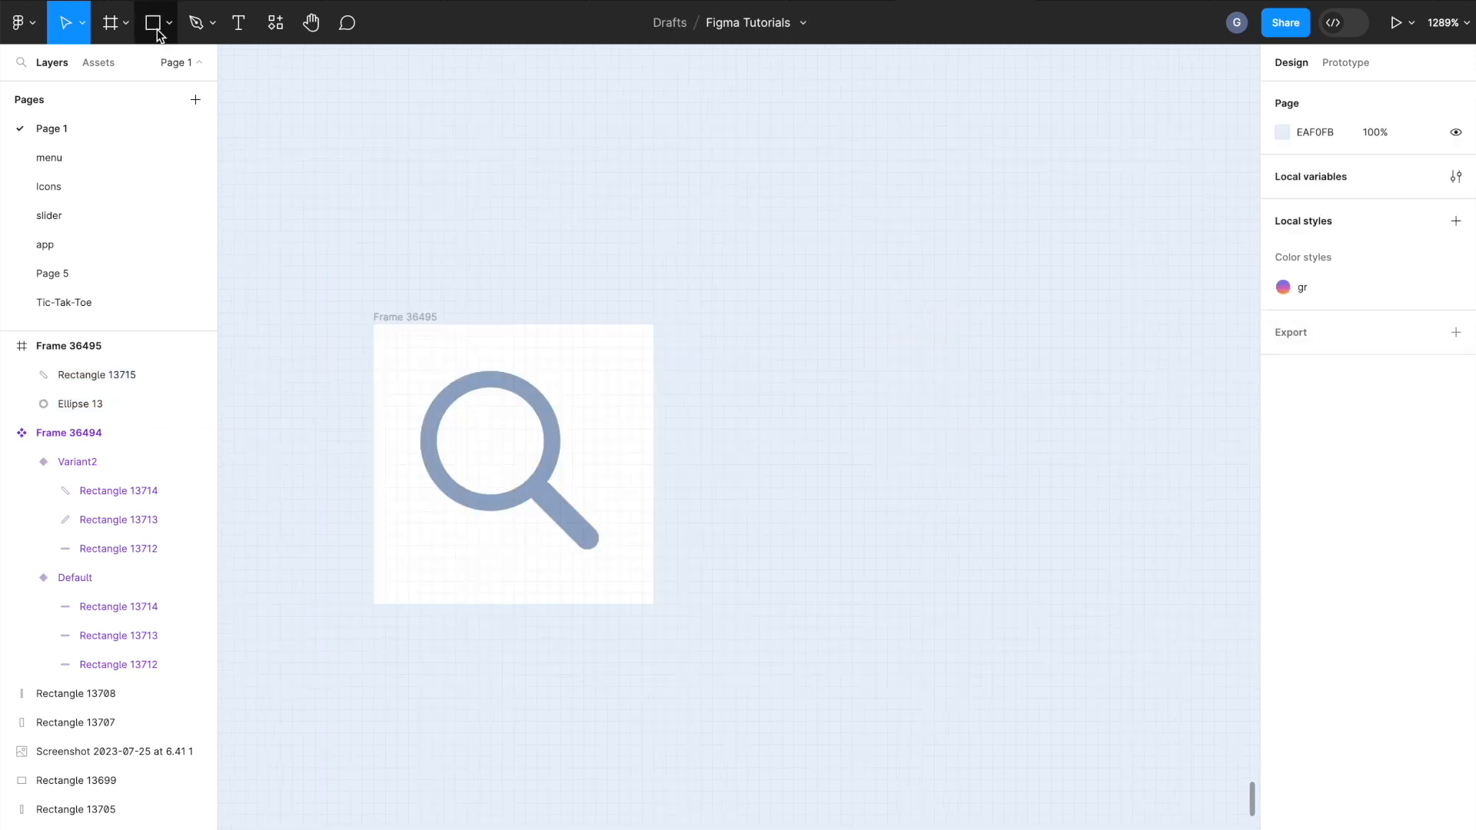
Draw a 12 × 12 square exactly over the ring and round it into a circle with radius 6.
{"action": "left_click", "coordinate": [157, 32]}
{"action": "left_click_drag", "start_coordinate": [395, 372], "coordinate": [465, 469]}
{"action": "mouse_move", "coordinate": [463, 432]}
{"action": "left_mouse_down"}
{"action": "mouse_move", "coordinate": [486, 430]}
{"action": "mouse_move", "coordinate": [556, 508]}
{"action": "left_mouse_up"}
{"action": "left_click_drag", "start_coordinate": [444, 405], "coordinate": [544, 504]}
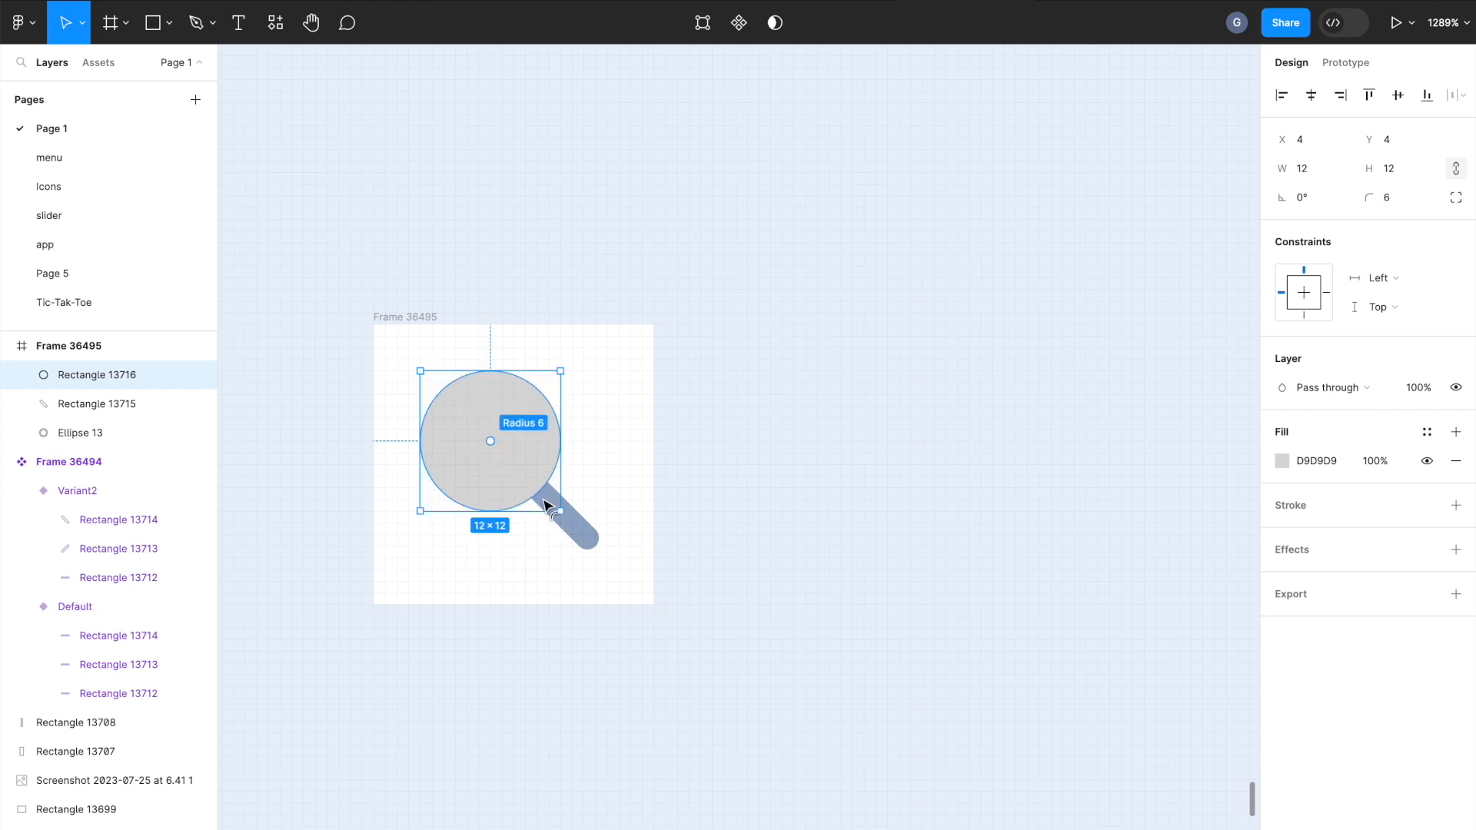
Replace the new circle's fill with a 1.5 inside stroke in 96AAC8, sampled from the magnifier icon.
{"action": "left_click", "coordinate": [1454, 506]}
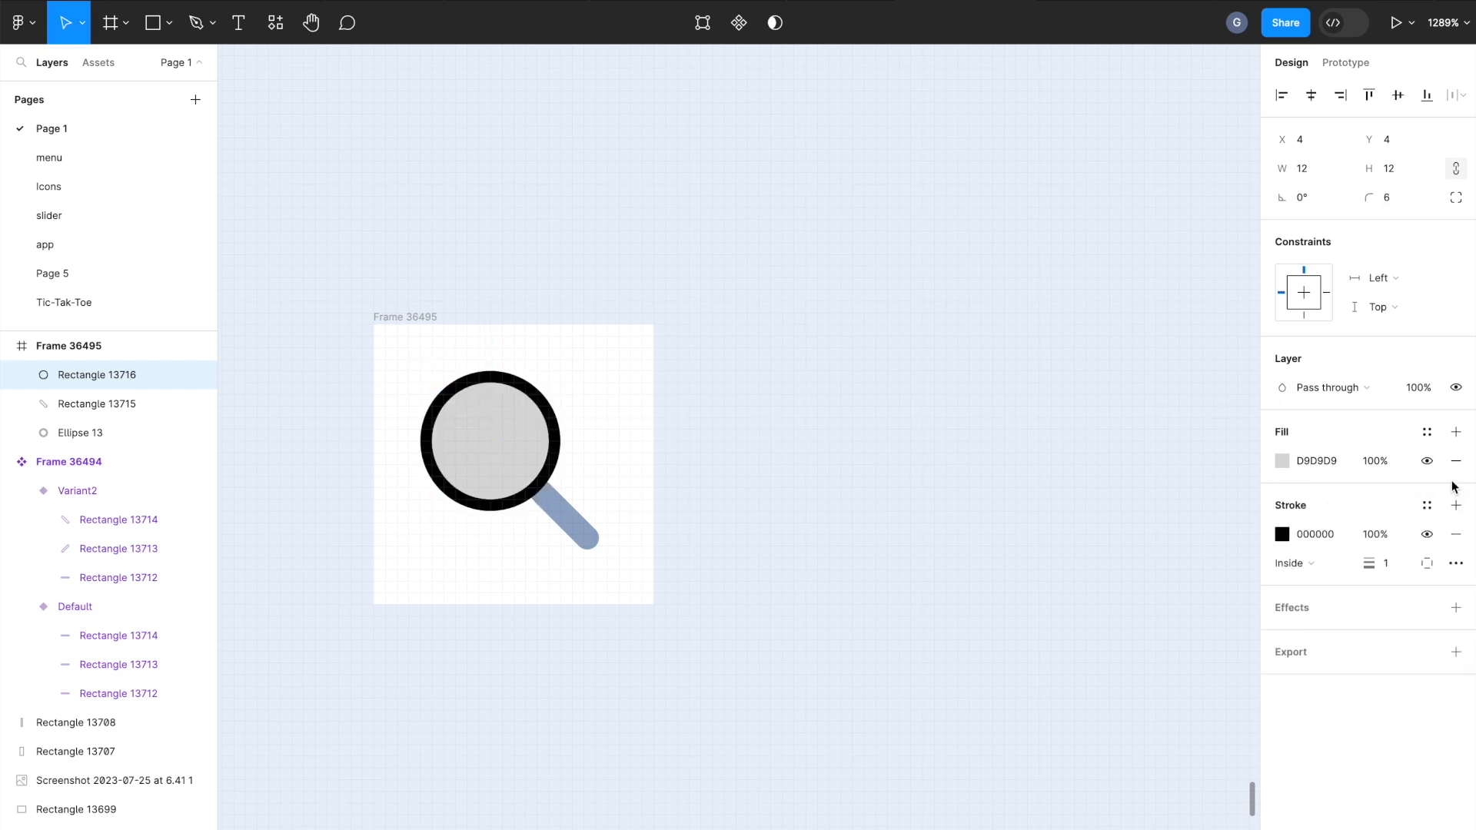
{"action": "left_click", "coordinate": [1455, 461]}
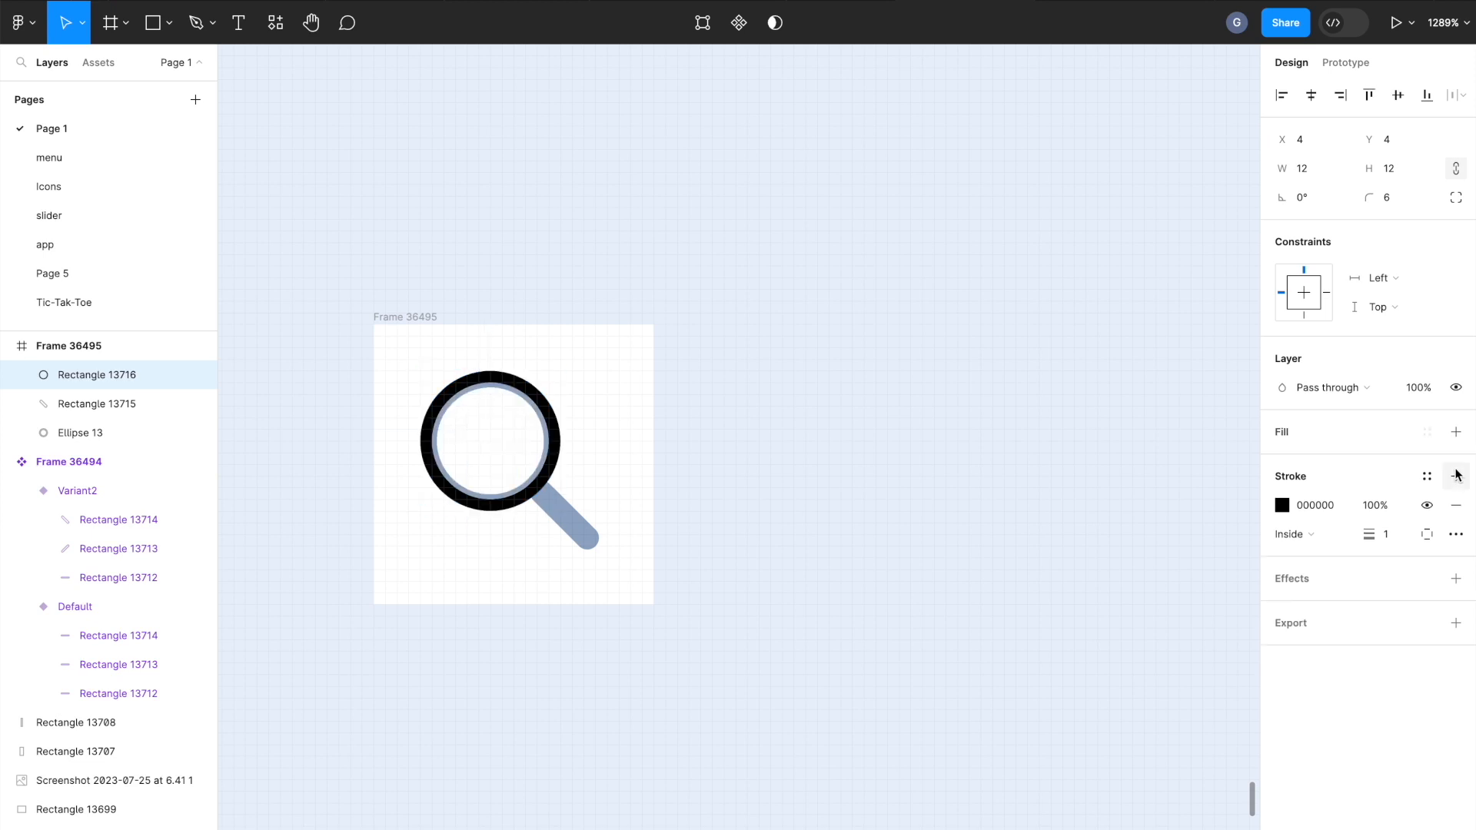
{"action": "left_click", "coordinate": [1401, 542]}
{"action": "type", "text": "1.5"}
{"action": "key", "text": "Return"}
{"action": "key", "text": "i"}
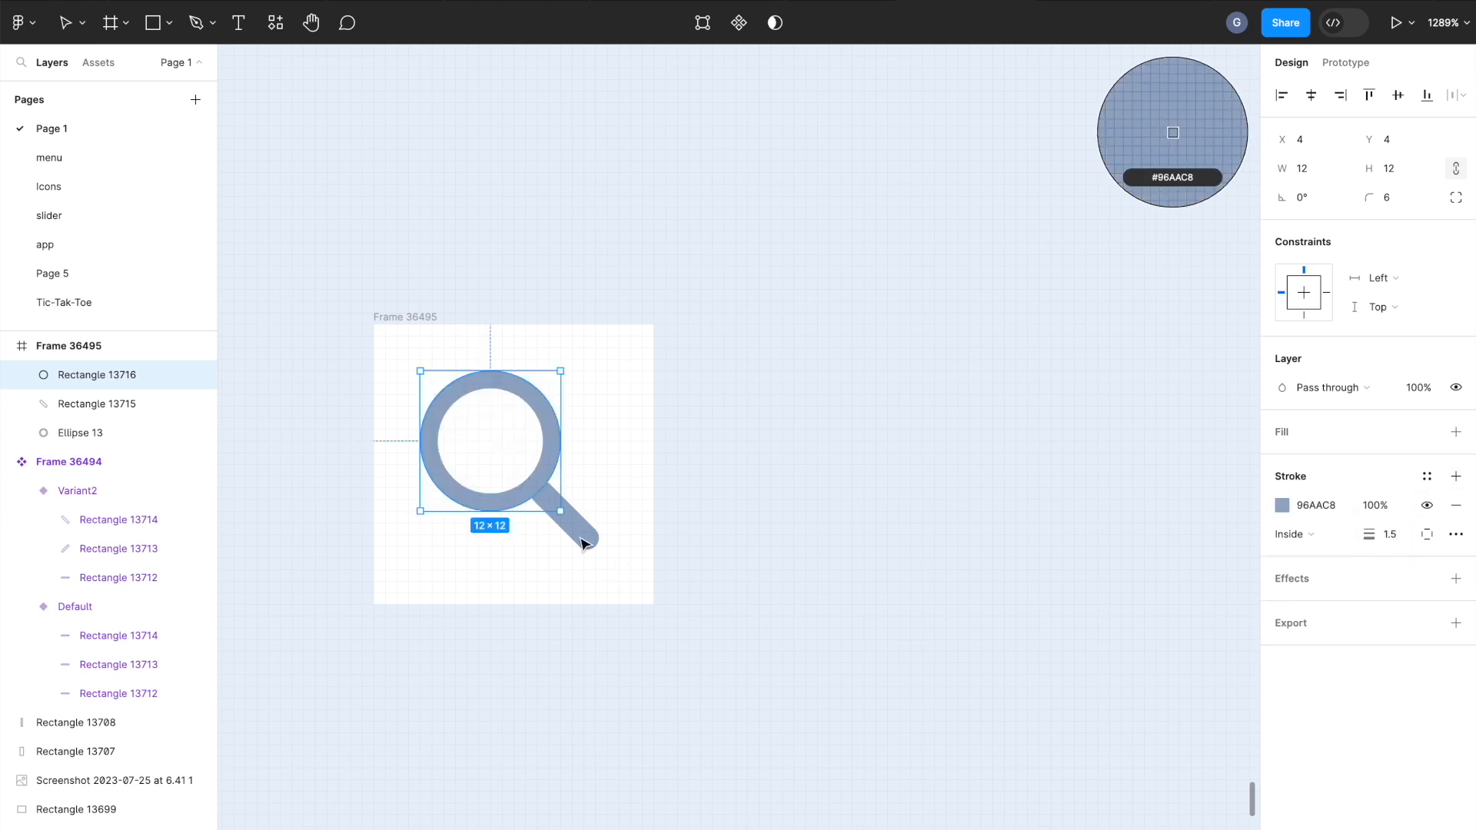
Move the handle layer below the ring layer in the magnifier frame and check the order of its three parts.
{"action": "left_click", "coordinate": [587, 537]}
{"action": "left_click", "coordinate": [804, 553]}
{"action": "left_click", "coordinate": [59, 380]}
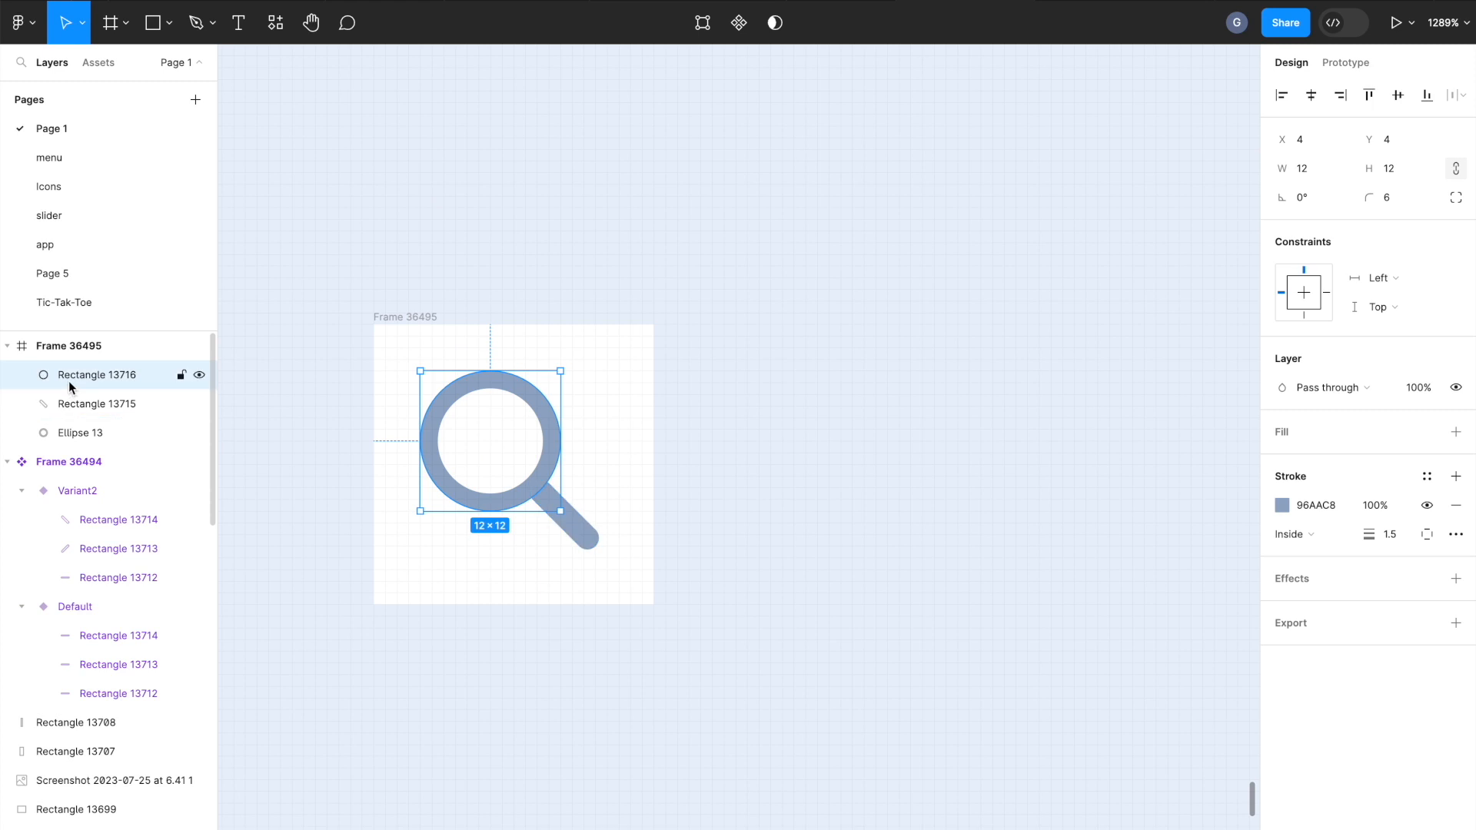
{"action": "left_click_drag", "start_coordinate": [74, 403], "coordinate": [85, 435]}
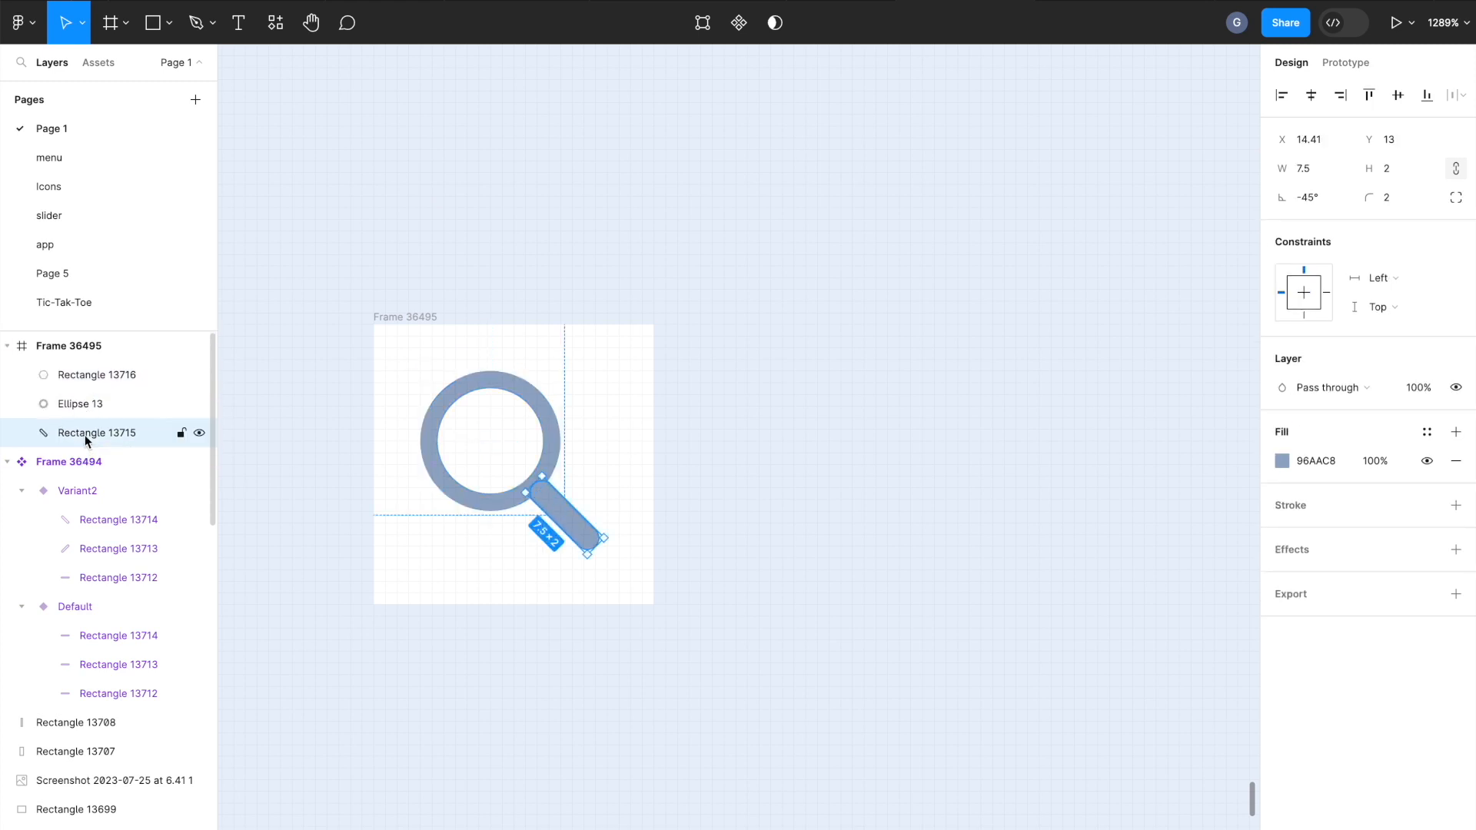
{"action": "left_click", "coordinate": [81, 405]}
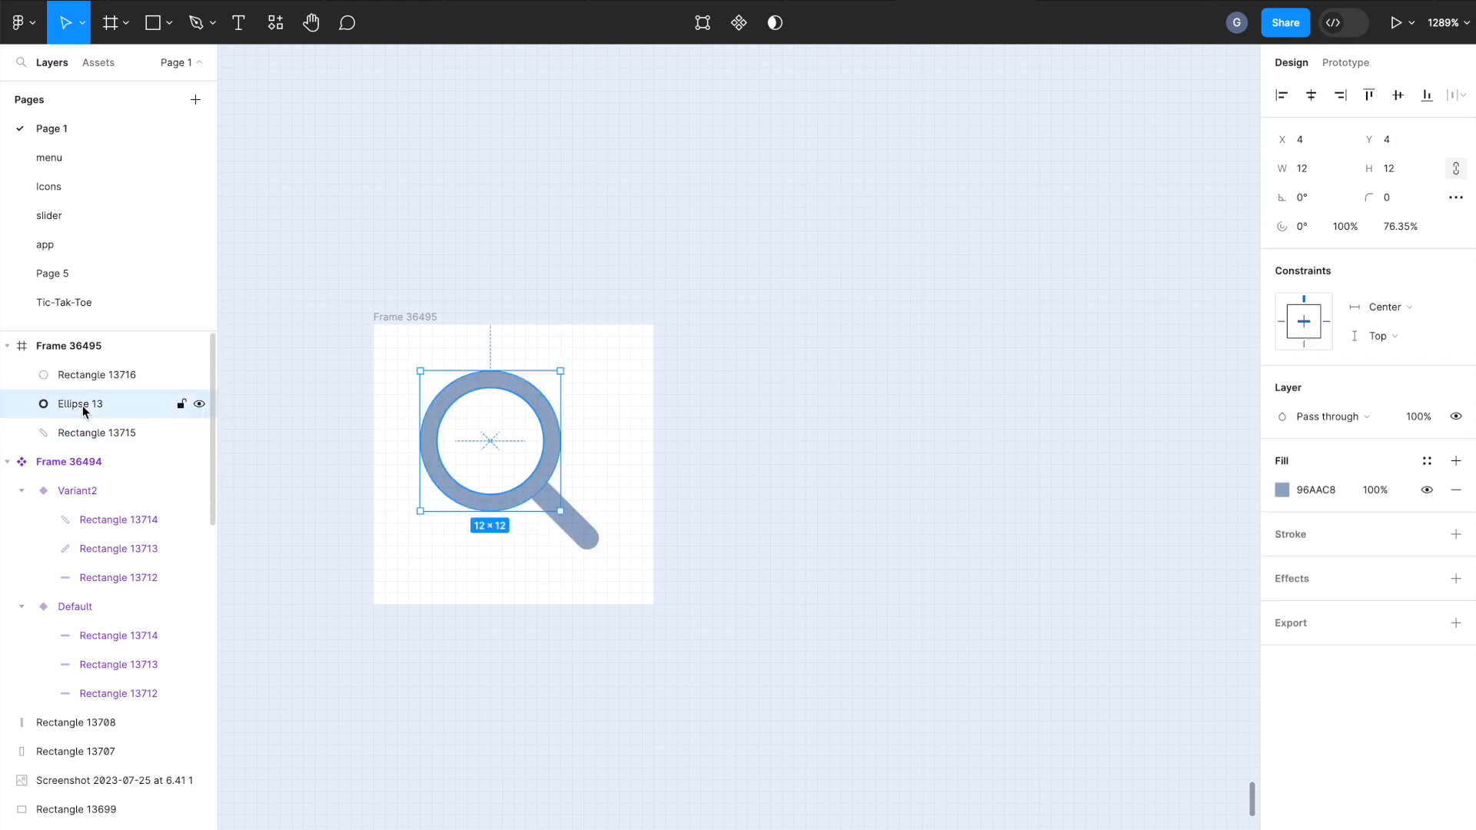
{"action": "left_click", "coordinate": [99, 375]}
{"action": "left_click", "coordinate": [104, 434]}
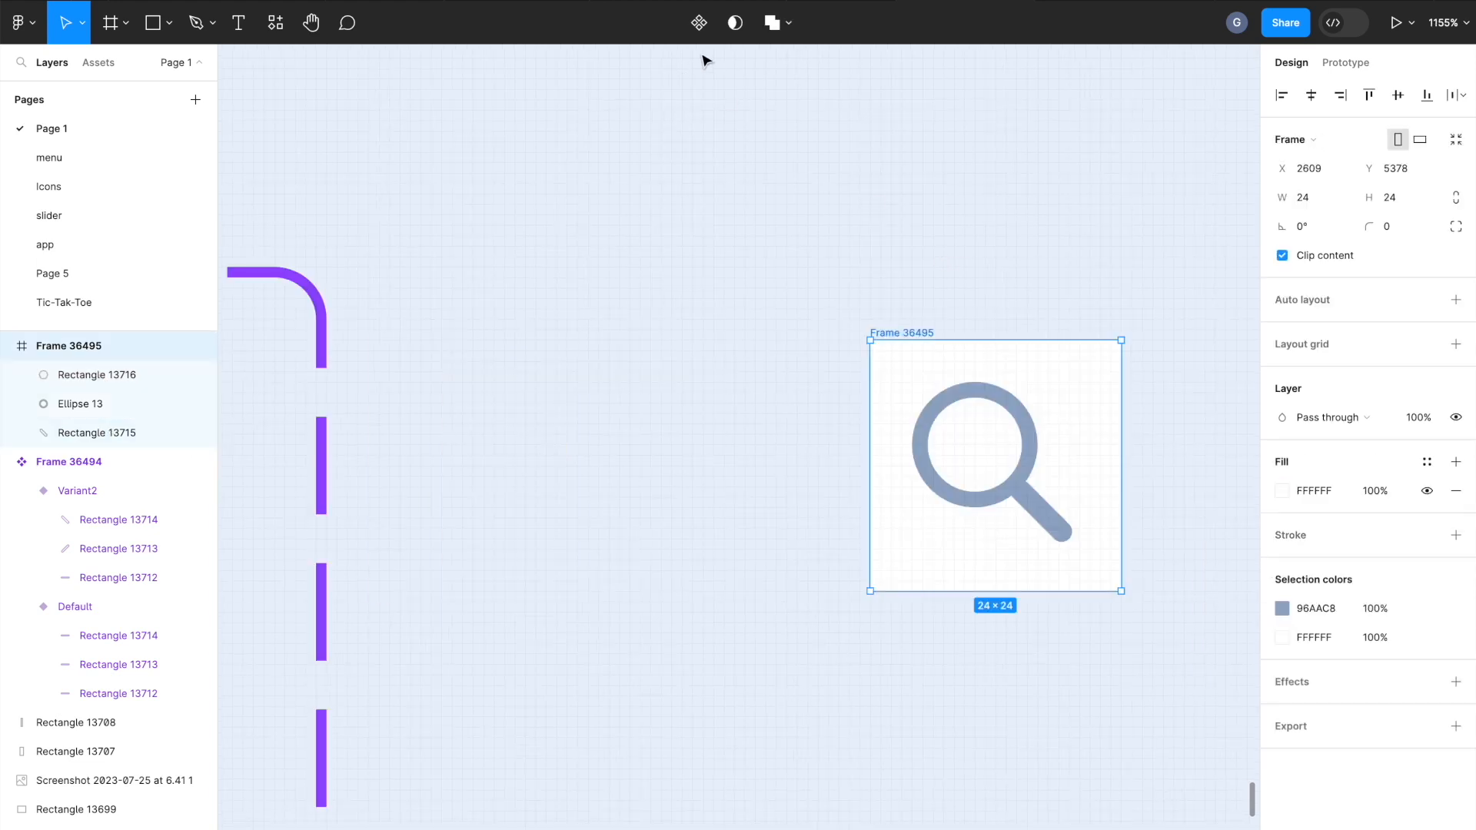
Turn the magnifier frame into a component and add a second variant to it.
{"action": "left_click", "coordinate": [697, 23]}
{"action": "scroll", "coordinate": [1021, 284], "scroll_direction": "down", "scroll_amount": 4}
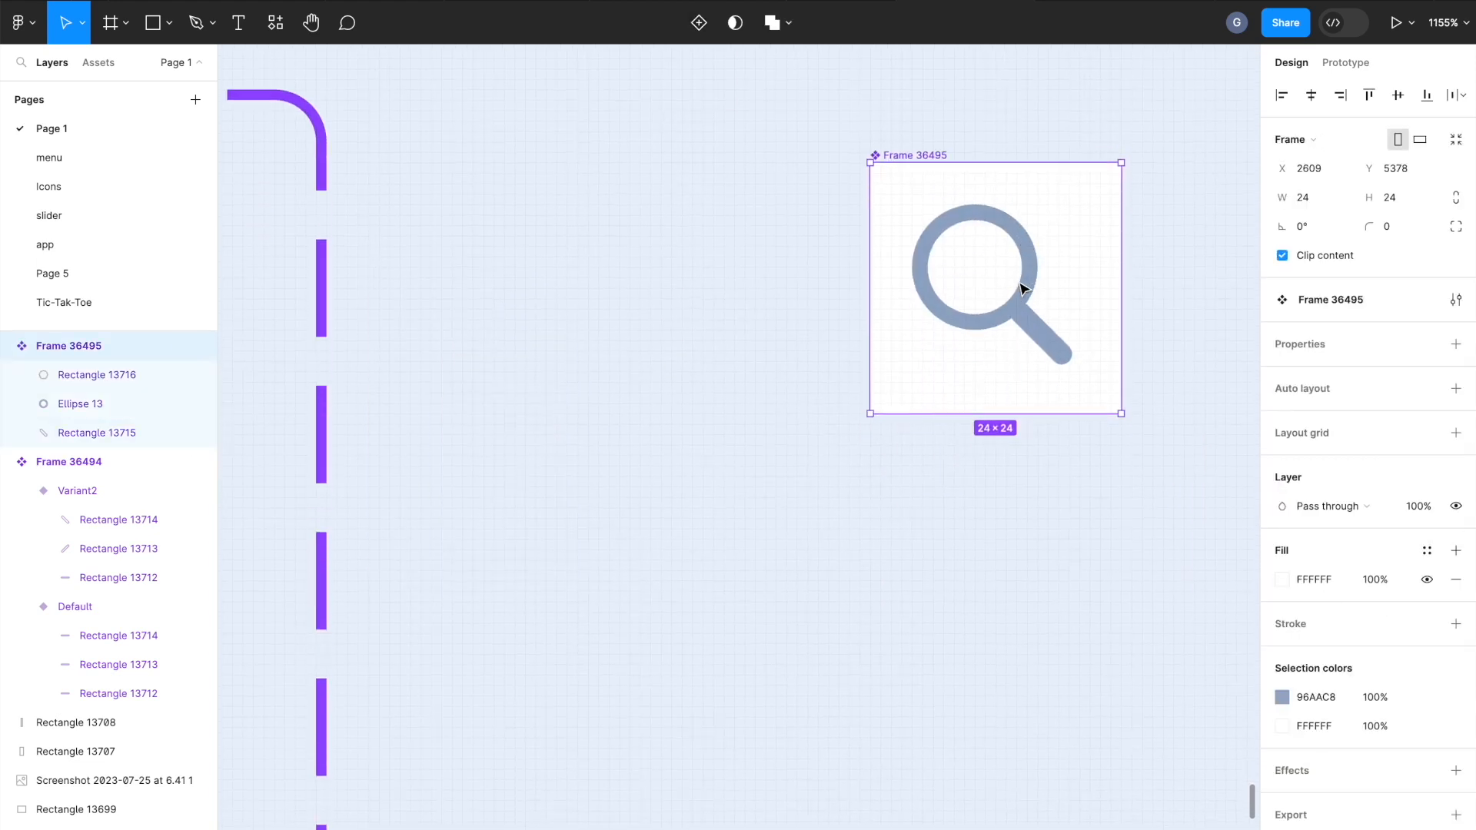
{"action": "left_click", "coordinate": [715, 37]}
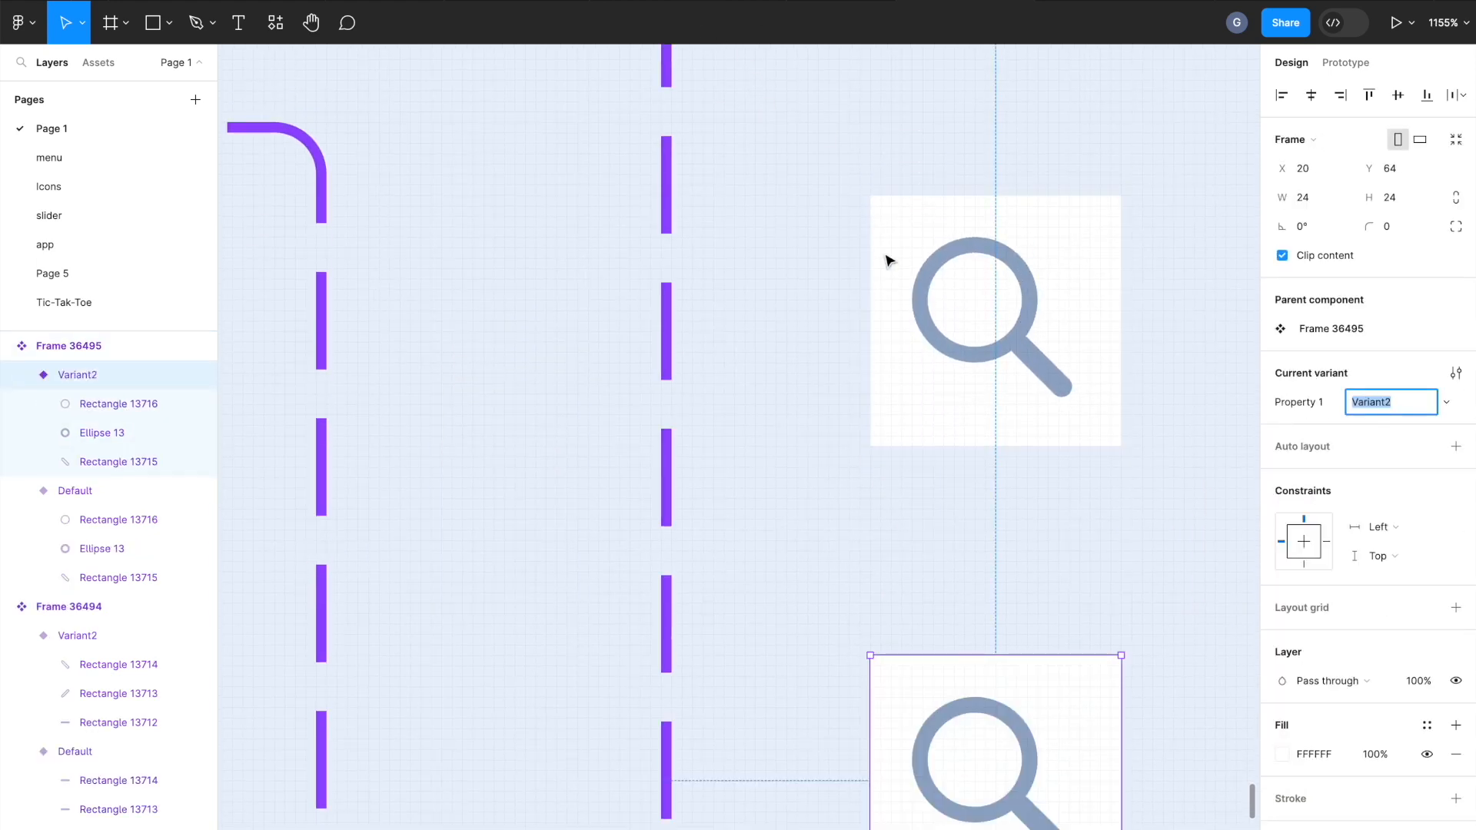
{"action": "scroll", "coordinate": [1007, 481], "scroll_direction": "down", "scroll_amount": 5}
{"action": "scroll", "coordinate": [841, 388], "scroll_direction": "up", "scroll_amount": 1}
{"action": "scroll", "coordinate": [842, 388], "scroll_direction": "down", "scroll_amount": 2}
{"action": "scroll", "coordinate": [843, 382], "scroll_direction": "up", "scroll_amount": 3}
{"action": "scroll", "coordinate": [949, 572], "scroll_direction": "down", "scroll_amount": 3}
{"action": "scroll", "coordinate": [853, 477], "scroll_direction": "up", "scroll_amount": 5}
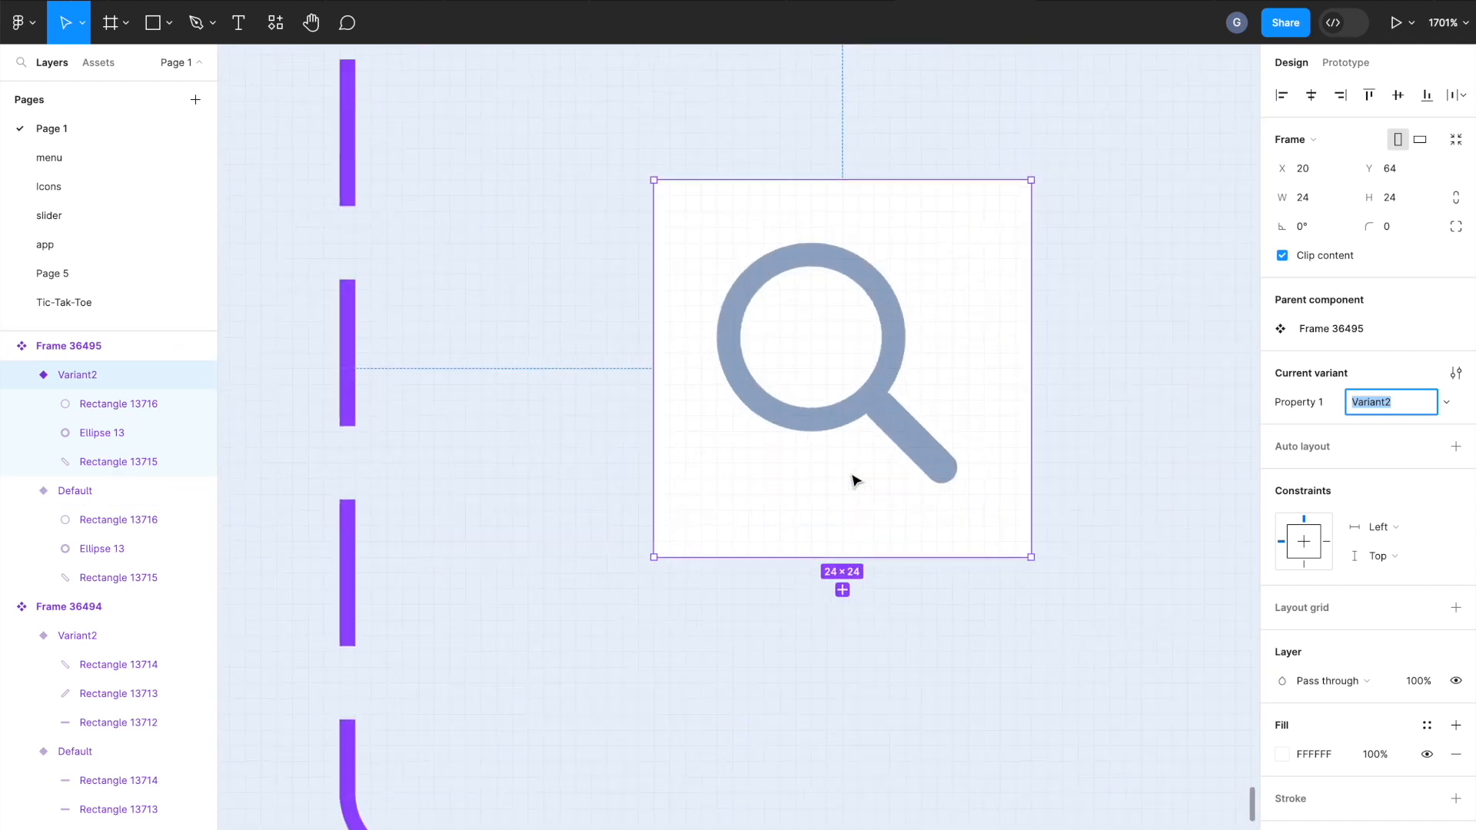
In Variant2, rotate the magnifier handle upright beneath the ring and move the stroked circle up to X 7, Y 0.
{"action": "left_click", "coordinate": [889, 431]}
{"action": "left_click_drag", "start_coordinate": [1014, 464], "coordinate": [847, 453]}
{"action": "left_click_drag", "start_coordinate": [866, 385], "coordinate": [962, 266]}
{"action": "left_click", "coordinate": [894, 330]}
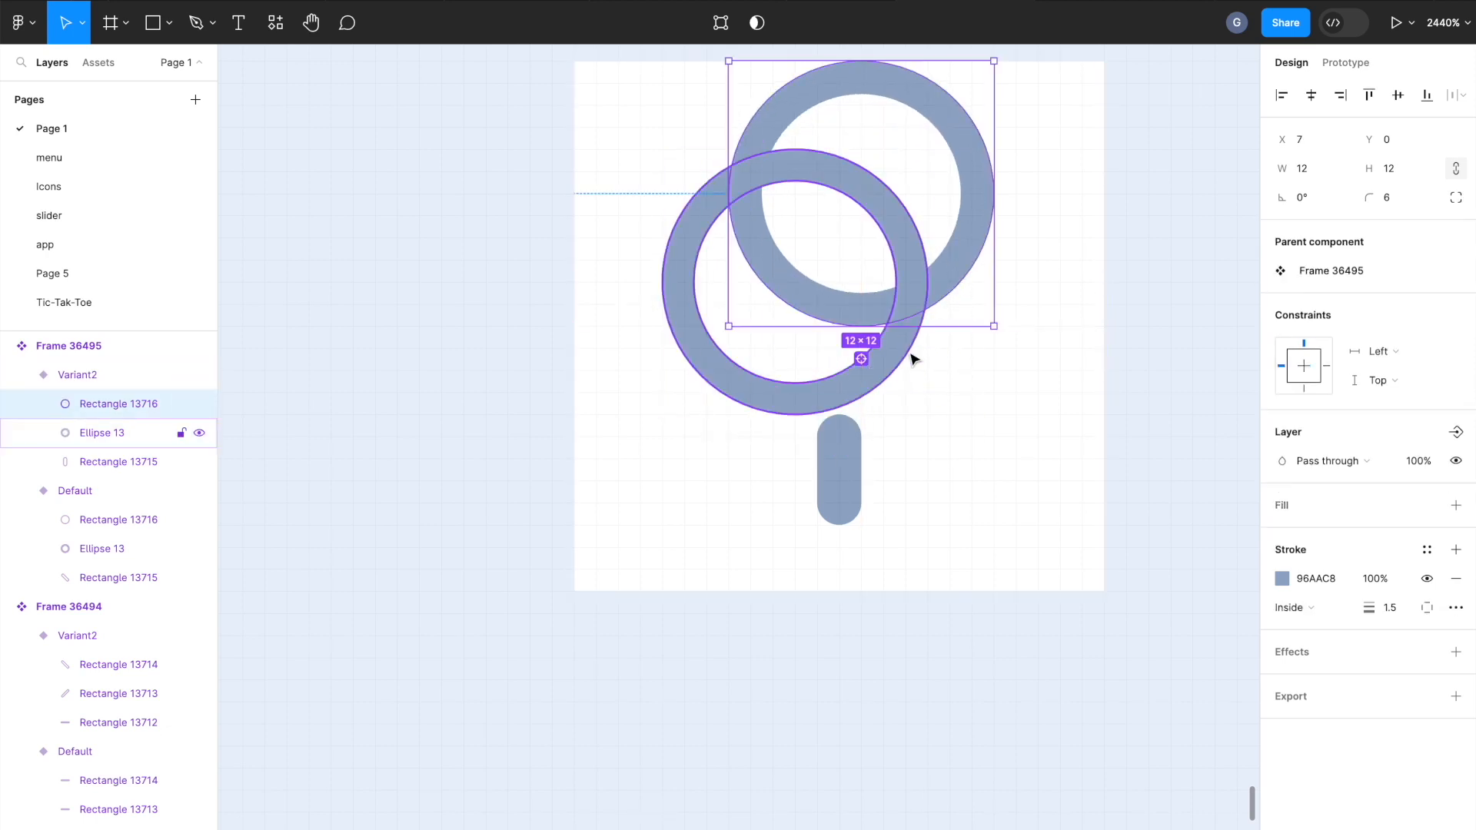
Centre the ring over the upright handle at X 6, Y 6 and reduce its sweep to the lower 50%.
{"action": "left_click", "coordinate": [888, 379]}
{"action": "left_click_drag", "start_coordinate": [888, 380], "coordinate": [930, 402]}
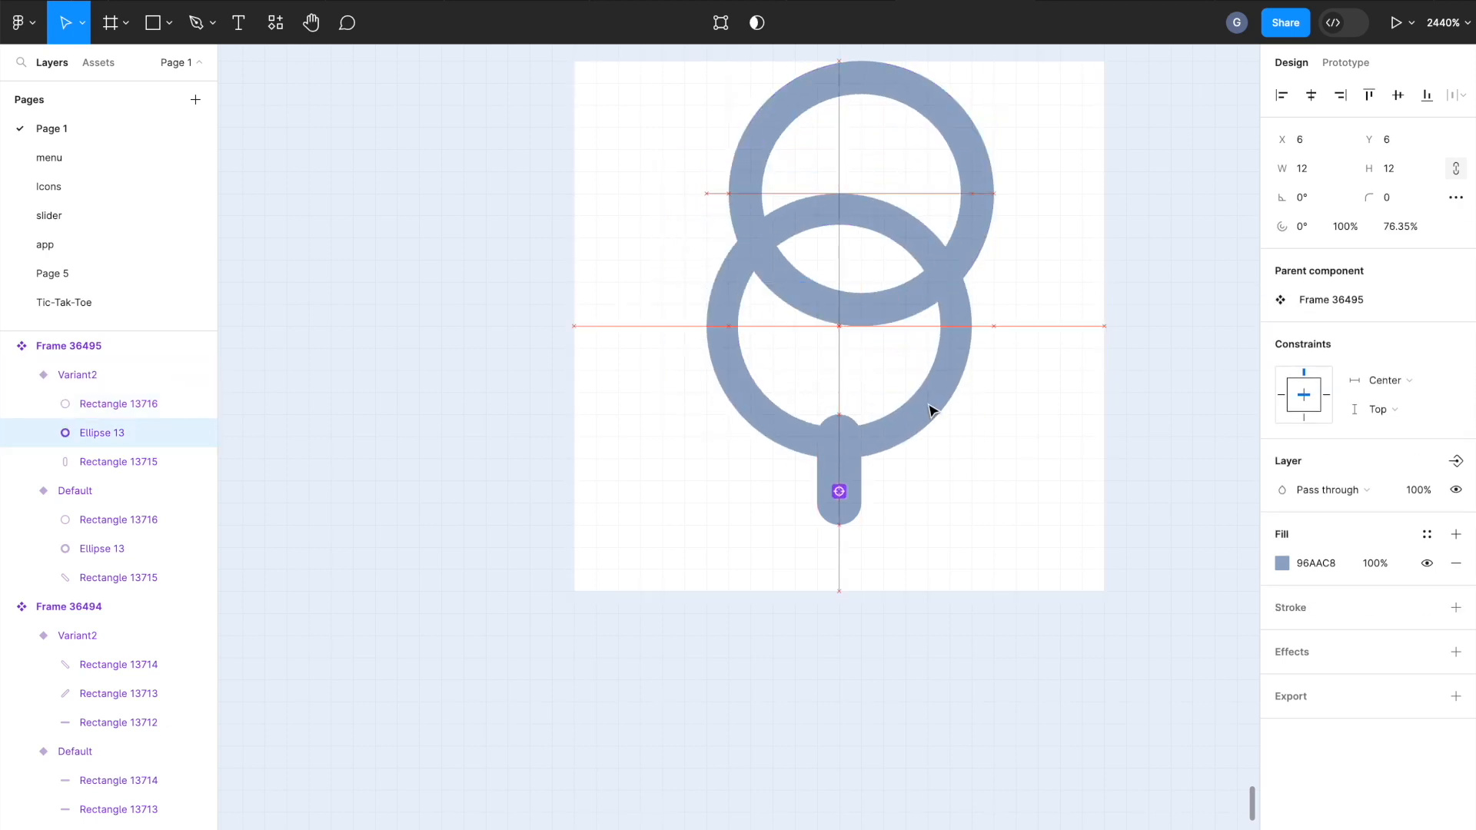
{"action": "left_click_drag", "start_coordinate": [956, 304], "coordinate": [725, 304]}
Place the half ring on the stem and reshape the stroked circle into a 6 × 10 capsule at X 9, Y 4.
{"action": "left_click", "coordinate": [856, 313]}
{"action": "left_click_drag", "start_coordinate": [888, 311], "coordinate": [867, 356]}
{"action": "left_click_drag", "start_coordinate": [971, 257], "coordinate": [913, 265]}
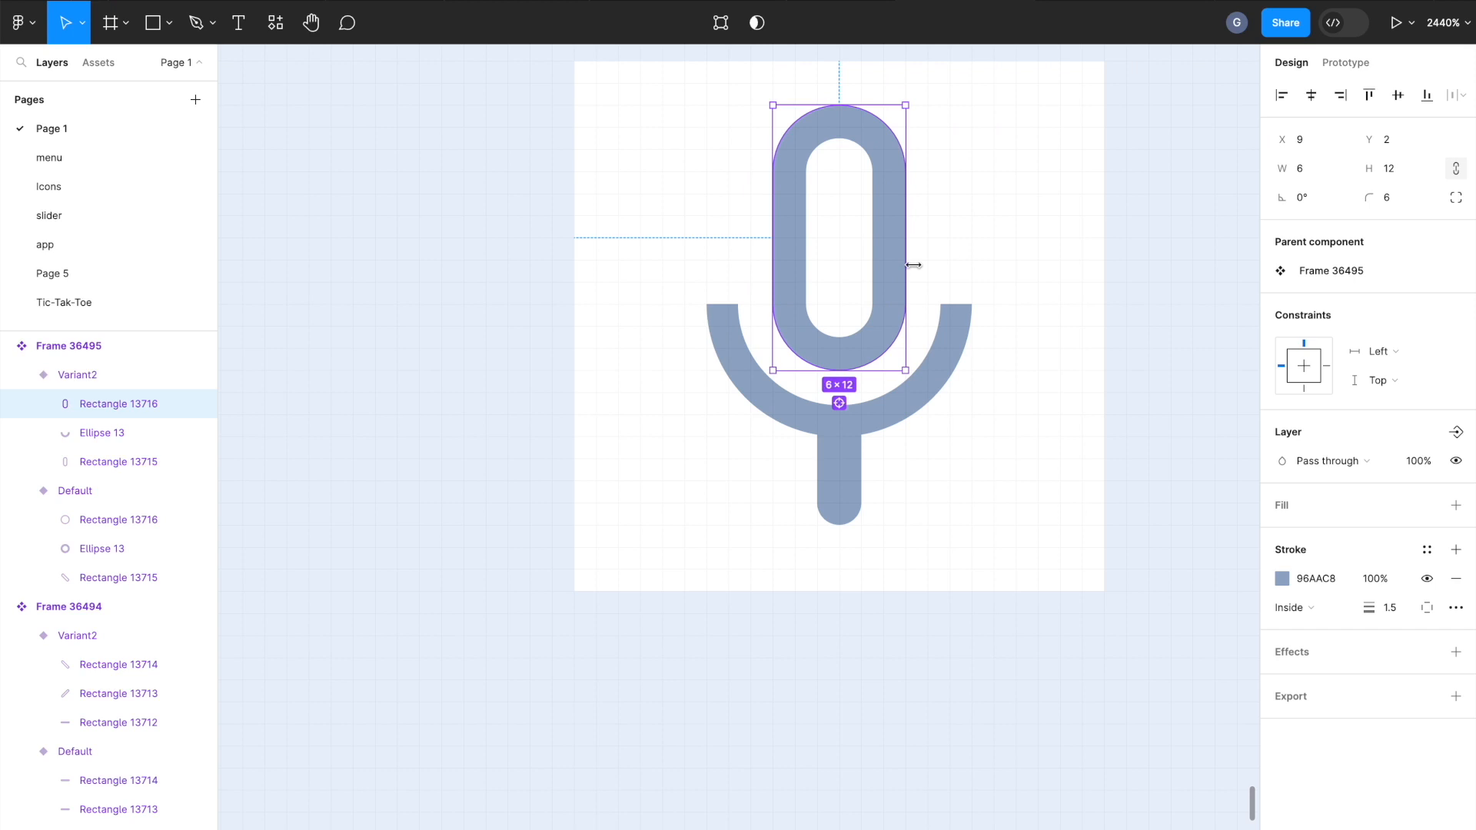
{"action": "left_click_drag", "start_coordinate": [836, 101], "coordinate": [837, 159]}
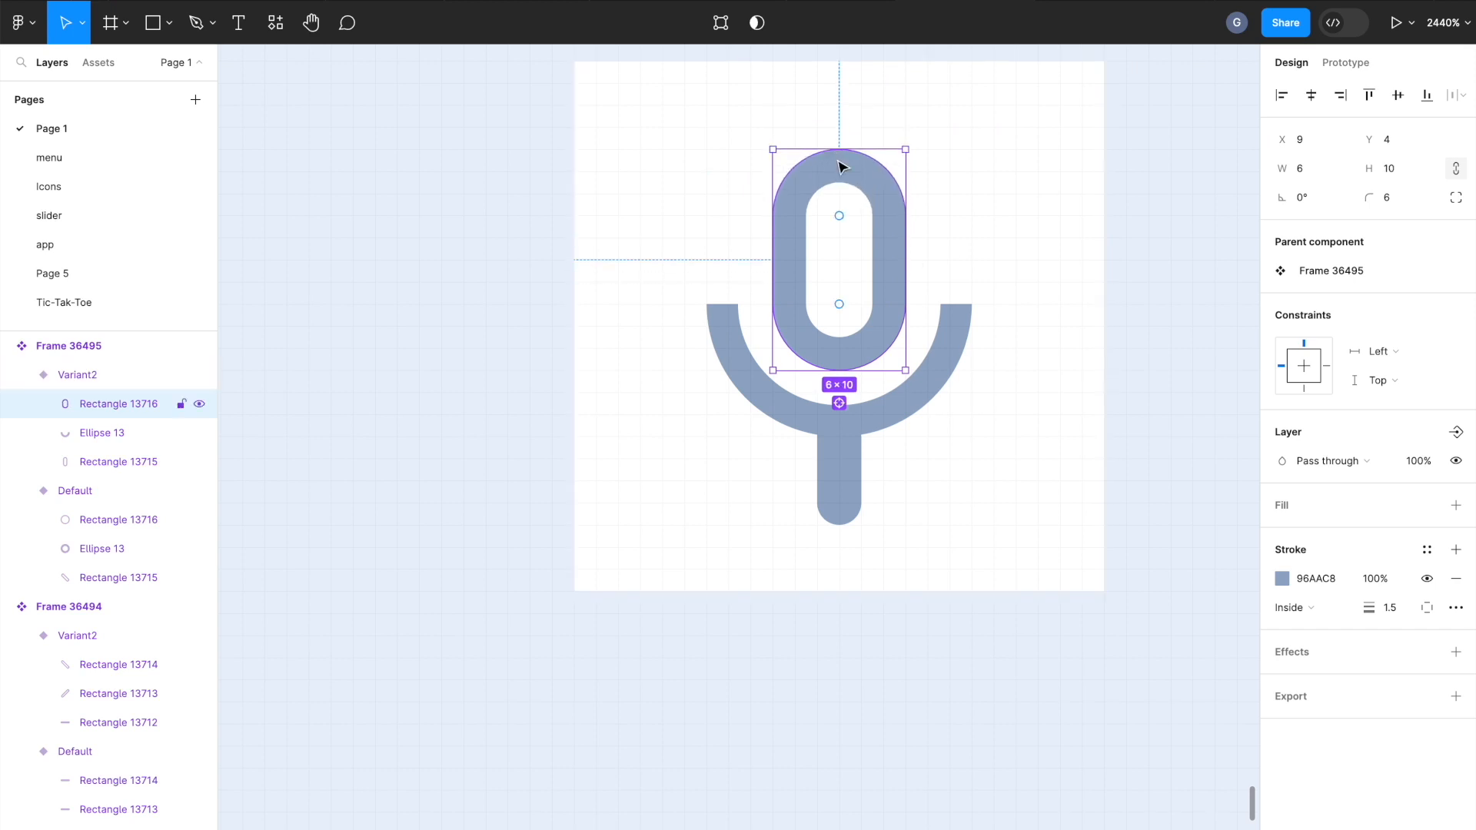
Select the capsule, half ring and stem together and move the microphone up 1 px within its frame.
{"action": "left_click", "coordinate": [955, 361], "text": "shift"}
{"action": "left_click", "coordinate": [820, 487], "text": "shift"}
{"action": "scroll", "coordinate": [871, 477], "scroll_direction": "down", "scroll_amount": 5, "text": "ctrl"}
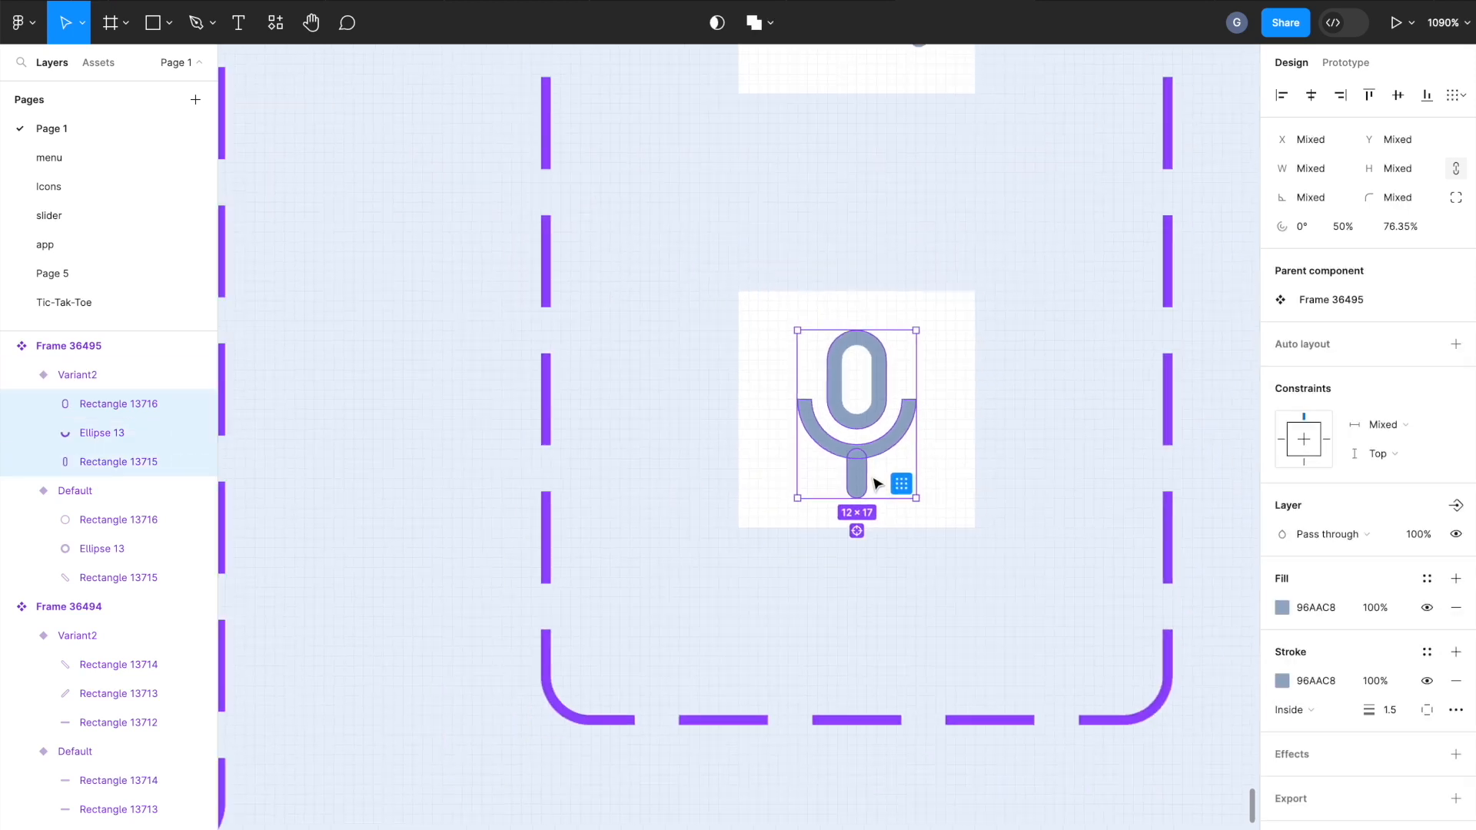
{"action": "left_click_drag", "start_coordinate": [874, 419], "coordinate": [873, 407]}
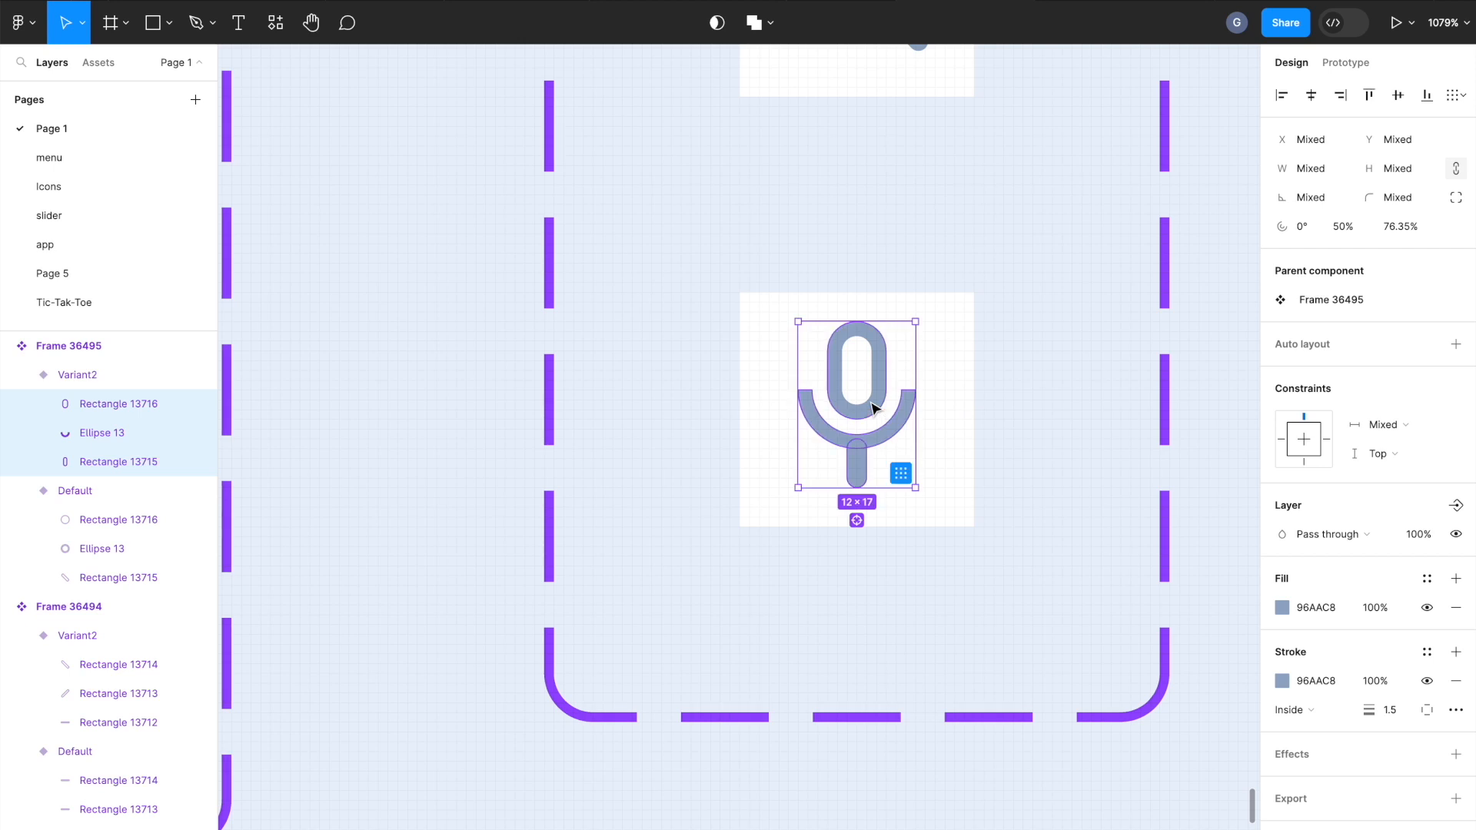
Set the microphone capsule's inside stroke to 3.5 so that it fills the whole shape.
{"action": "left_click", "coordinate": [889, 393]}
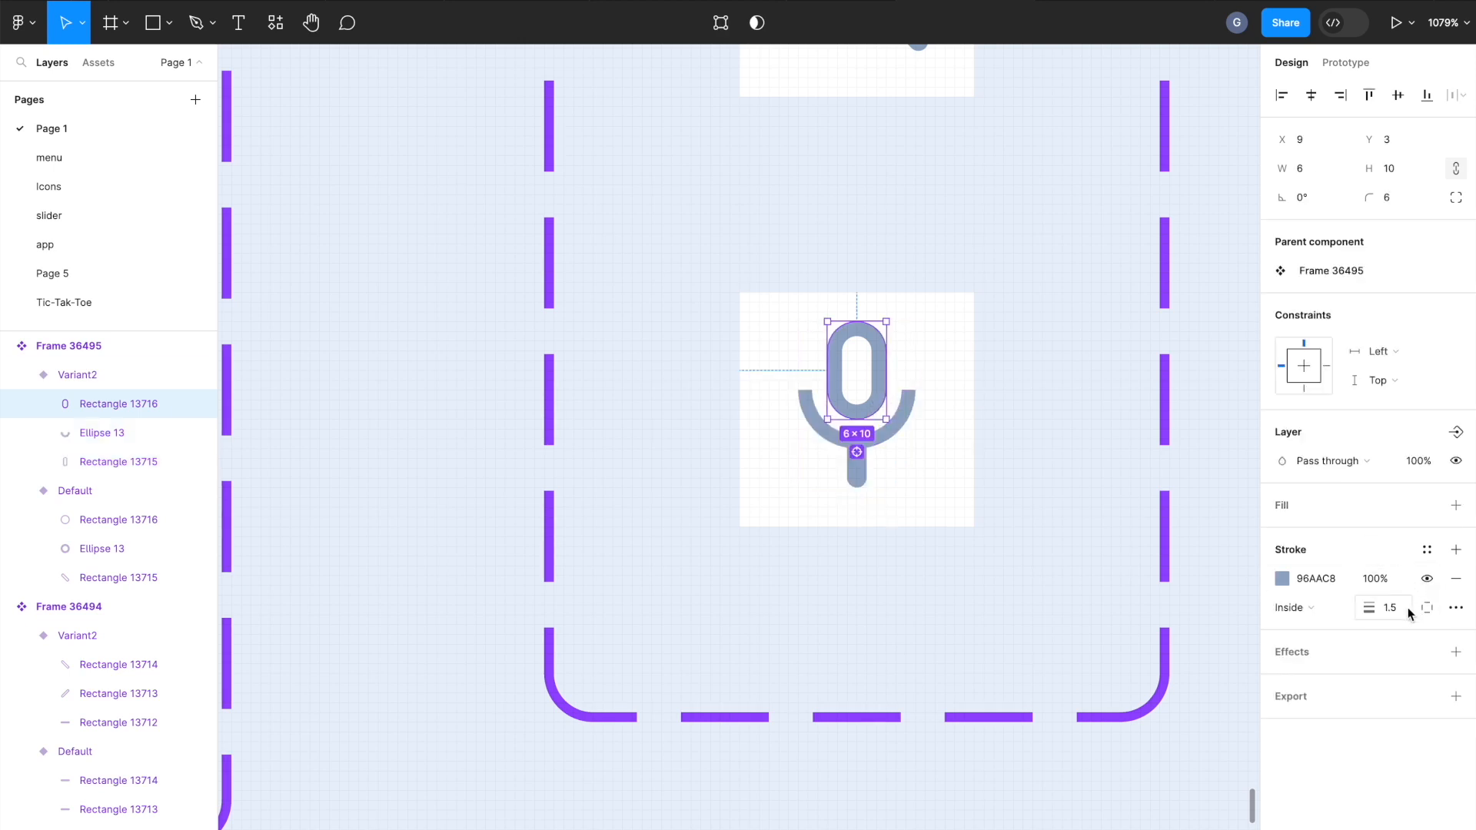
{"action": "key", "text": "Up"}
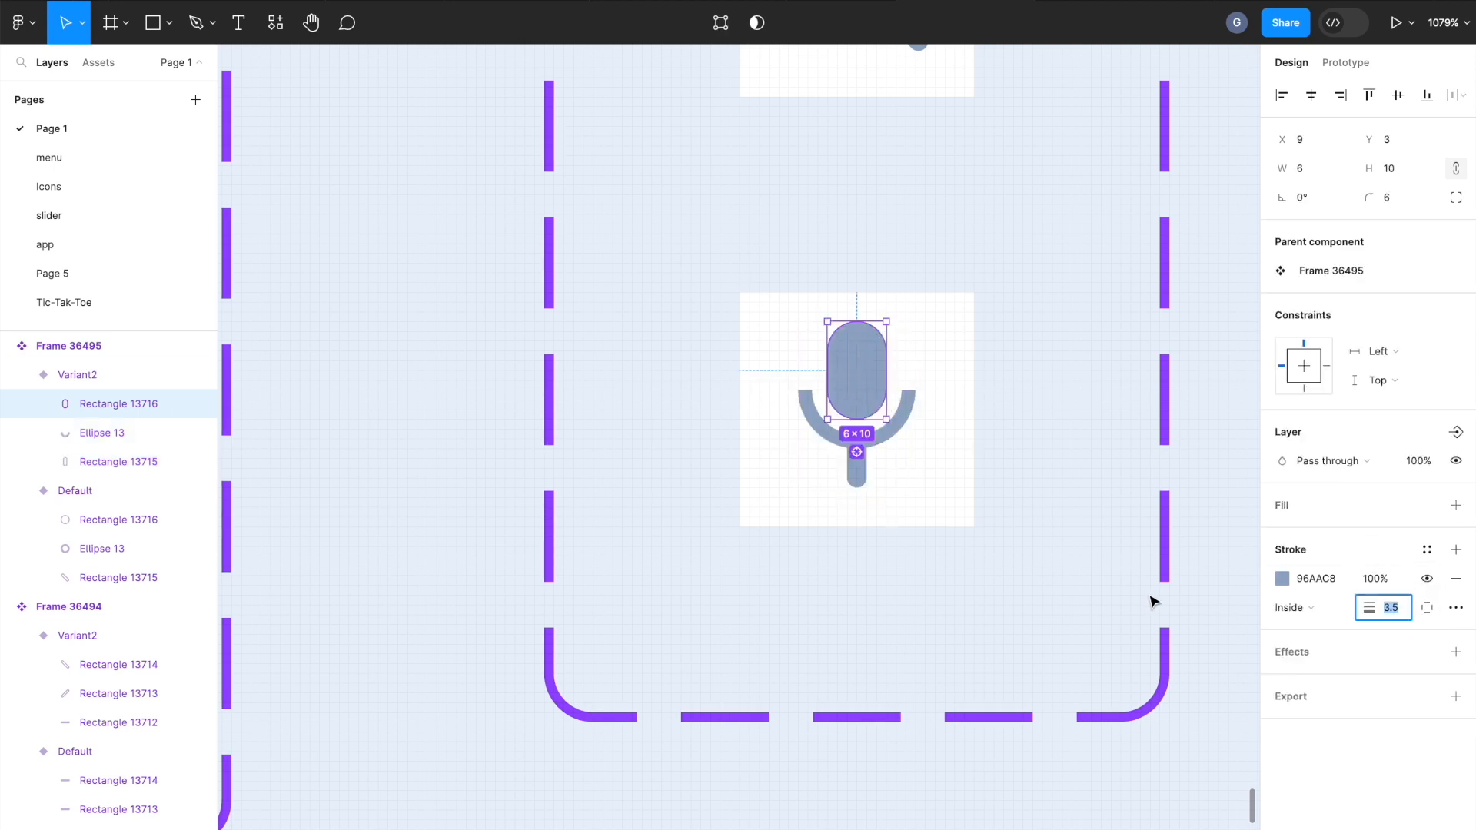
{"action": "left_click", "coordinate": [1149, 599]}
{"action": "scroll", "coordinate": [955, 537], "scroll_direction": "down", "scroll_amount": 5}
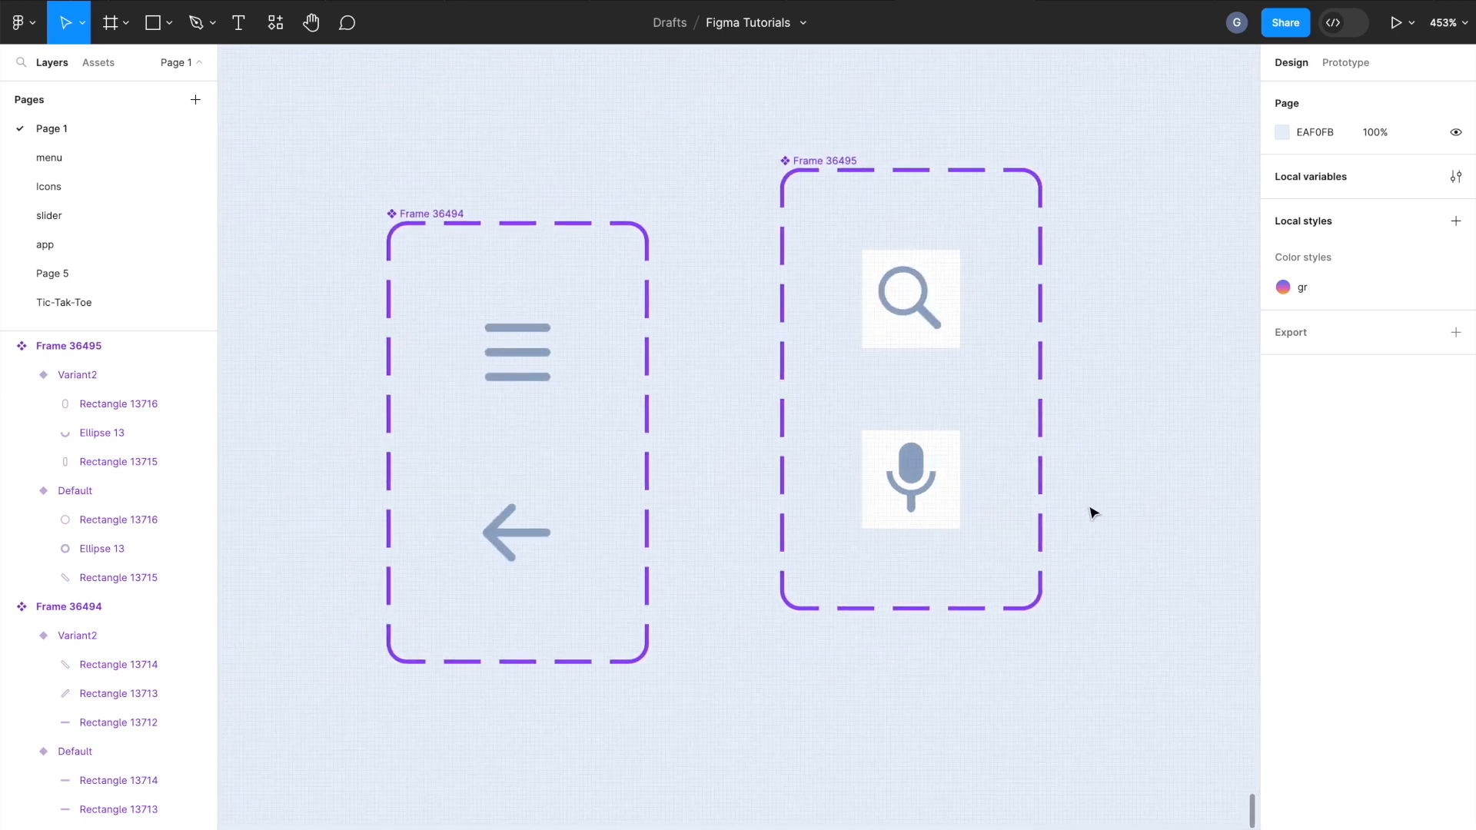
Increase the corner radius of the microphone's half ring to round its ends.
{"action": "double_click", "coordinate": [932, 491]}
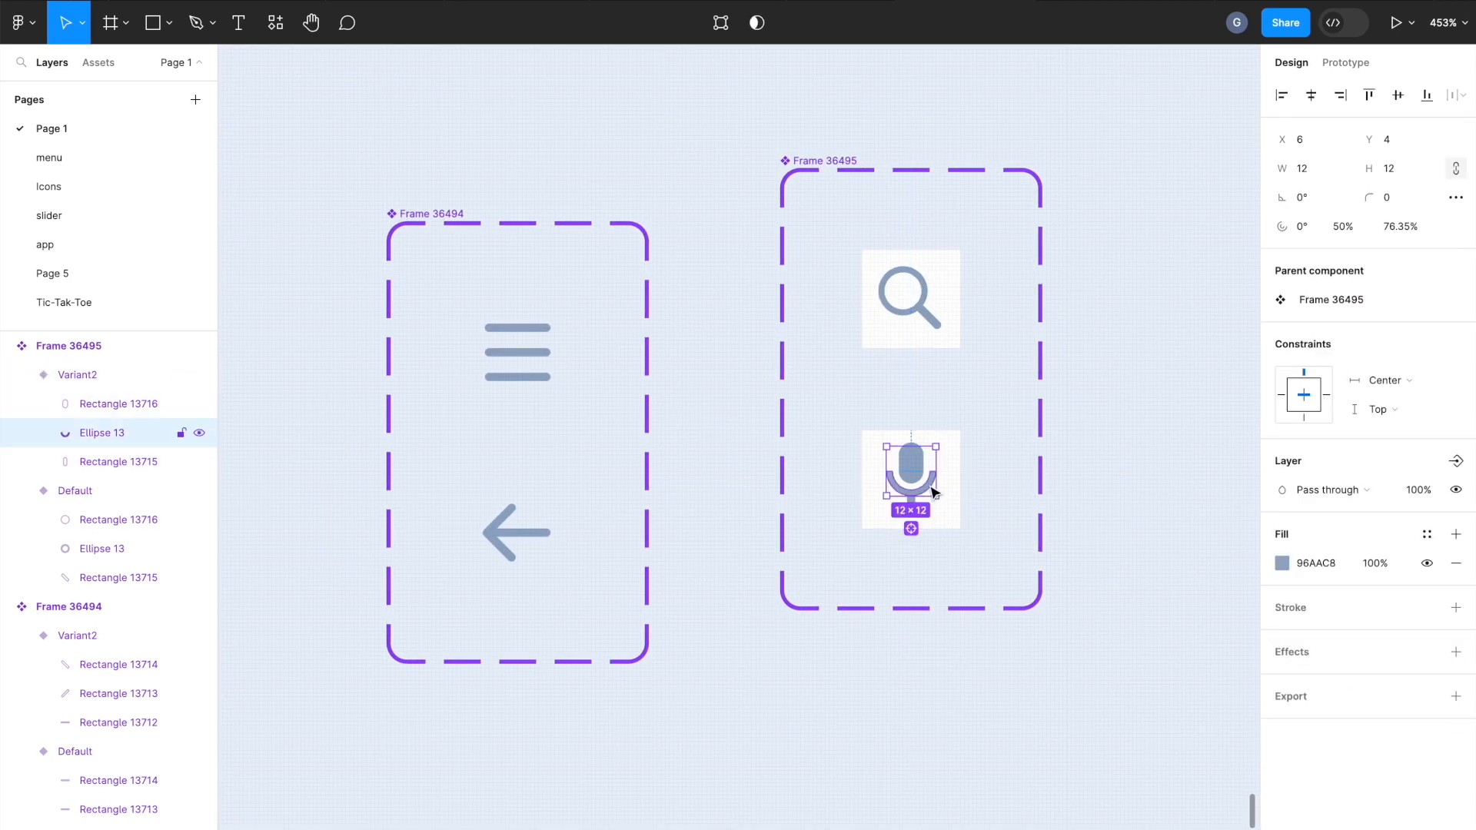
{"action": "left_click", "coordinate": [1397, 200]}
{"action": "key", "text": "Up"}
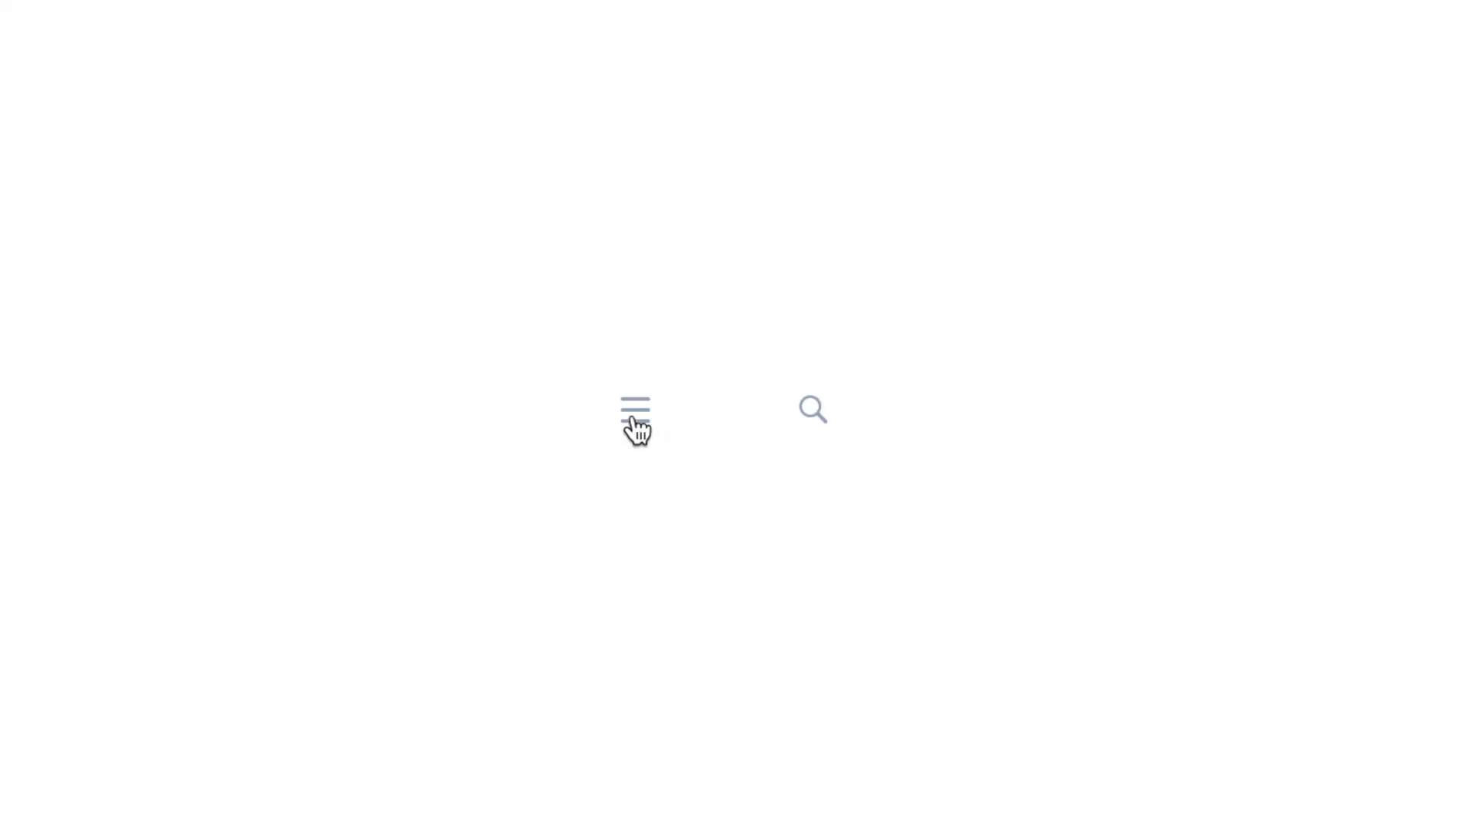
Test the menu and search icons in the prototype preview by switching each one between its two variants.
{"action": "left_click", "coordinate": [626, 436]}
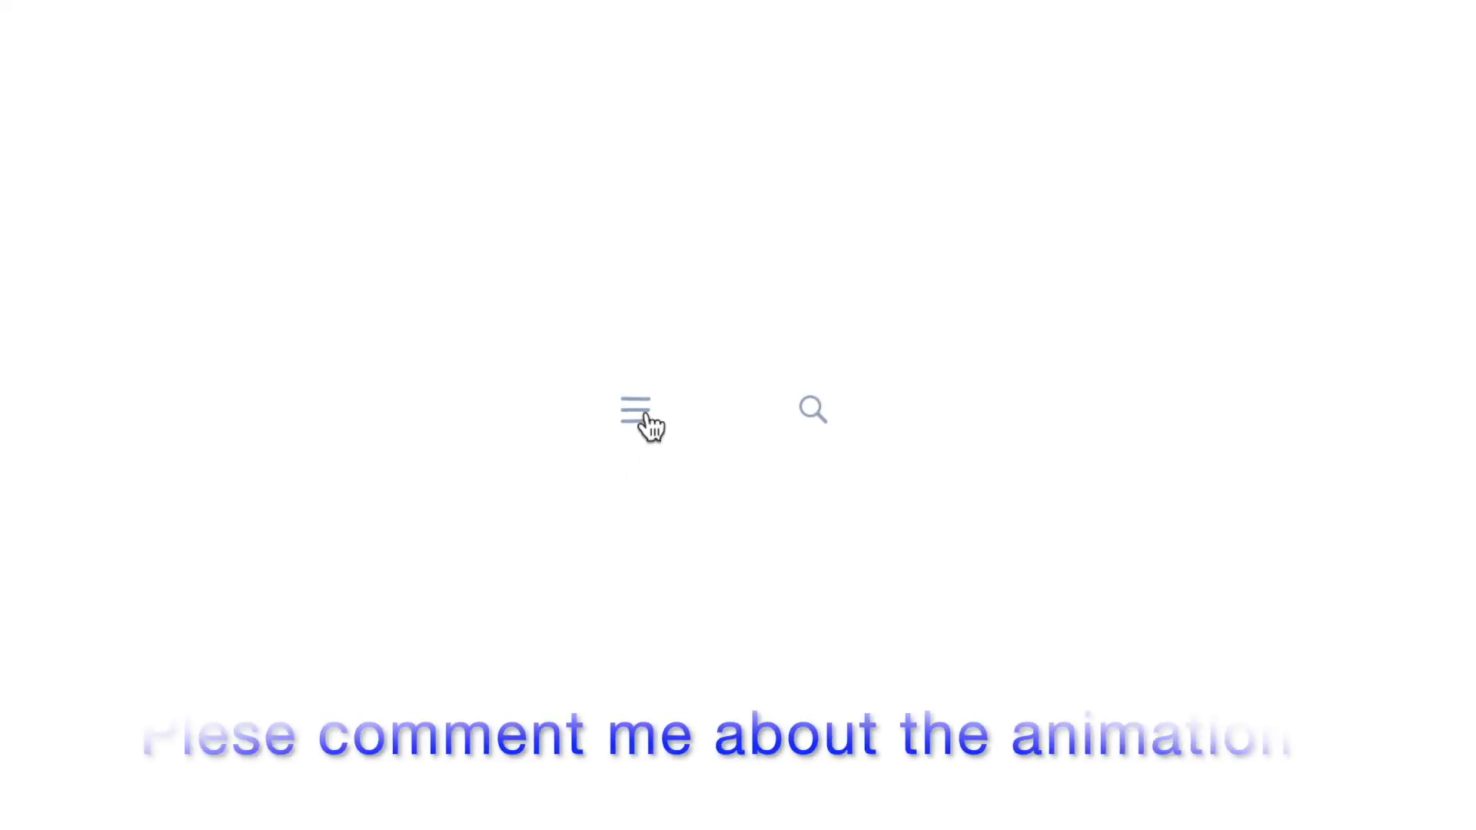
{"action": "left_click", "coordinate": [639, 415]}
{"action": "left_click", "coordinate": [815, 419]}
{"action": "left_click", "coordinate": [814, 421]}
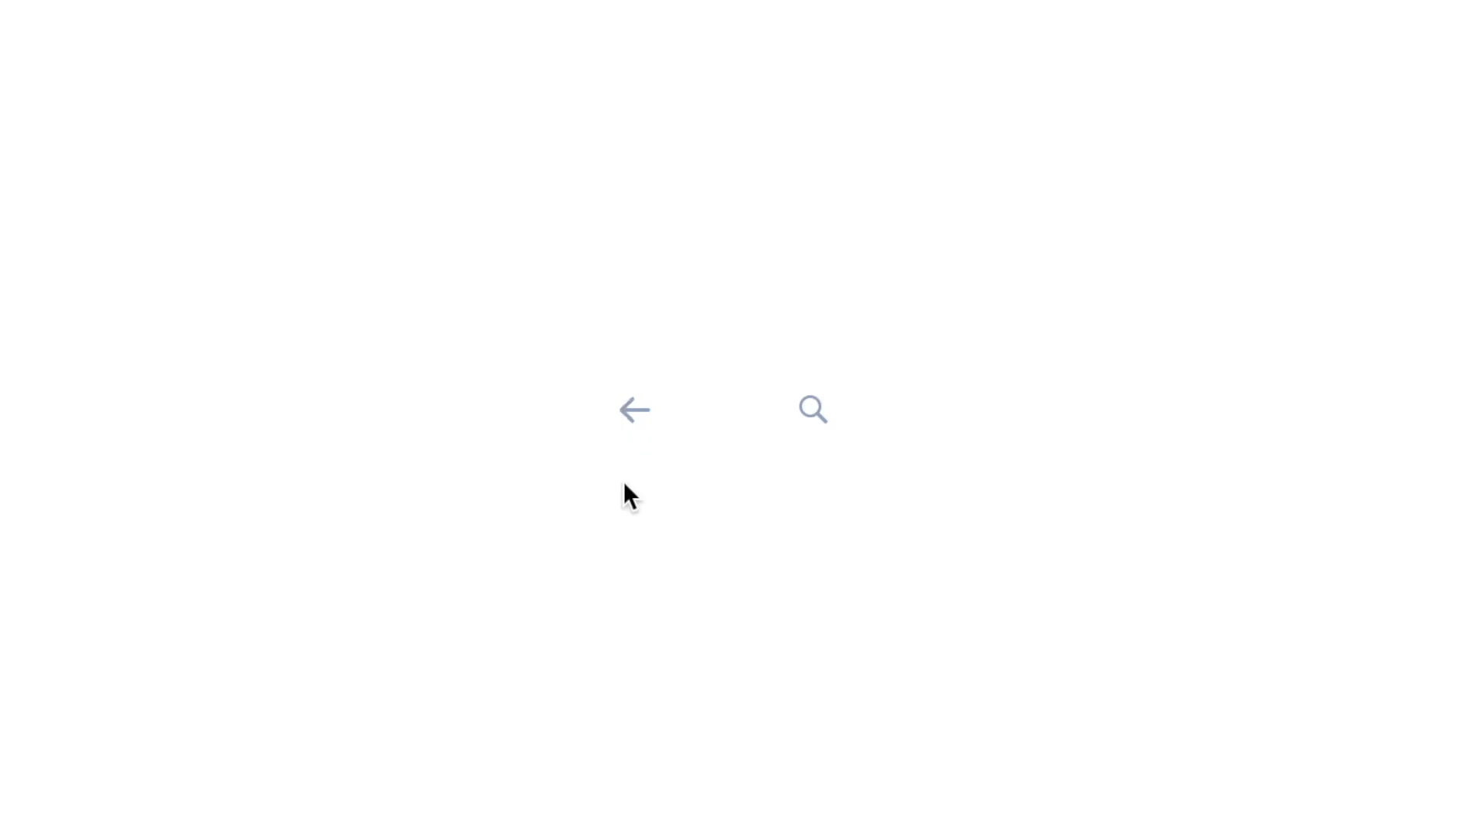
{"action": "left_click", "coordinate": [658, 432]}
{"action": "left_click", "coordinate": [645, 435]}
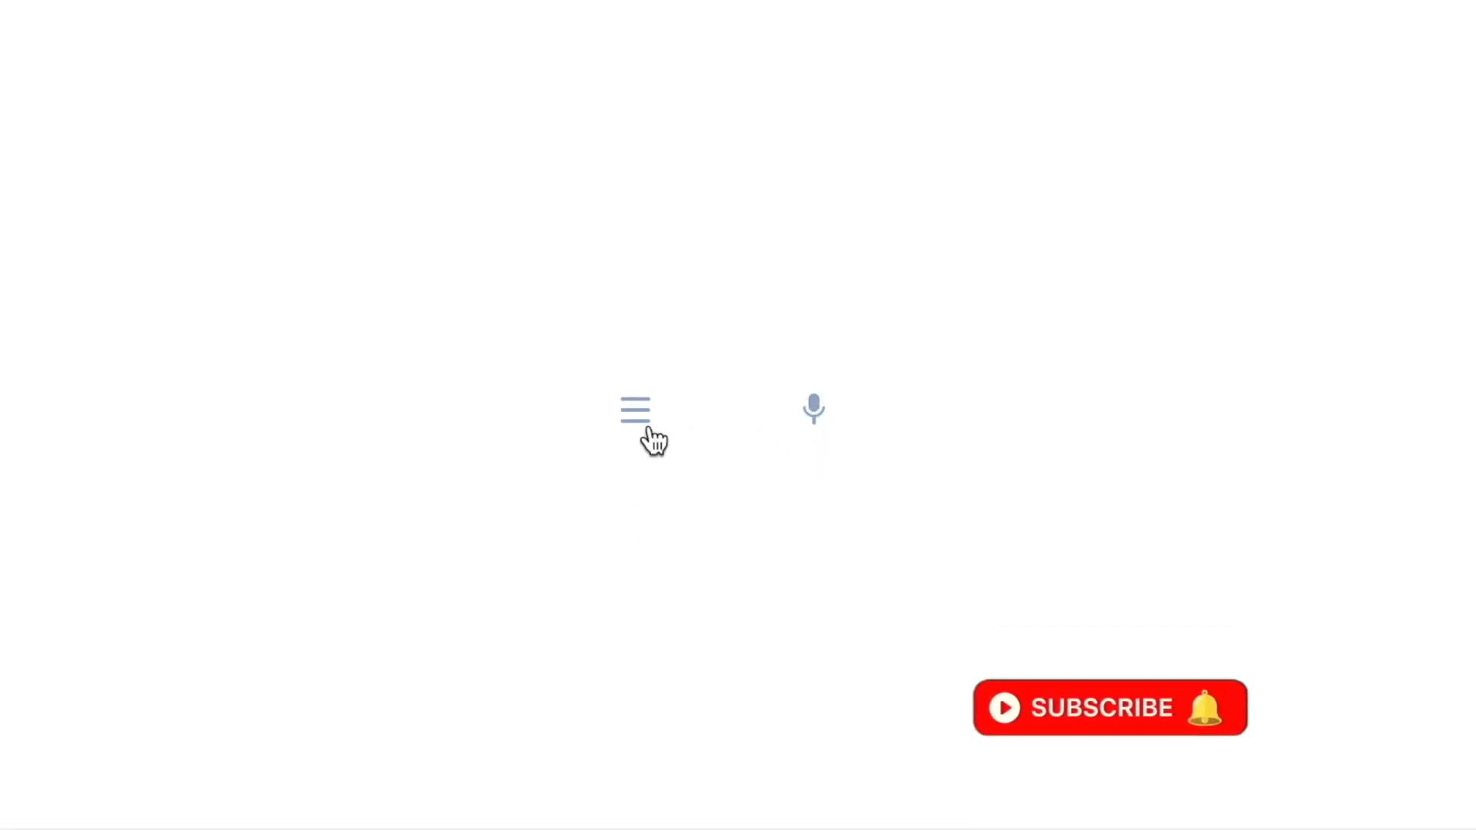
{"action": "left_click", "coordinate": [802, 427]}
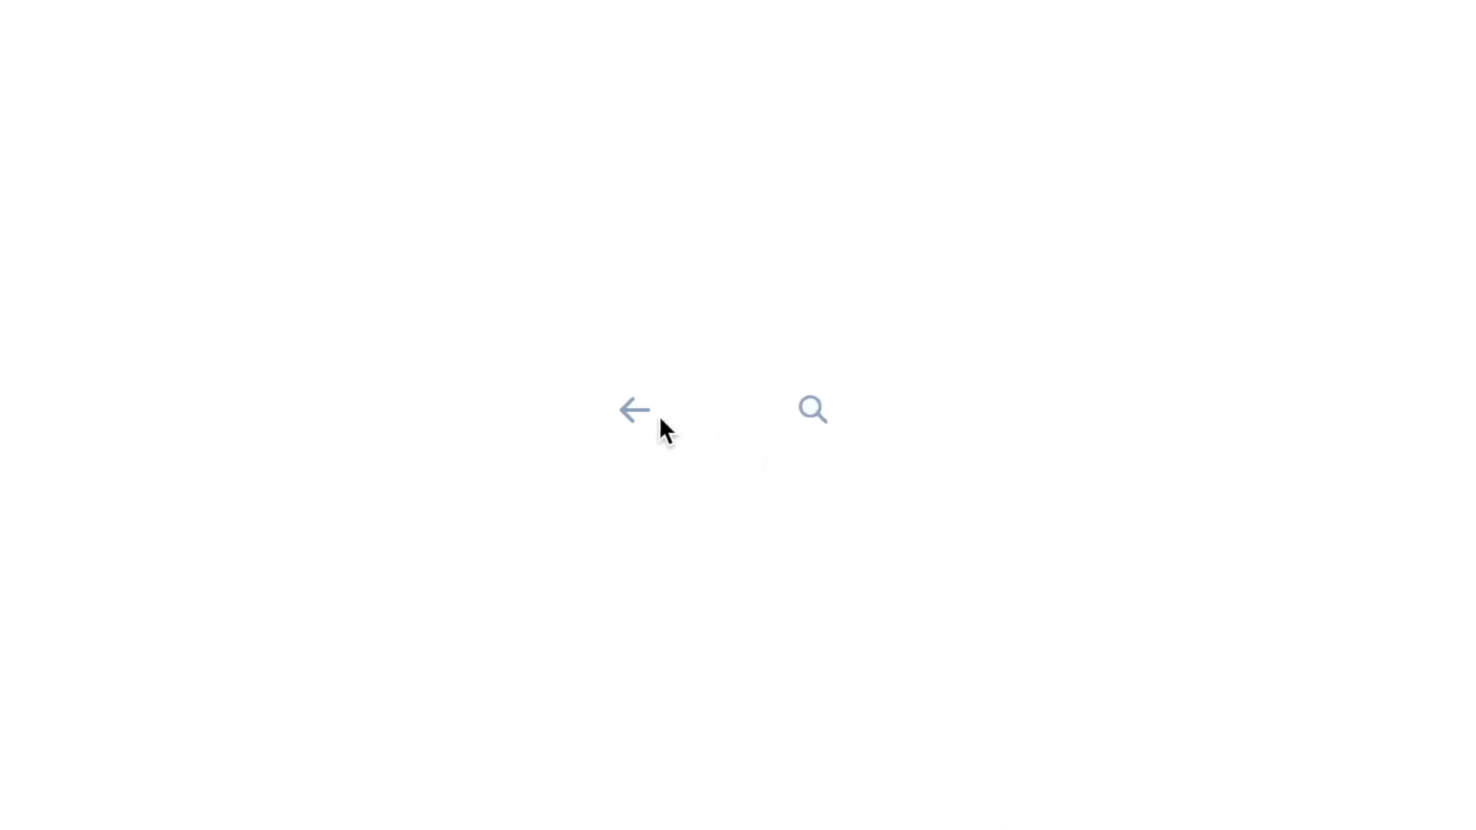
Draw a new frame beside the search icon component and size it to 24 × 24.
{"action": "left_click_drag", "start_coordinate": [950, 266], "coordinate": [1056, 335]}
{"action": "left_click", "coordinate": [1306, 197]}
{"action": "type", "text": "24"}
{"action": "left_click", "coordinate": [1396, 198]}
{"action": "type", "text": "24"}
{"action": "key", "text": "Return"}
{"action": "scroll", "coordinate": [1004, 326], "scroll_direction": "up", "scroll_amount": 5}
Draw a small square inside the new frame and set its size to 3 × 3.
{"action": "left_click", "coordinate": [163, 34]}
{"action": "mouse_move", "coordinate": [964, 238]}
{"action": "left_mouse_down"}
{"action": "mouse_move", "coordinate": [993, 266]}
{"action": "mouse_move", "coordinate": [991, 322]}
{"action": "left_mouse_up"}
{"action": "left_click", "coordinate": [978, 257], "text": "shift"}
{"action": "left_click", "coordinate": [1301, 166]}
{"action": "type", "text": "2"}
{"action": "left_click", "coordinate": [1391, 175]}
{"action": "type", "text": "2"}
{"action": "key", "text": "Return"}
Duplicate the square downwards into a column of three with 3 px gaps and centre the column in the frame.
{"action": "left_click_drag", "start_coordinate": [975, 308], "coordinate": [982, 356]}
{"action": "left_click", "coordinate": [980, 309]}
{"action": "key", "text": "alt"}
{"action": "left_click", "coordinate": [979, 358]}
{"action": "key", "text": "Down"}
{"action": "left_click", "coordinate": [977, 310], "text": "shift"}
{"action": "left_click", "coordinate": [977, 252], "text": "shift"}
{"action": "left_click_drag", "start_coordinate": [978, 284], "coordinate": [996, 315]}
Round the three squares into dots with corner radius 2 and fill them with the search icon's 96AAC8 using the eyedropper.
{"action": "left_click", "coordinate": [1409, 200]}
{"action": "type", "text": "2"}
{"action": "key", "text": "Return"}
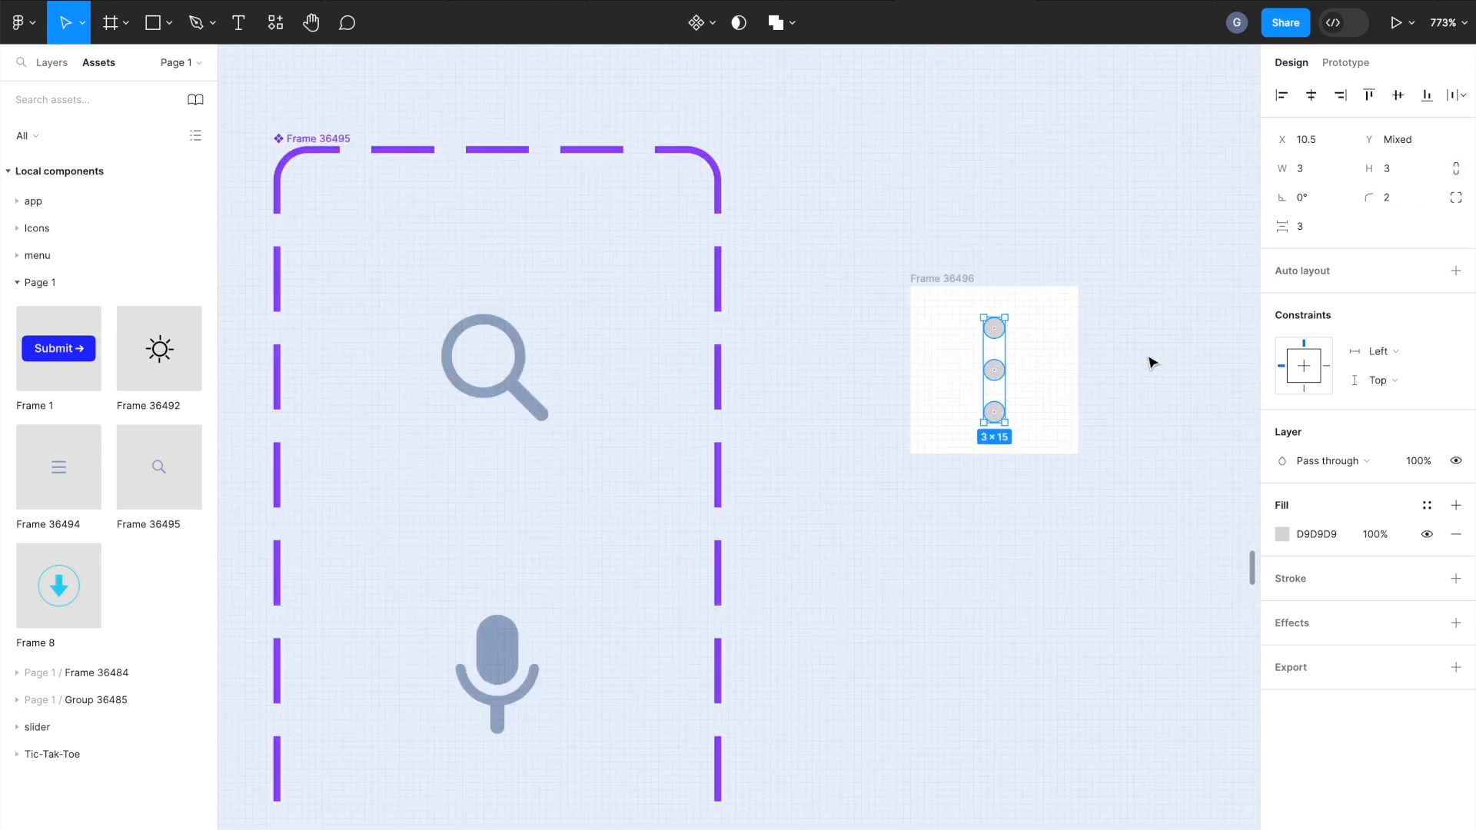
{"action": "key", "text": "i"}
{"action": "left_click", "coordinate": [517, 385]}
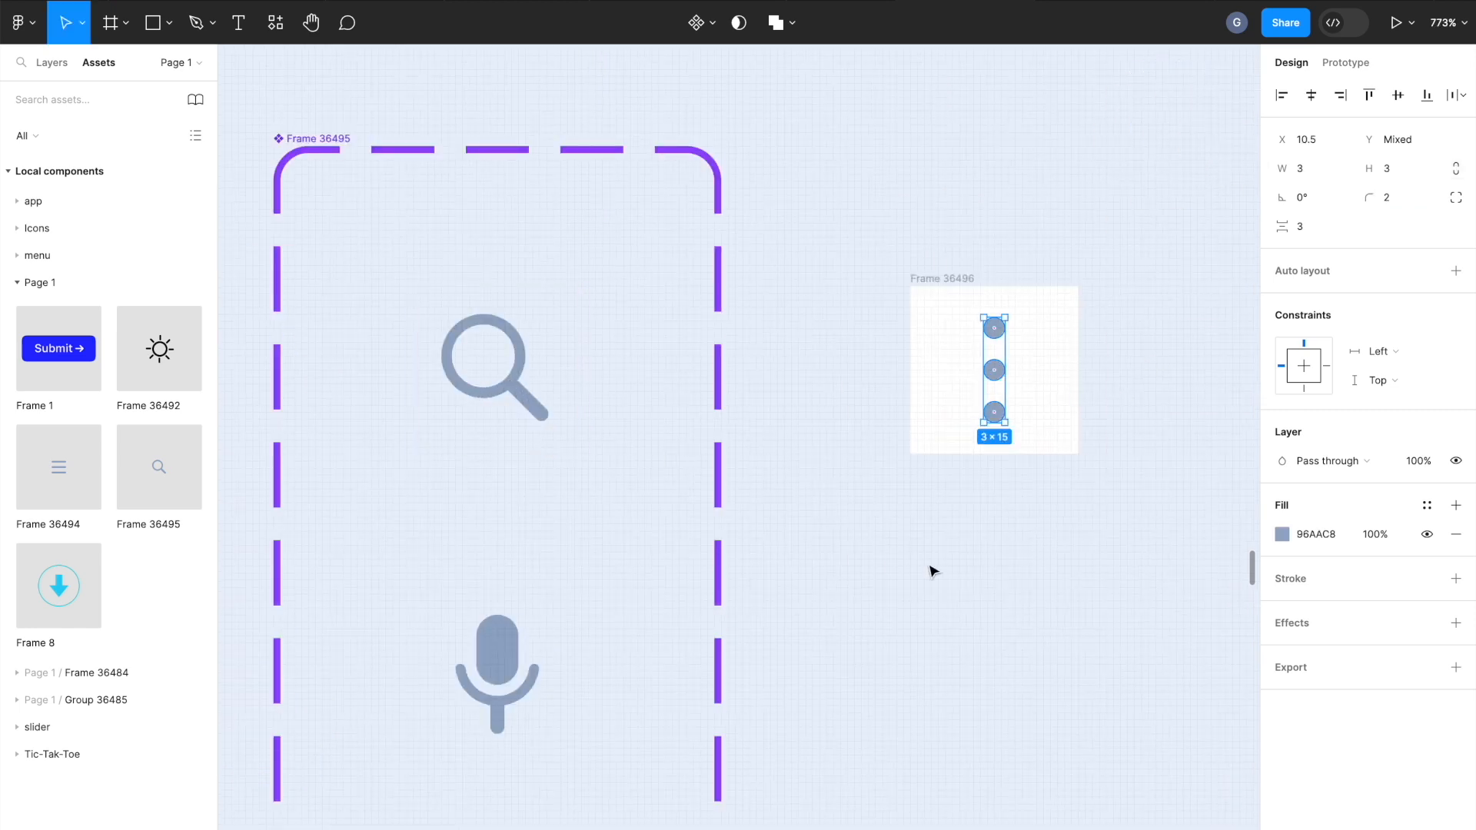
Turn the three-dot frame into a component and add a second variant to it.
{"action": "key", "text": "Escape"}
{"action": "left_click", "coordinate": [691, 23]}
{"action": "left_click", "coordinate": [696, 23]}
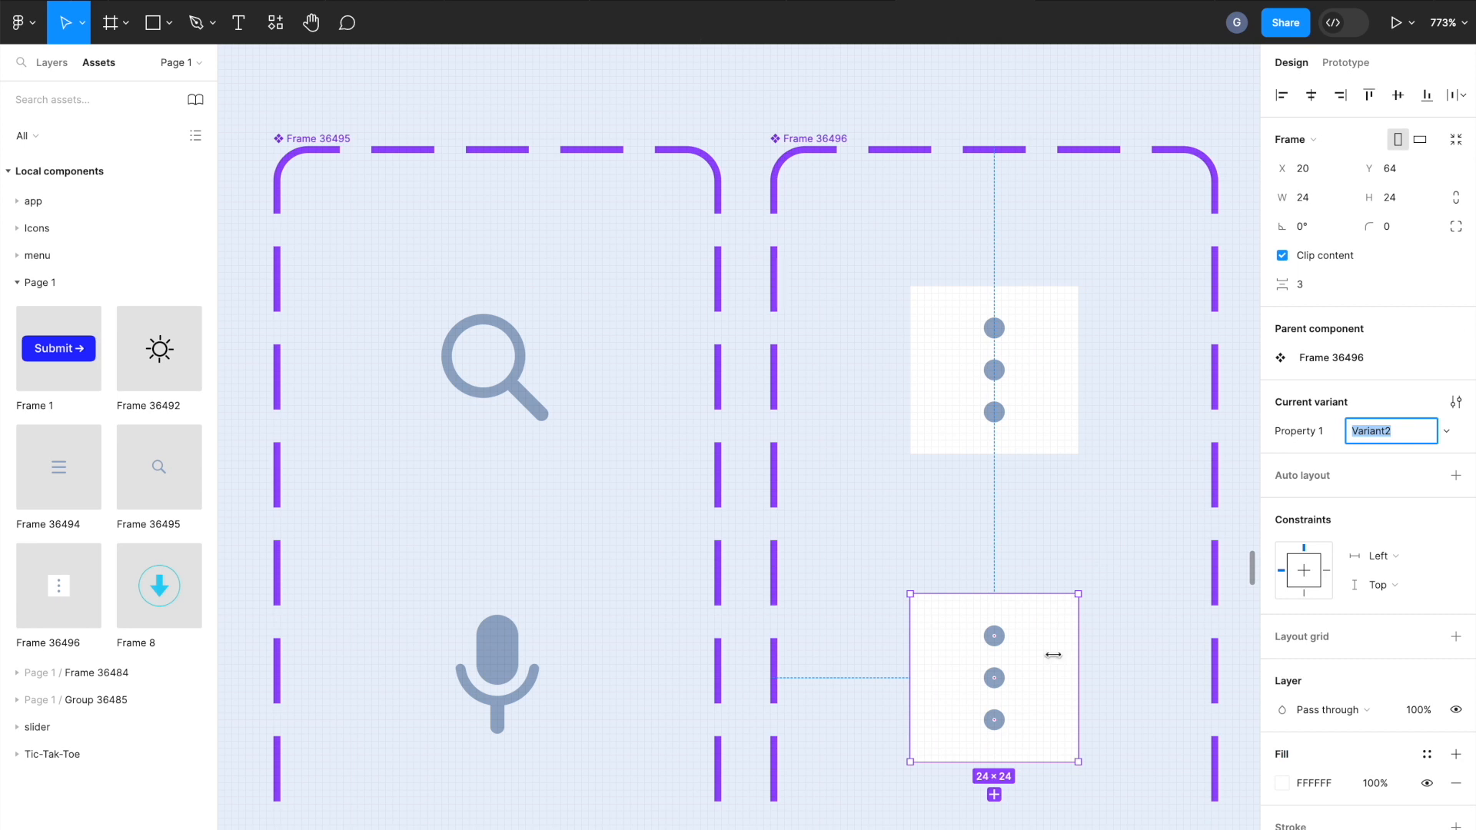
Select all three dots in Variant2 and change their fill to the darker blue 7289AC.
{"action": "double_click", "coordinate": [998, 638]}
{"action": "left_click", "coordinate": [1000, 678]}
{"action": "left_click", "coordinate": [999, 718]}
{"action": "left_click", "coordinate": [999, 679], "text": "shift"}
{"action": "left_click", "coordinate": [999, 638], "text": "shift"}
{"action": "left_click", "coordinate": [1280, 608]}
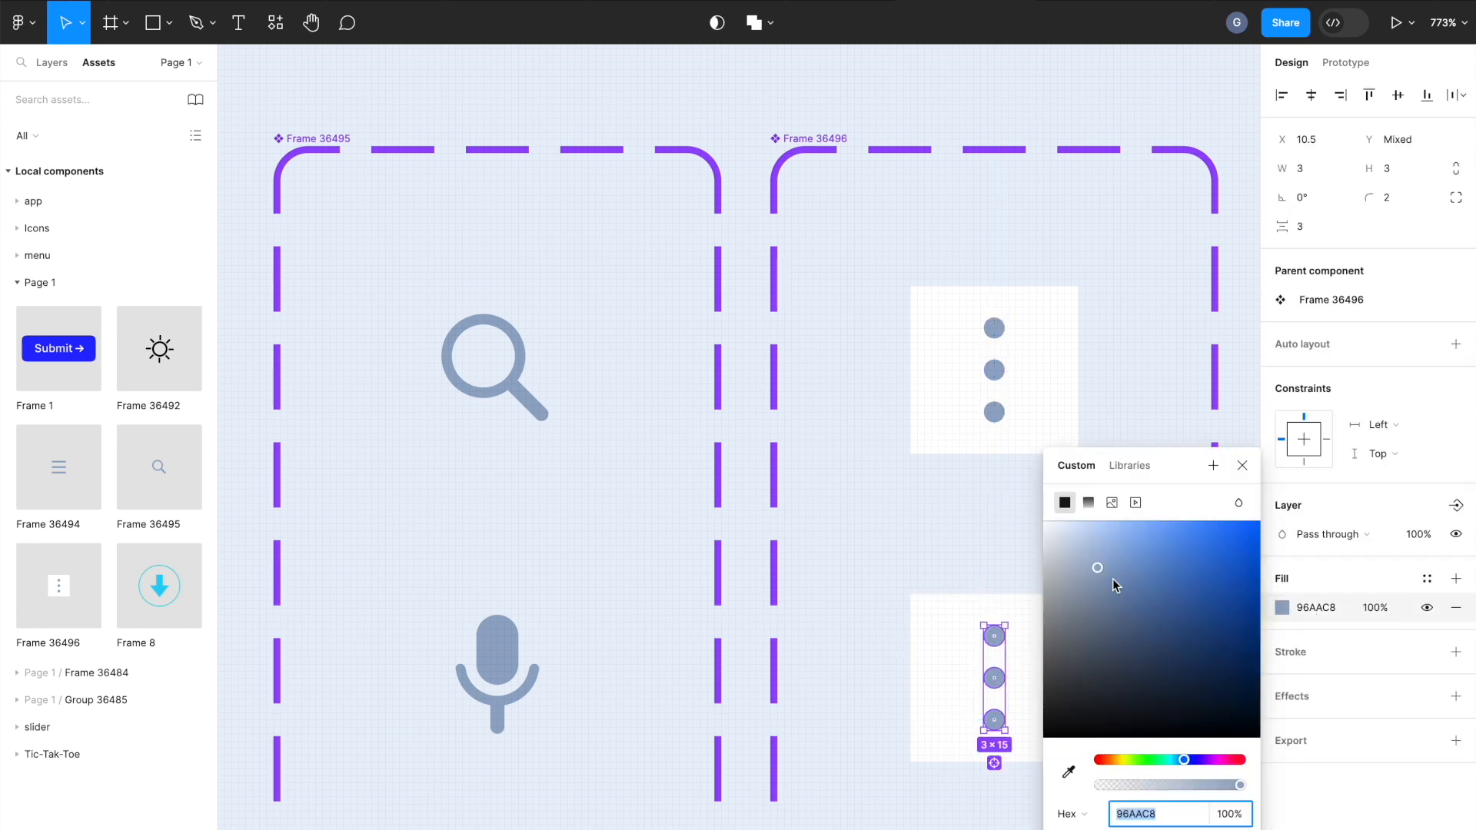
{"action": "left_click", "coordinate": [1116, 591]}
{"action": "key", "text": "Escape"}
Set the corner radius of both three-dot variants to 20 and hide the Default variant's white background fill.
{"action": "key", "text": "Escape"}
{"action": "left_click", "coordinate": [1397, 226]}
{"action": "type", "text": "10"}
{"action": "key", "text": "Return"}
{"action": "type", "text": "20"}
{"action": "key", "text": "Return"}
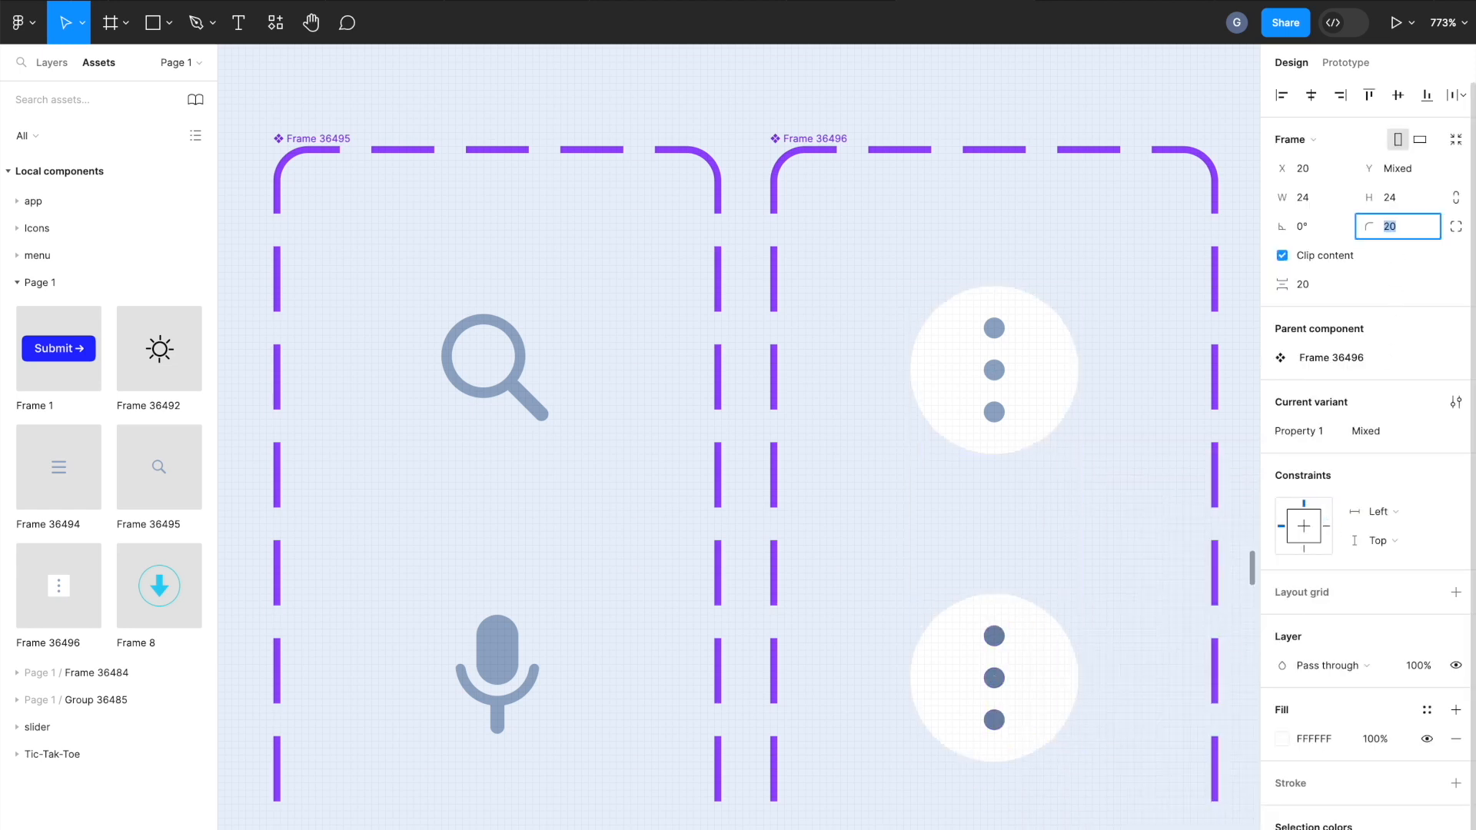
{"action": "left_click", "coordinate": [1106, 424]}
{"action": "left_click", "coordinate": [1071, 398]}
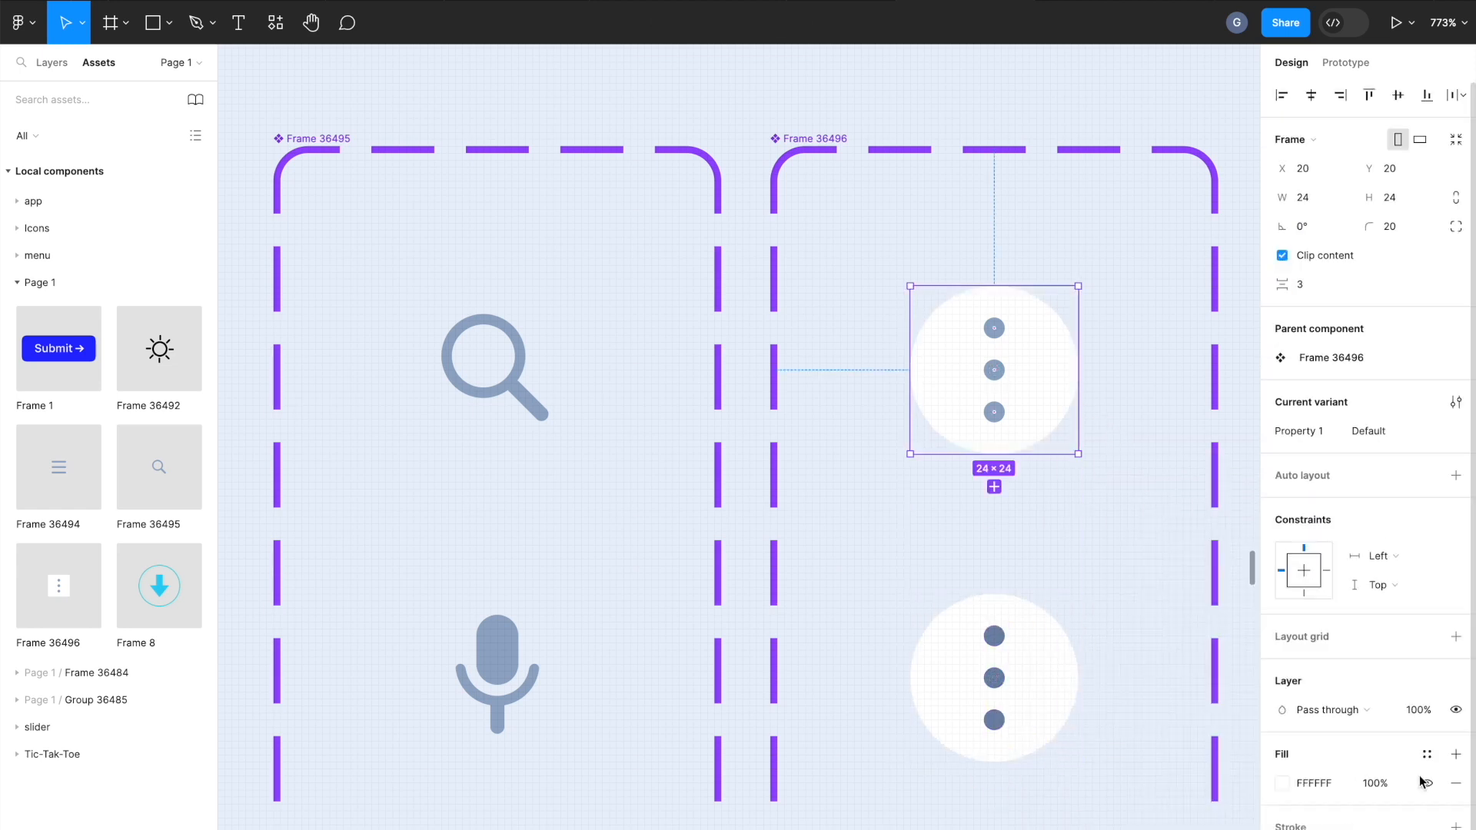
{"action": "left_click", "coordinate": [1427, 783]}
Fill Variant2's round background with 7289AC sampled from its dots and set the fill opacity to 10%.
{"action": "left_click", "coordinate": [1030, 681]}
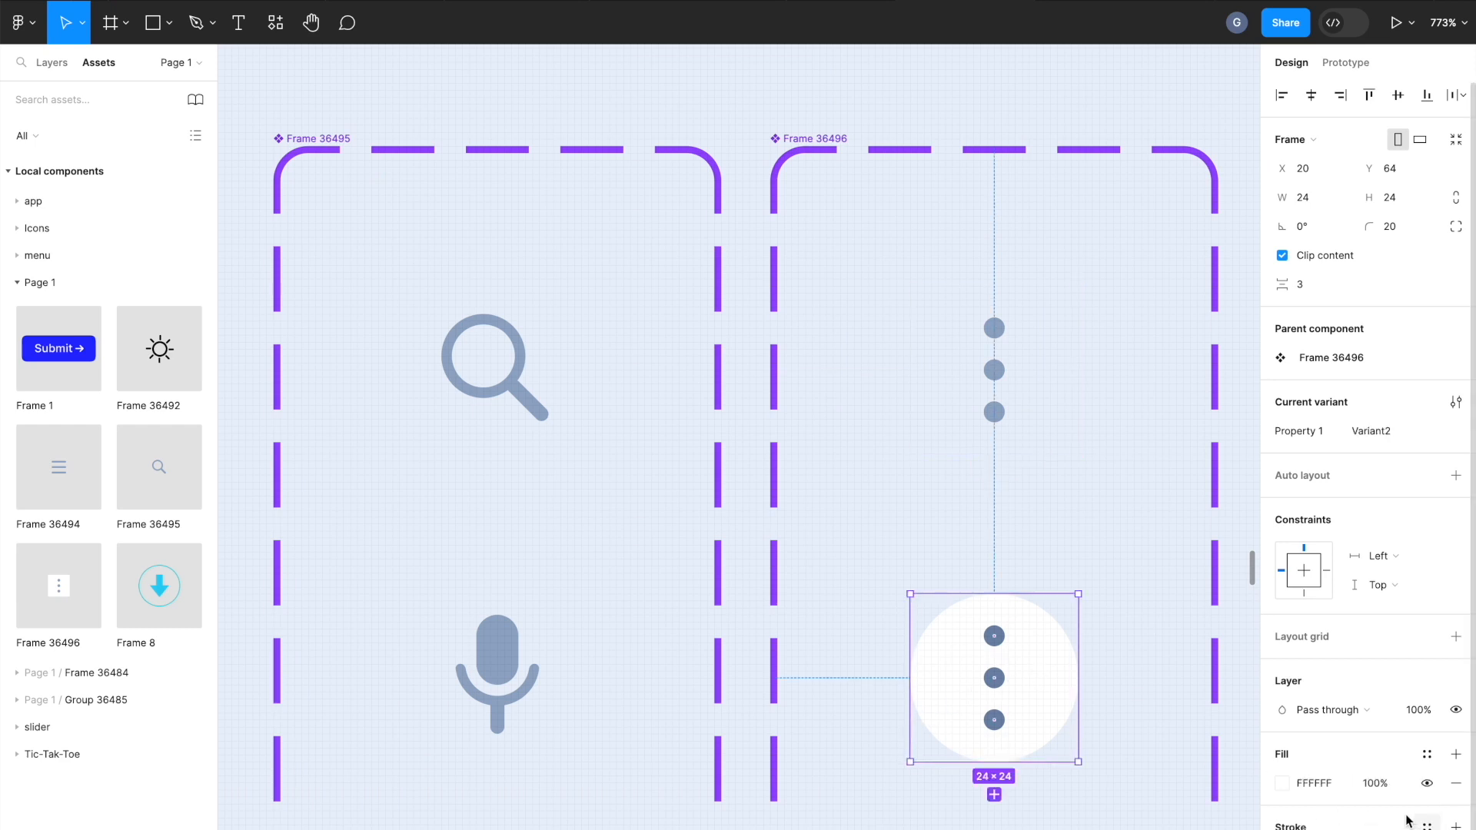
{"action": "scroll", "coordinate": [1416, 817], "scroll_direction": "down", "scroll_amount": 1}
{"action": "left_click", "coordinate": [1281, 725]}
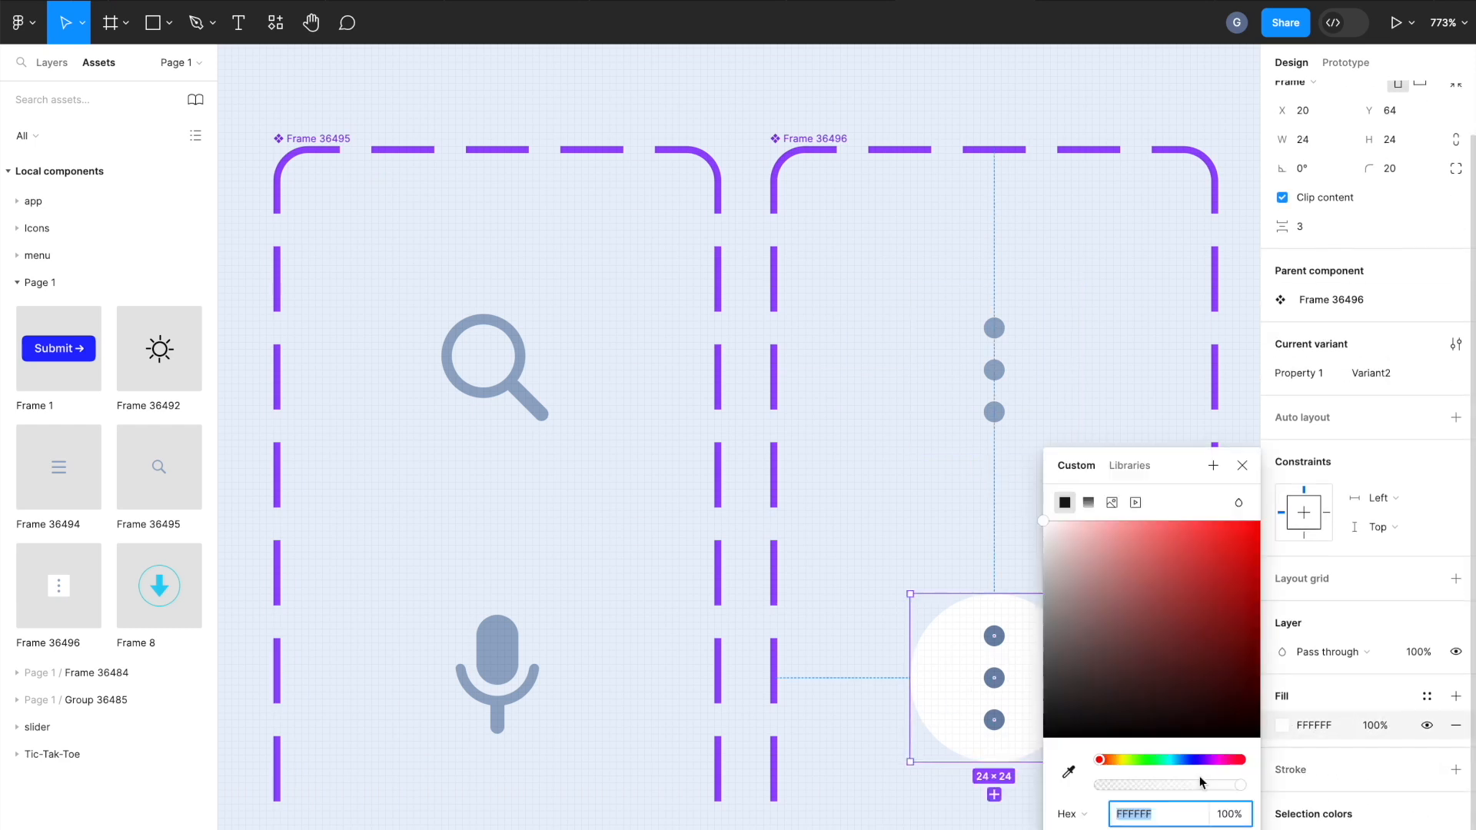
{"action": "left_click", "coordinate": [1068, 771]}
{"action": "left_click", "coordinate": [998, 681]}
{"action": "left_click", "coordinate": [1374, 725]}
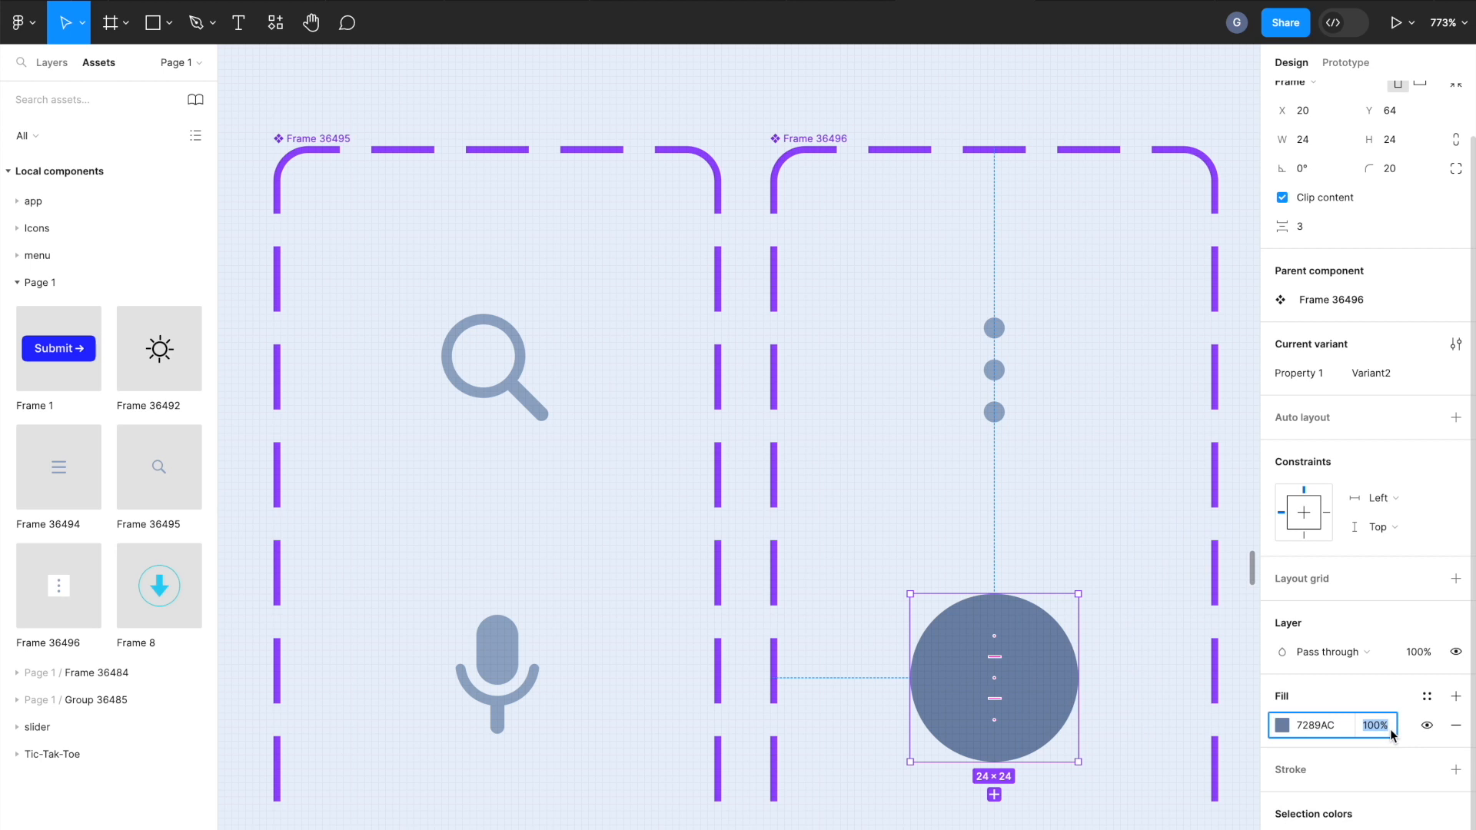
{"action": "type", "text": "10"}
{"action": "key", "text": "Return"}
Link the Default three-dot variant to Variant2 with a Smart animate change-to interaction and change the interaction's trigger.
{"action": "left_click", "coordinate": [1331, 77]}
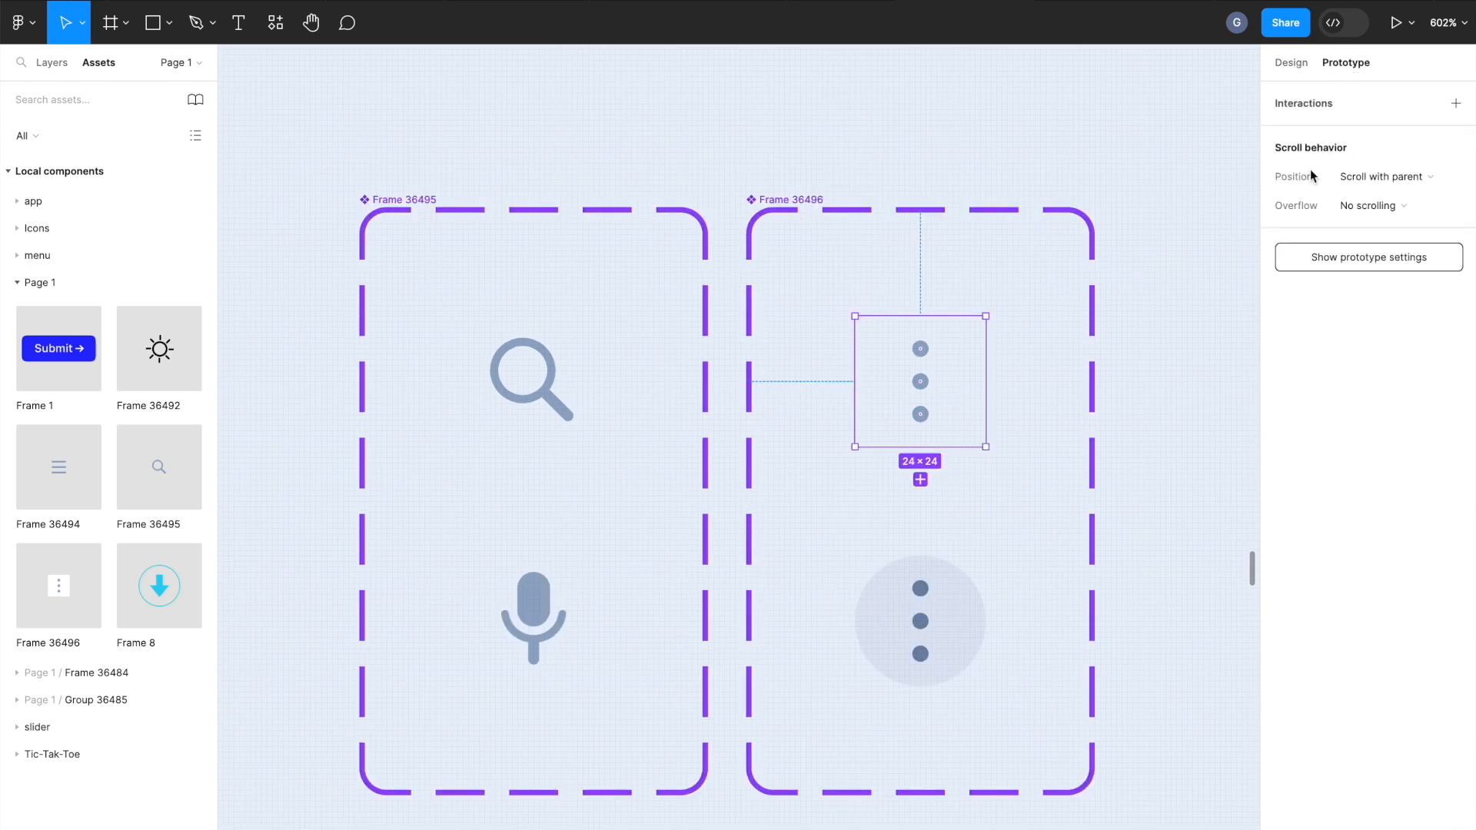
{"action": "left_click_drag", "start_coordinate": [985, 381], "coordinate": [961, 621]}
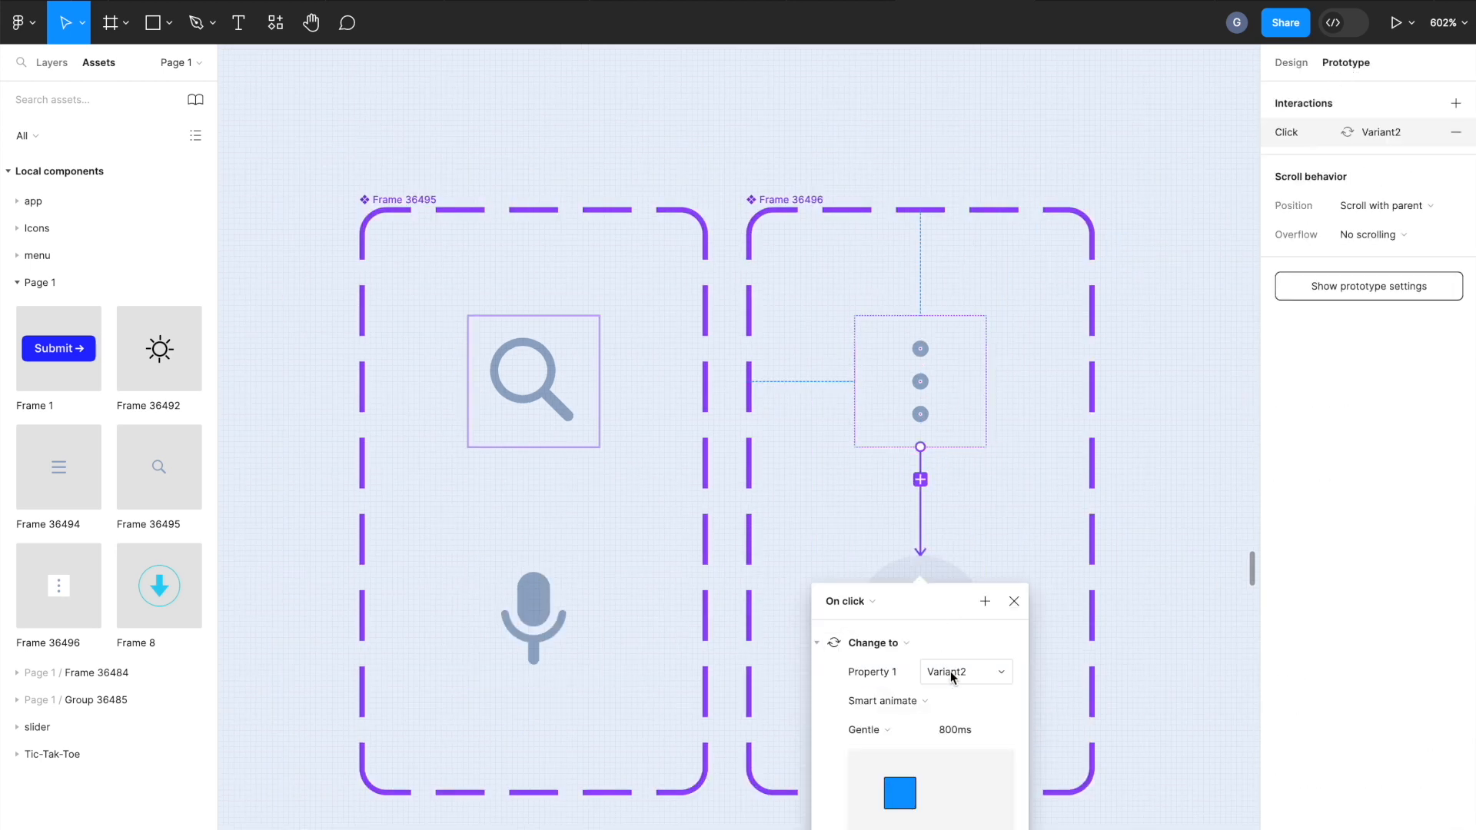
{"action": "left_click", "coordinate": [860, 601]}
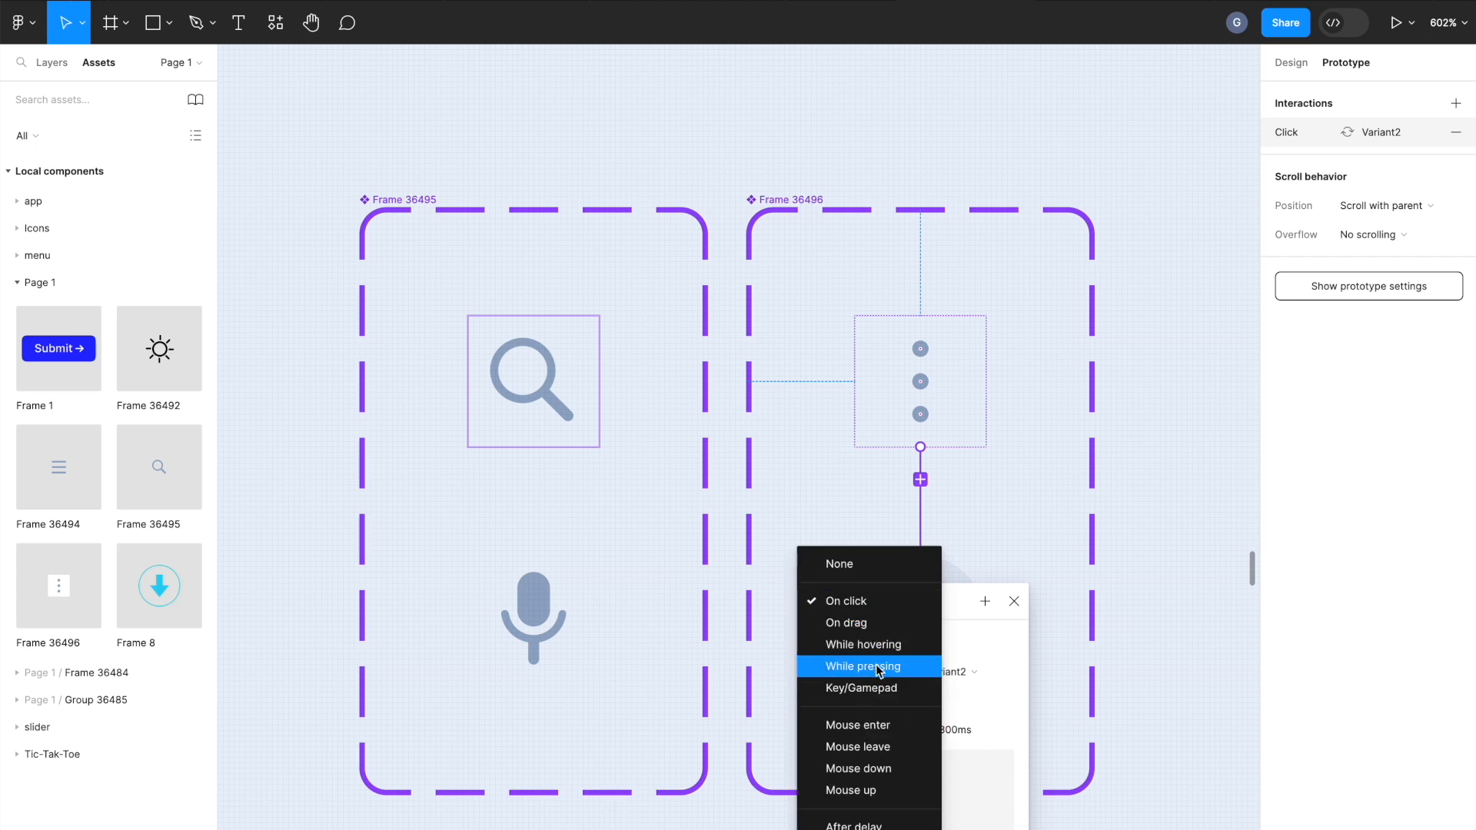
{"action": "left_click", "coordinate": [908, 654]}
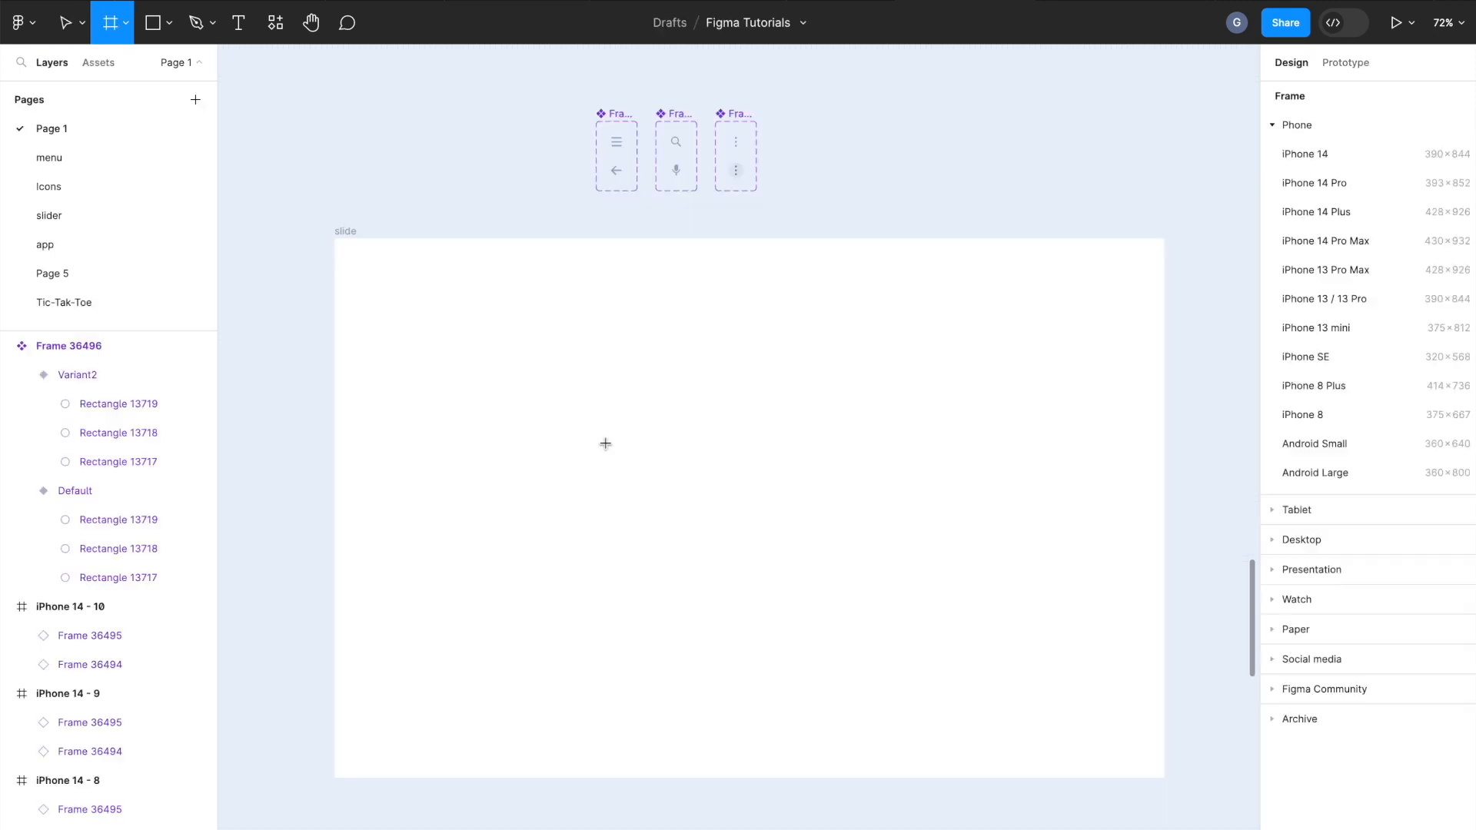
Draw a frame about 223 wide on the blank slide, set its height to 56 and fill it with ECECEC.
{"action": "left_click_drag", "start_coordinate": [605, 442], "coordinate": [750, 520]}
{"action": "left_click", "coordinate": [1399, 203]}
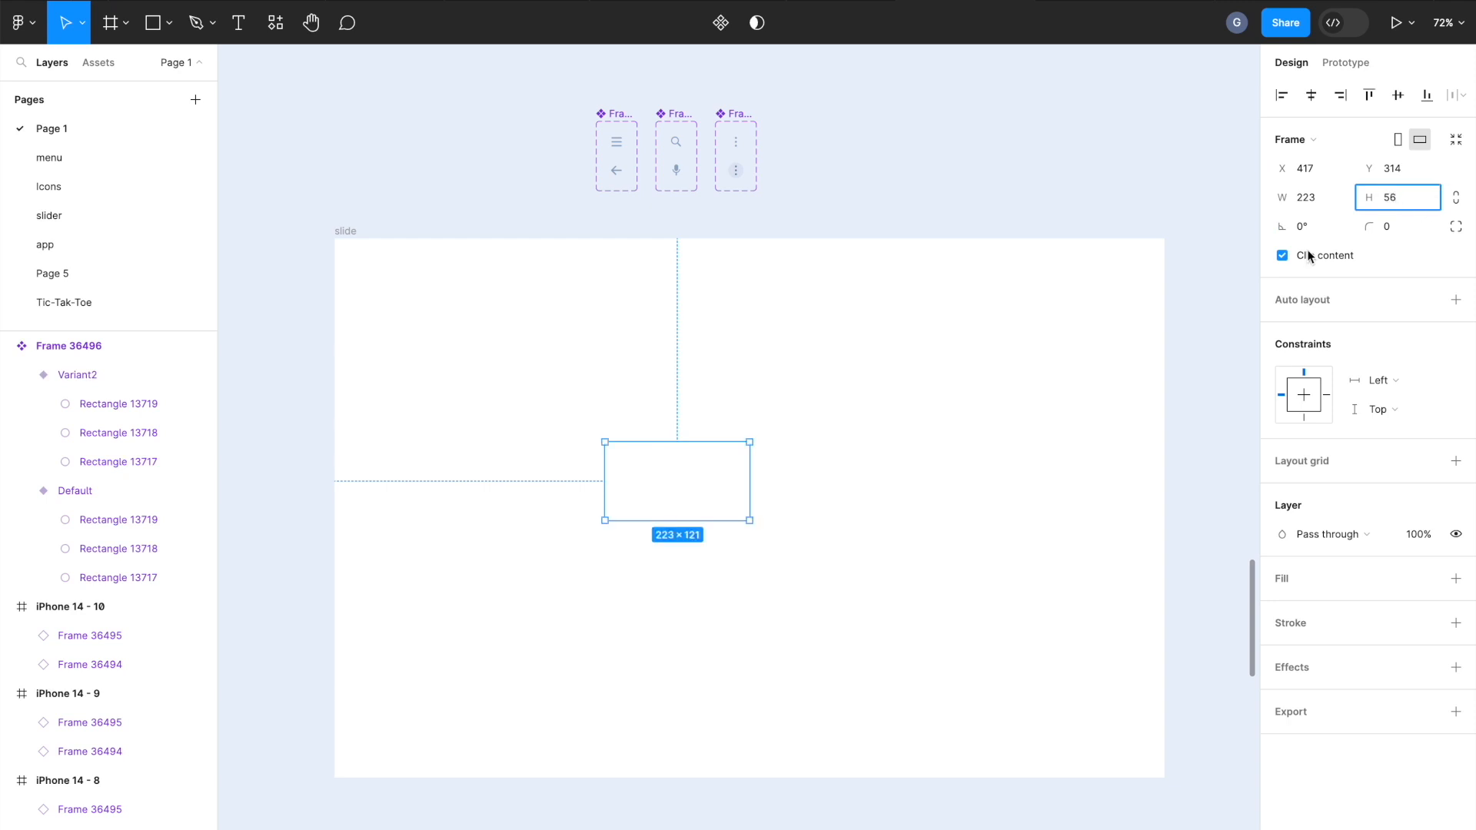
{"action": "scroll", "coordinate": [869, 467], "scroll_direction": "left", "scroll_amount": 5}
{"action": "scroll", "coordinate": [869, 467], "scroll_direction": "down", "scroll_amount": 1}
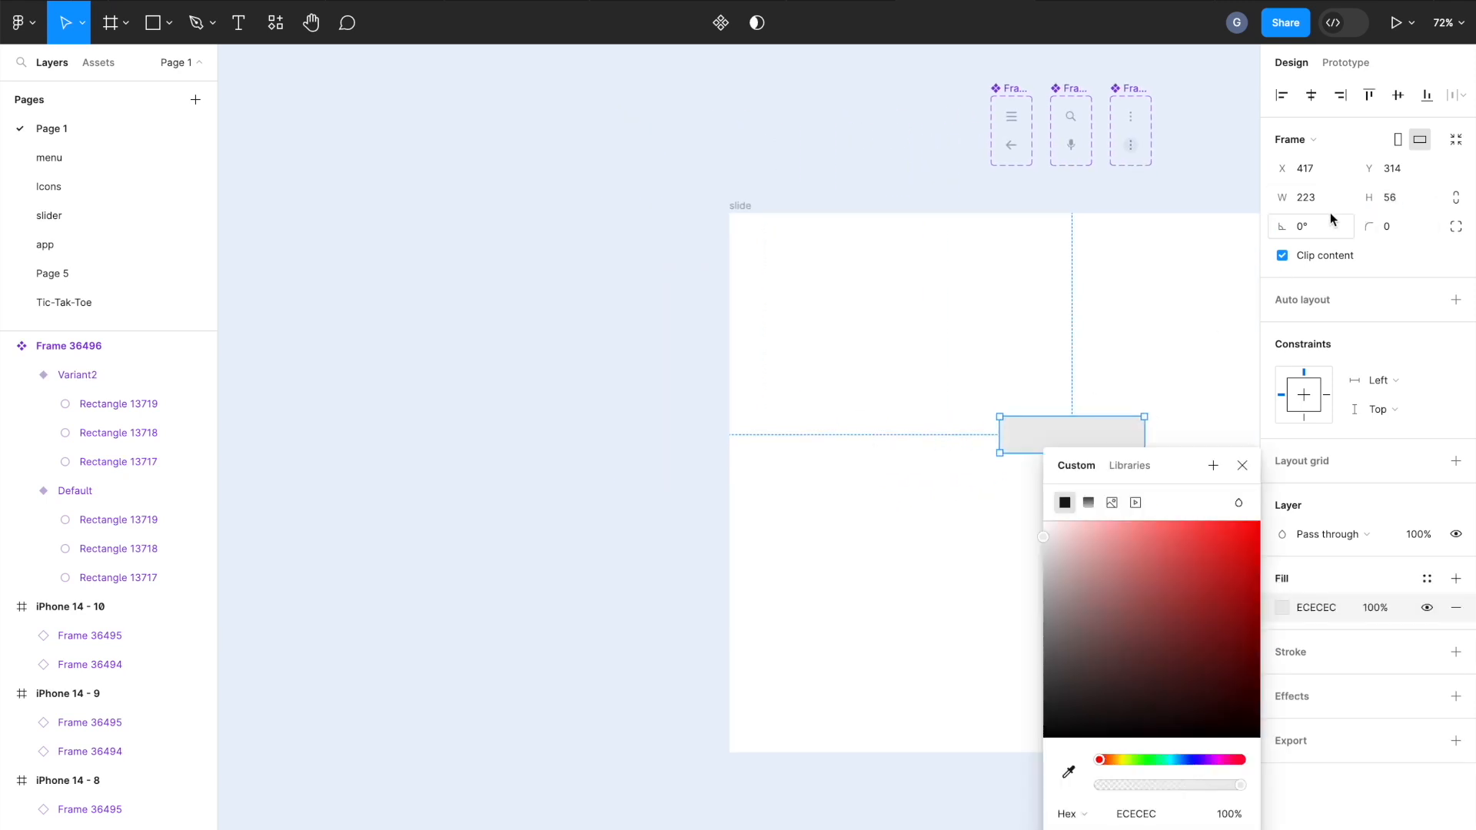
Set the grey frame's width to 380 and centre it horizontally on the slide.
{"action": "left_click", "coordinate": [1313, 204]}
{"action": "left_click", "coordinate": [1242, 465]}
{"action": "left_click", "coordinate": [1325, 201]}
{"action": "type", "text": "380"}
{"action": "key", "text": "Return"}
{"action": "scroll", "coordinate": [1035, 415], "scroll_direction": "right", "scroll_amount": 3}
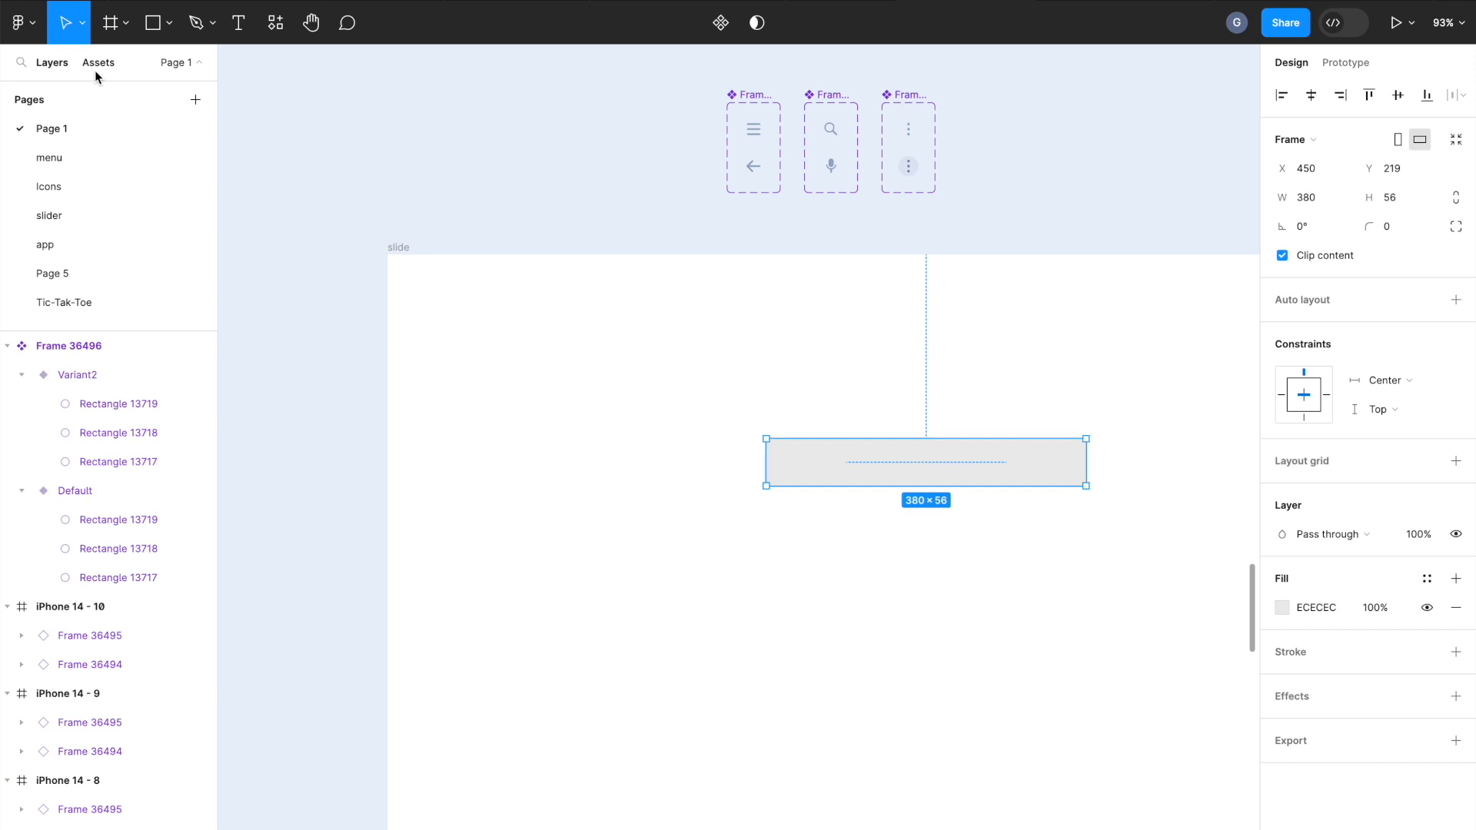
Place instances of the local menu, magnifier and three-dot icon components inside the grey bar.
{"action": "left_click", "coordinate": [94, 70]}
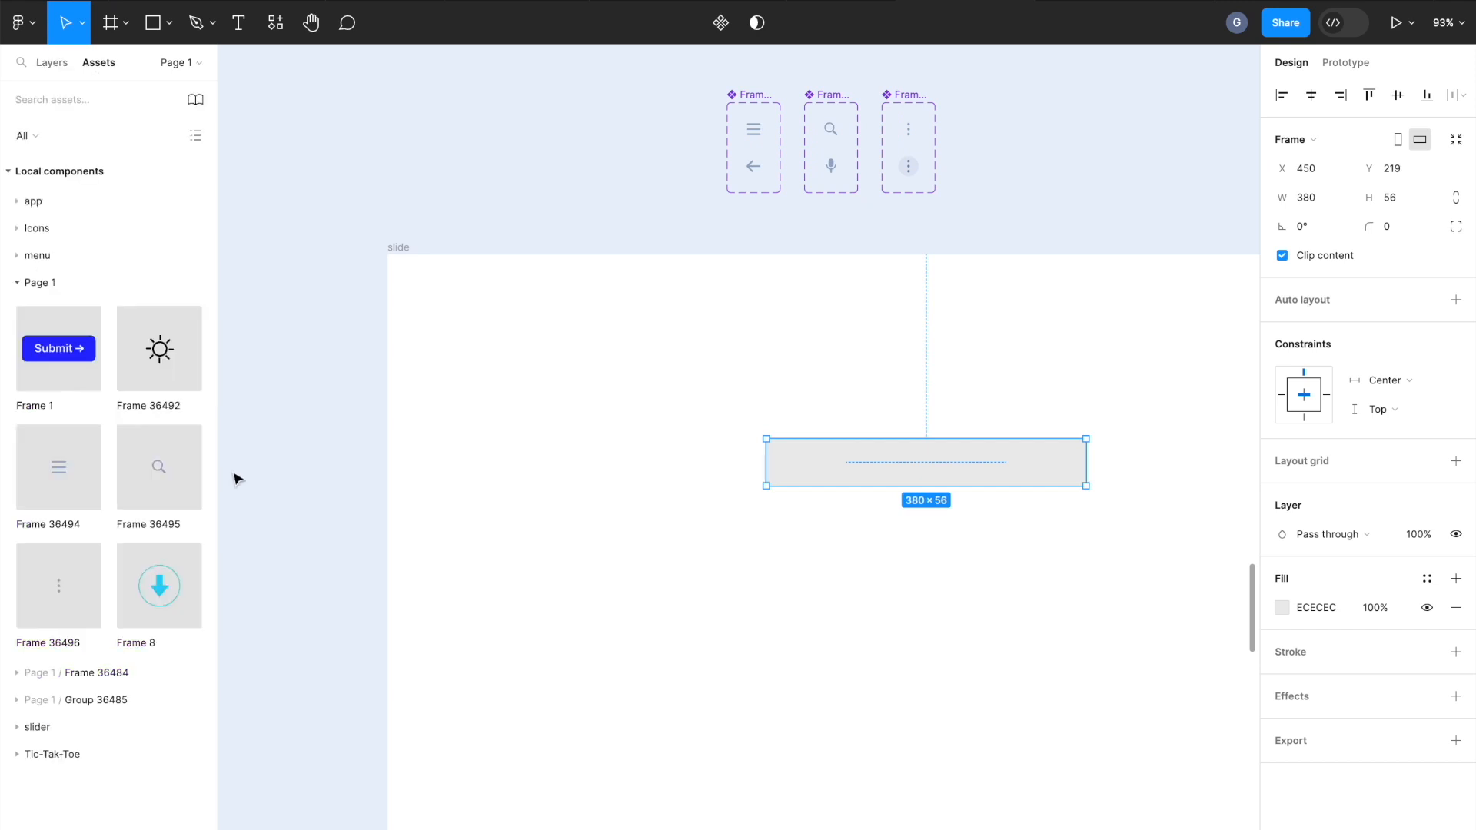
{"action": "left_click_drag", "start_coordinate": [82, 480], "coordinate": [836, 467]}
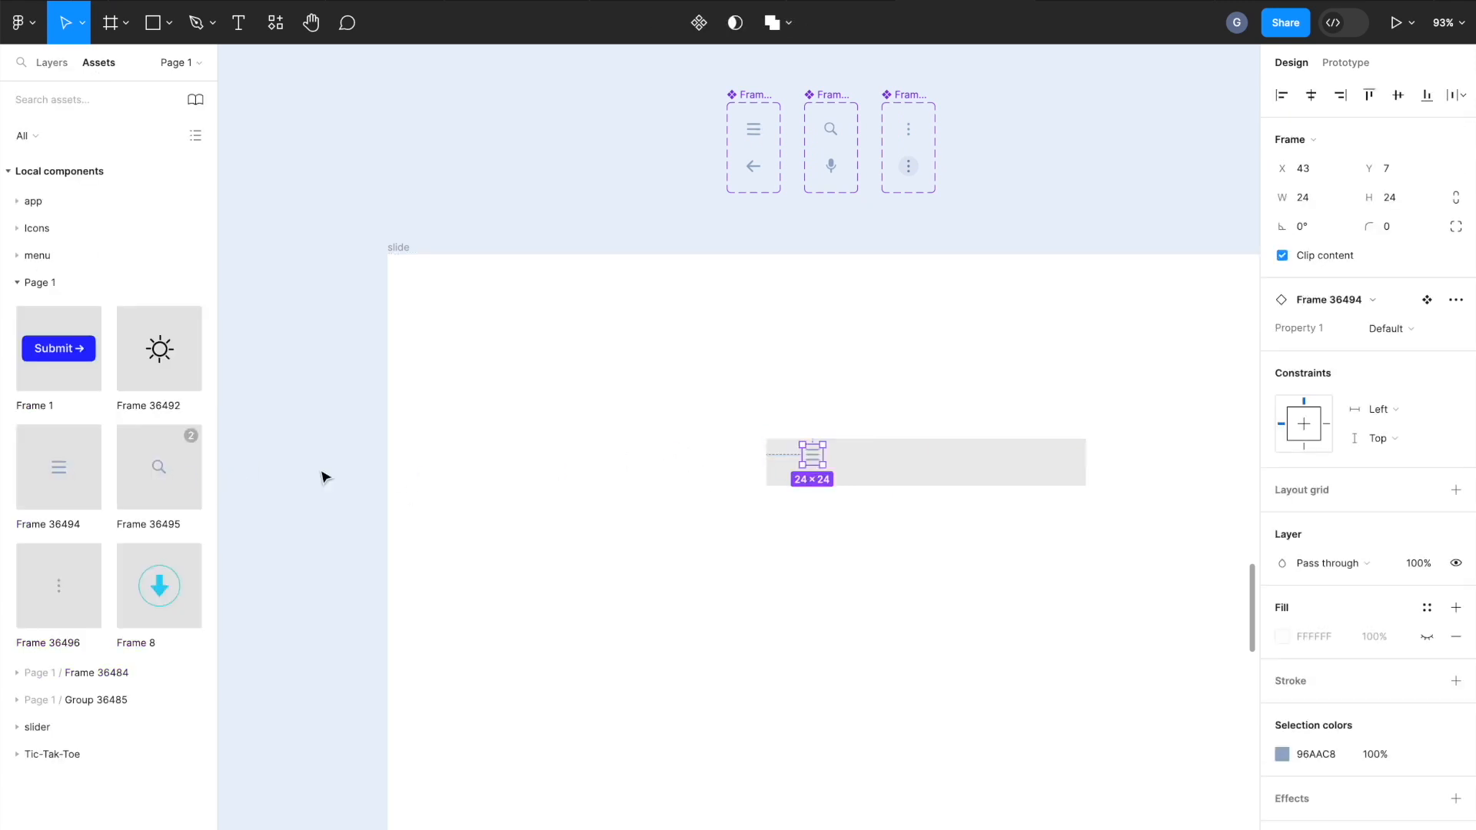
{"action": "left_click_drag", "start_coordinate": [135, 492], "coordinate": [827, 492]}
{"action": "left_click_drag", "start_coordinate": [73, 569], "coordinate": [905, 470]}
{"action": "left_click", "coordinate": [906, 520]}
Add a text layer reading "Application" above the grey bar.
{"action": "scroll", "coordinate": [915, 522], "scroll_direction": "up", "scroll_amount": 3}
{"action": "scroll", "coordinate": [916, 521], "scroll_direction": "up", "scroll_amount": 5}
{"action": "scroll", "coordinate": [915, 521], "scroll_direction": "down", "scroll_amount": 2}
{"action": "scroll", "coordinate": [915, 521], "scroll_direction": "right", "scroll_amount": 2}
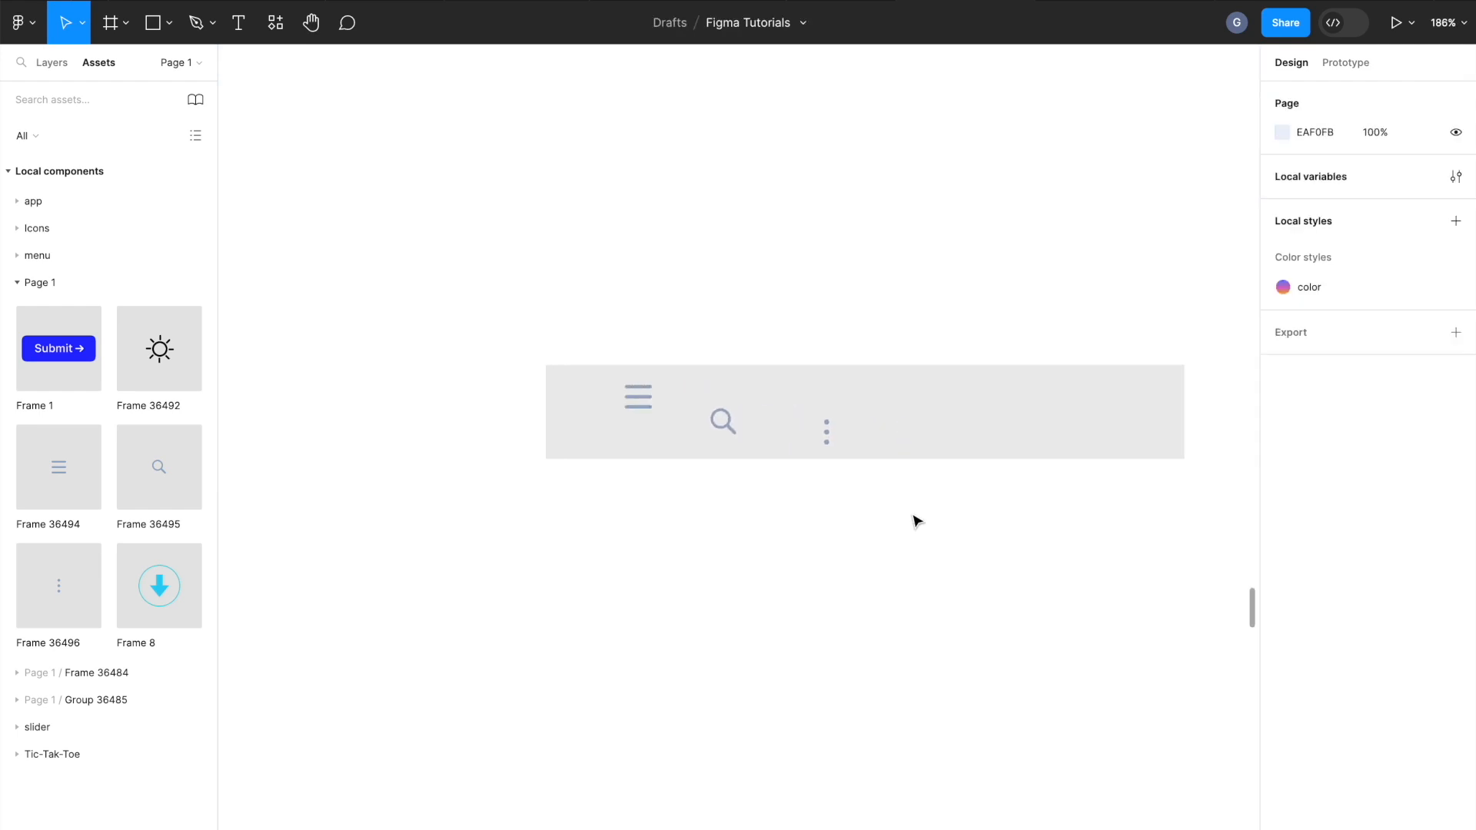
{"action": "left_click", "coordinate": [238, 23]}
{"action": "left_click", "coordinate": [708, 334]}
{"action": "scroll", "coordinate": [1037, 358], "scroll_direction": "up", "scroll_amount": 2}
{"action": "type", "text": "A"}
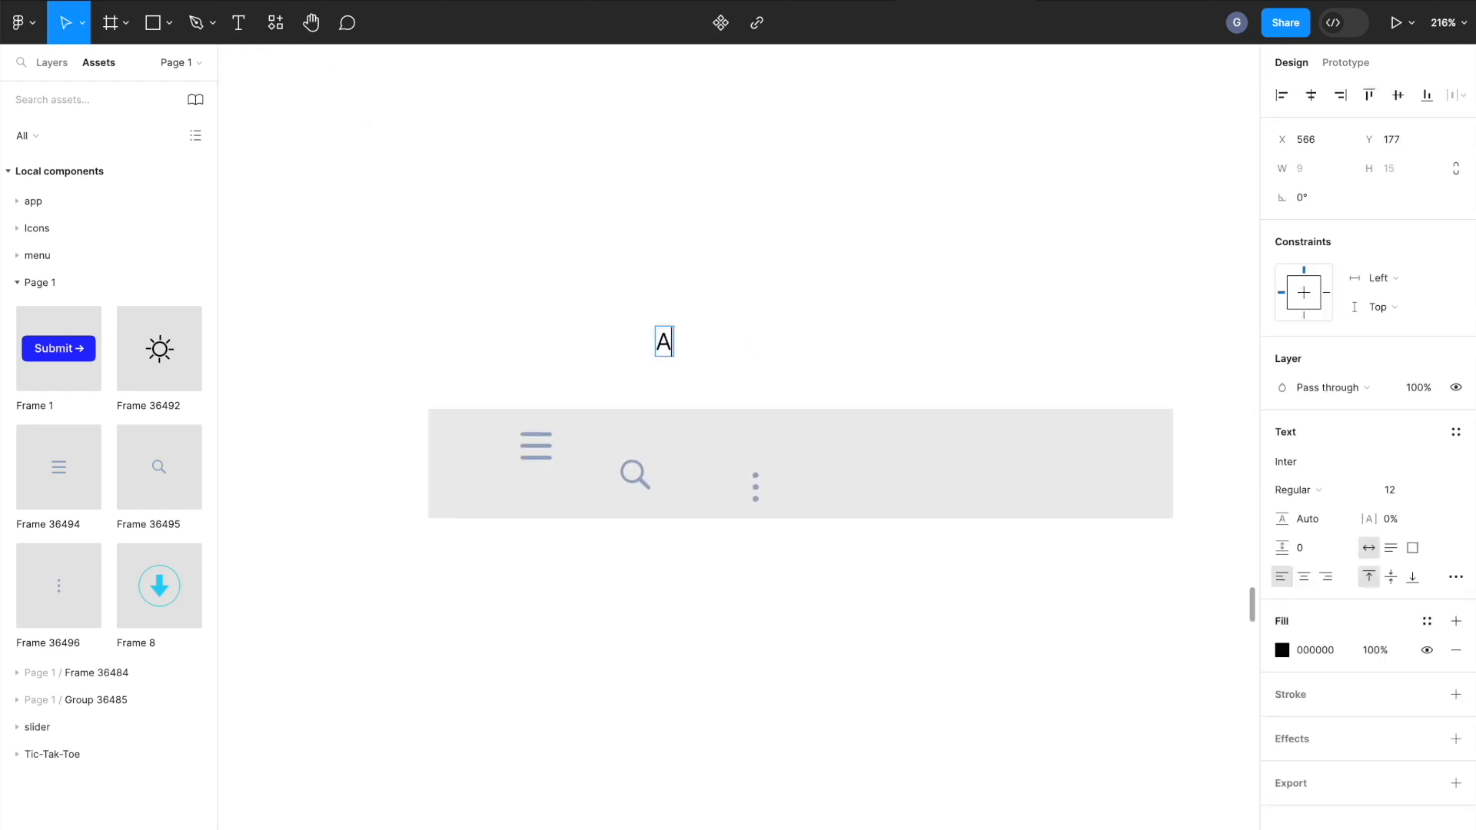
{"action": "type", "text": "pplication"}
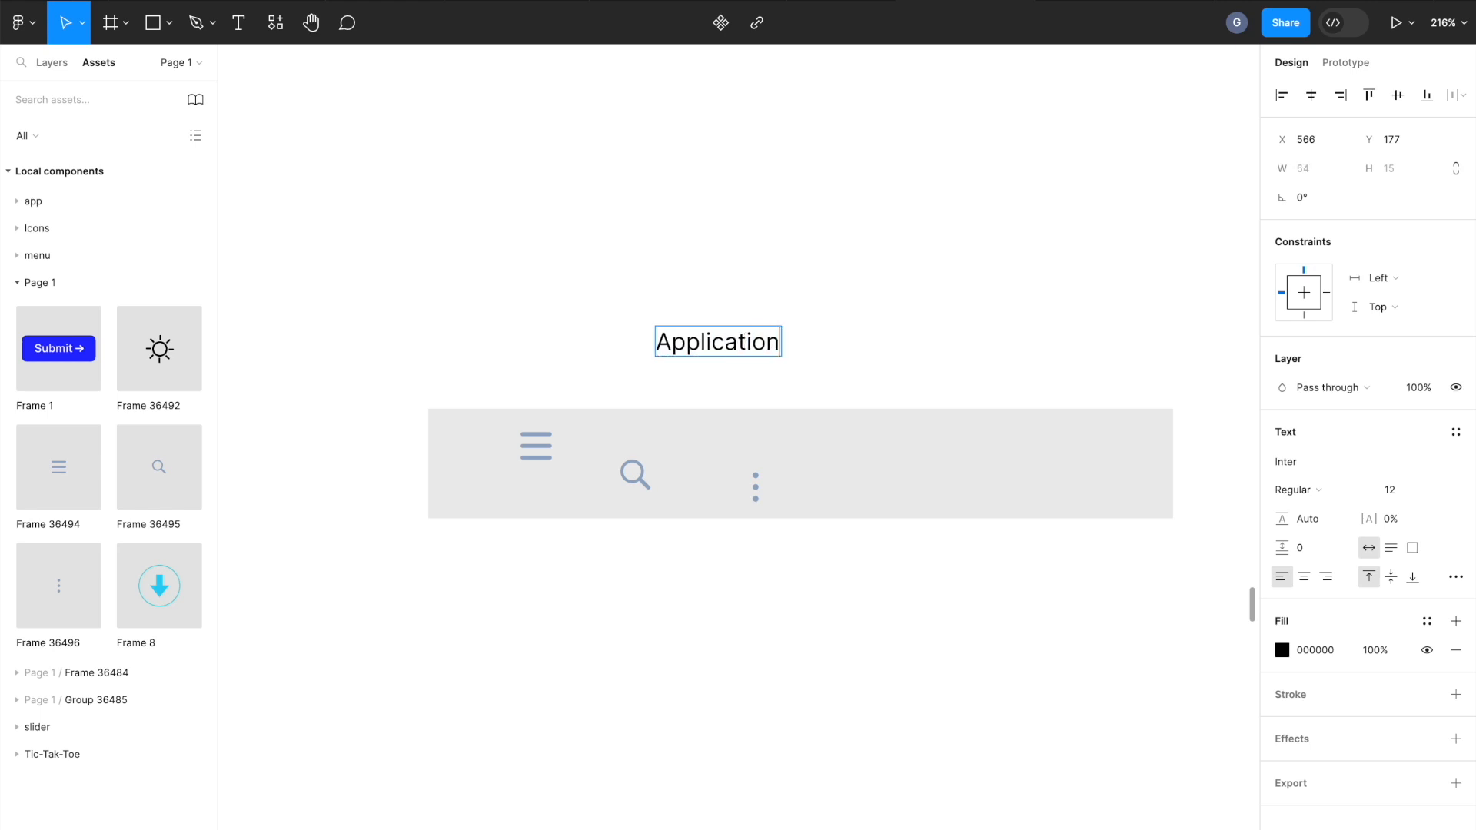
{"action": "key", "text": "Escape"}
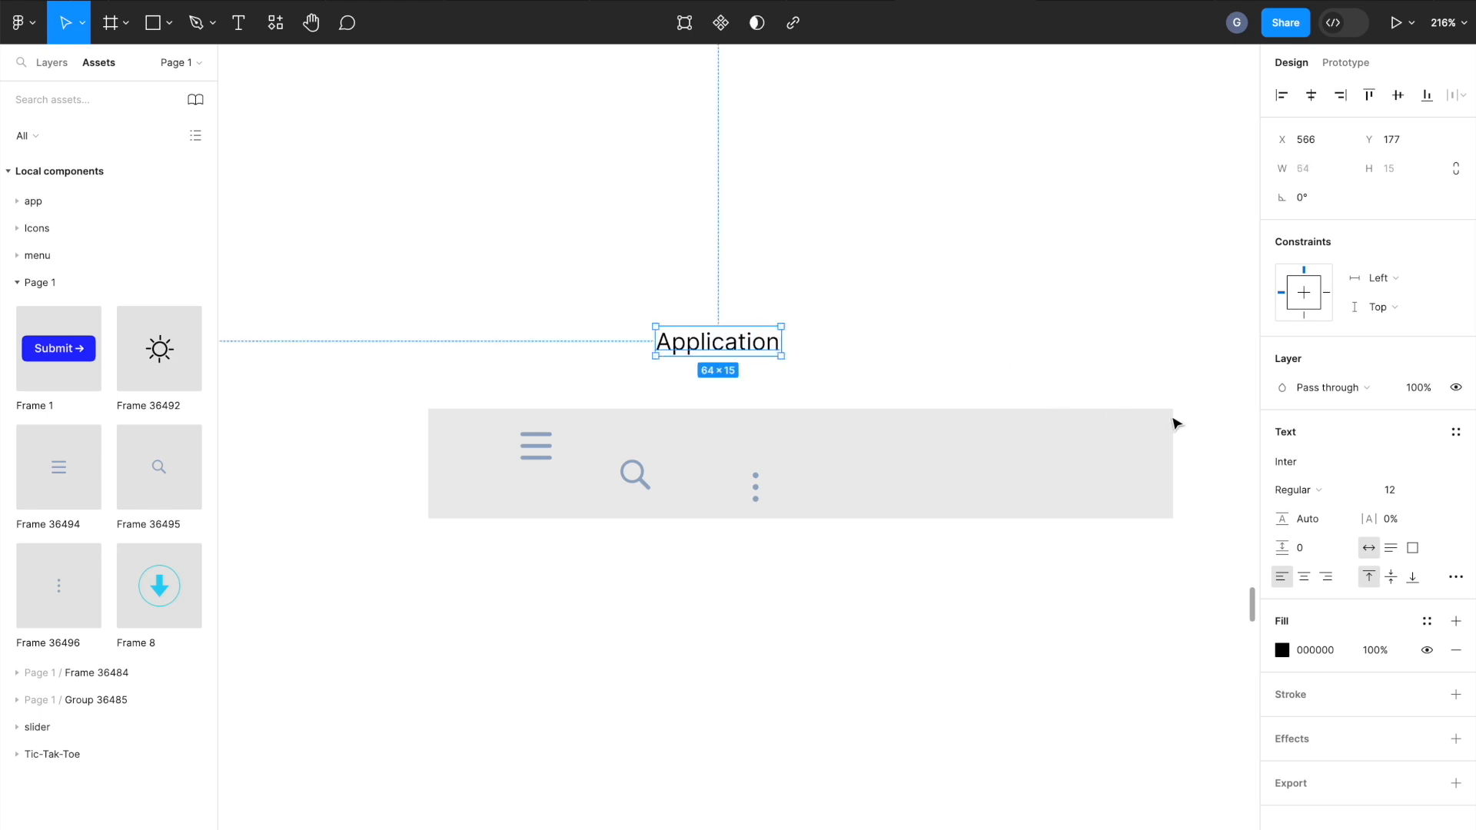
Set the "Application" text to Roboto Medium at size 16.
{"action": "left_click", "coordinate": [1337, 472]}
{"action": "type", "text": "robo"}
{"action": "left_click", "coordinate": [1387, 490]}
{"action": "type", "text": "14"}
{"action": "key", "text": "Return"}
{"action": "type", "text": "16"}
{"action": "key", "text": "Return"}
{"action": "left_click", "coordinate": [785, 348]}
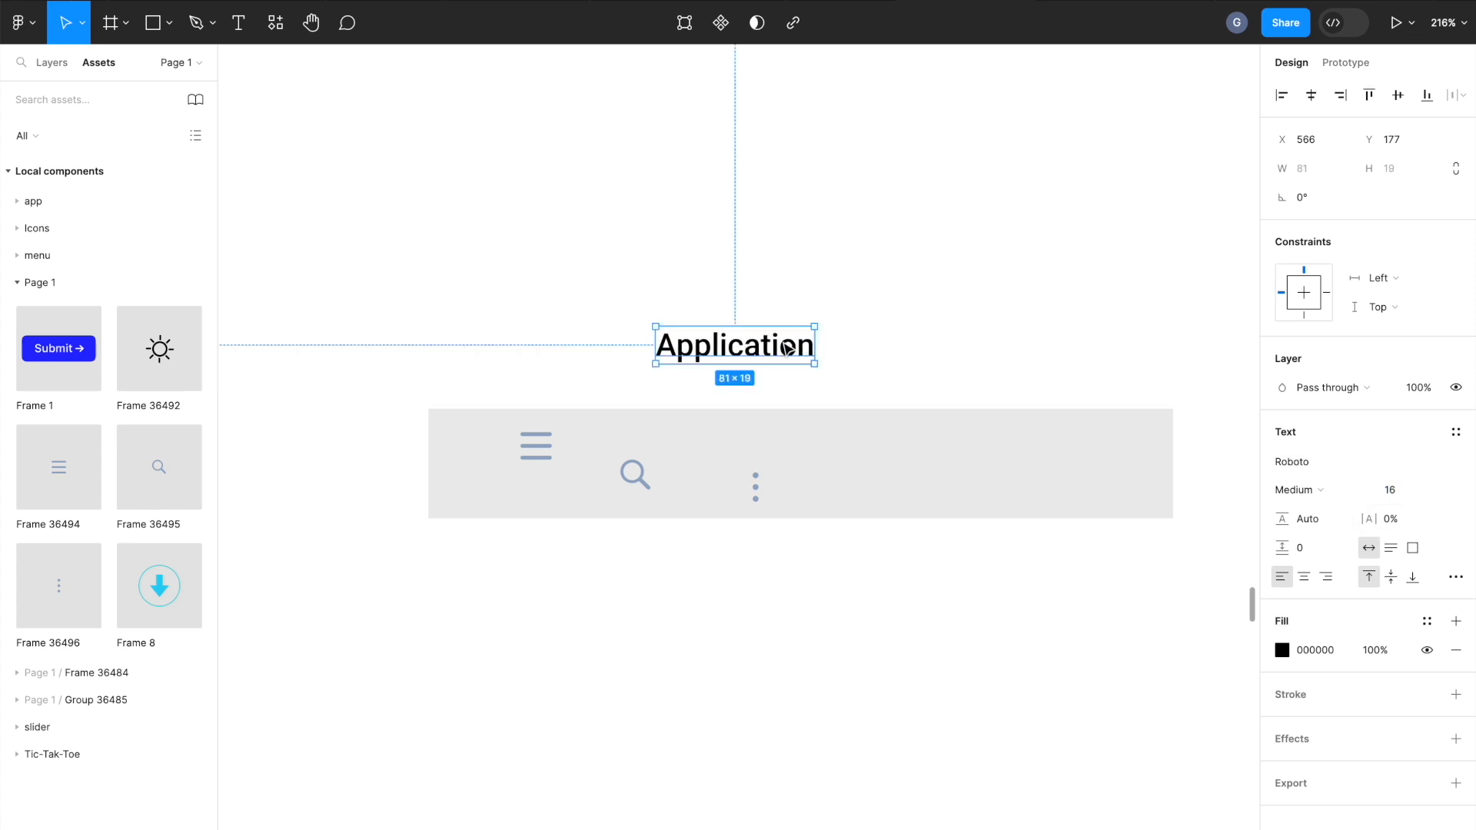
Arrange the bar's contents in a row: menu icon, "Application" text, magnifier and three-dot icon at the far end.
{"action": "left_click_drag", "start_coordinate": [763, 359], "coordinate": [957, 479]}
{"action": "left_click", "coordinate": [634, 488]}
{"action": "left_click_drag", "start_coordinate": [756, 487], "coordinate": [1124, 474]}
{"action": "left_click_drag", "start_coordinate": [530, 449], "coordinate": [498, 467]}
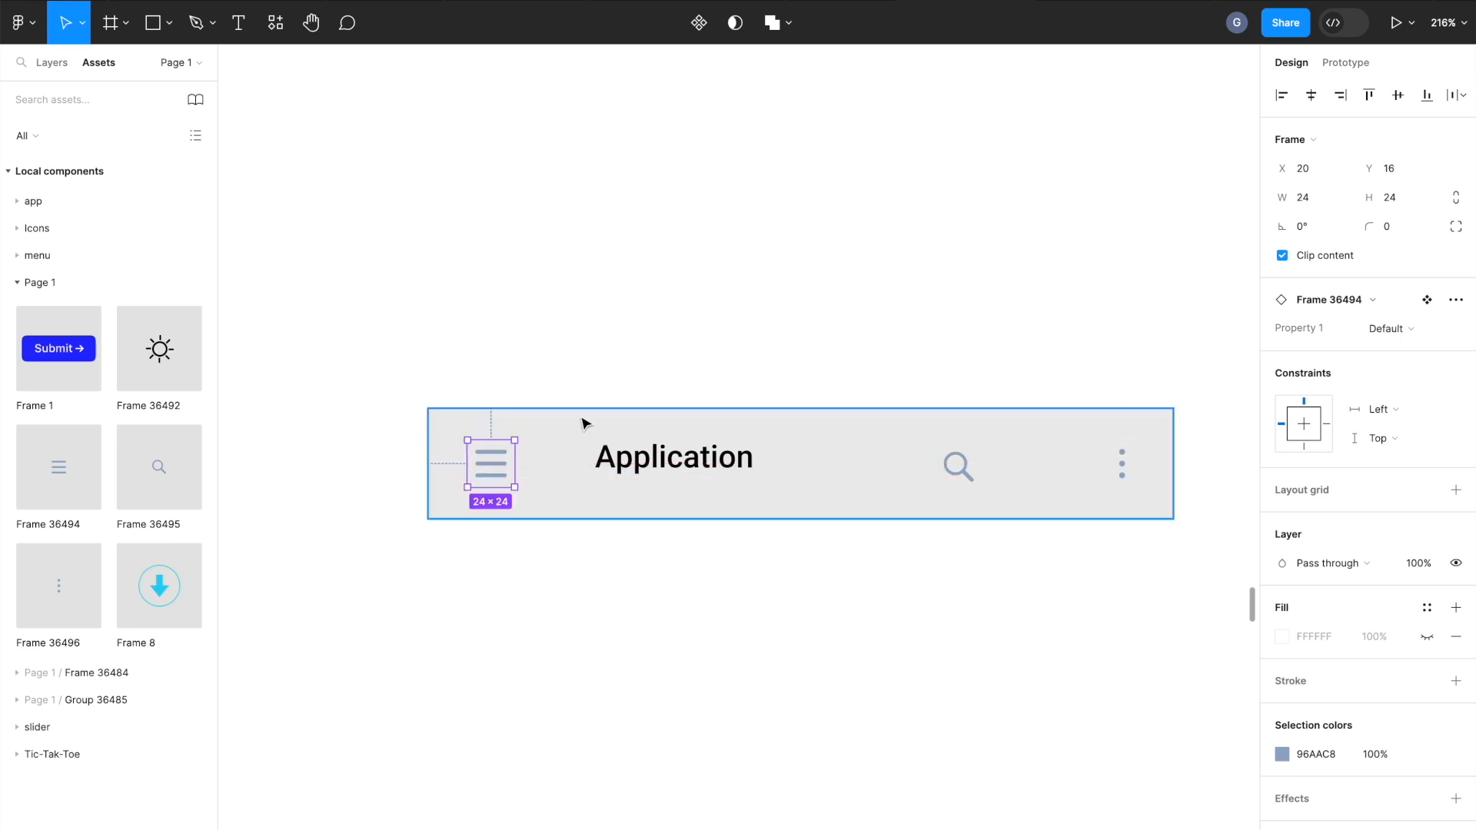
Apply horizontal auto layout to the grey bar and set its left padding to 16.
{"action": "left_click", "coordinate": [554, 436]}
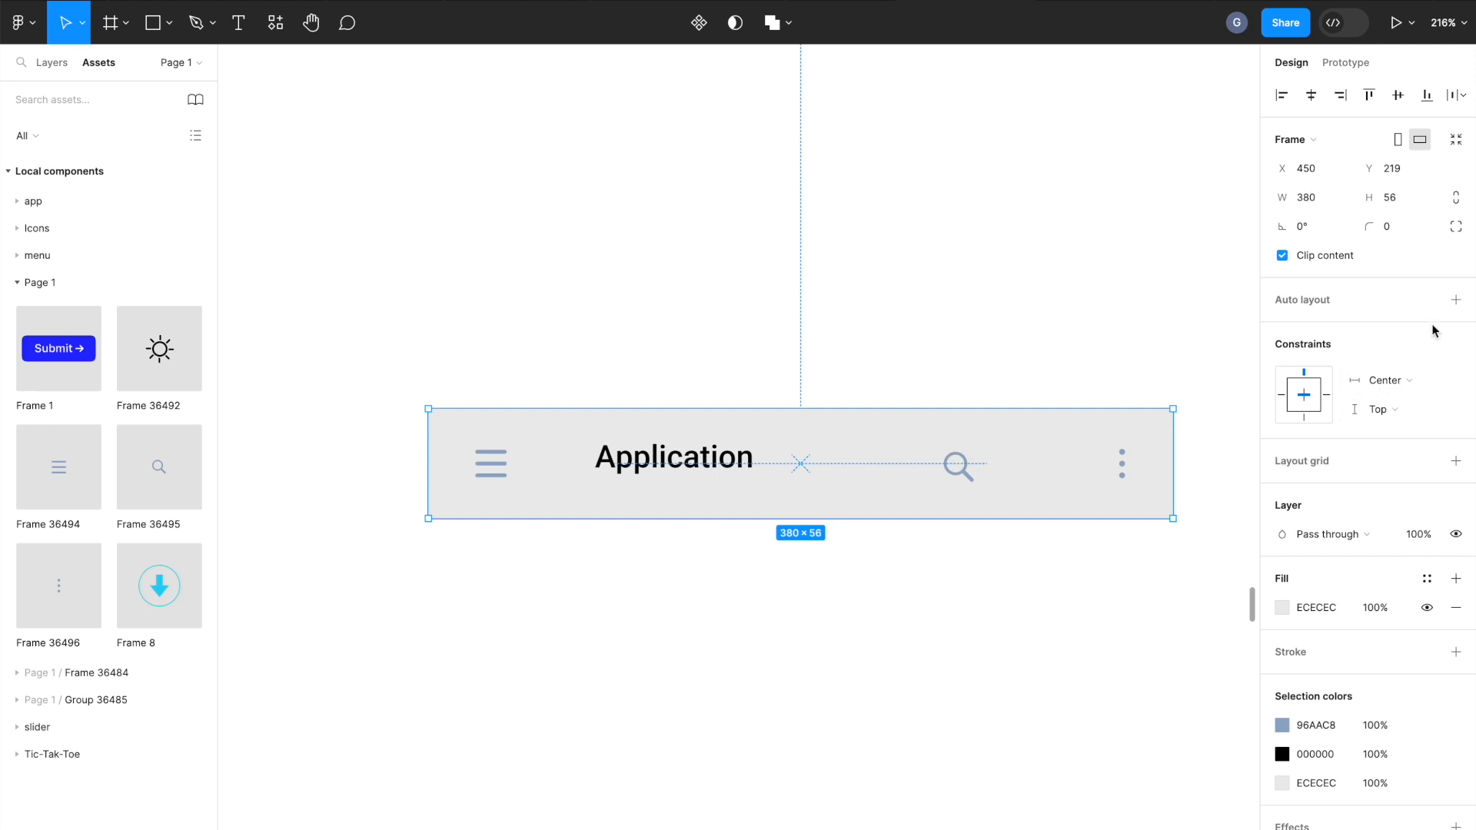
{"action": "left_click", "coordinate": [1454, 299]}
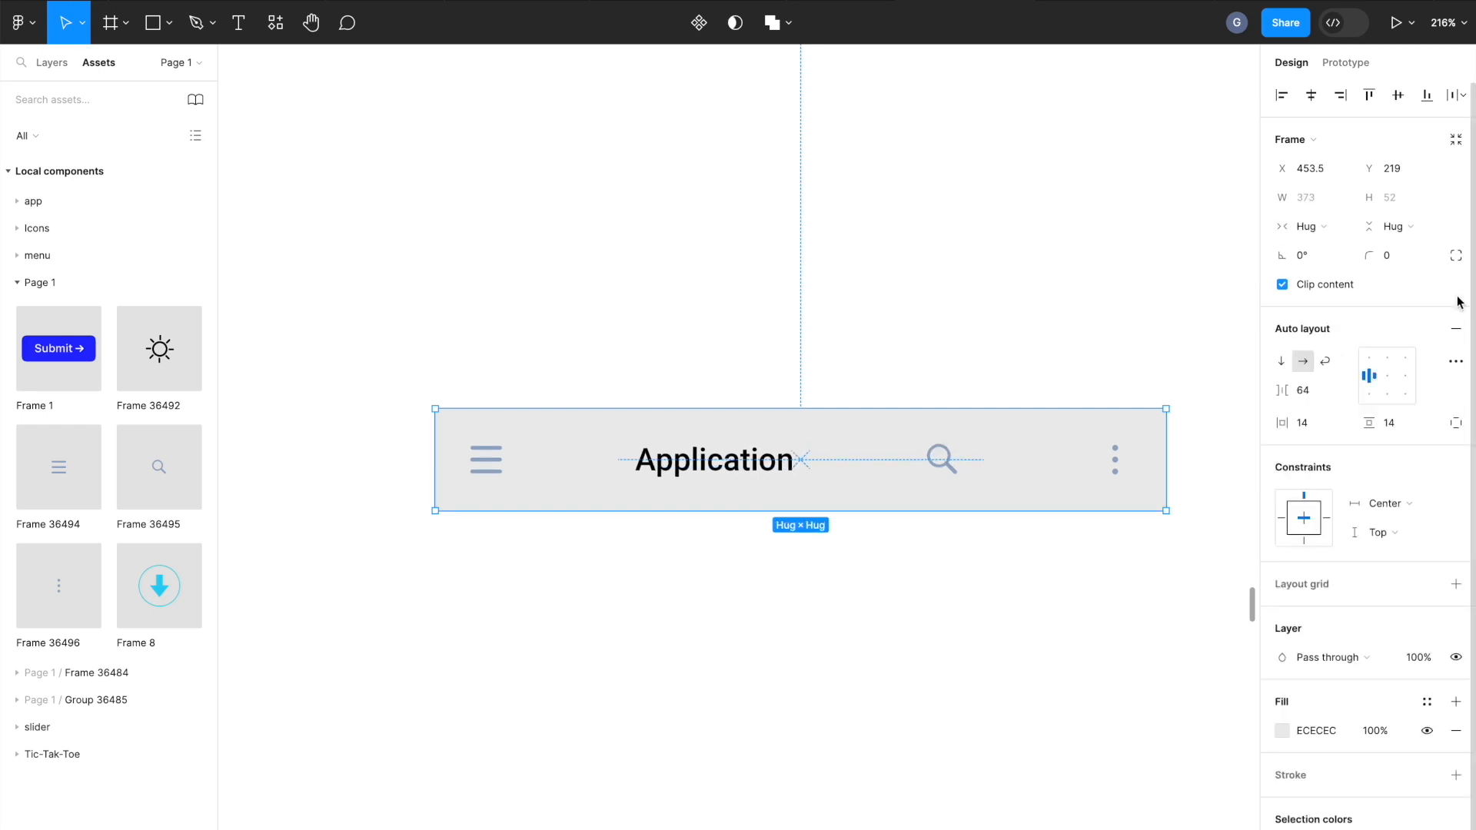
{"action": "left_click", "coordinate": [1314, 431]}
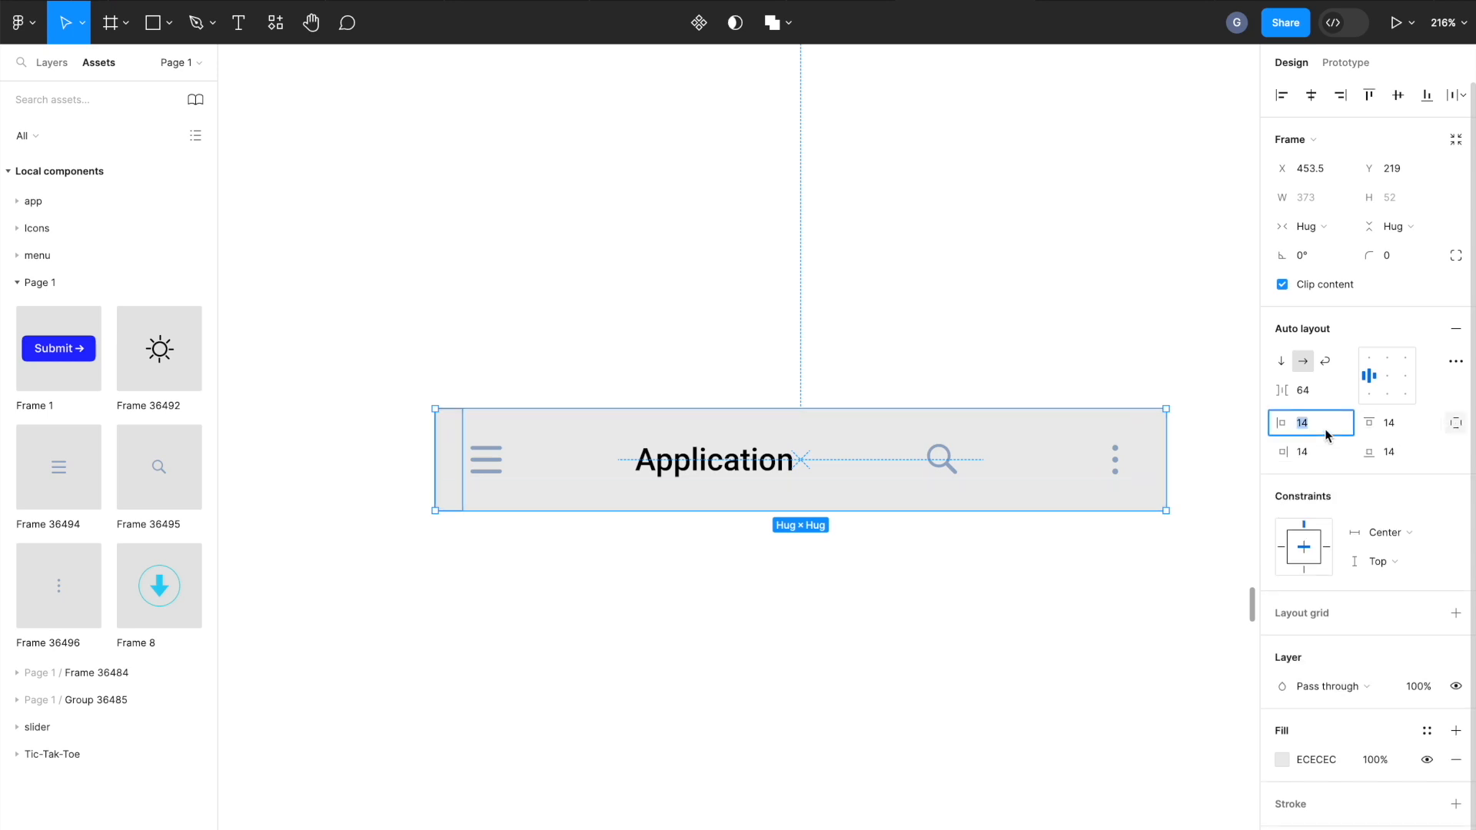
{"action": "type", "text": "16"}
{"action": "key", "text": "Return"}
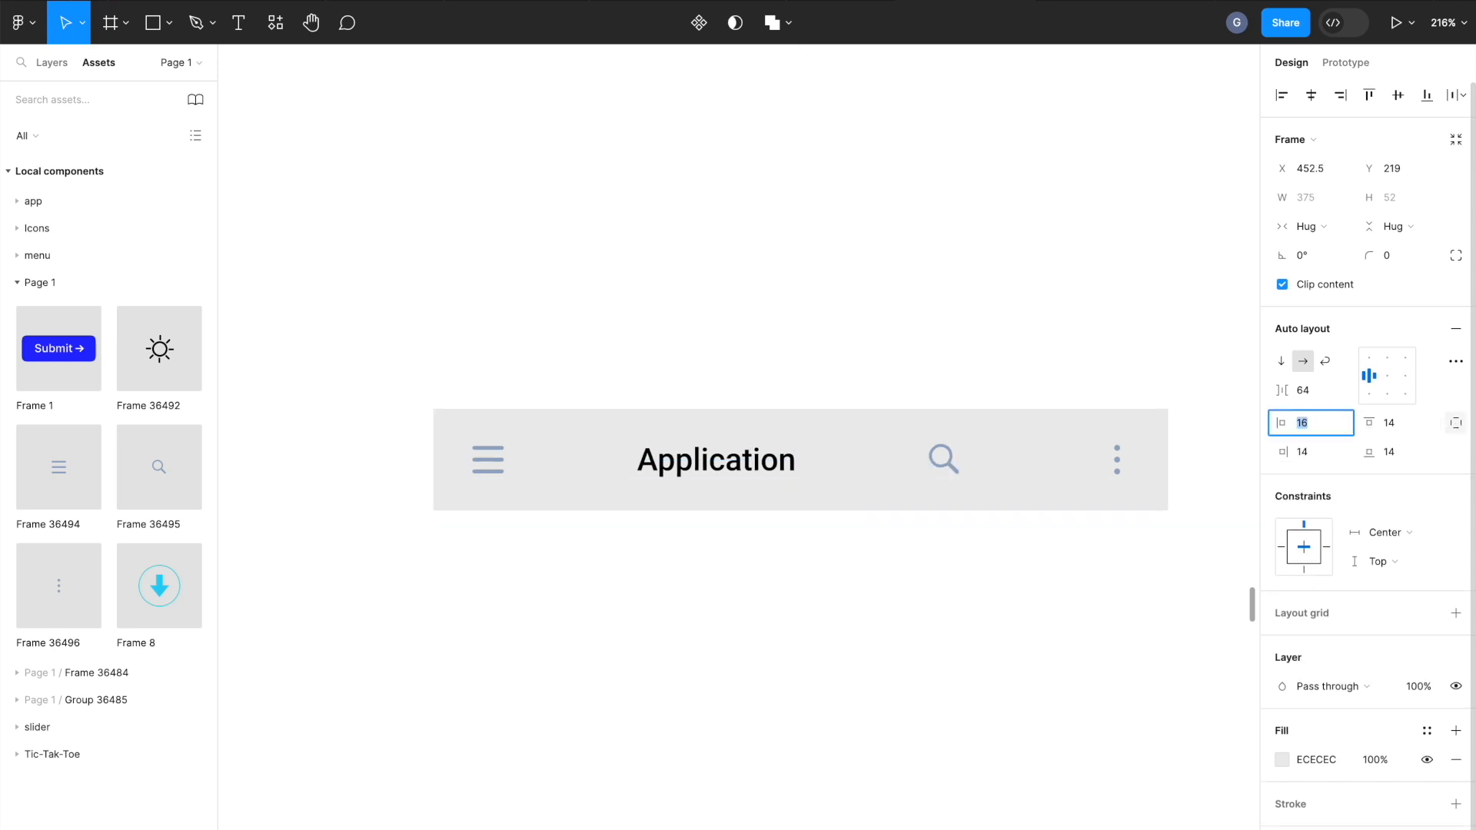
Set the bar's right padding to 8 and its top and bottom padding to 0.
{"action": "left_click", "coordinate": [1324, 454]}
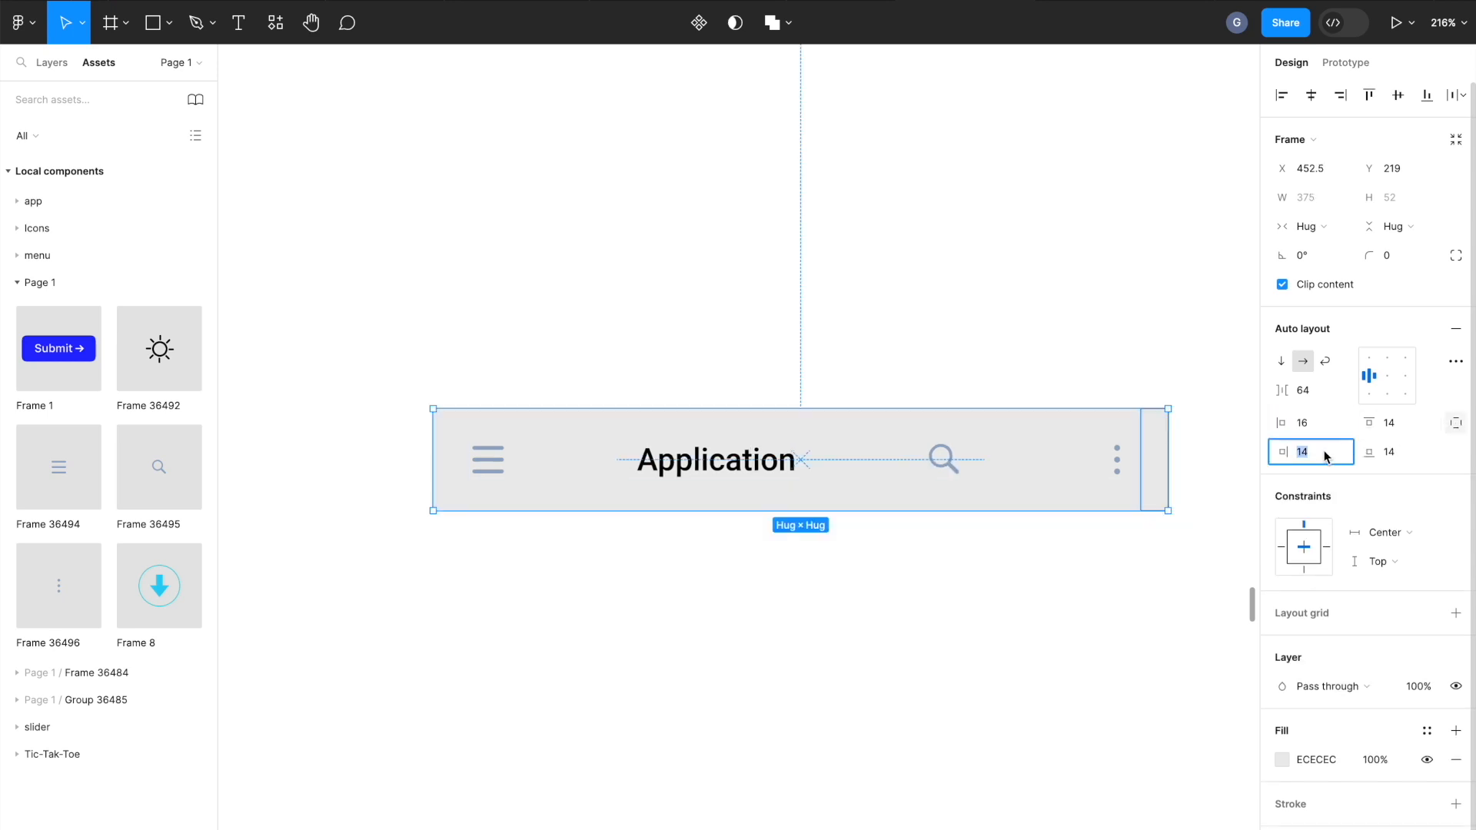
{"action": "left_click", "coordinate": [1400, 427]}
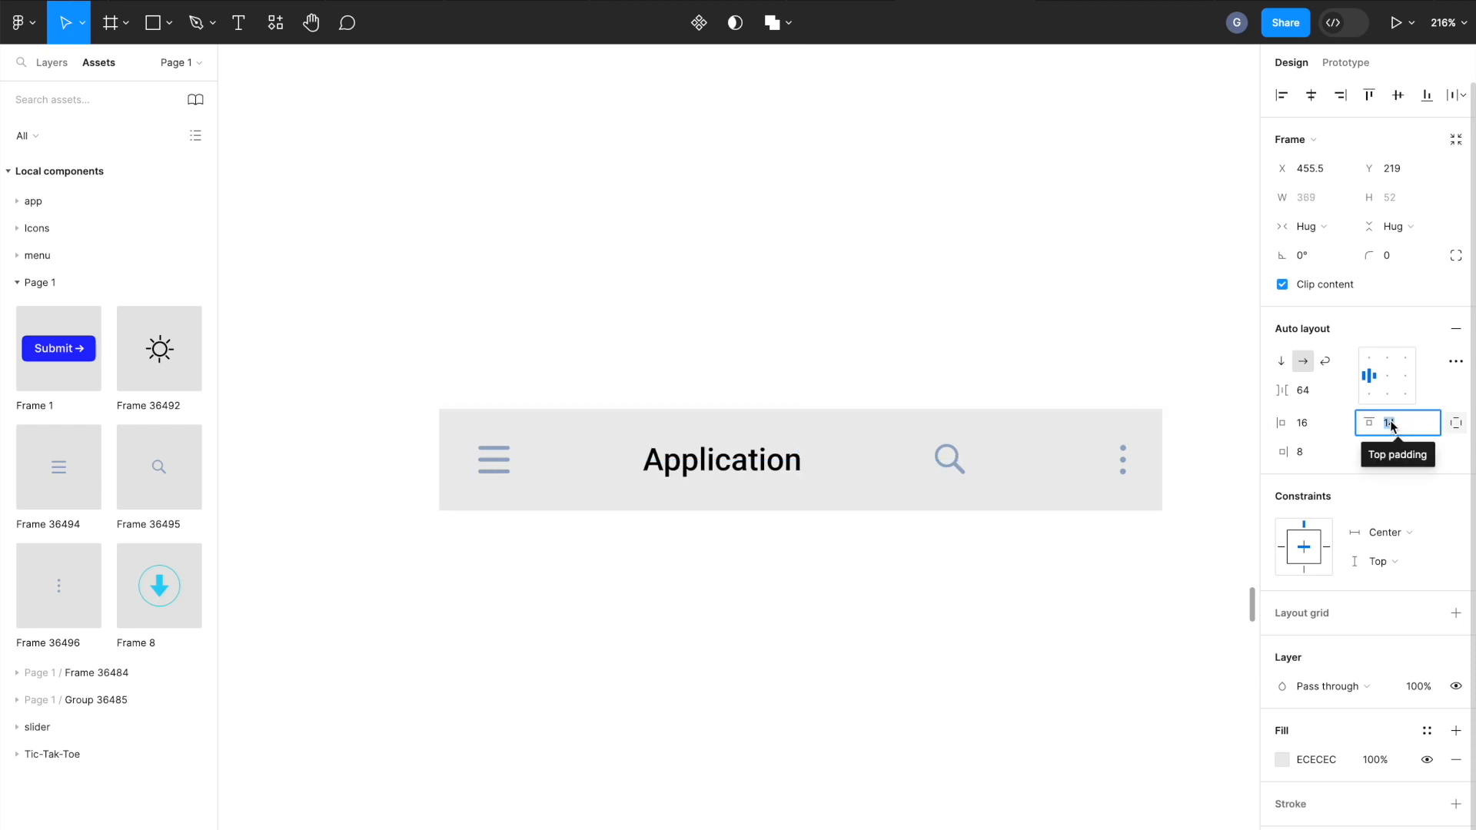
{"action": "type", "text": "0"}
{"action": "left_click", "coordinate": [1426, 456]}
{"action": "type", "text": "0"}
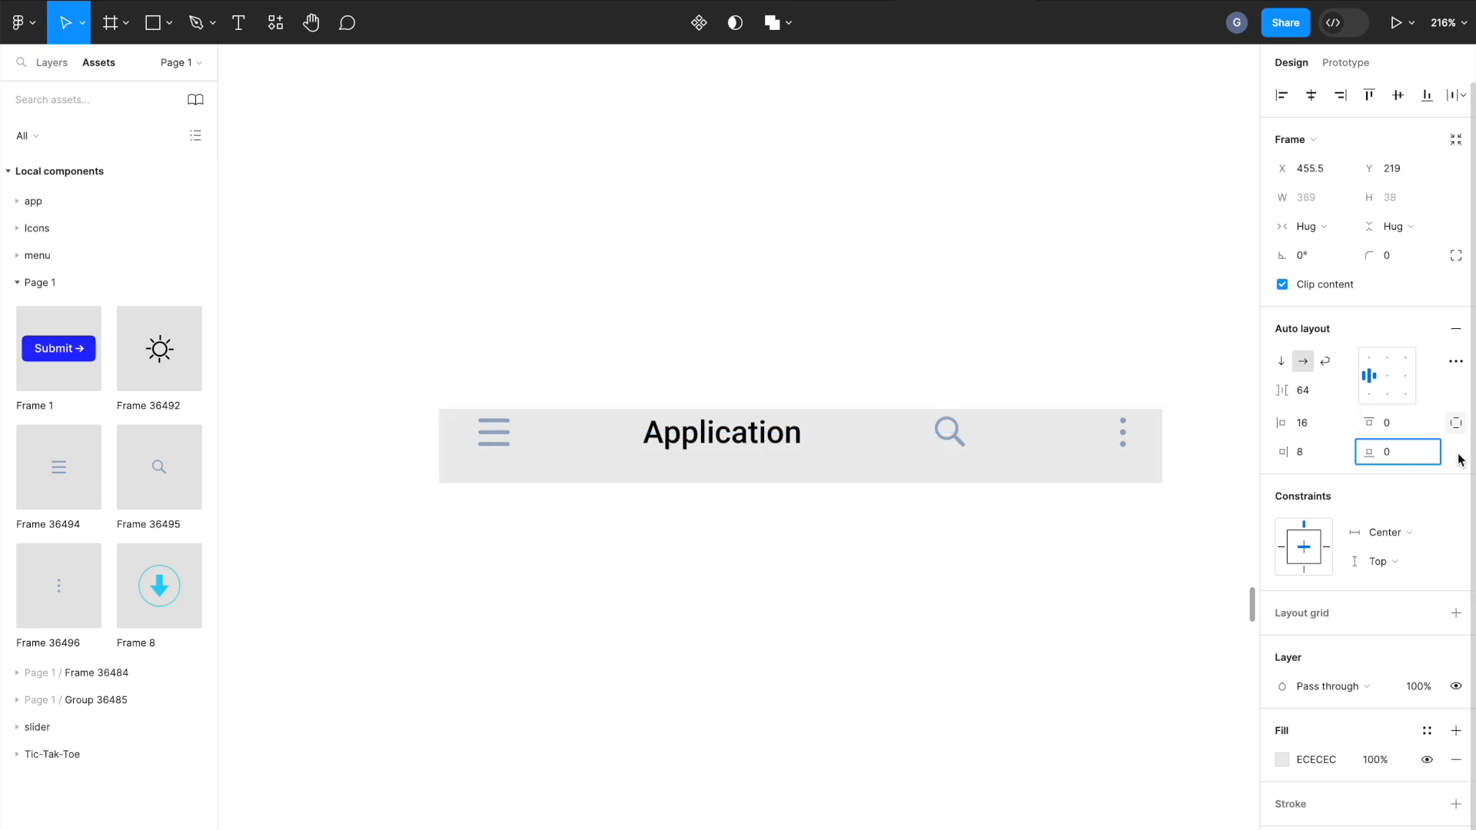
{"action": "key", "text": "Return"}
Switch the bar's vertical sizing to fixed height and set the height to 56.
{"action": "left_click", "coordinate": [1391, 226]}
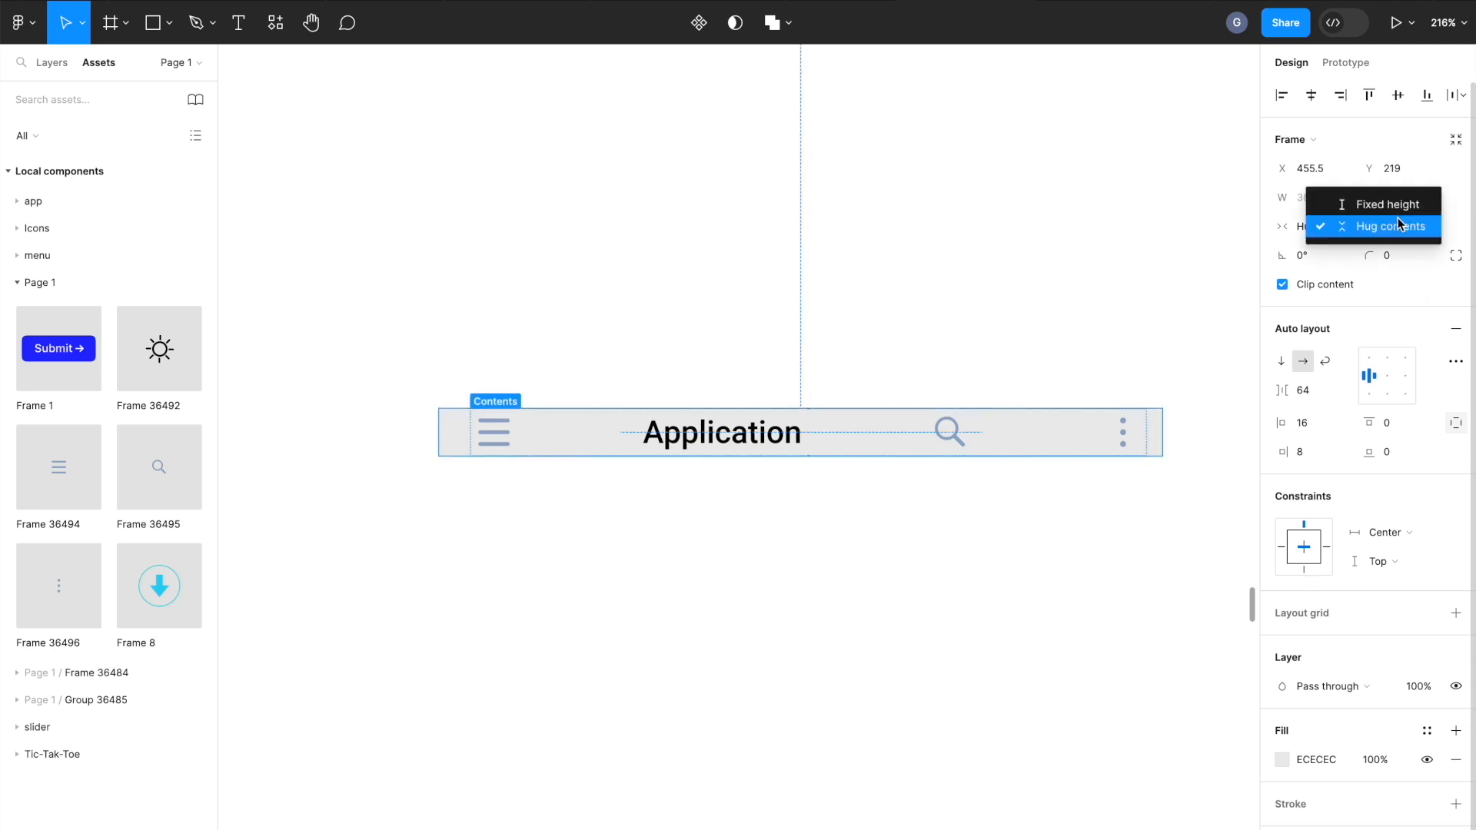
{"action": "left_click", "coordinate": [1399, 205]}
{"action": "left_click", "coordinate": [1401, 201]}
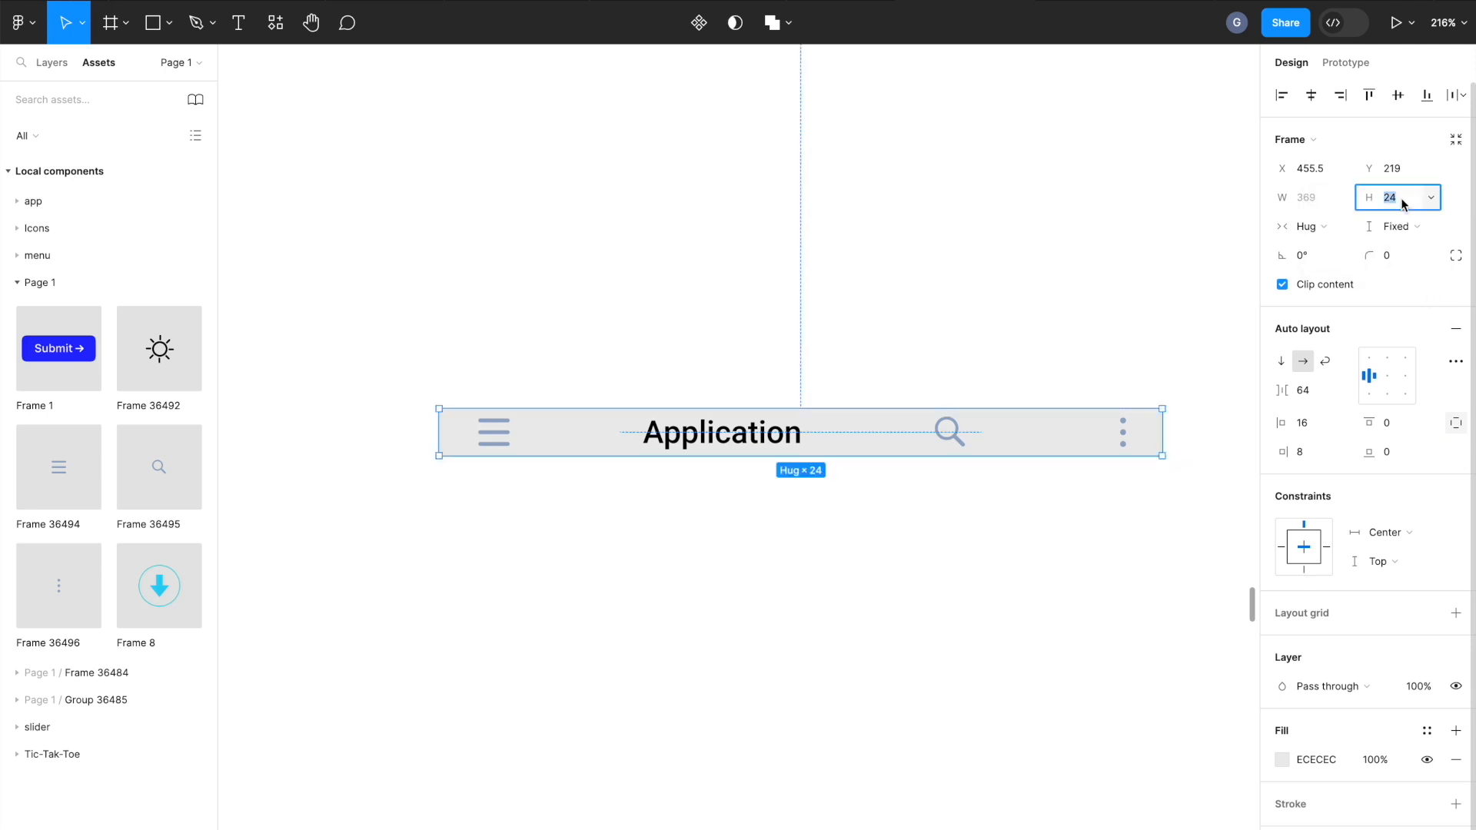
{"action": "type", "text": "56"}
{"action": "key", "text": "Return"}
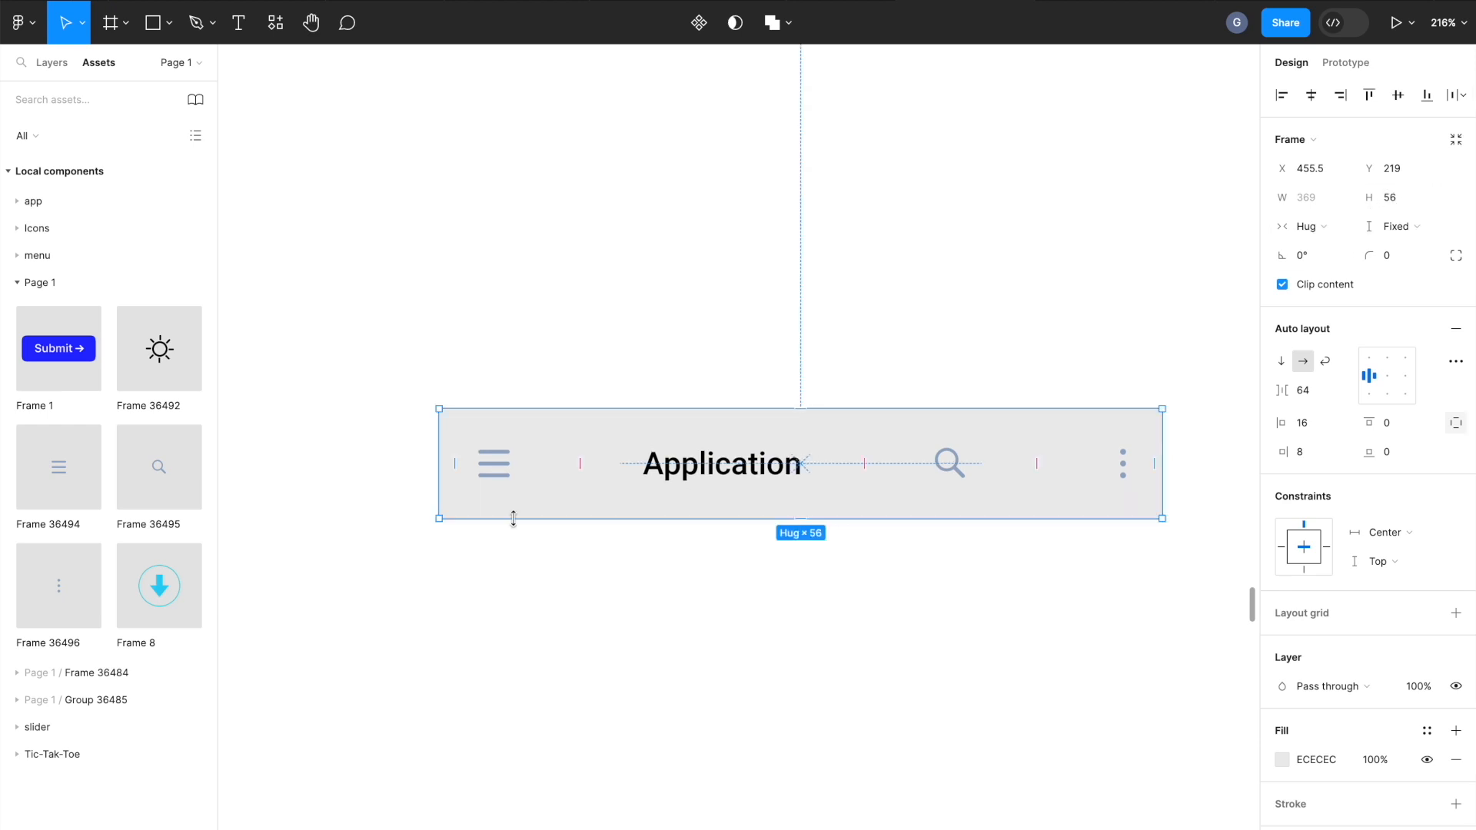
Group the magnifier and three-dot icons into an auto layout frame with 16 spacing.
{"action": "left_click_drag", "start_coordinate": [963, 601], "coordinate": [1130, 475]}
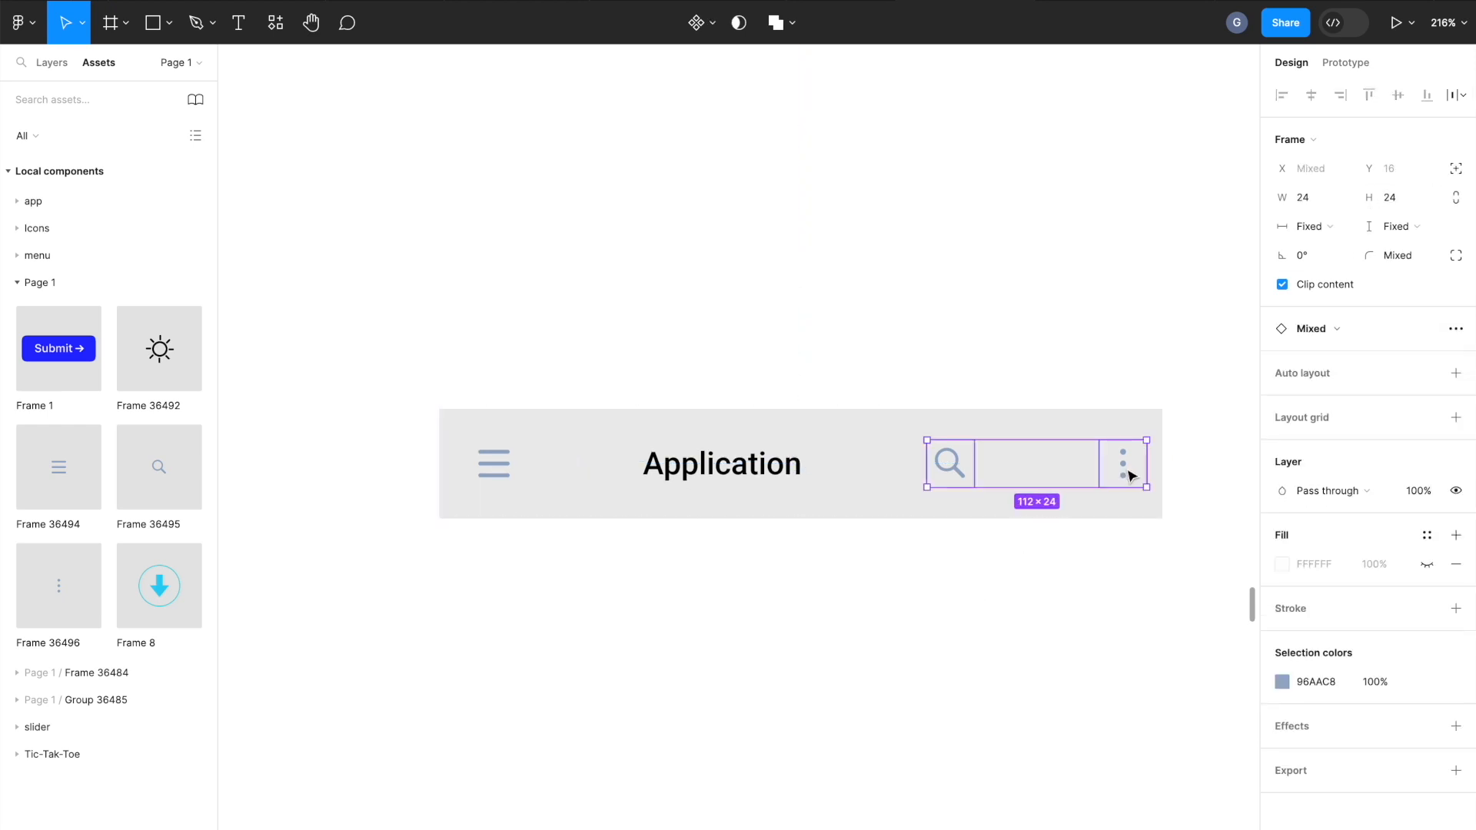
{"action": "key", "text": "ctrl+g"}
{"action": "left_click", "coordinate": [1455, 328]}
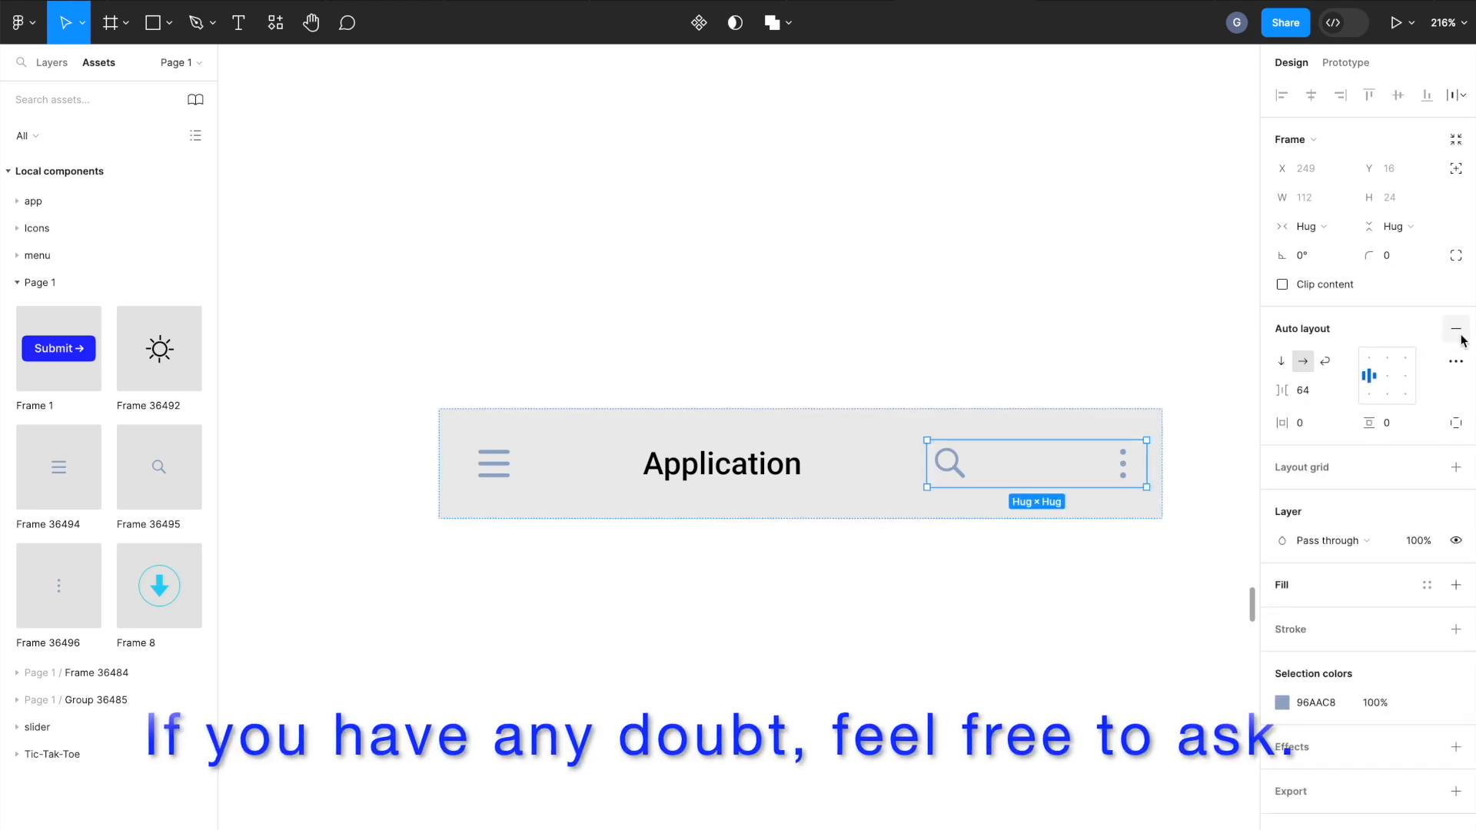
{"action": "left_click", "coordinate": [1324, 392]}
{"action": "type", "text": "16"}
{"action": "key", "text": "Return"}
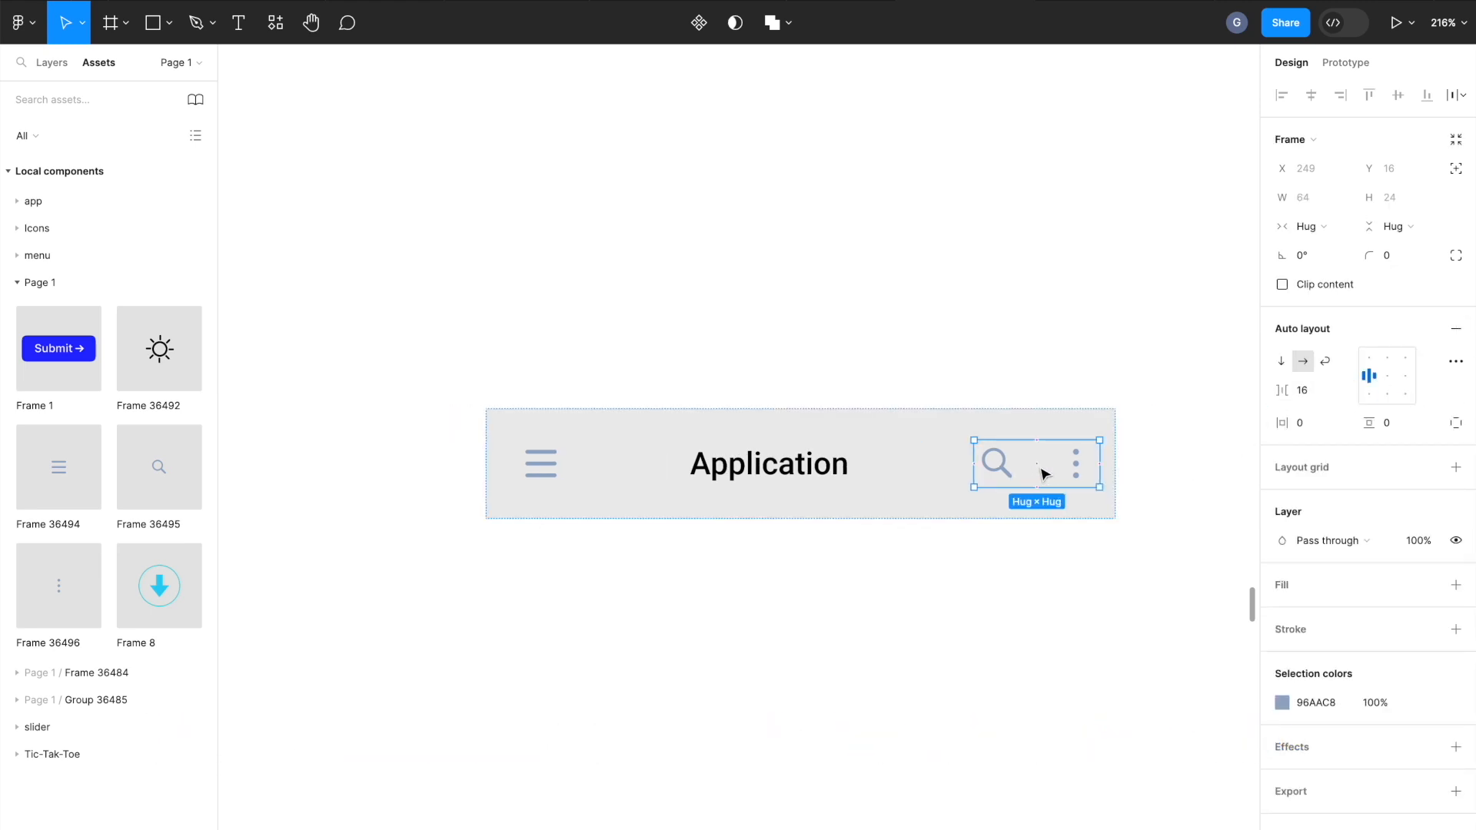
Wrap the menu icon and "Application" text in an auto layout frame with 32 spacing.
{"action": "left_click", "coordinate": [762, 476]}
{"action": "left_click", "coordinate": [533, 476], "text": "shift"}
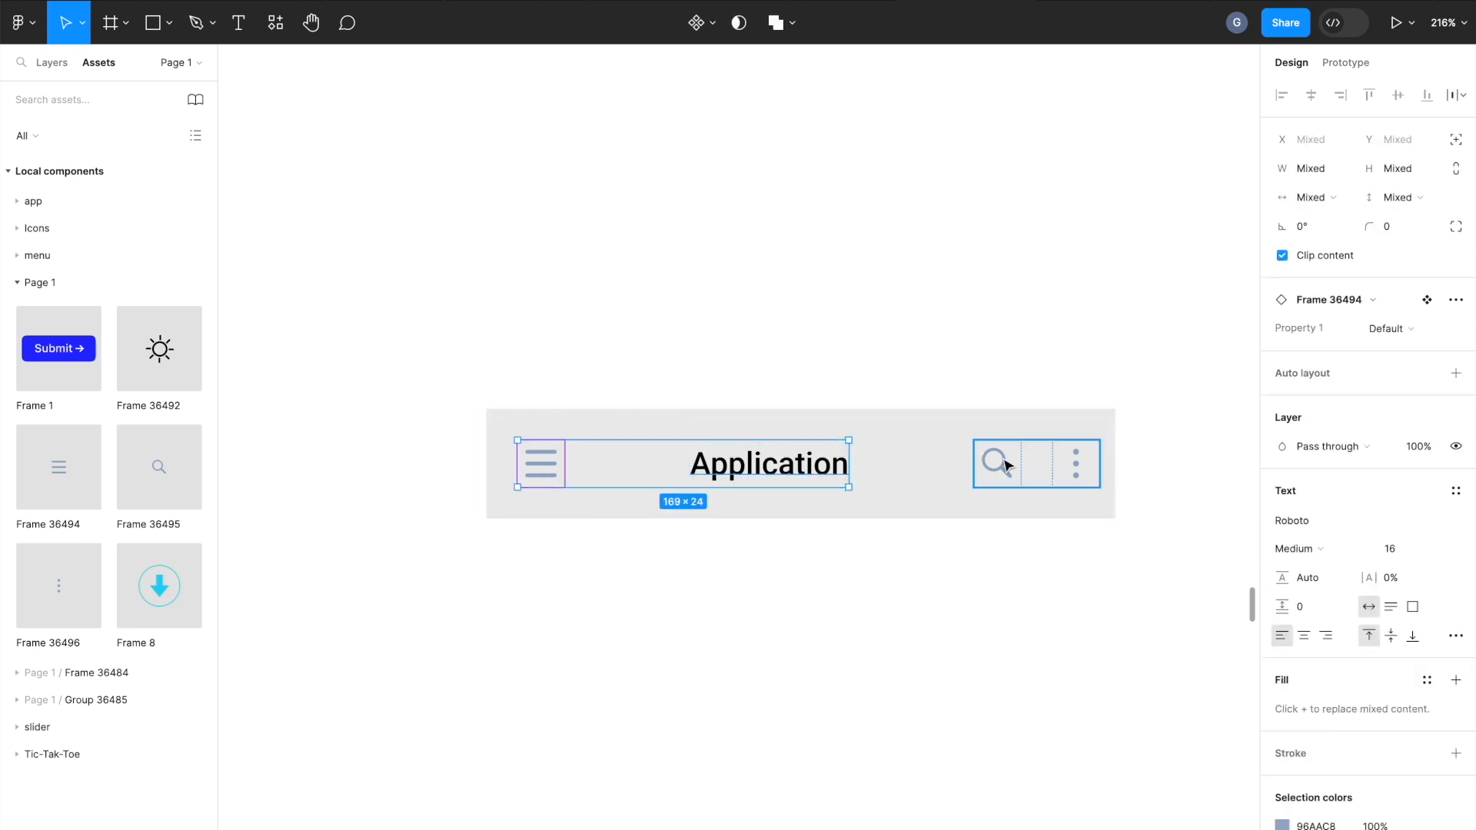
{"action": "key", "text": "ctrl+alt+g"}
{"action": "left_click", "coordinate": [1455, 329]}
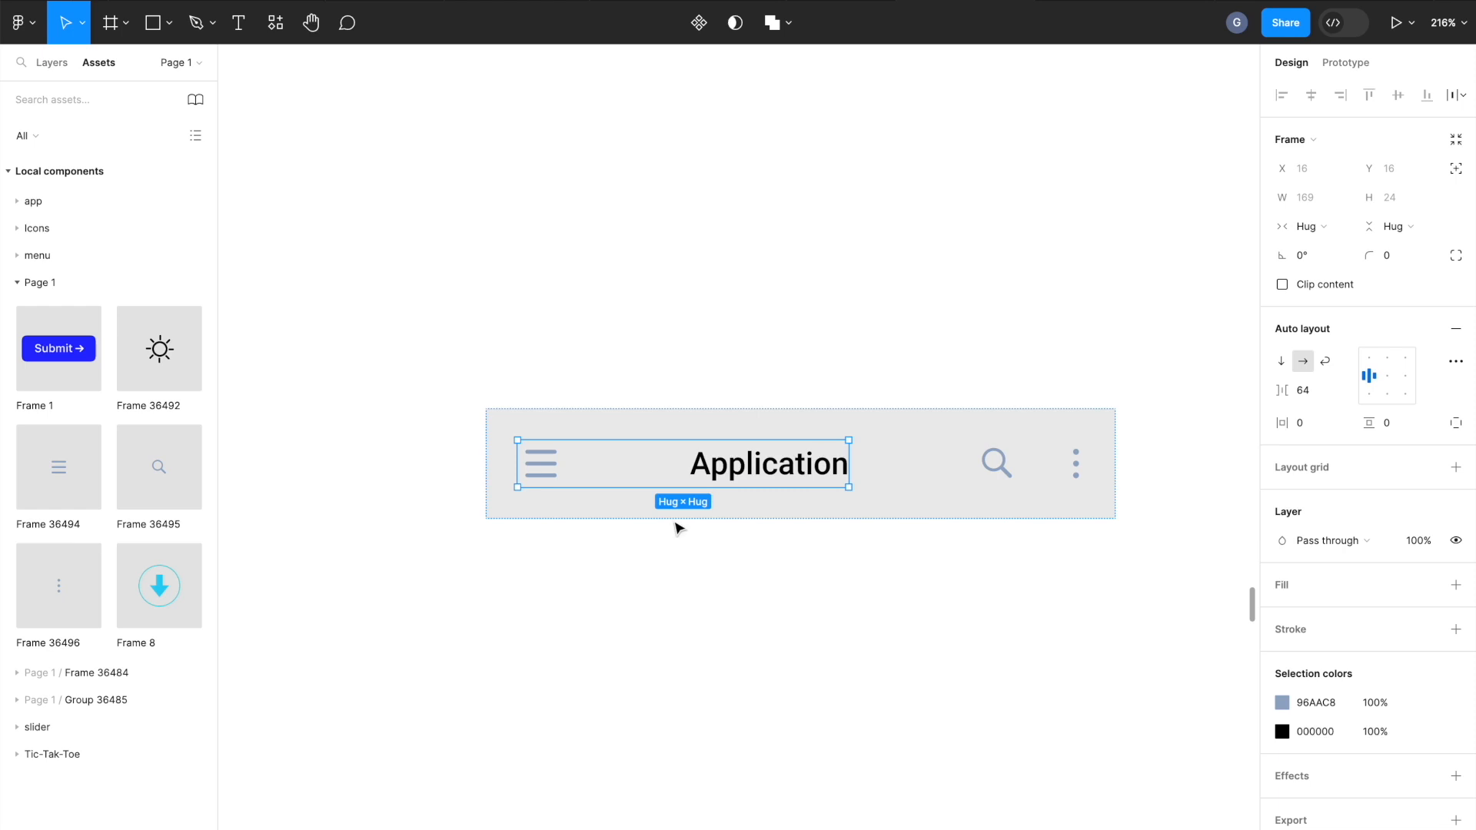
{"action": "left_click", "coordinate": [1302, 391]}
{"action": "type", "text": "24"}
{"action": "key", "text": "Return"}
{"action": "type", "text": "32"}
{"action": "key", "text": "Return"}
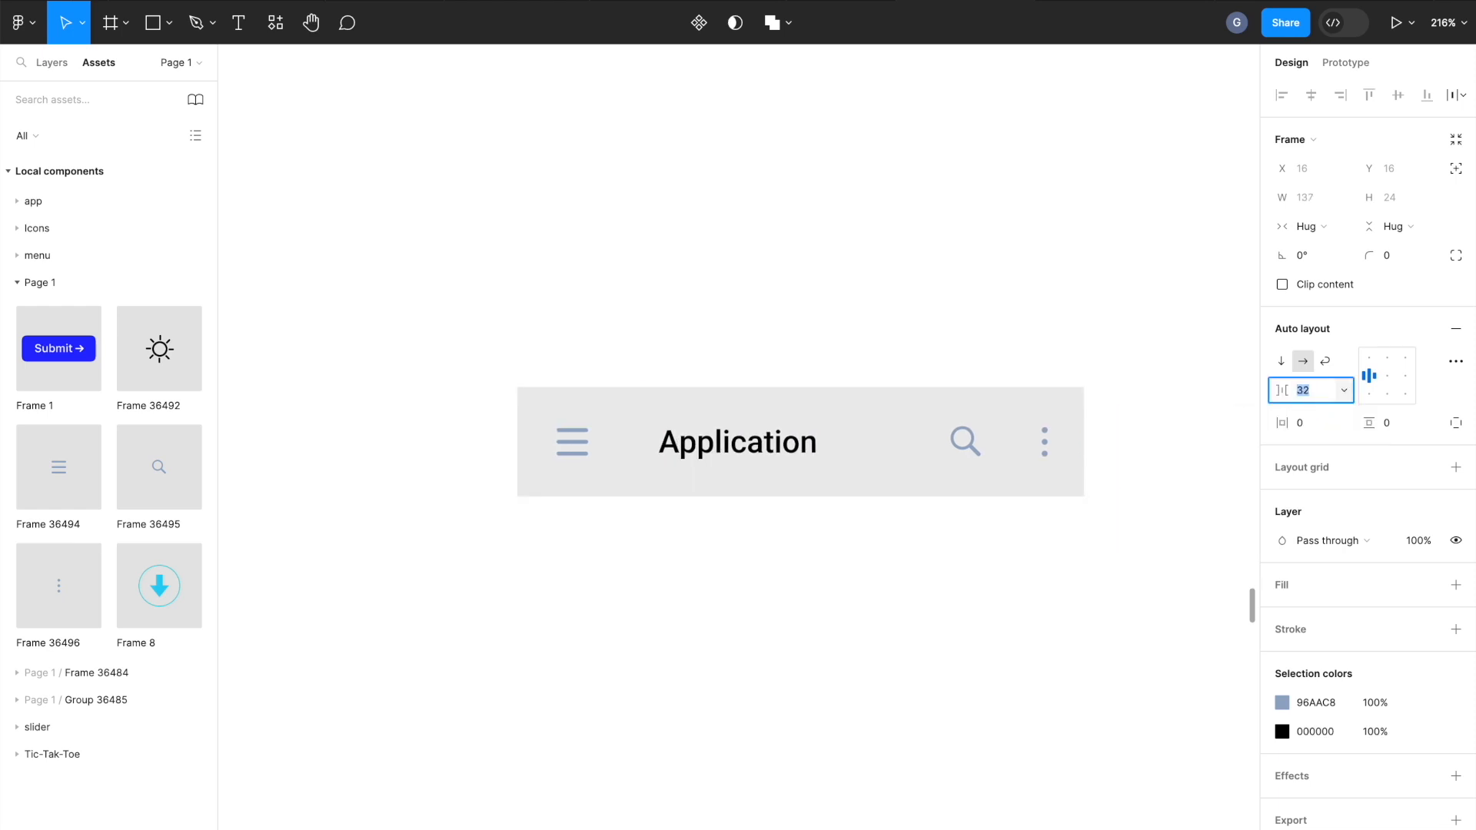
{"action": "left_click", "coordinate": [684, 586]}
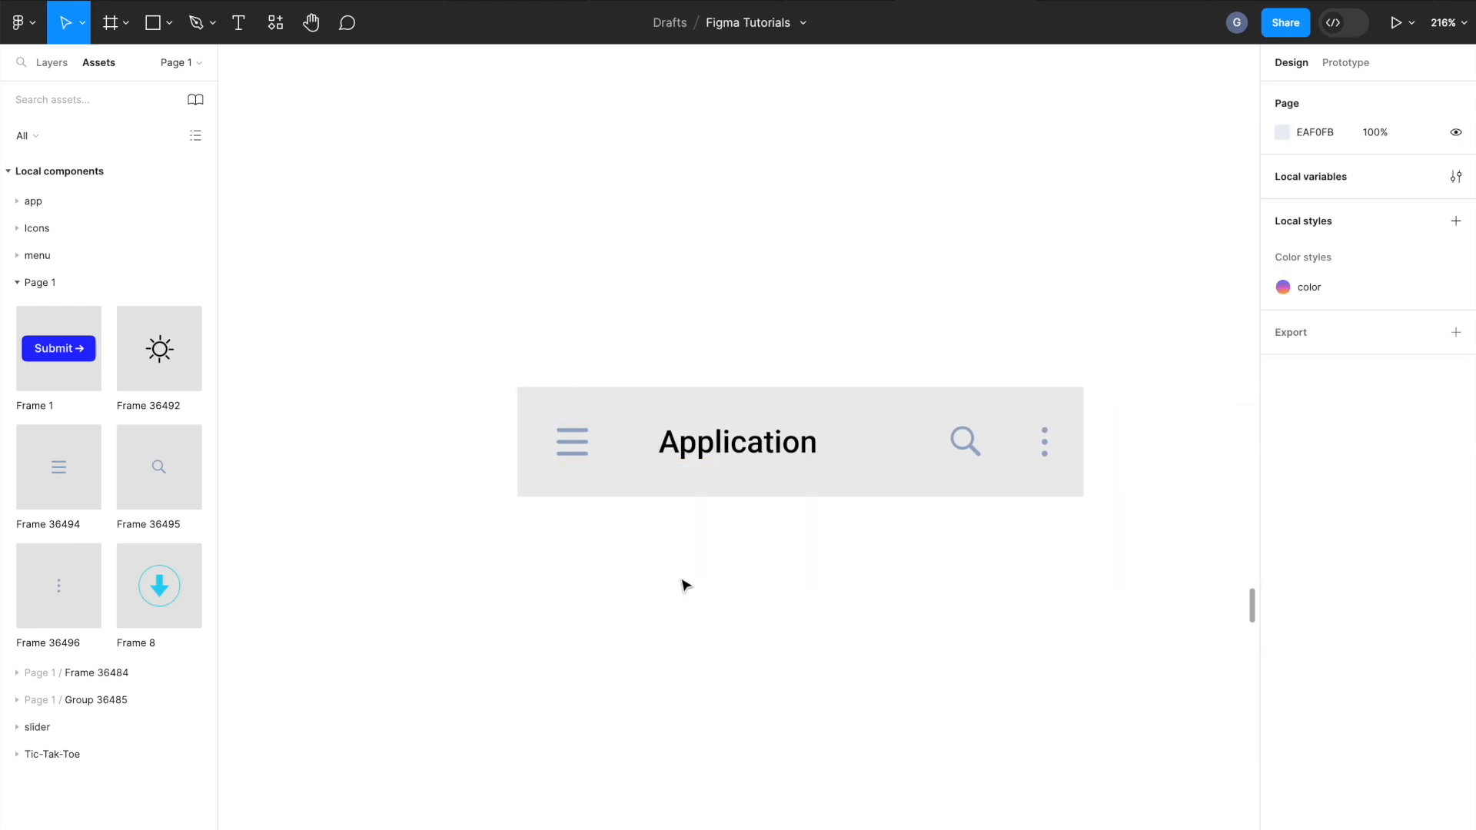
{"action": "left_click", "coordinate": [1083, 474]}
{"action": "left_click_drag", "start_coordinate": [1083, 474], "coordinate": [1174, 473]}
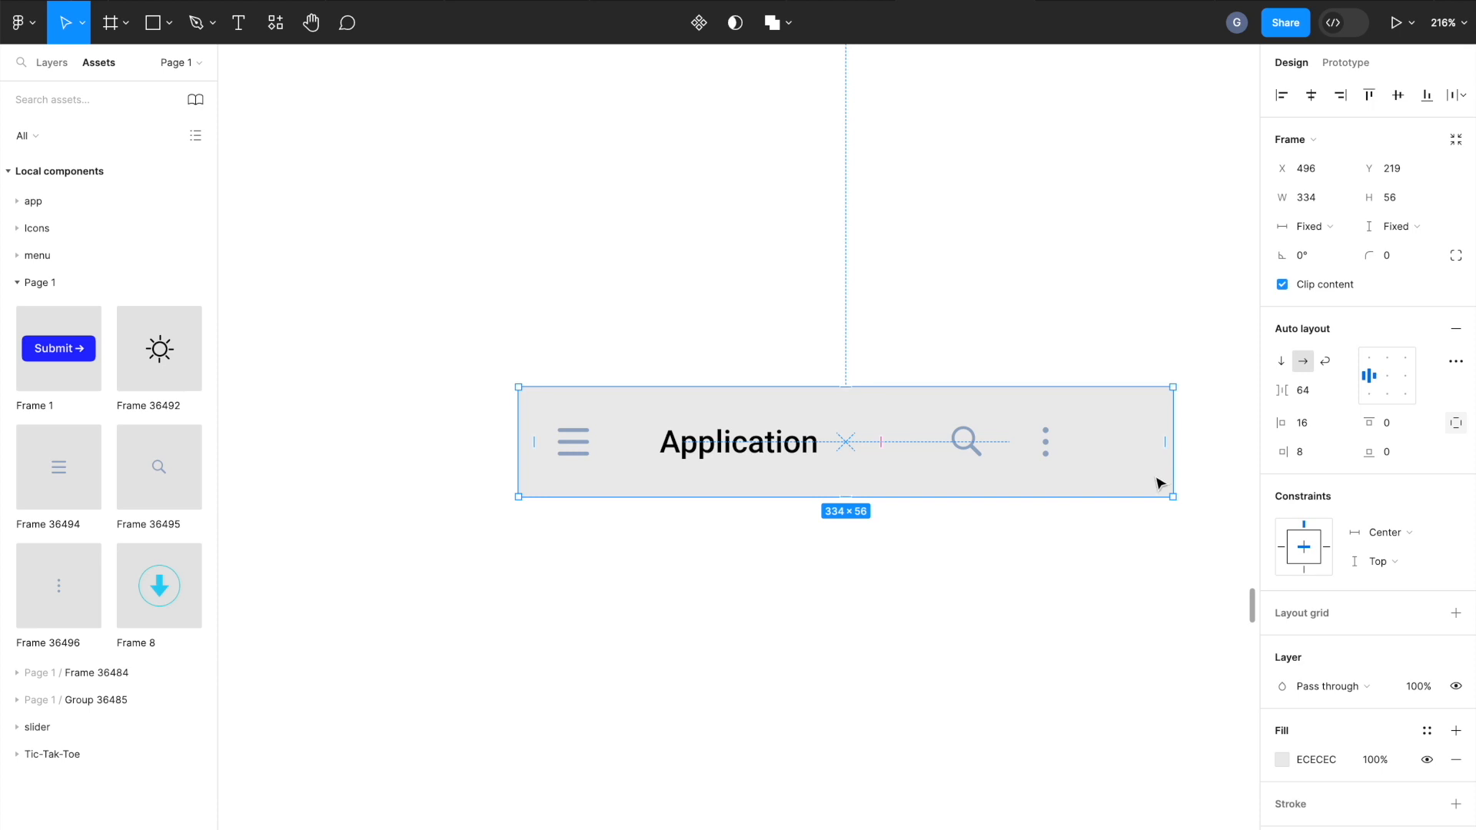
{"action": "key", "text": "ctrl+z"}
Set the bar's auto layout spacing to Auto and its width to 380.
{"action": "left_click", "coordinate": [1347, 395]}
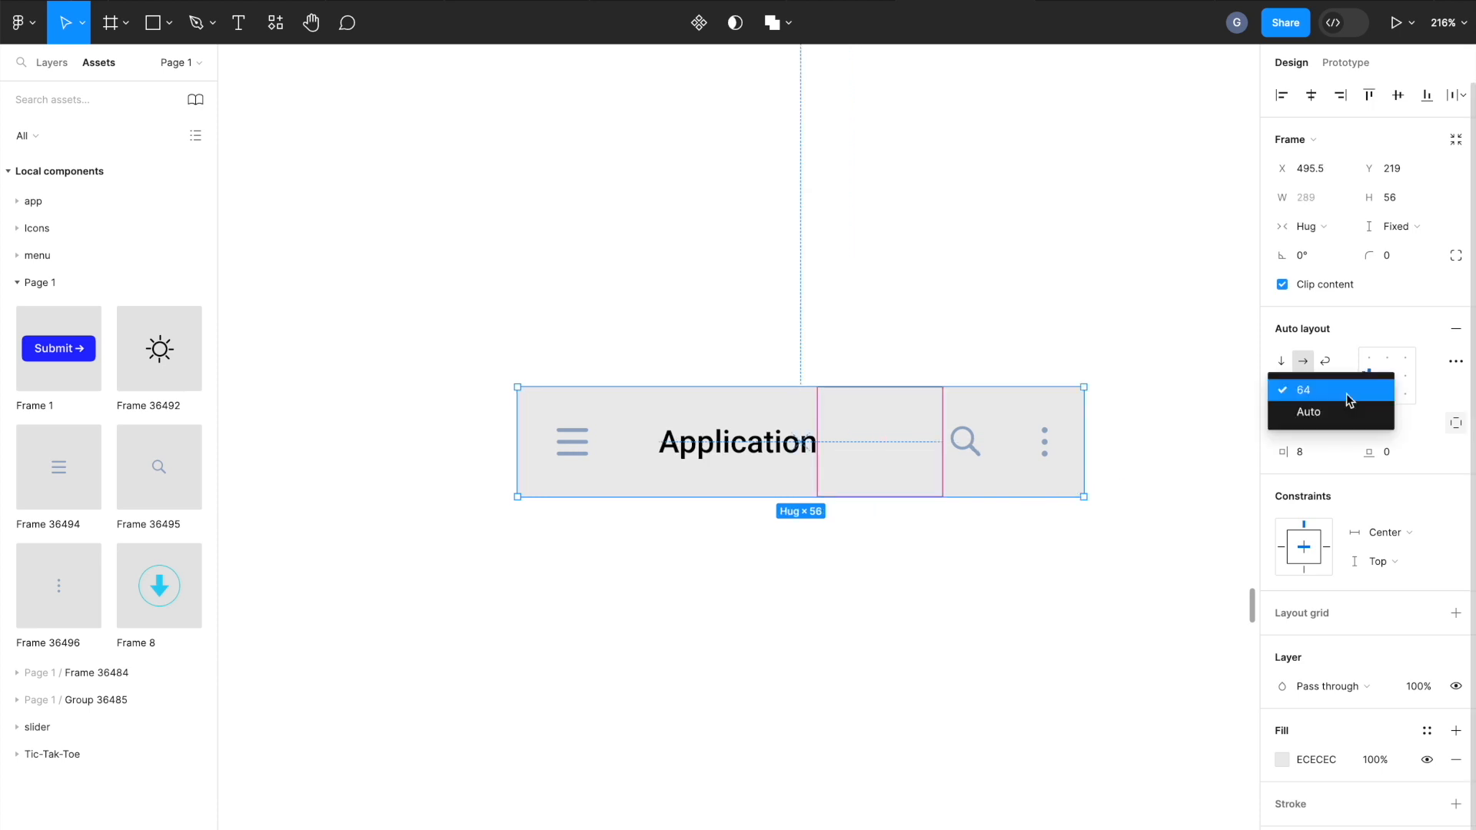
{"action": "left_click", "coordinate": [1342, 412]}
{"action": "left_click_drag", "start_coordinate": [1084, 438], "coordinate": [1239, 442]}
{"action": "scroll", "coordinate": [1238, 442], "scroll_direction": "right", "scroll_amount": 3}
{"action": "left_click", "coordinate": [1319, 202]}
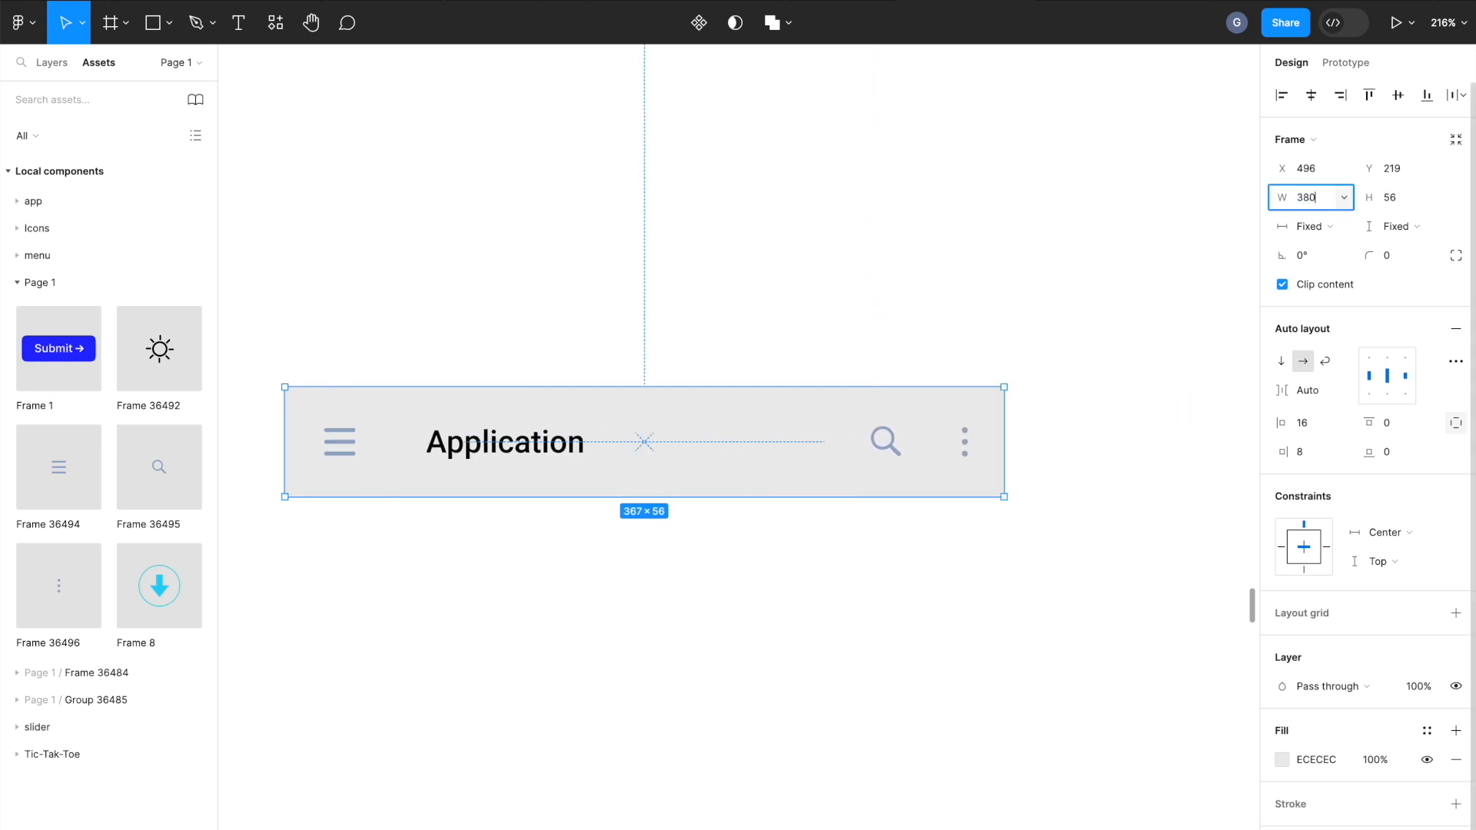
{"action": "type", "text": "380"}
{"action": "key", "text": "Return"}
{"action": "scroll", "coordinate": [1128, 461], "scroll_direction": "left", "scroll_amount": 2}
{"action": "left_click", "coordinate": [1052, 556]}
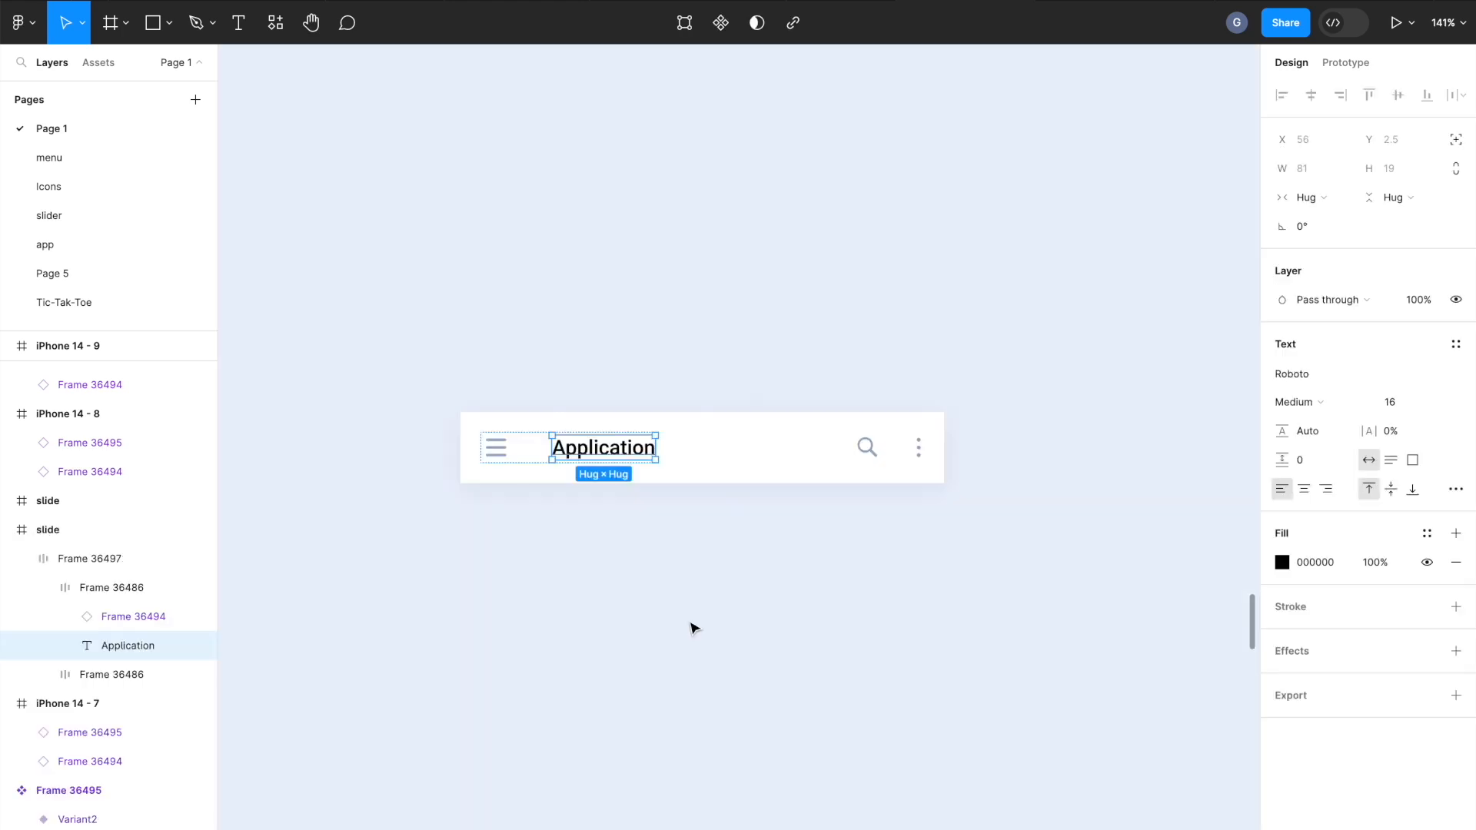
Duplicate the "Application" text in the bar and change the copy to read "Search something".
{"action": "key", "text": "ctrl+d"}
{"action": "double_click", "coordinate": [736, 450]}
{"action": "type", "text": "Search"}
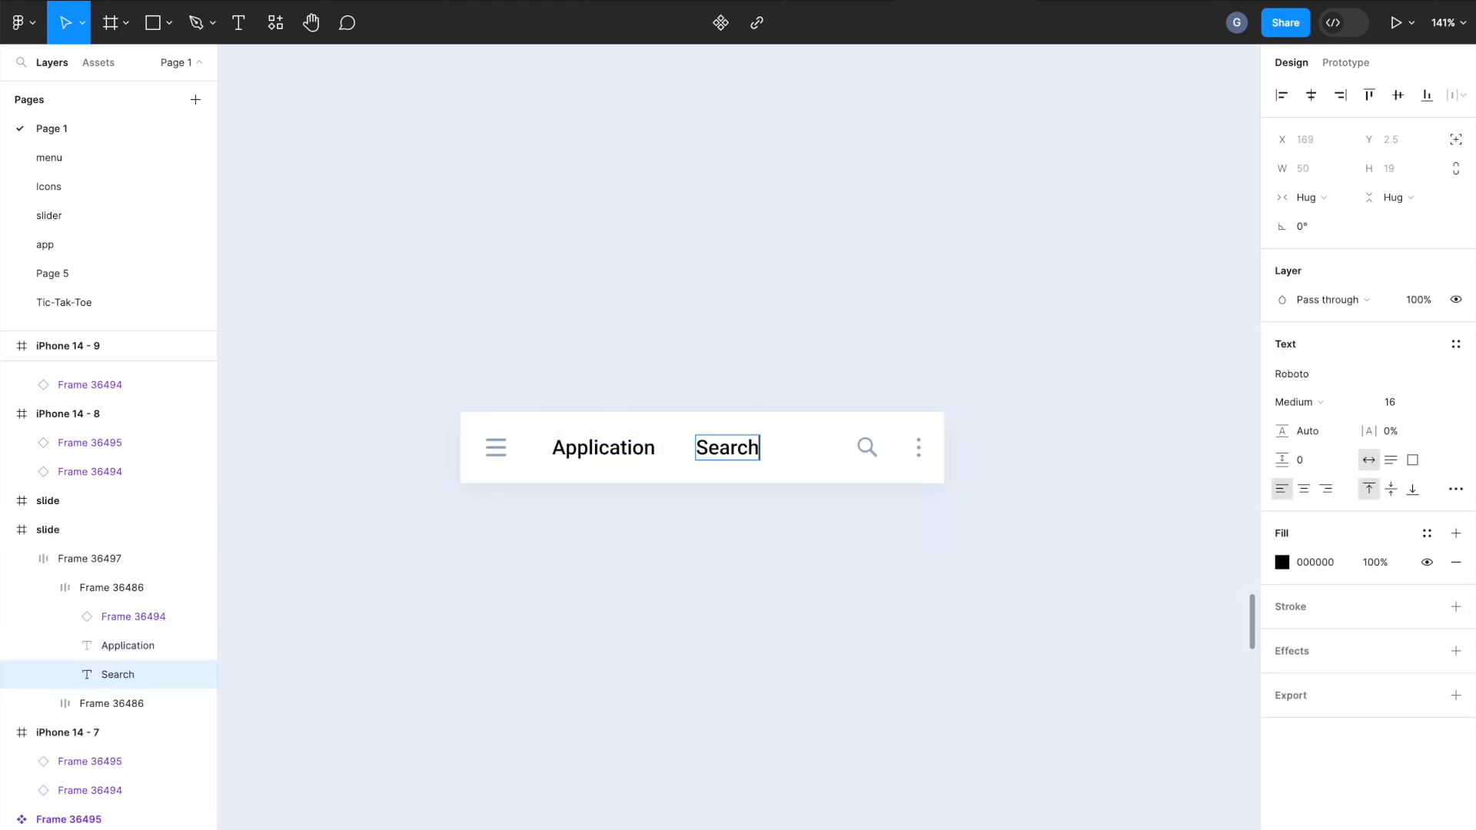
{"action": "type", "text": " S"}
{"action": "key", "text": "BackSpace"}
{"action": "type", "text": "something"}
{"action": "key", "text": "Escape"}
Give the "Search something" text the gray fill BDBDBD from the personal colors and set its font weight to Regular.
{"action": "scroll", "coordinate": [608, 551], "scroll_direction": "up", "scroll_amount": 3}
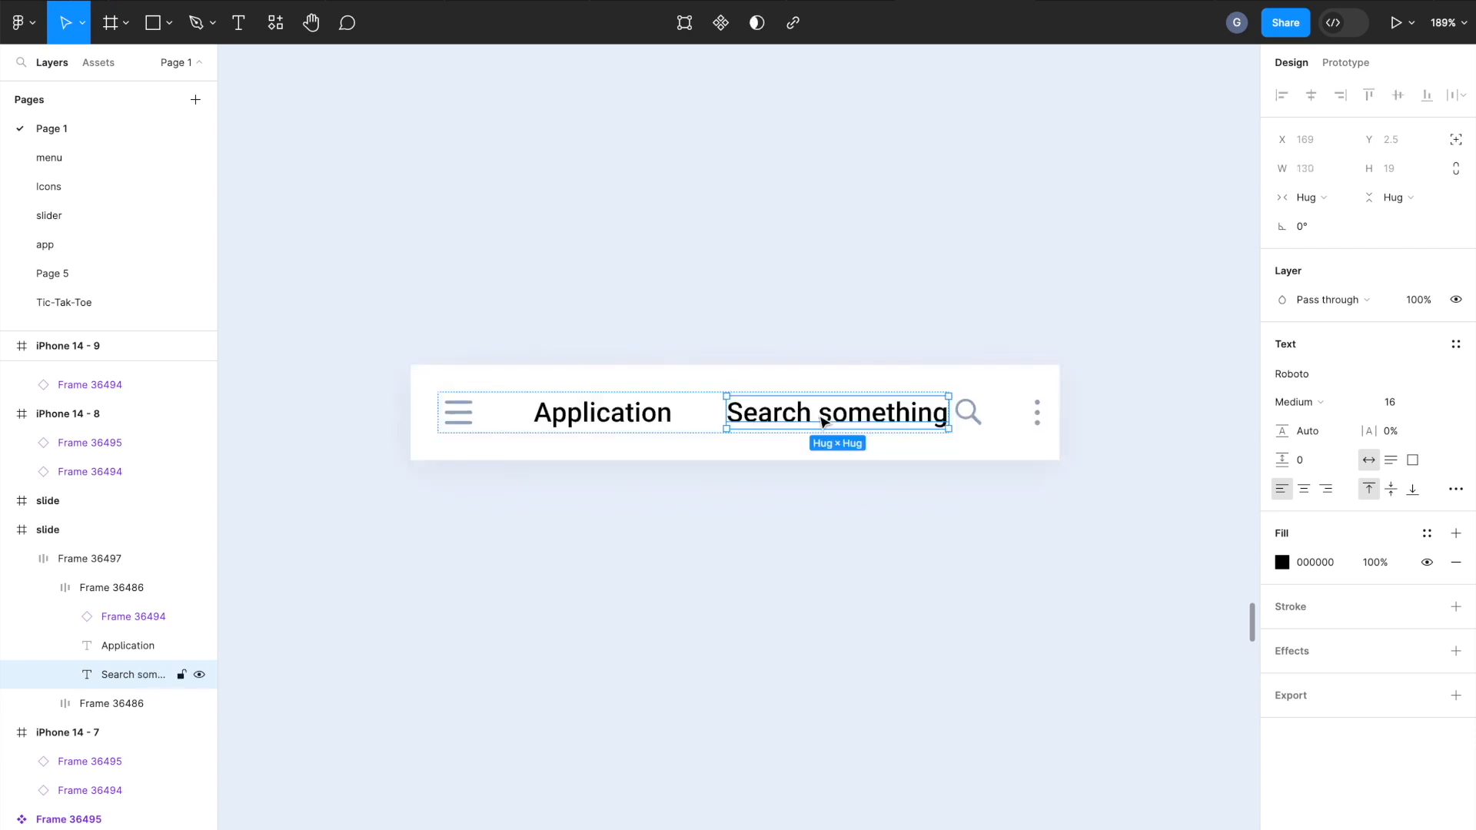
{"action": "left_click", "coordinate": [1380, 567]}
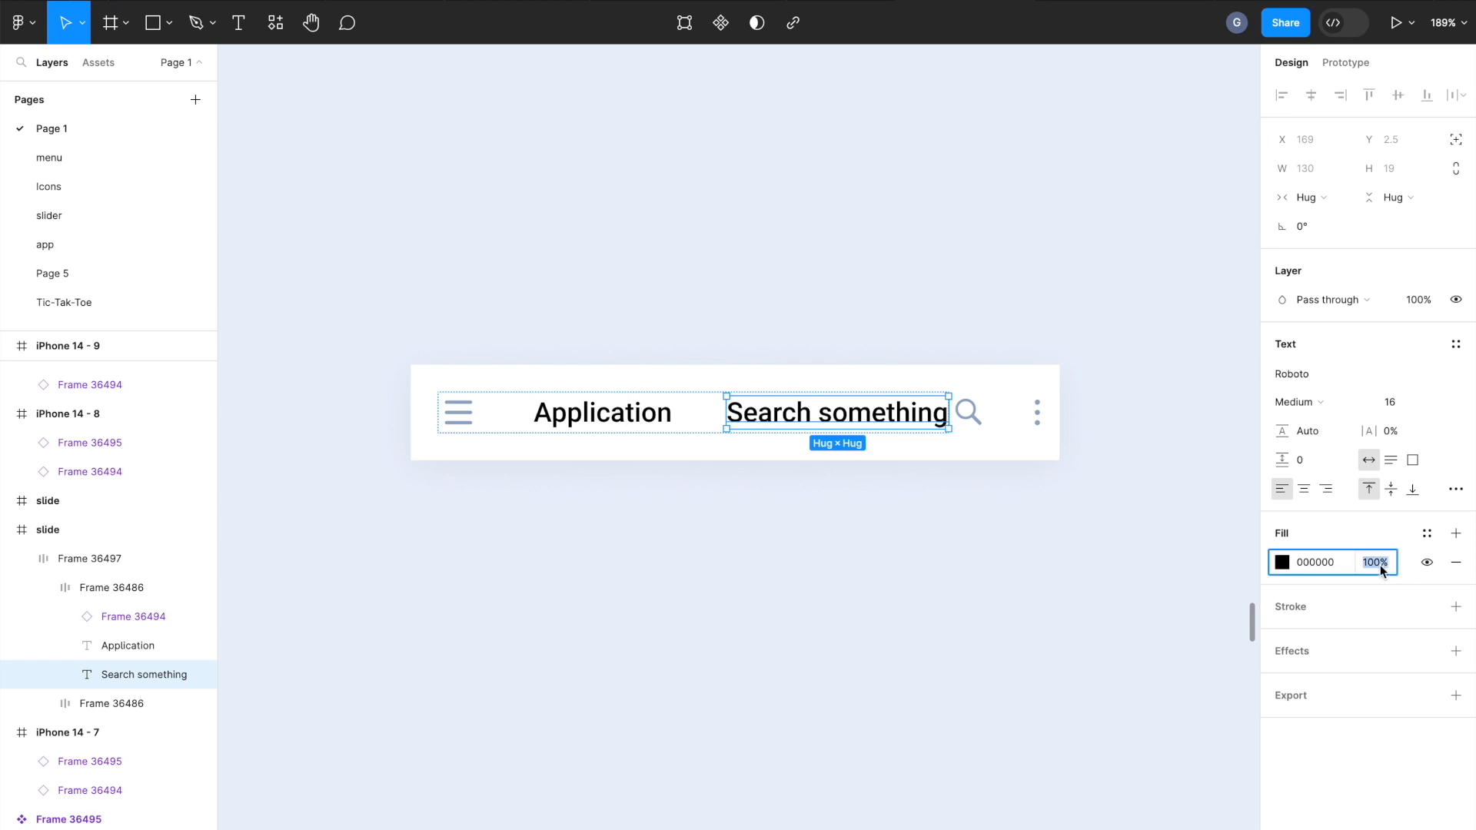
{"action": "left_click", "coordinate": [1427, 532]}
{"action": "left_click", "coordinate": [1234, 795]}
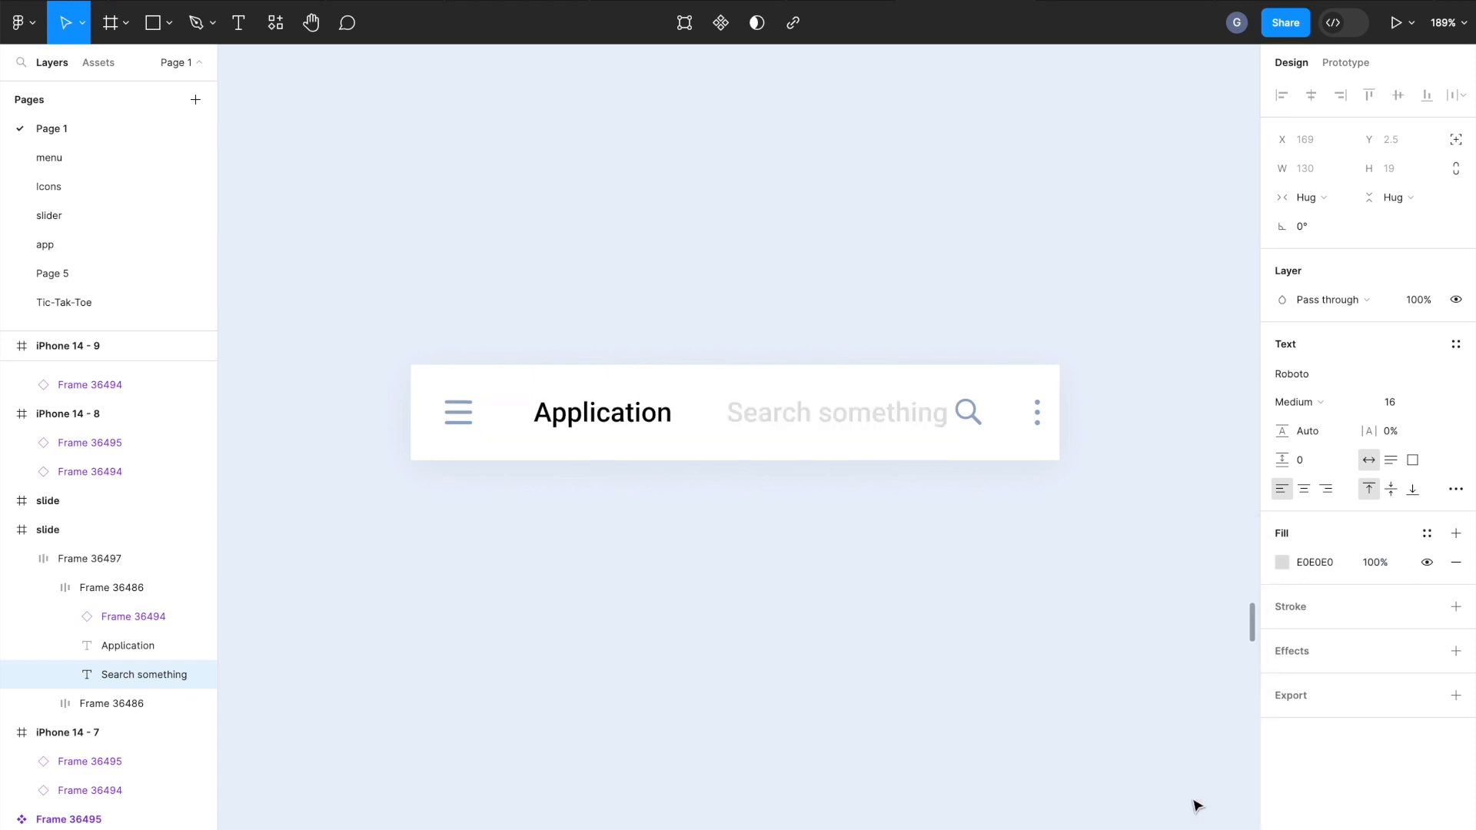
{"action": "left_click", "coordinate": [1426, 533]}
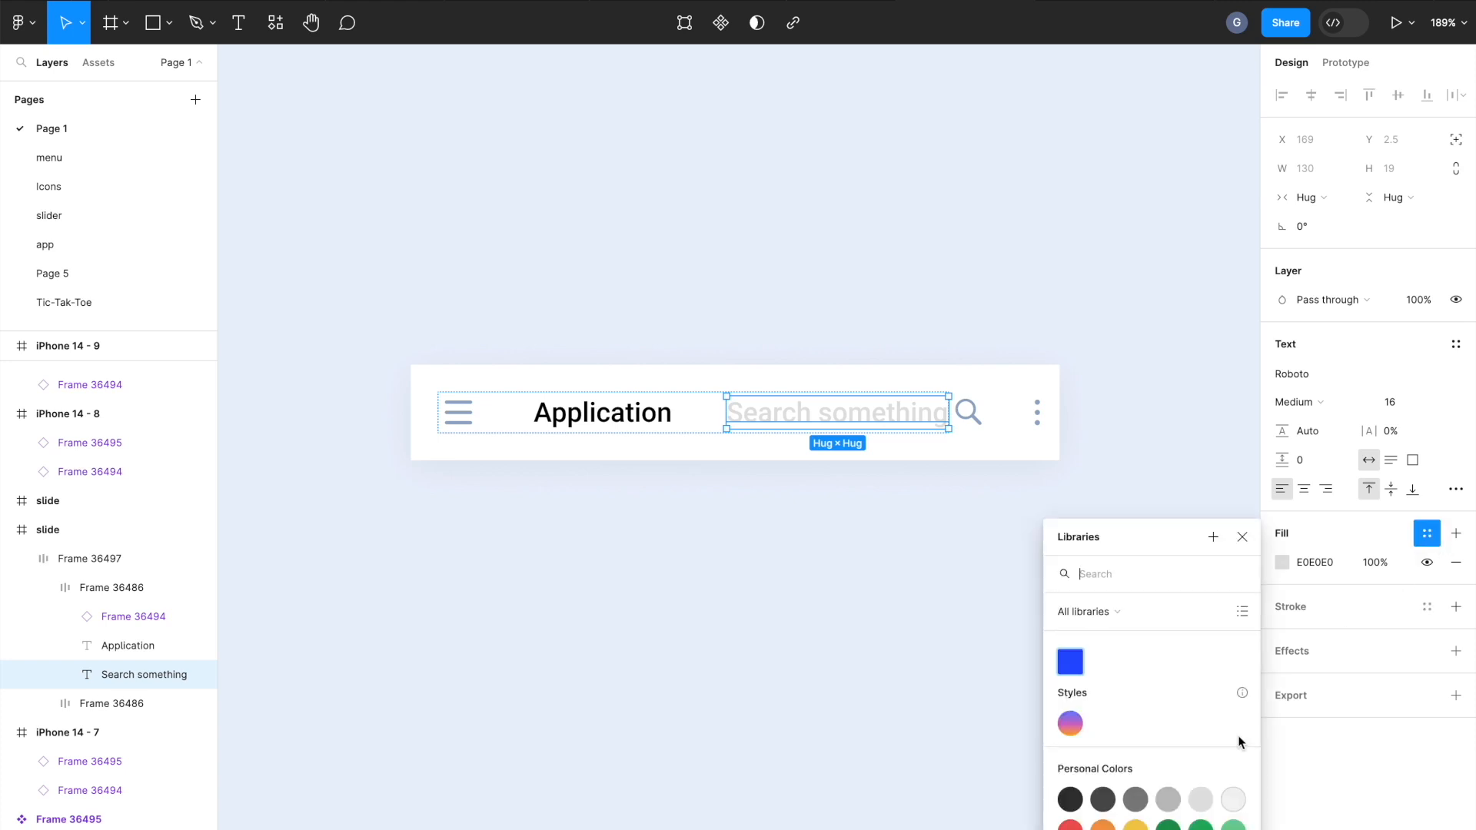
{"action": "left_click", "coordinate": [1183, 803]}
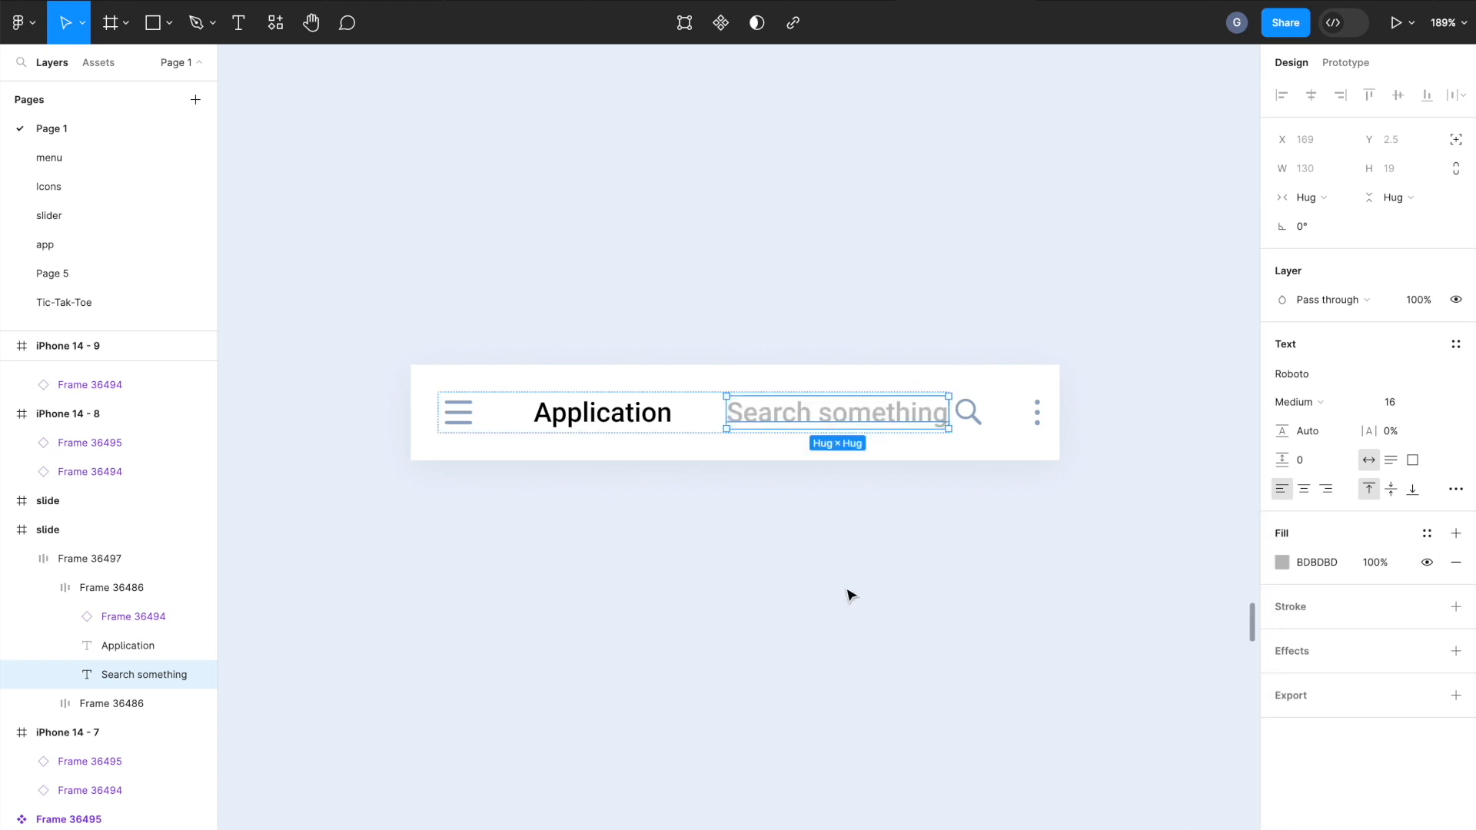
{"action": "left_click", "coordinate": [1299, 402]}
{"action": "left_click", "coordinate": [1315, 384]}
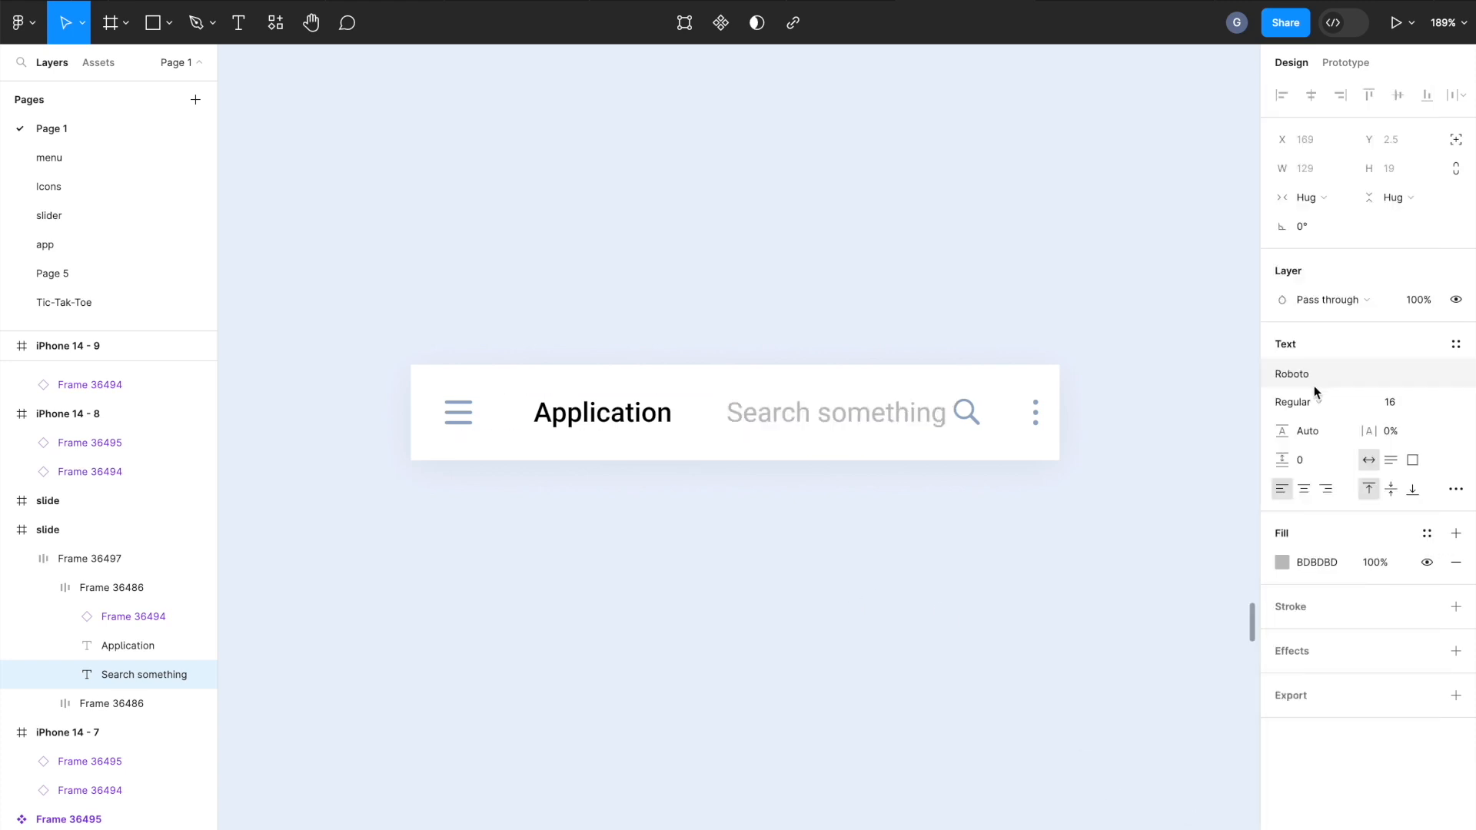
Move the bar out of the slide frame to beside the icon component sets and convert it into a component.
{"action": "scroll", "coordinate": [676, 607], "scroll_direction": "down", "scroll_amount": 5}
{"action": "left_click_drag", "start_coordinate": [685, 576], "coordinate": [830, 280]}
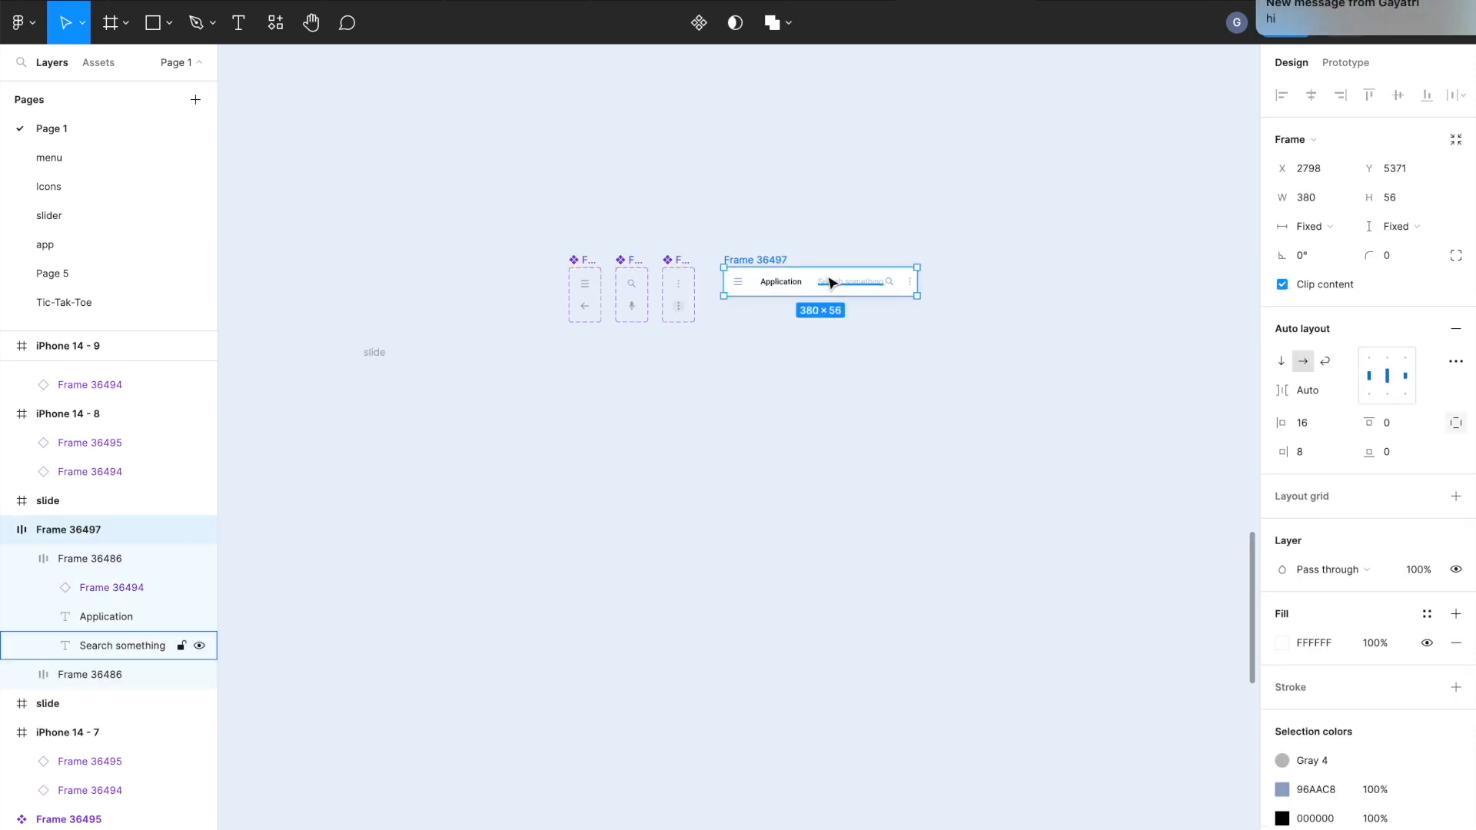
{"action": "scroll", "coordinate": [830, 281], "scroll_direction": "up", "scroll_amount": 5}
{"action": "scroll", "coordinate": [598, 249], "scroll_direction": "down", "scroll_amount": 5}
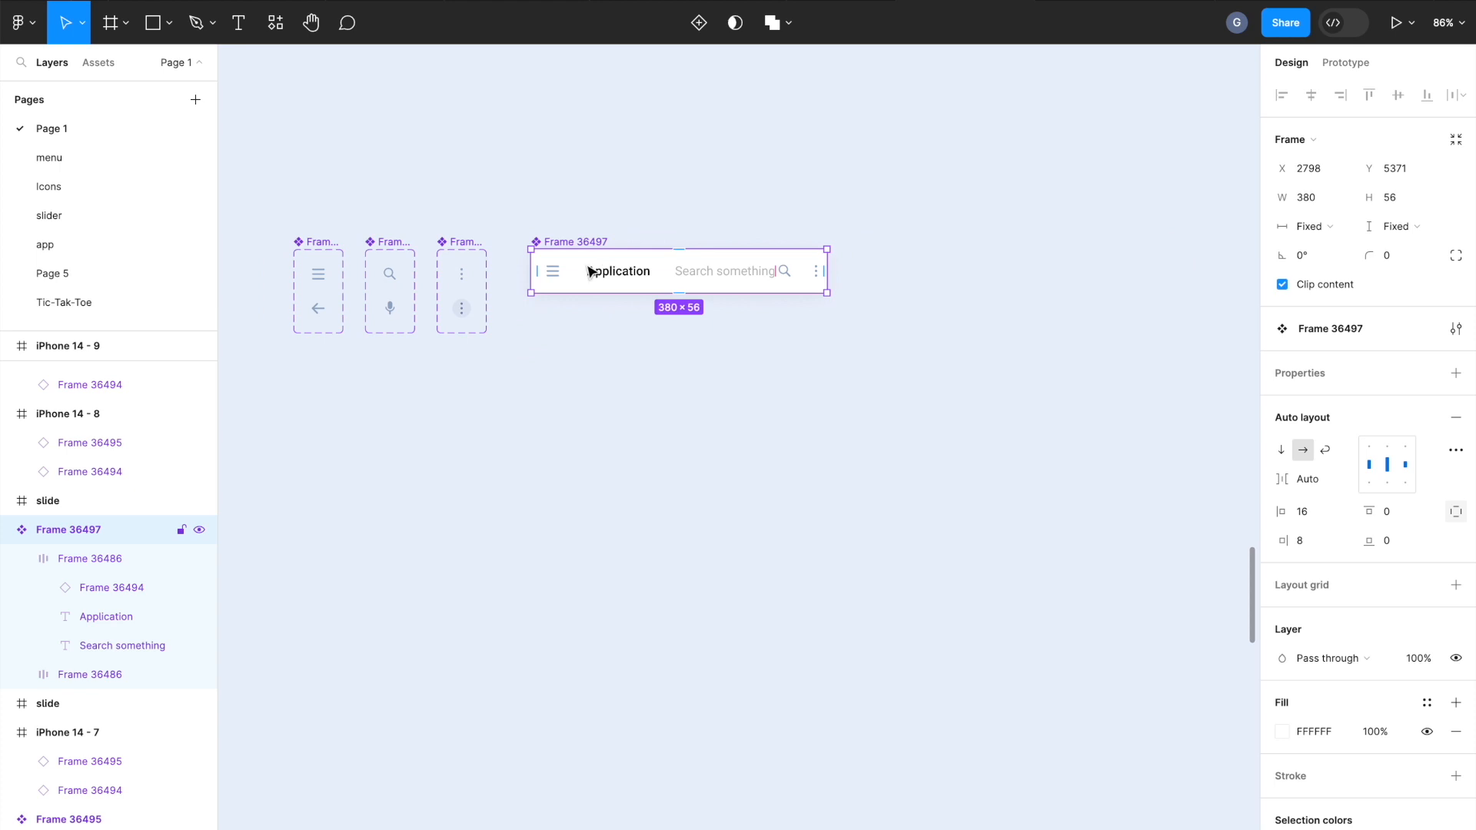
Reposition the bar component and add a second variant to it.
{"action": "left_click_drag", "start_coordinate": [566, 224], "coordinate": [593, 155]}
{"action": "scroll", "coordinate": [689, 91], "scroll_direction": "up", "scroll_amount": 3}
{"action": "left_click", "coordinate": [698, 23]}
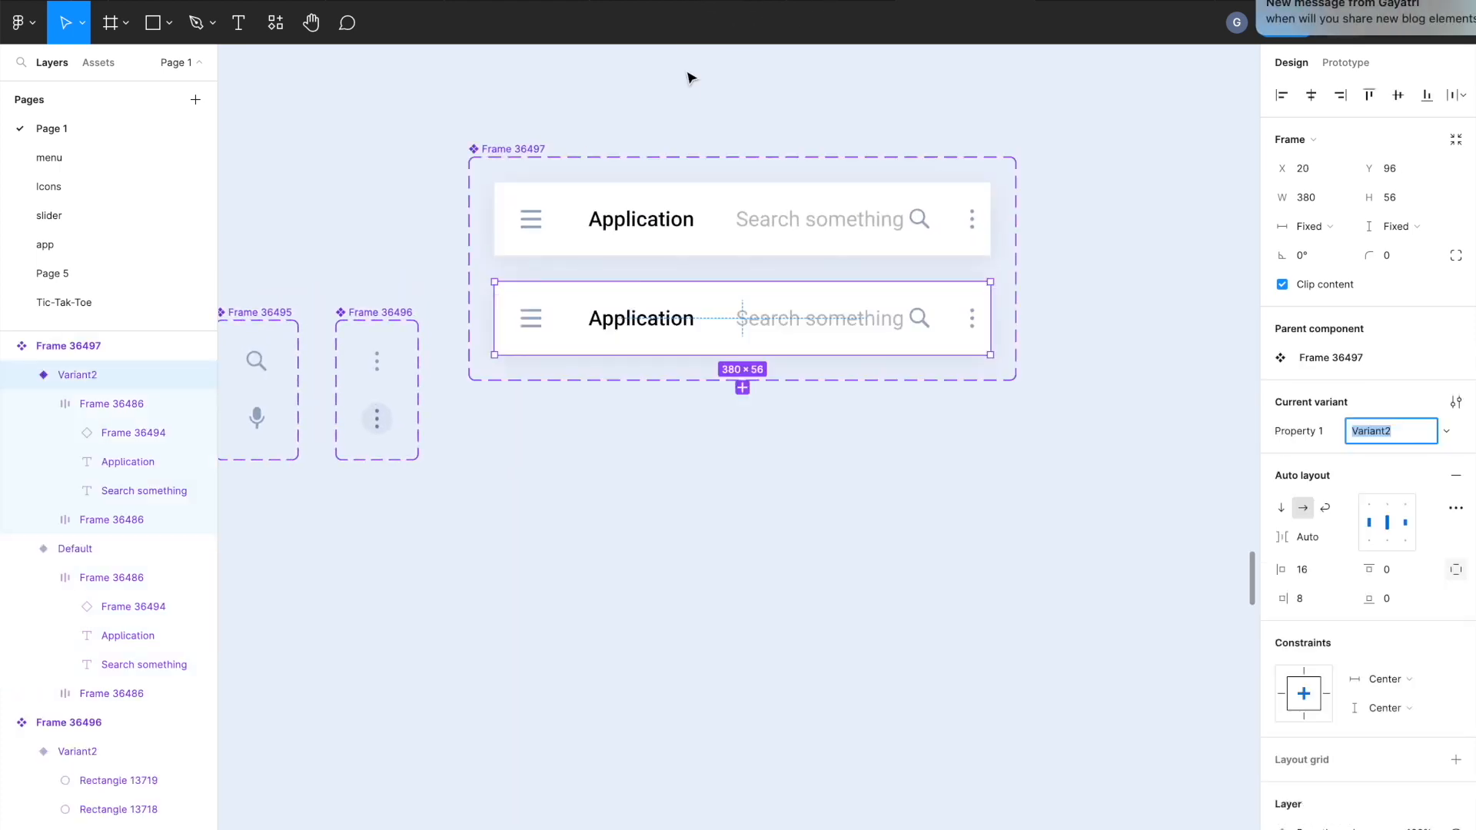
{"action": "left_click", "coordinate": [513, 230]}
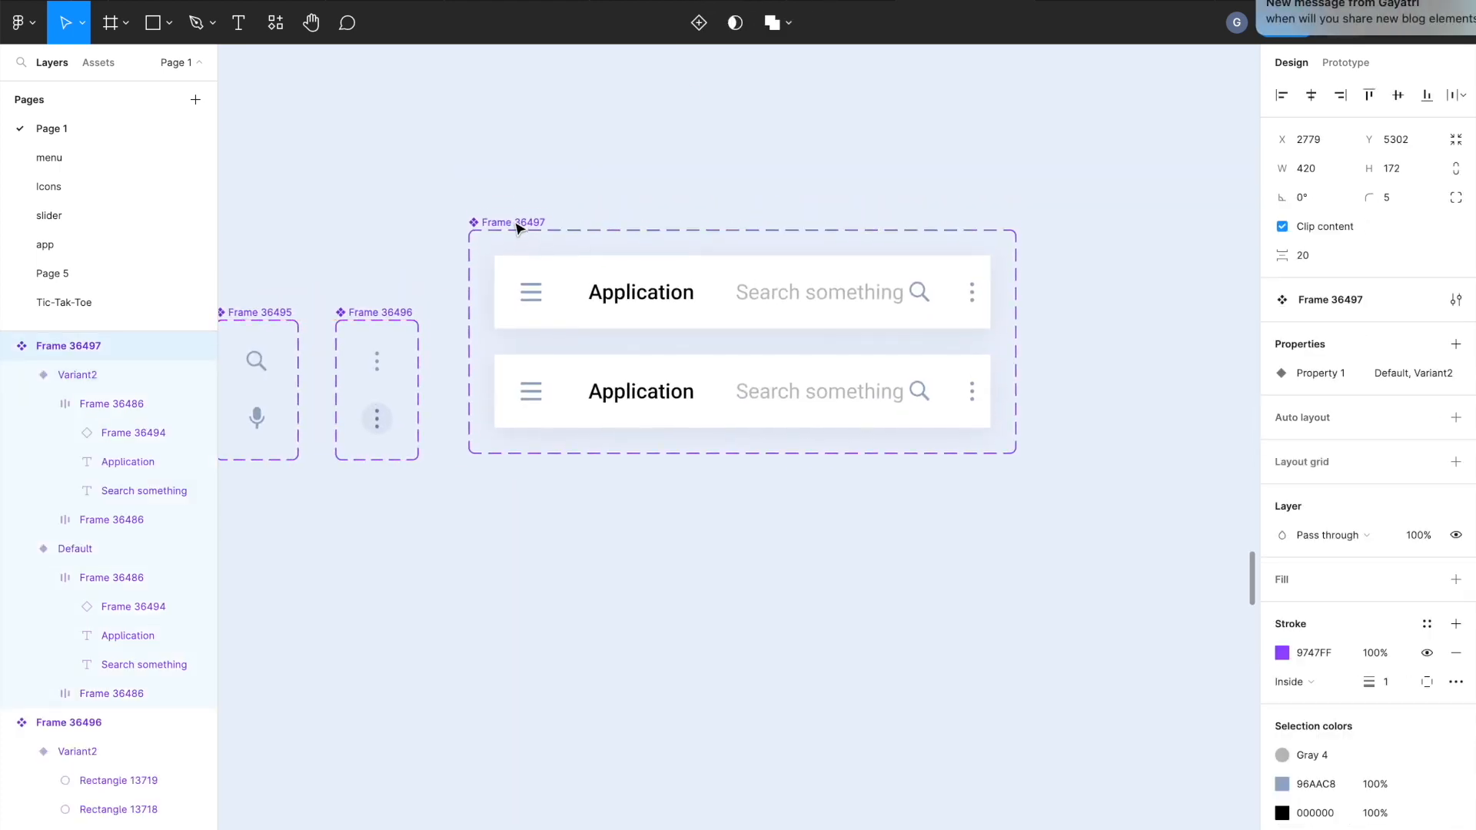
Hide the "Search something" text in the bar's default variant and the "Application" text in its second variant.
{"action": "double_click", "coordinate": [773, 309]}
{"action": "double_click", "coordinate": [800, 302]}
{"action": "left_click", "coordinate": [1455, 372]}
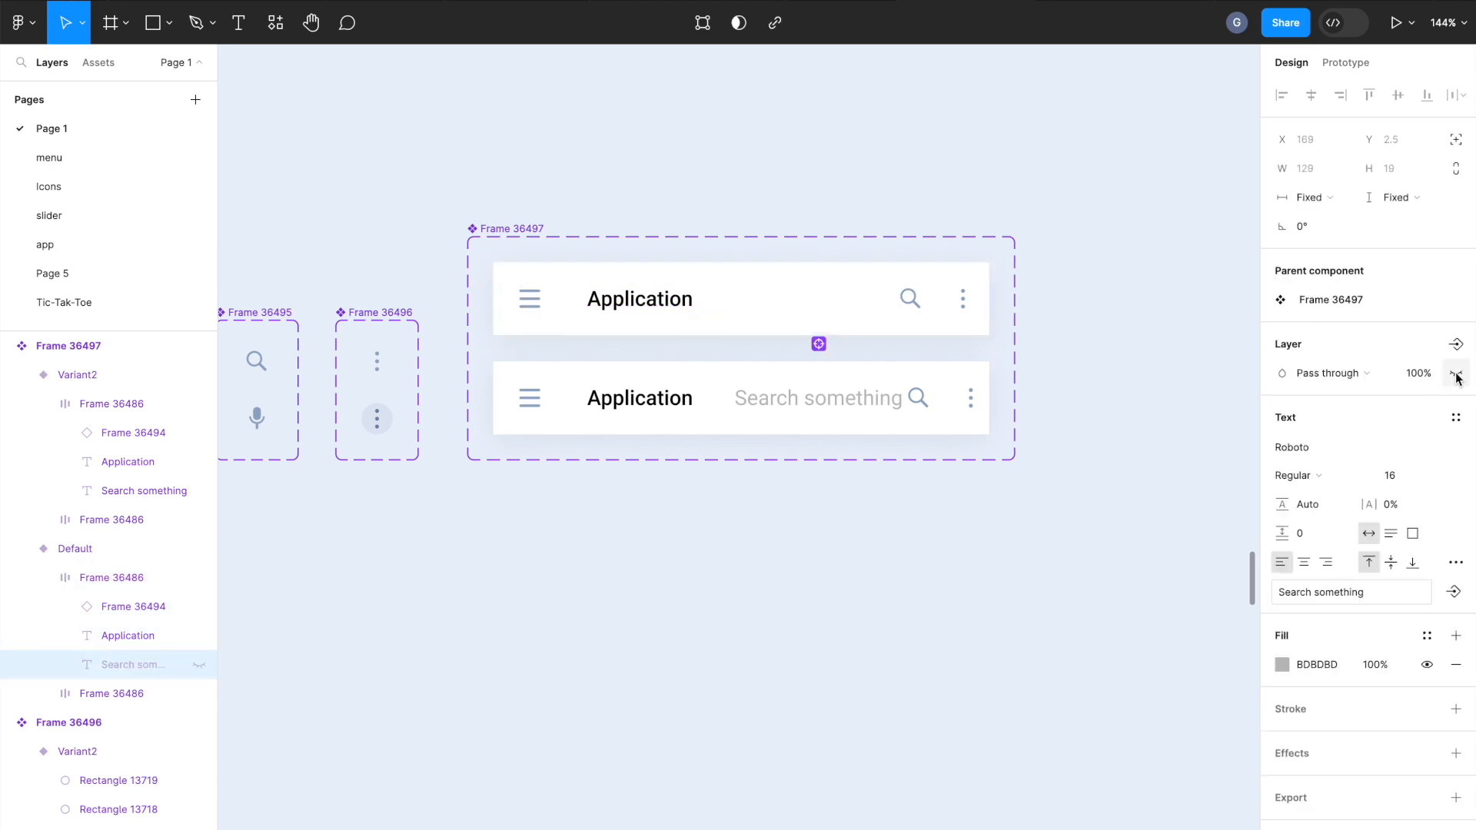
{"action": "double_click", "coordinate": [691, 407]}
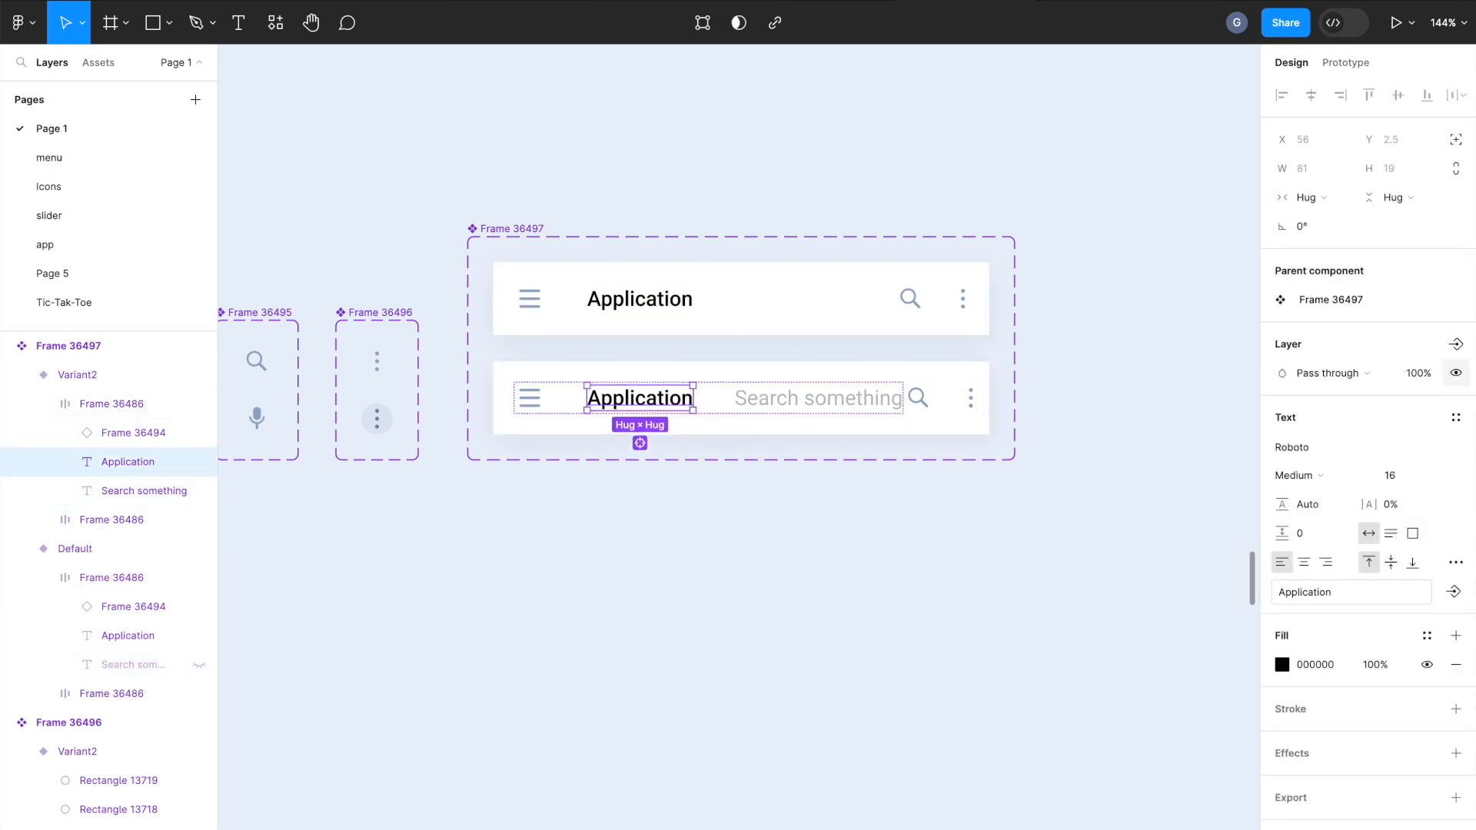
{"action": "left_click", "coordinate": [1455, 372]}
{"action": "left_click", "coordinate": [1069, 515]}
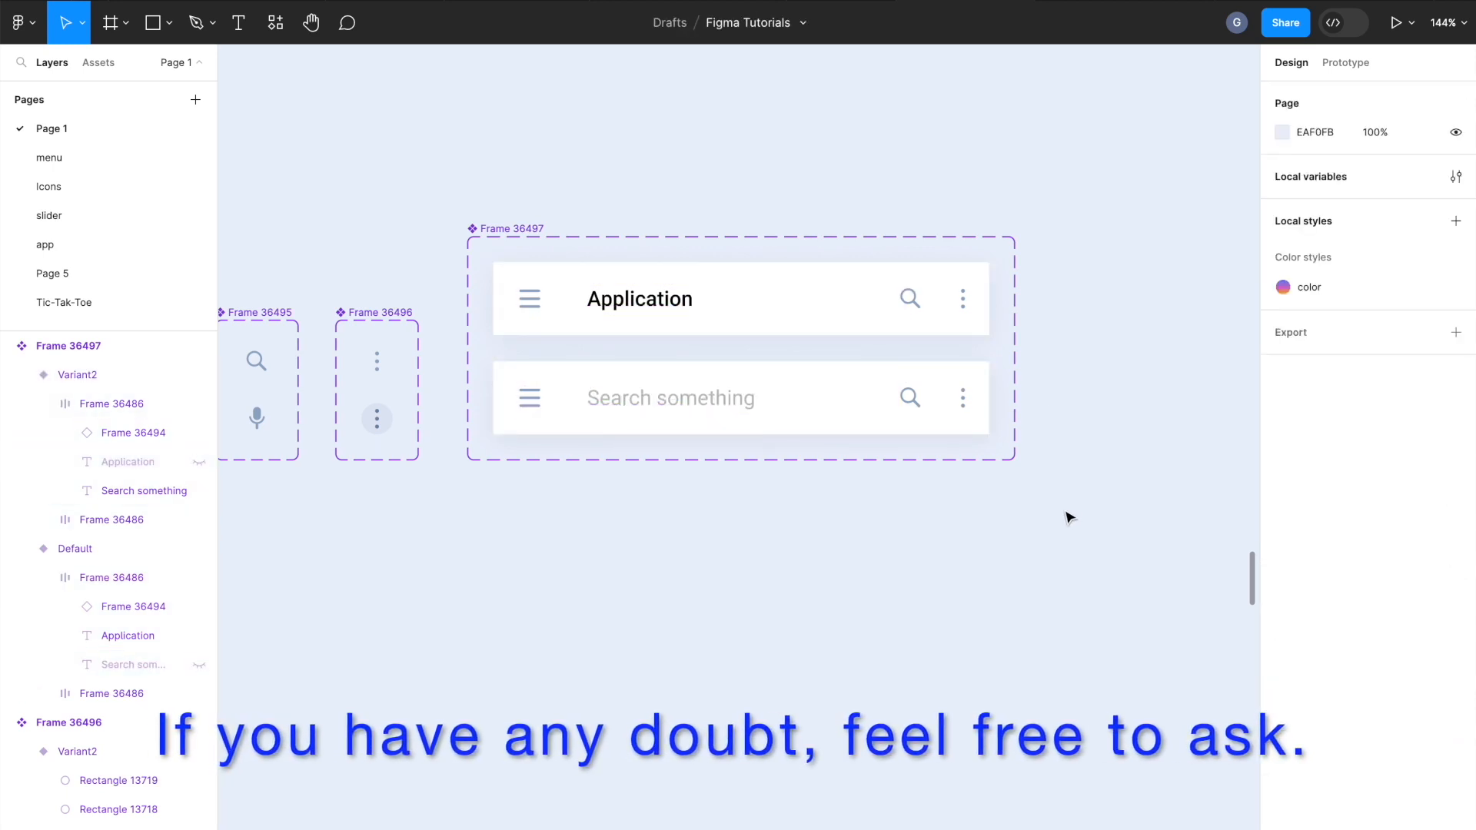
In the bar's second variant, switch the magnifier to its microphone variant and hide the three-dot icon.
{"action": "double_click", "coordinate": [909, 402]}
{"action": "left_click", "coordinate": [908, 403]}
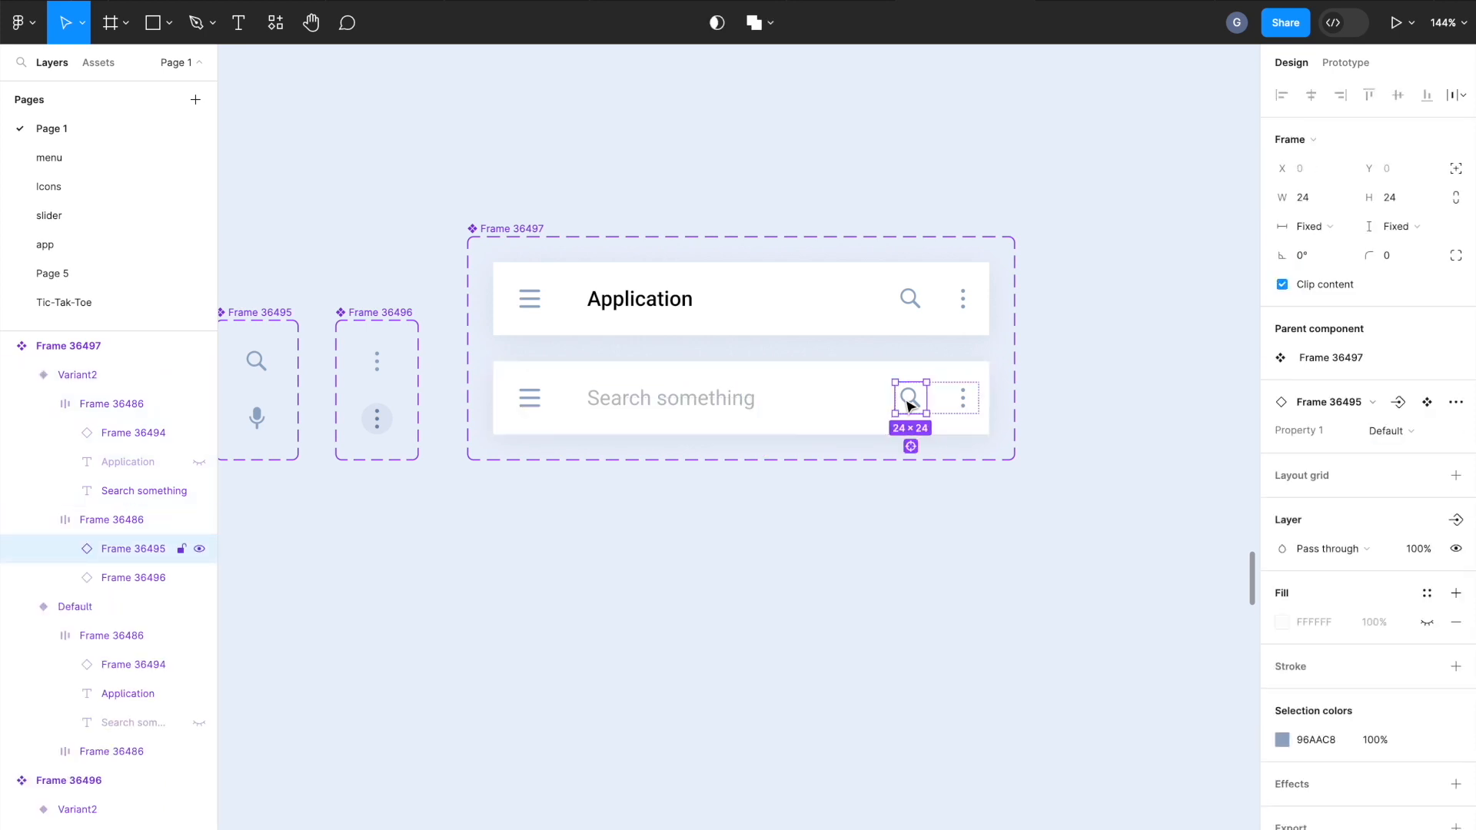
{"action": "left_click", "coordinate": [1390, 430]}
{"action": "left_click", "coordinate": [1397, 451]}
{"action": "left_click", "coordinate": [970, 407]}
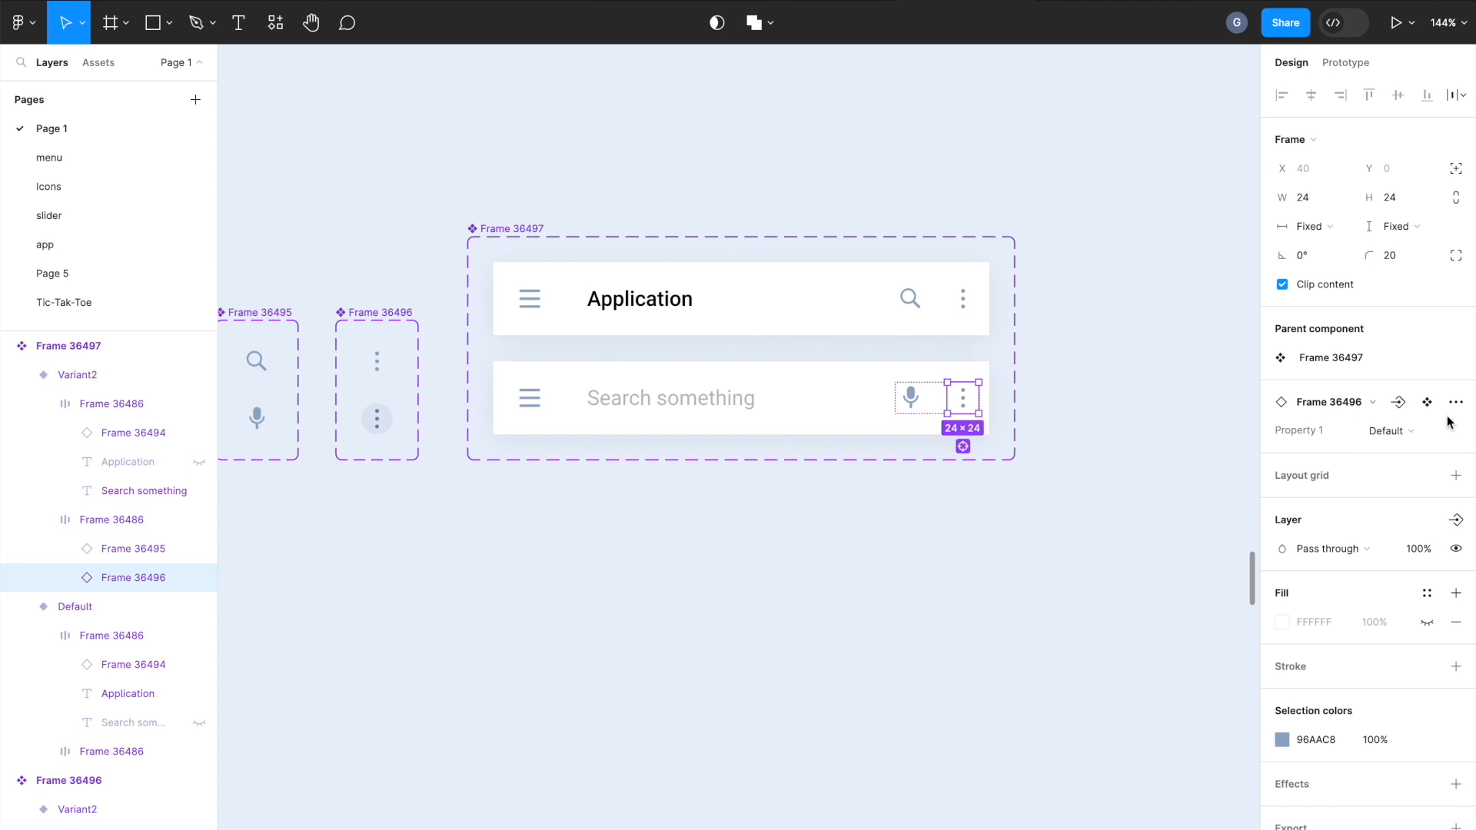
{"action": "left_click", "coordinate": [1454, 549]}
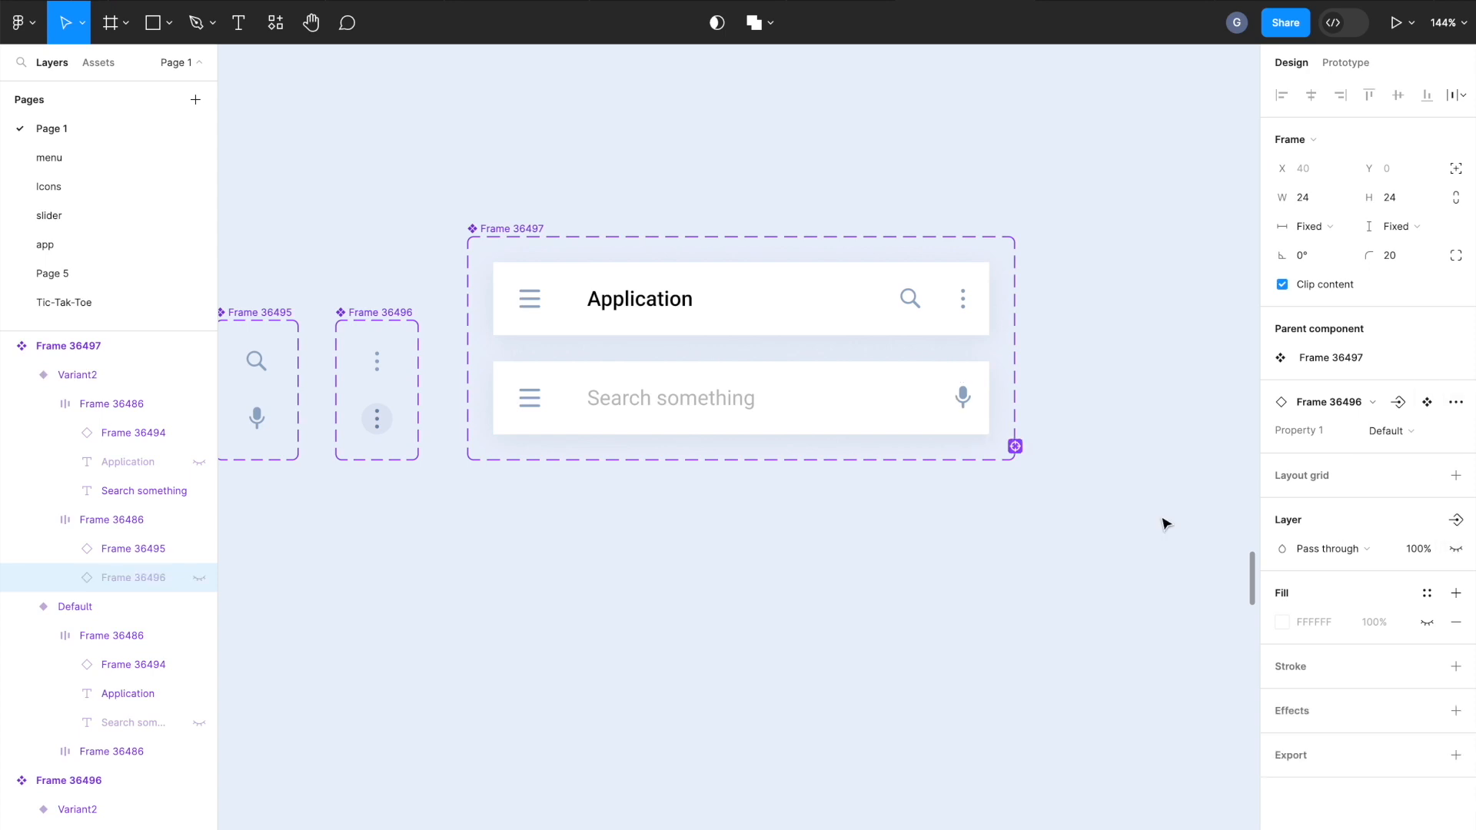
Switch the menu icon in the bar's second variant to its back arrow variant.
{"action": "left_click", "coordinate": [530, 414]}
{"action": "left_click", "coordinate": [1391, 430]}
{"action": "left_click", "coordinate": [1350, 452]}
{"action": "left_click", "coordinate": [1114, 481]}
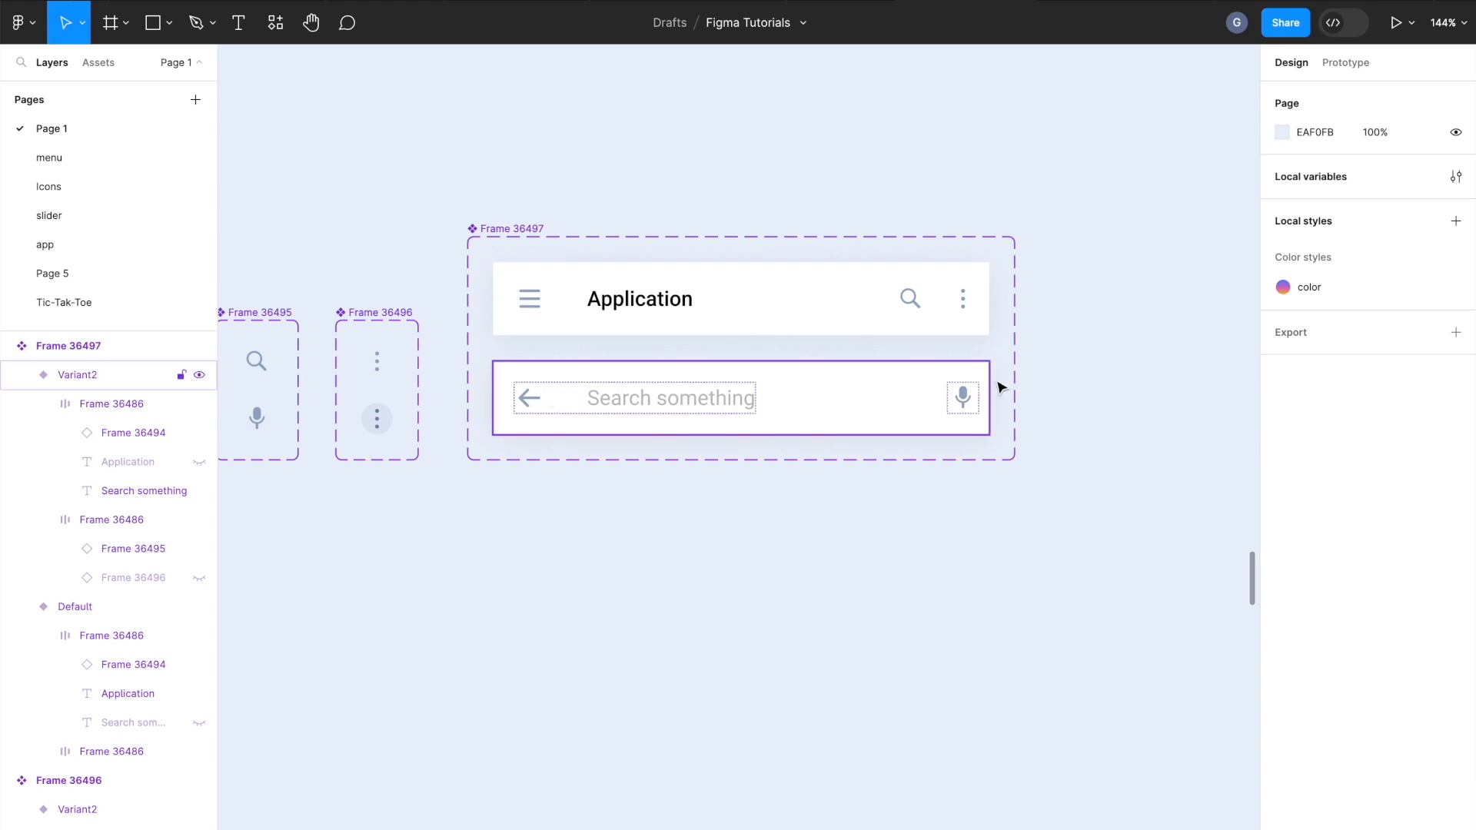
Shift the bar component set aside and create a 24 × 24 frame between it and the three-dot icon set.
{"action": "left_click_drag", "start_coordinate": [998, 386], "coordinate": [1150, 385]}
{"action": "left_click", "coordinate": [110, 23]}
{"action": "left_click_drag", "start_coordinate": [476, 329], "coordinate": [538, 356]}
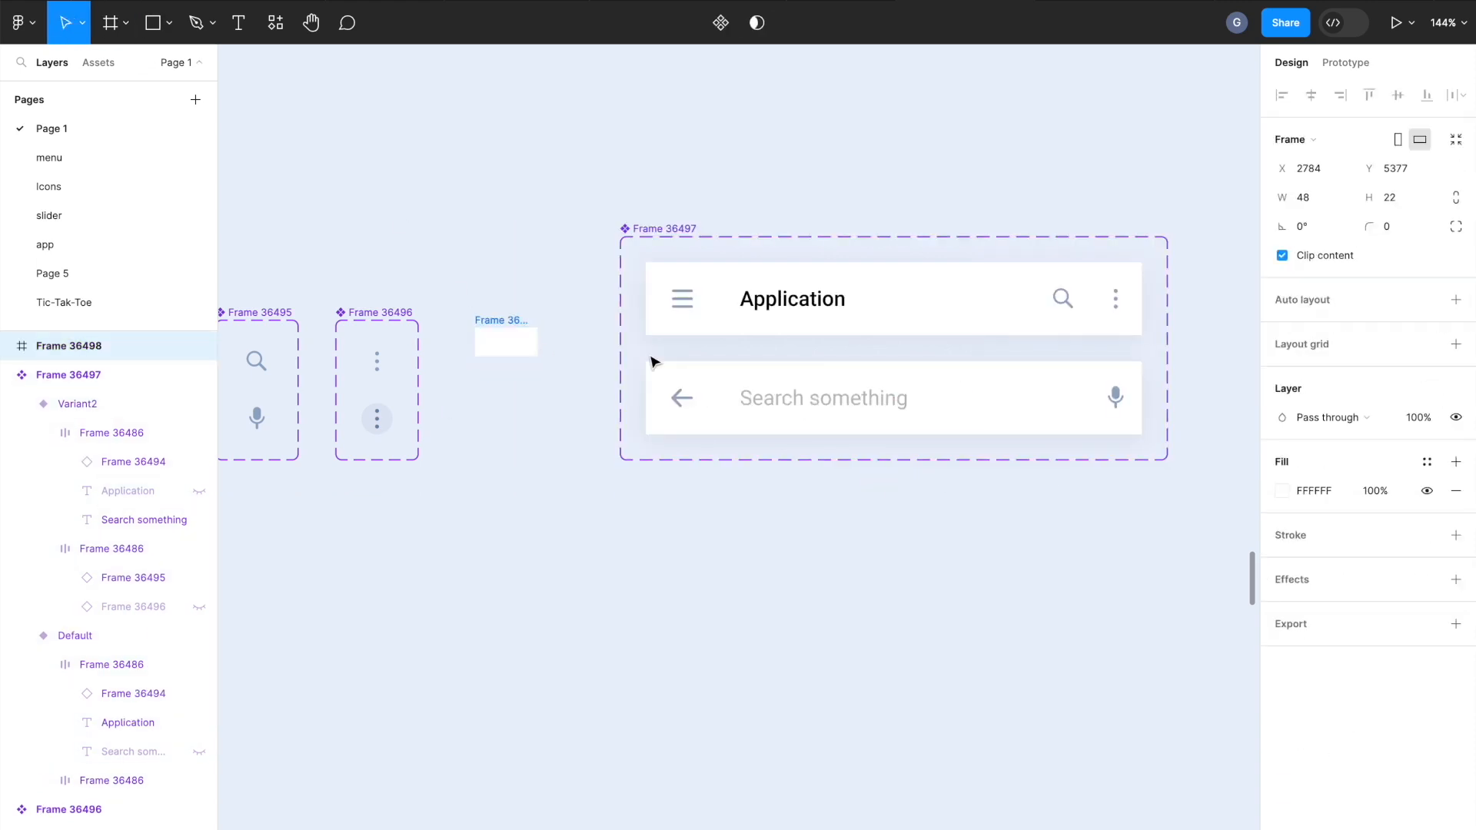
{"action": "left_click", "coordinate": [1316, 199]}
{"action": "key", "text": "Tab"}
{"action": "type", "text": "2"}
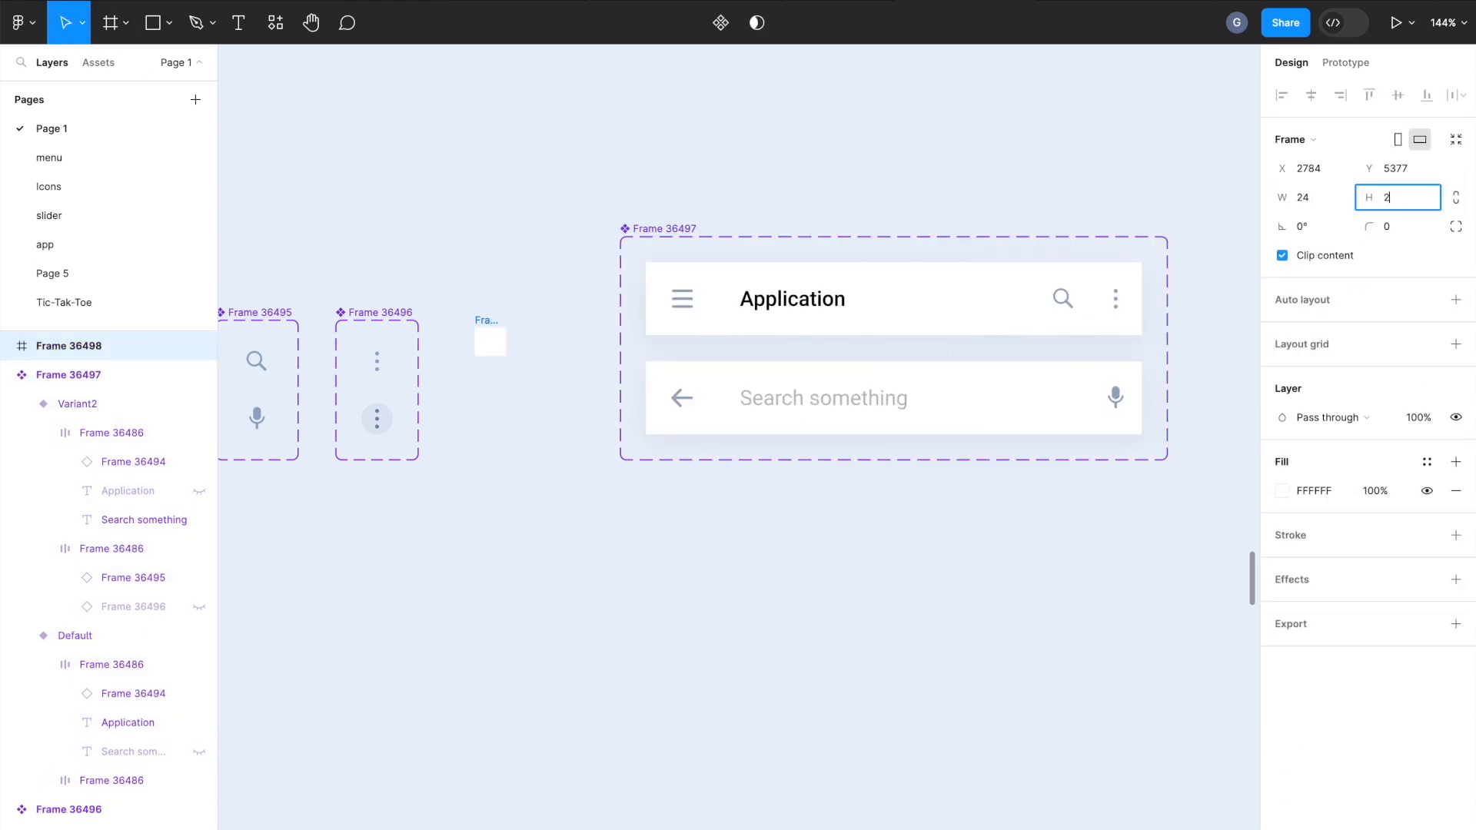
{"action": "type", "text": "4"}
{"action": "key", "text": "Return"}
{"action": "left_click_drag", "start_coordinate": [489, 325], "coordinate": [498, 331]}
Draw a thin vertical rectangle about 1 × 13 inside the new frame and center it horizontally and vertically.
{"action": "scroll", "coordinate": [492, 331], "scroll_direction": "up", "scroll_amount": 5}
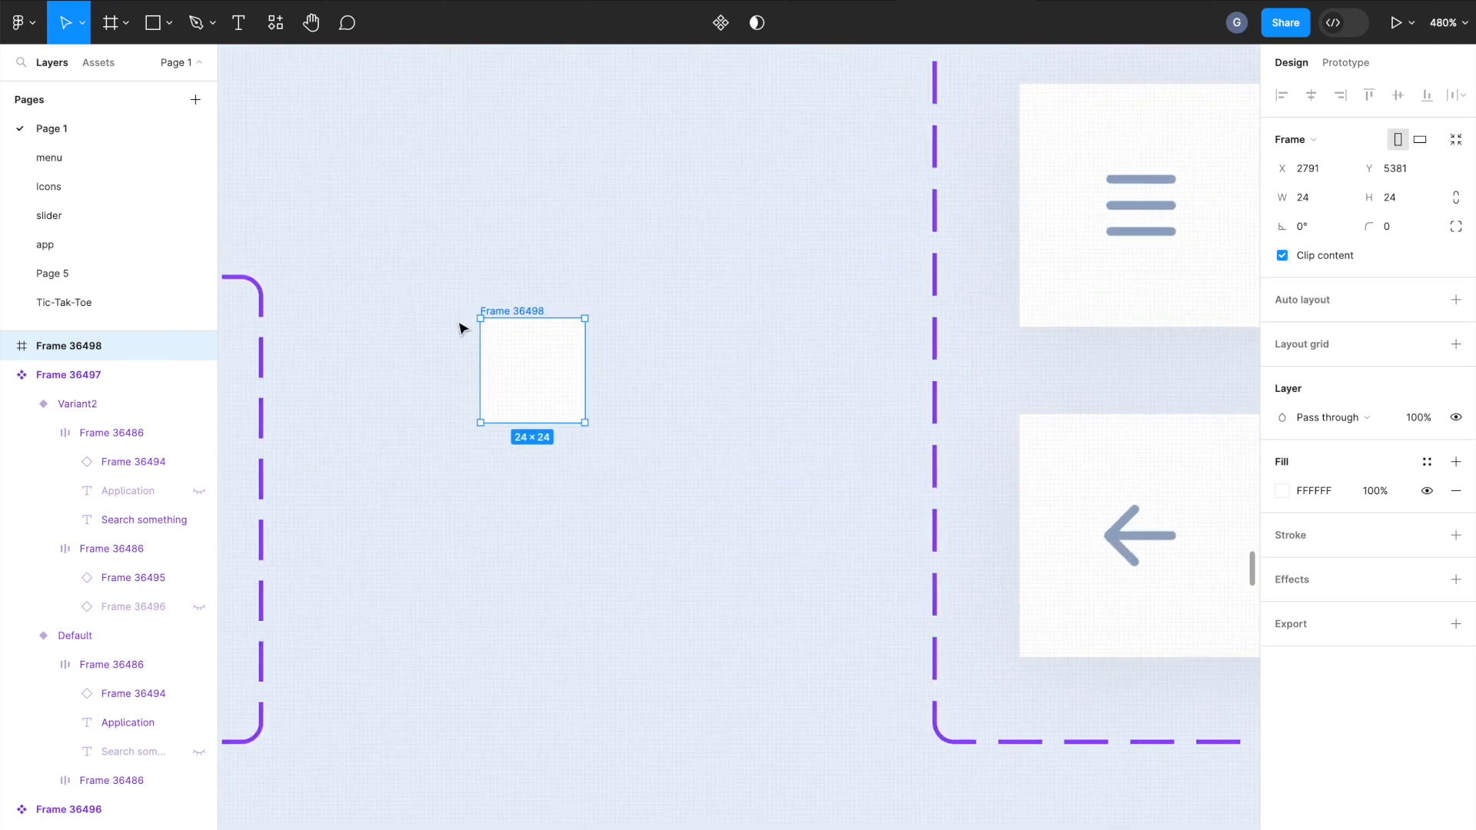
{"action": "left_click", "coordinate": [166, 32]}
{"action": "left_click", "coordinate": [144, 76]}
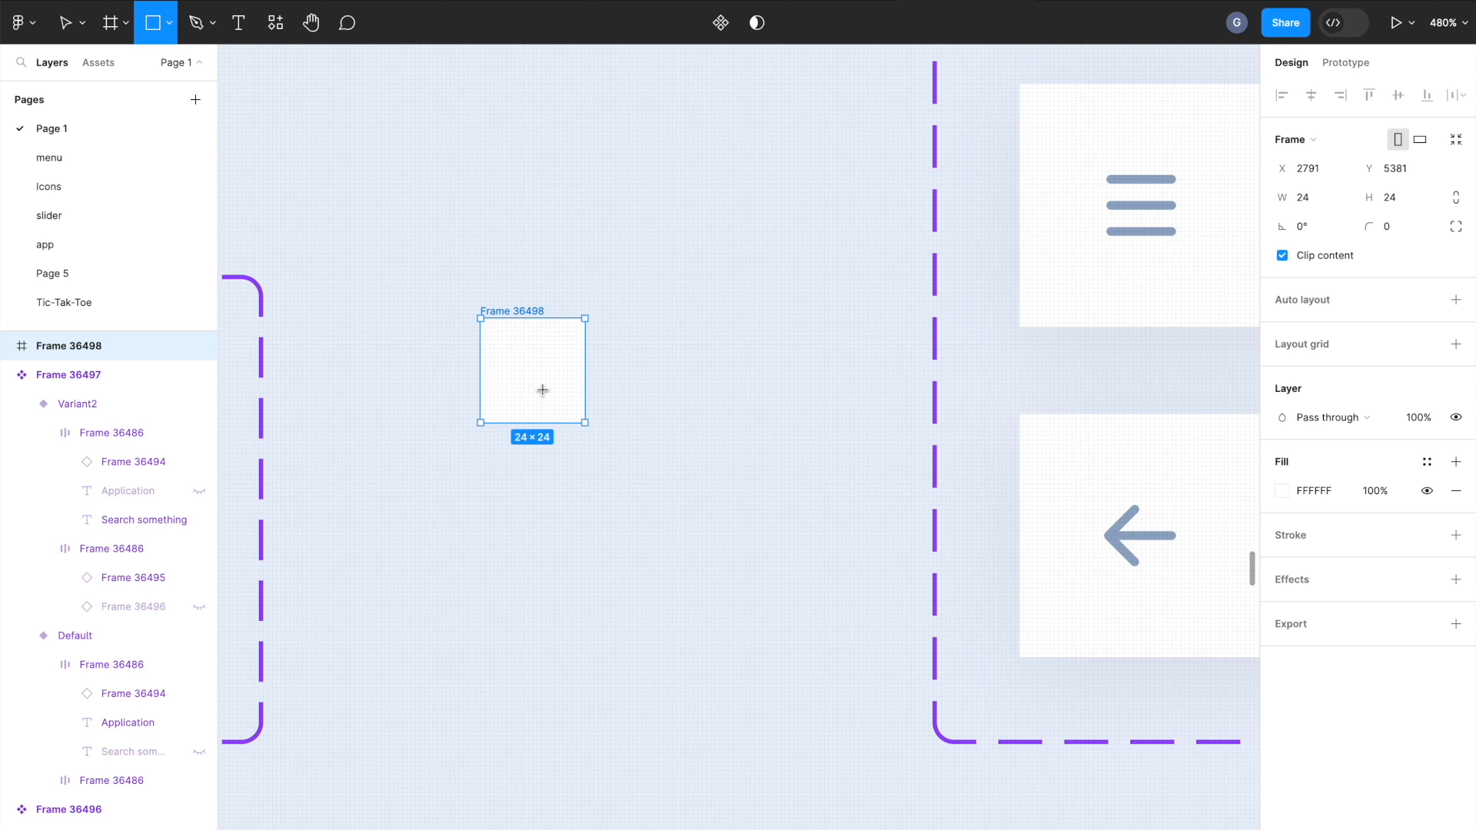
{"action": "mouse_move", "coordinate": [524, 347]}
{"action": "left_mouse_down"}
{"action": "mouse_move", "coordinate": [534, 401]}
{"action": "mouse_move", "coordinate": [525, 374]}
{"action": "left_mouse_up"}
{"action": "scroll", "coordinate": [529, 378], "scroll_direction": "up", "scroll_amount": 10}
{"action": "scroll", "coordinate": [634, 361], "scroll_direction": "down", "scroll_amount": 5}
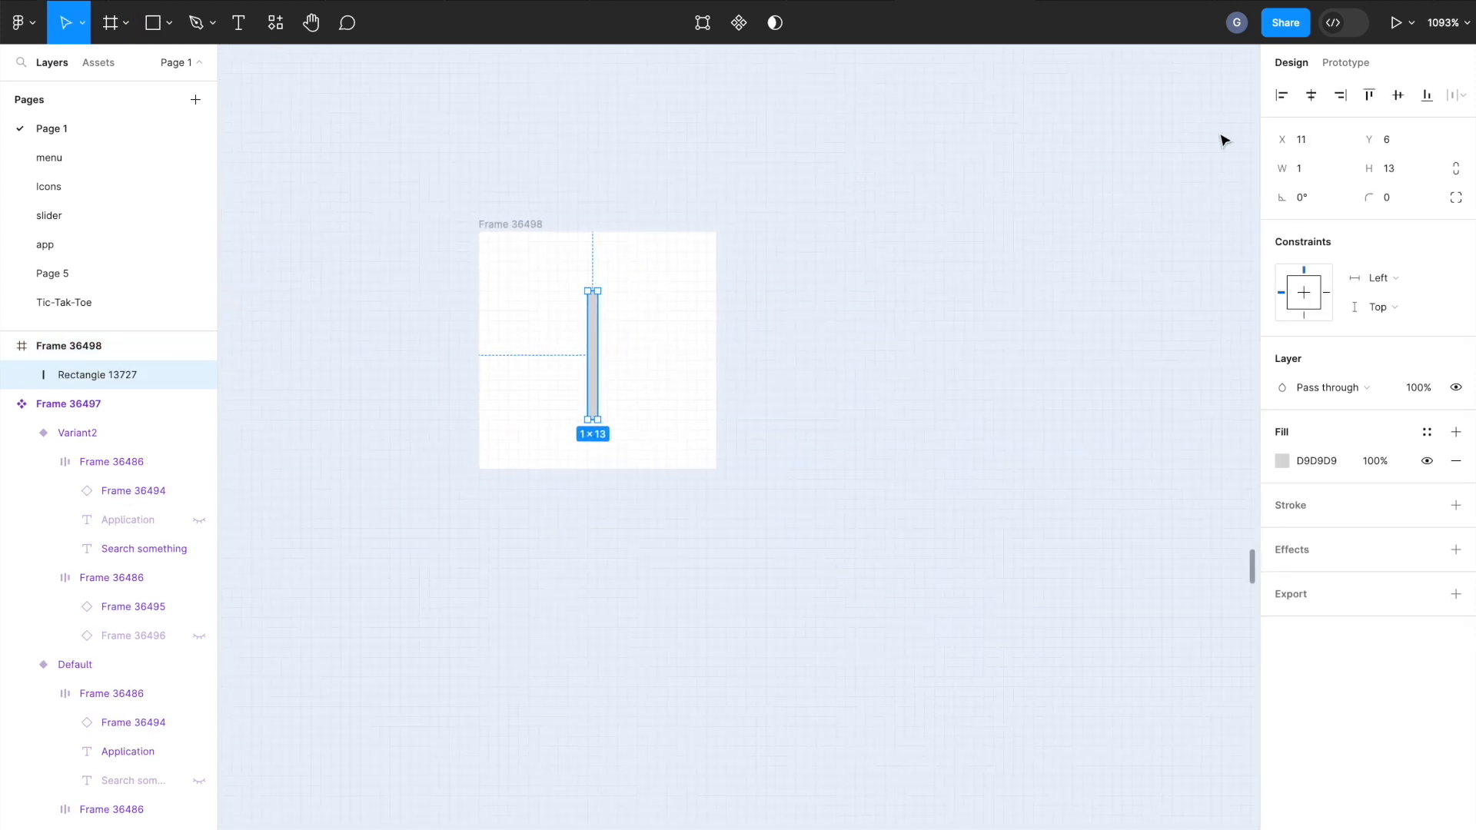
{"action": "left_click", "coordinate": [1311, 96]}
{"action": "left_click", "coordinate": [1397, 95]}
{"action": "scroll", "coordinate": [369, 381], "scroll_direction": "down", "scroll_amount": 5}
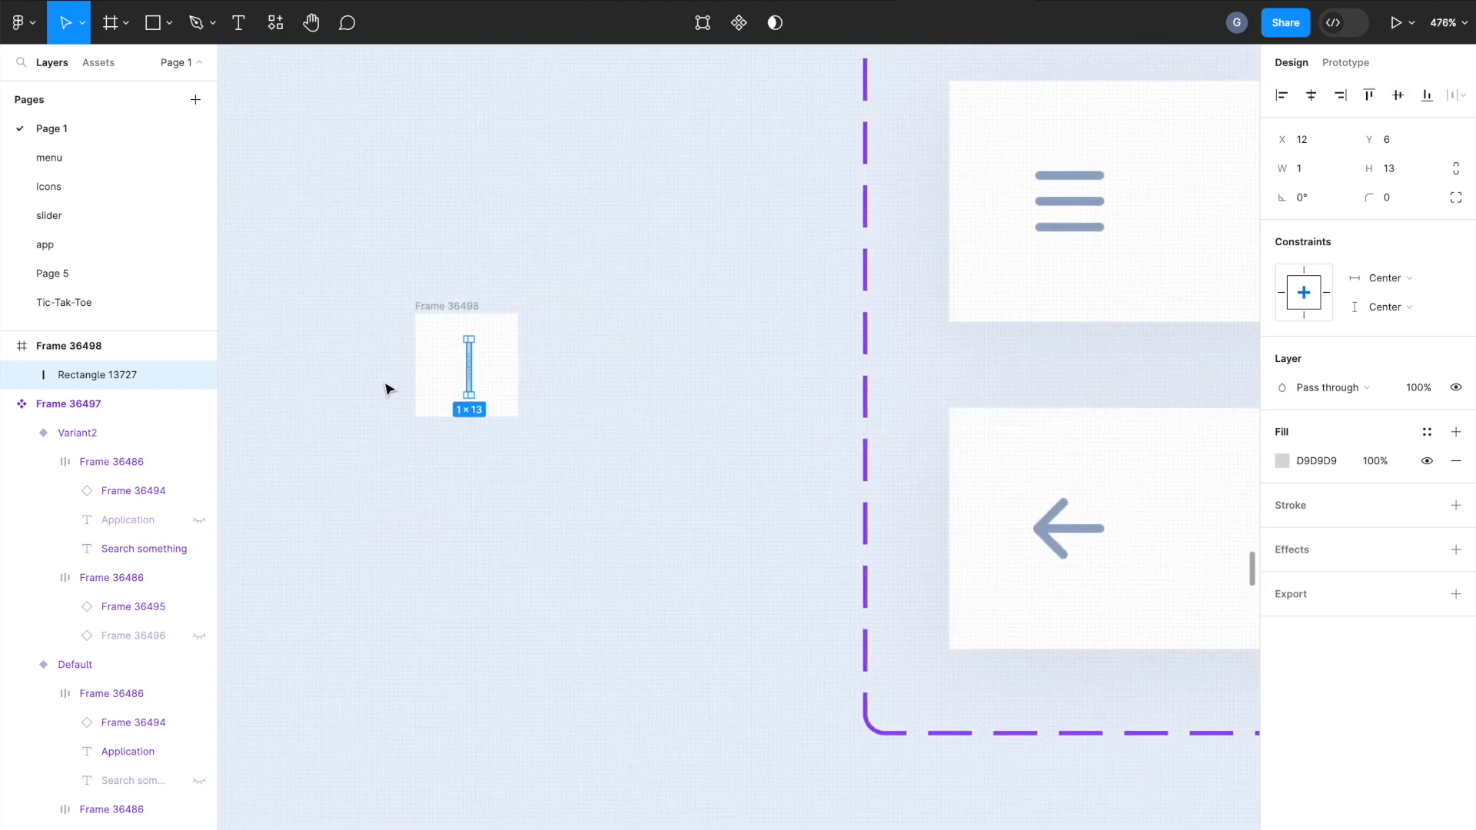
Set the thin rectangle's height to 12.
{"action": "left_click", "coordinate": [1405, 169]}
{"action": "key", "text": "Down"}
{"action": "left_click", "coordinate": [610, 541]}
Recolor the thin rectangle with the purple fill 8645FF.
{"action": "left_click", "coordinate": [476, 377]}
{"action": "key", "text": "i"}
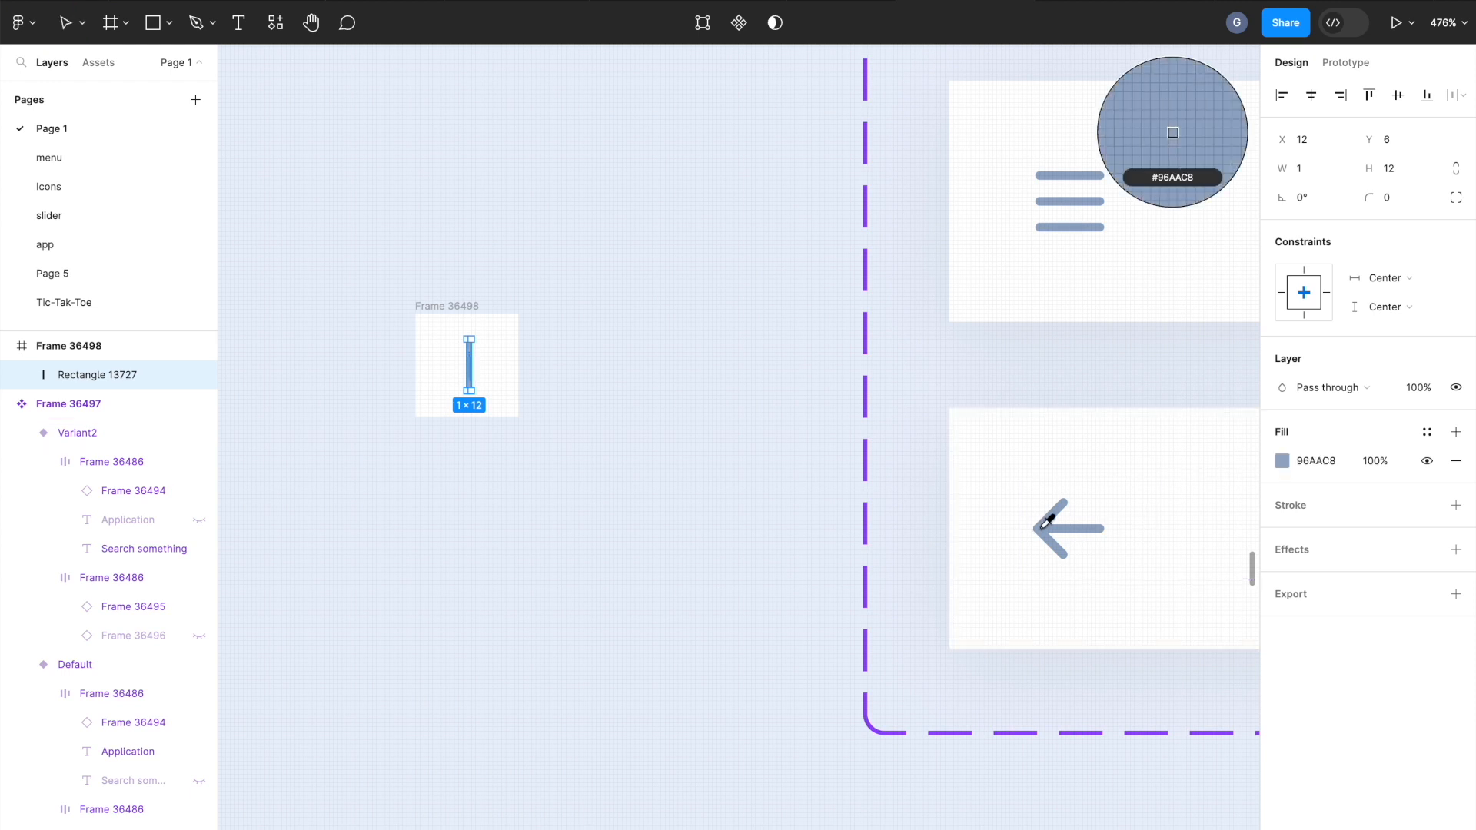
{"action": "left_click", "coordinate": [1091, 201]}
{"action": "left_click", "coordinate": [1282, 460]}
{"action": "type", "text": "8645FF"}
{"action": "key", "text": "Return"}
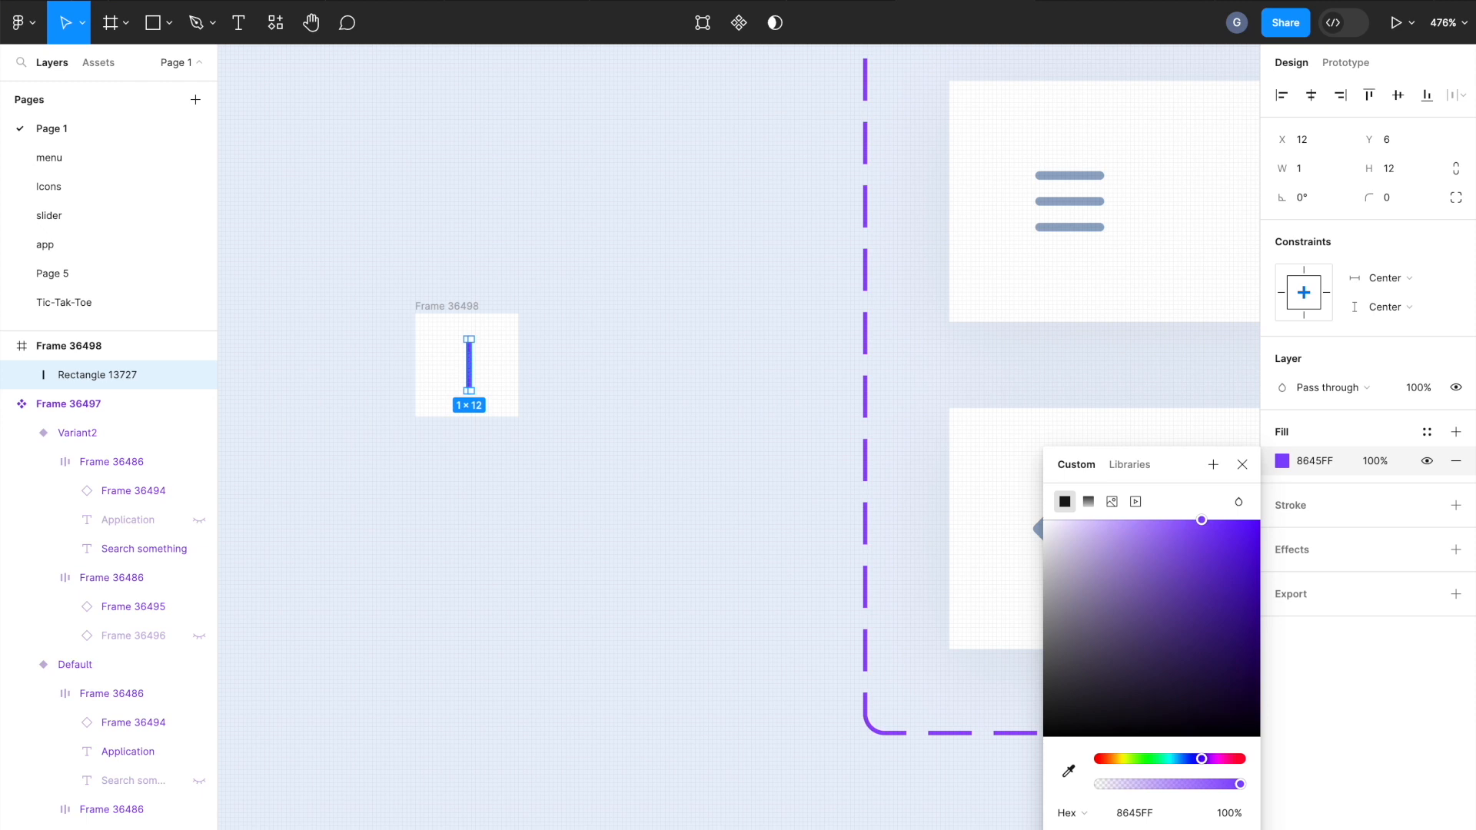
{"action": "left_click", "coordinate": [730, 587]}
Convert the 24 × 24 cursor frame into a component and add a second variant.
{"action": "left_click", "coordinate": [451, 307]}
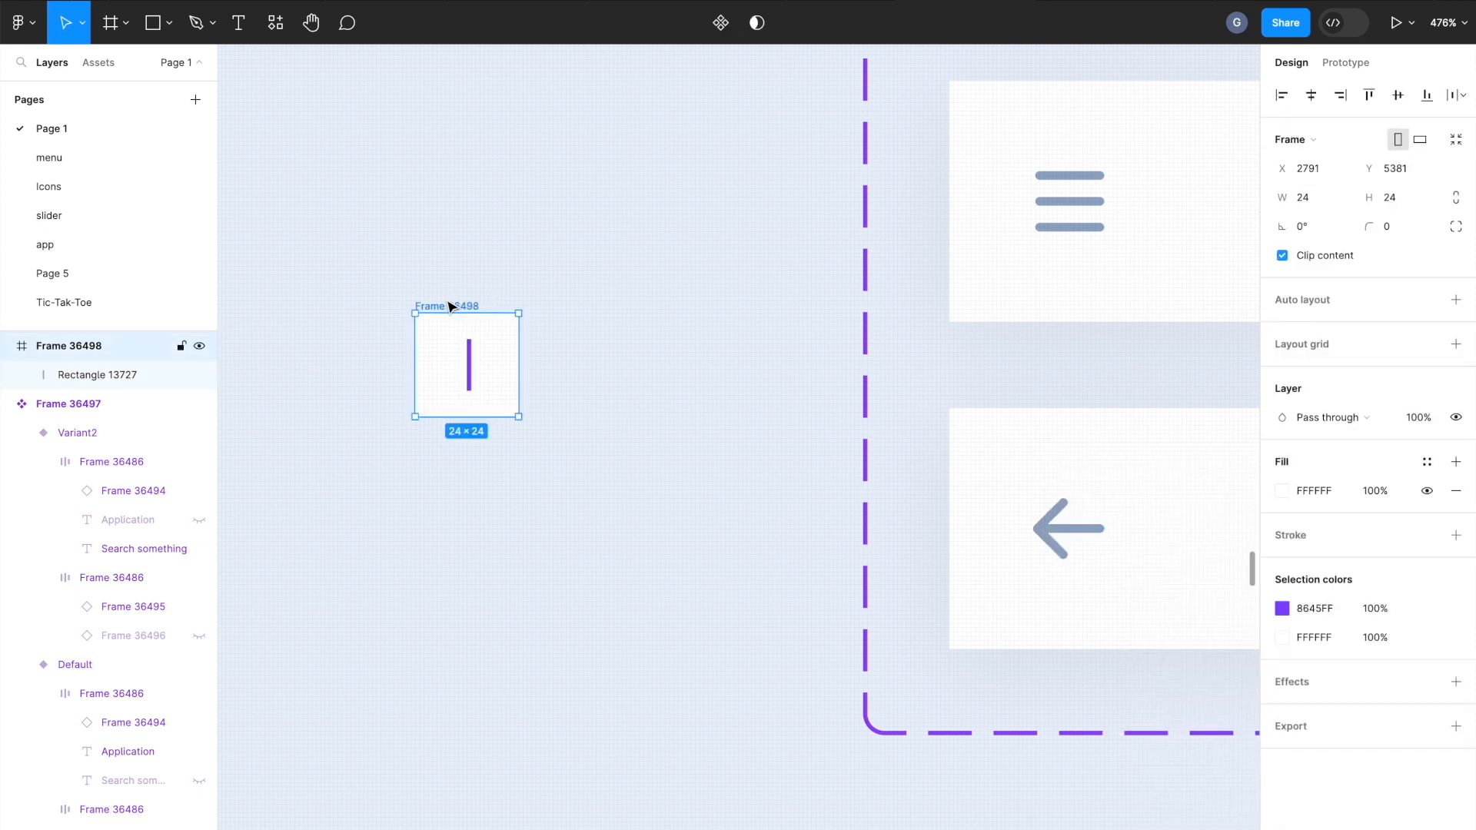
{"action": "left_click", "coordinate": [721, 22]}
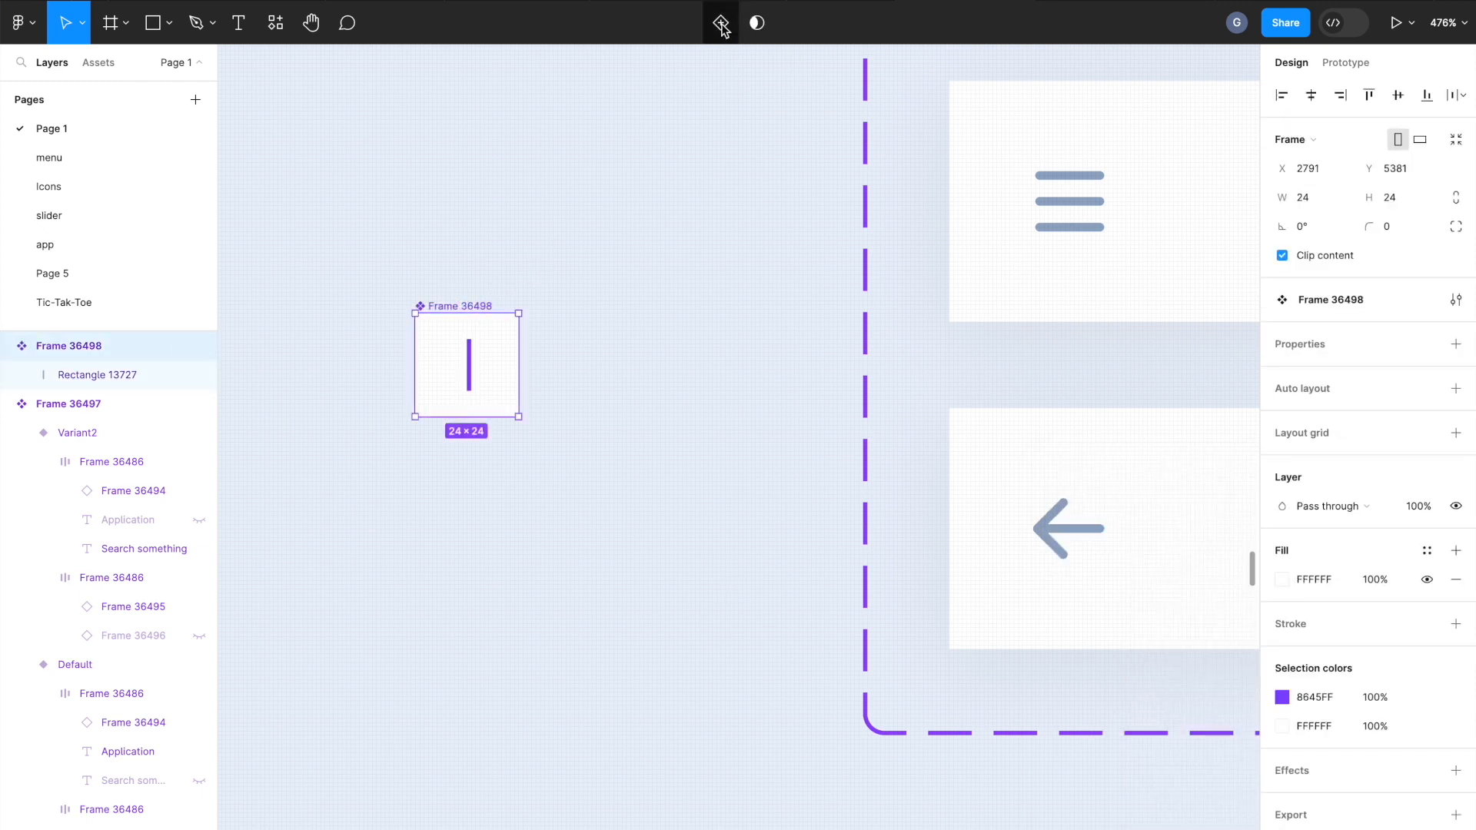
{"action": "left_click", "coordinate": [720, 22]}
Lower the layer opacity of the cursor line in the second variant until it is fully transparent.
{"action": "left_click", "coordinate": [542, 484]}
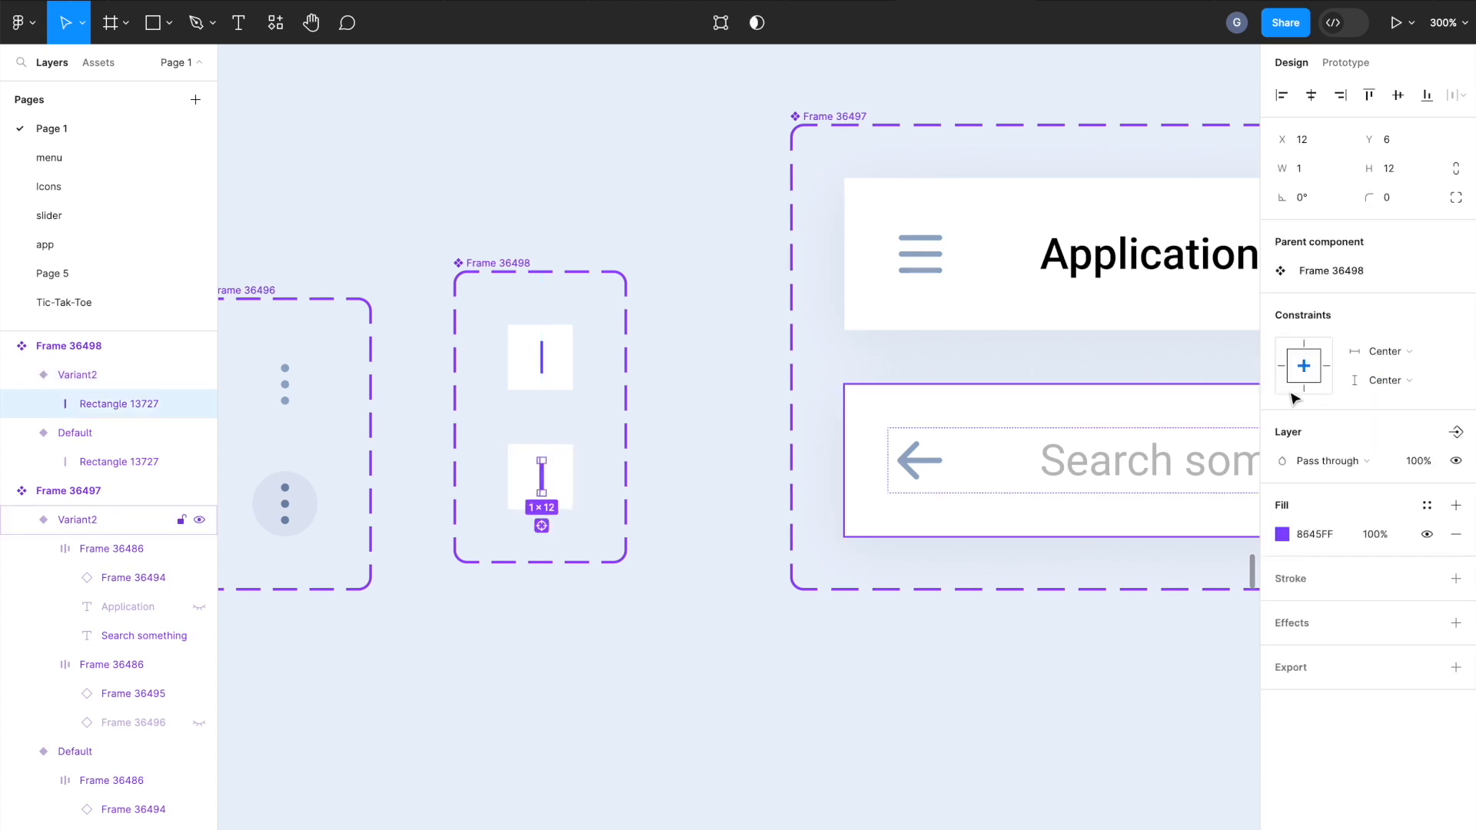
{"action": "left_click", "coordinate": [1431, 463]}
{"action": "type", "text": "90"}
{"action": "key", "text": "Return"}
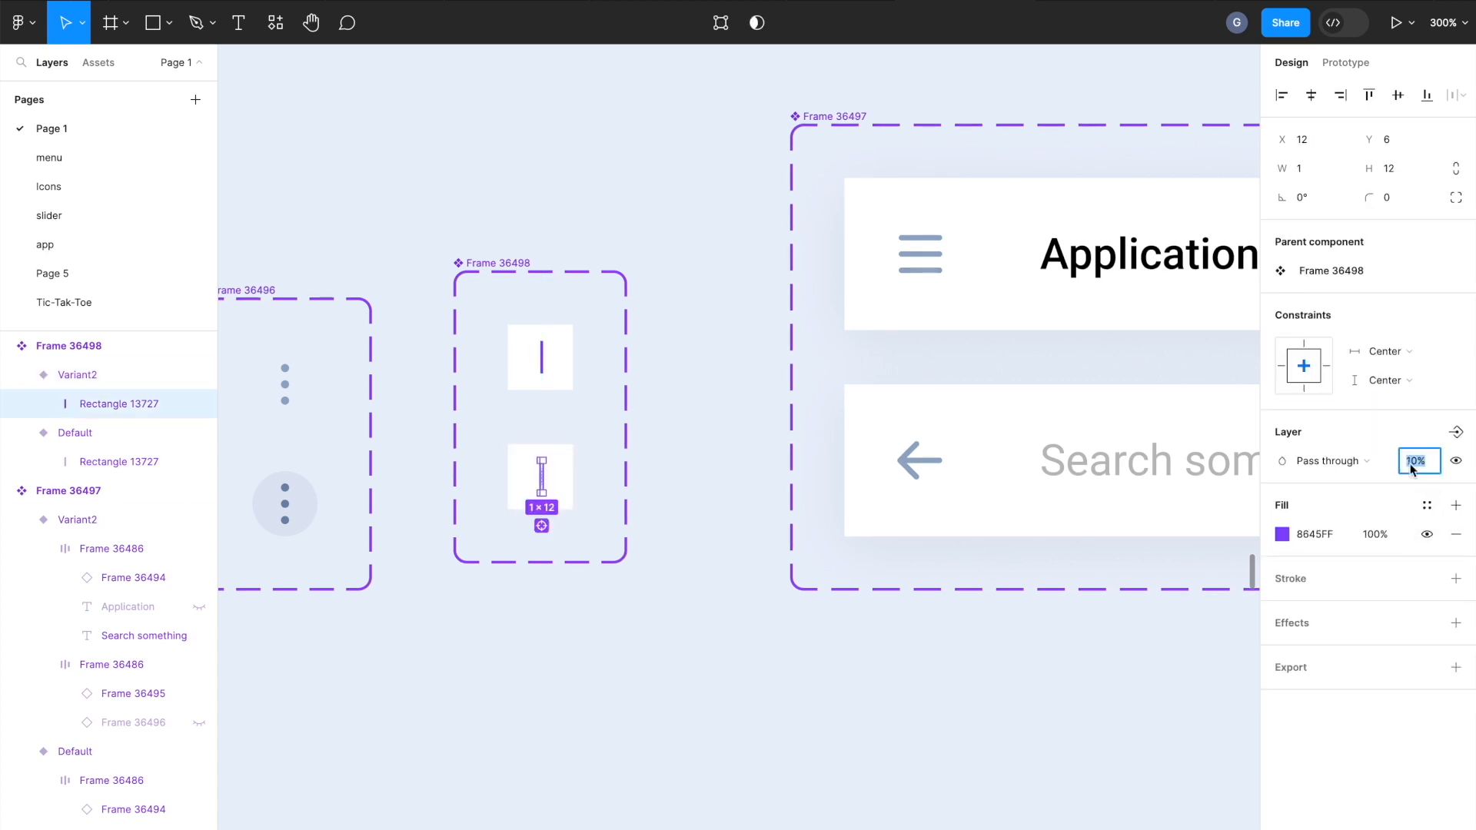
{"action": "left_click", "coordinate": [708, 503]}
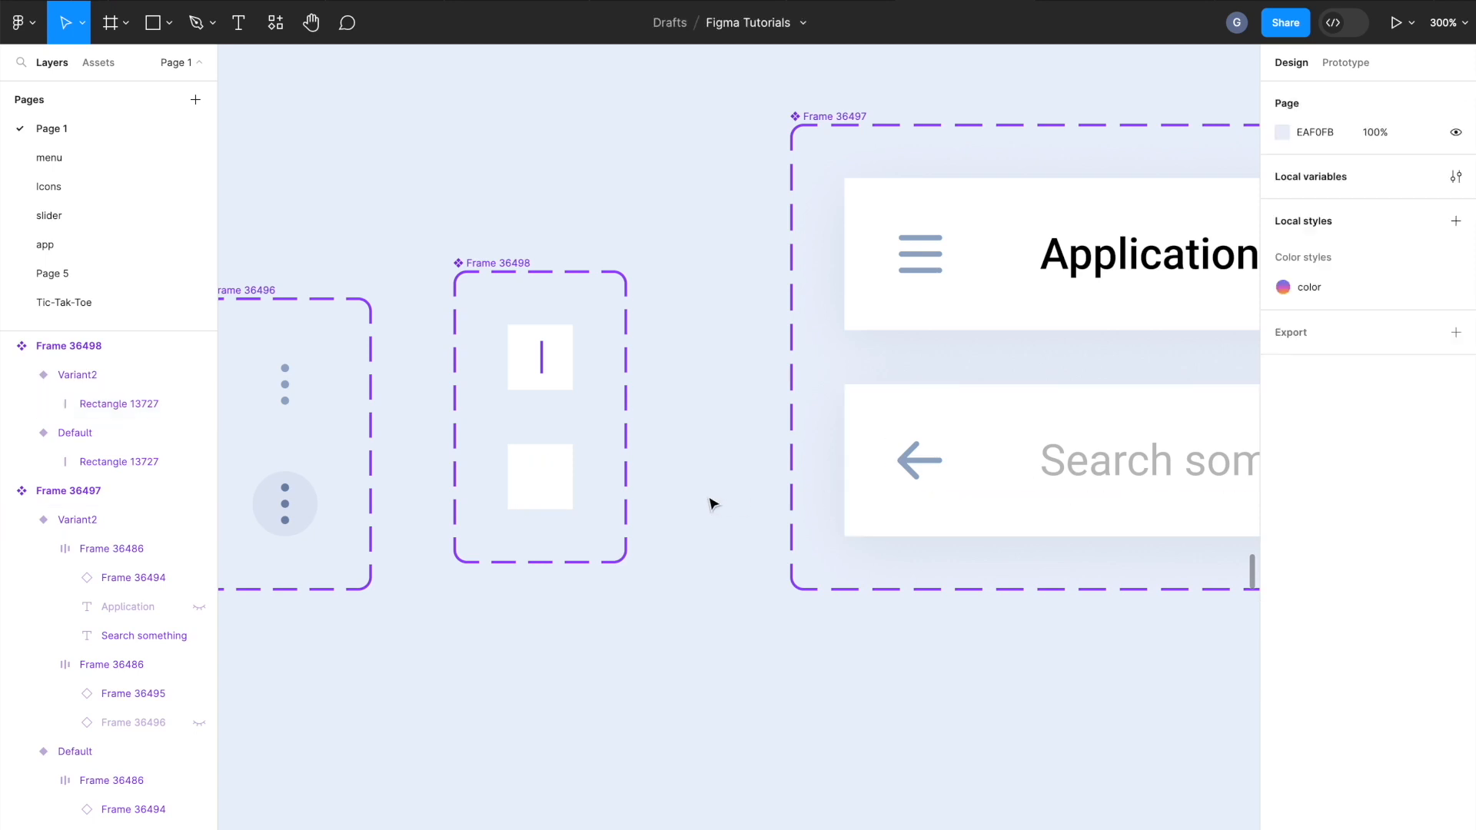
Hide the white fill on both cursor variants.
{"action": "left_click", "coordinate": [562, 384]}
{"action": "left_click", "coordinate": [558, 465], "text": "shift"}
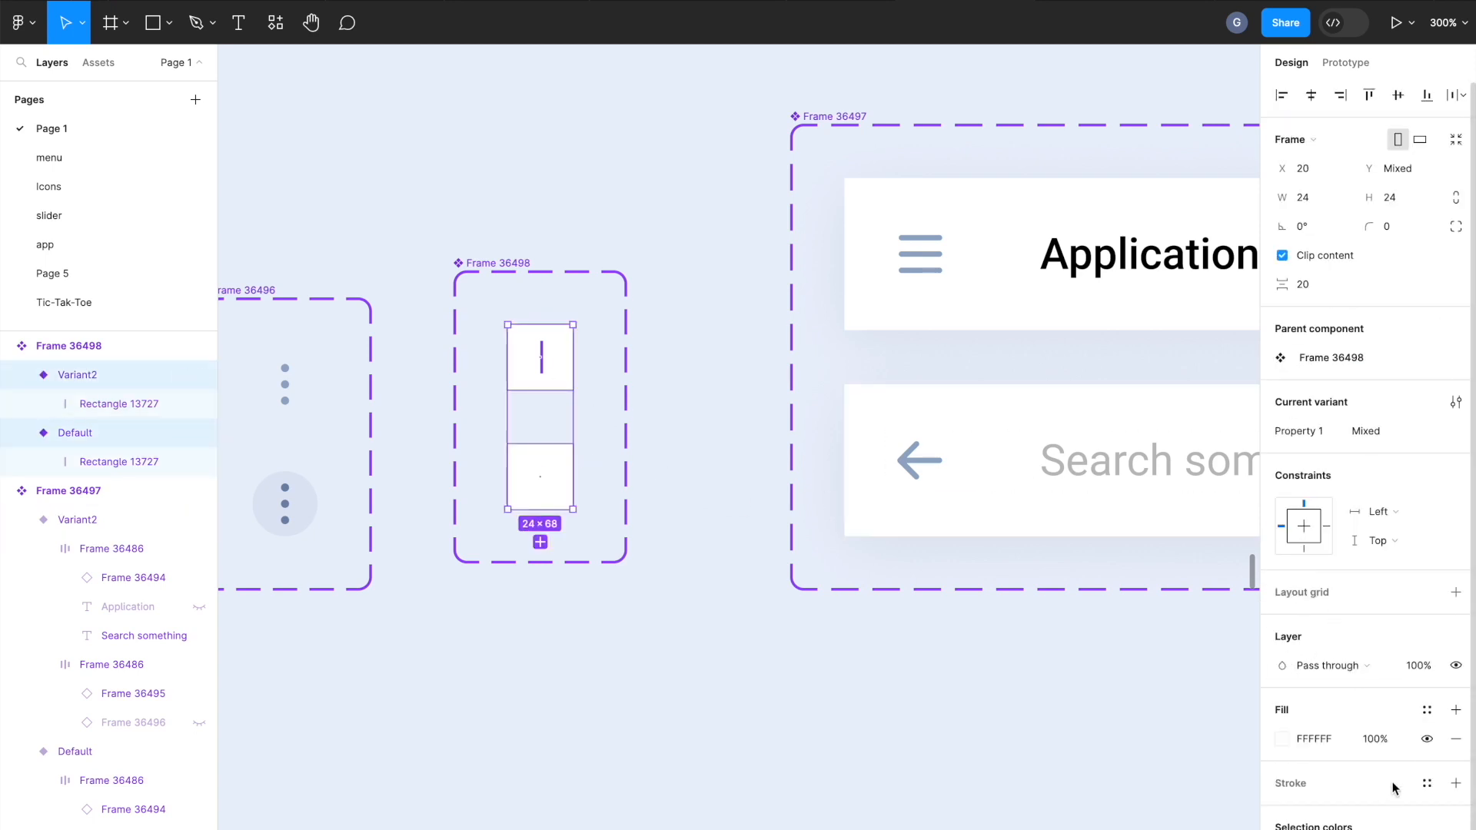
{"action": "left_click", "coordinate": [1426, 738]}
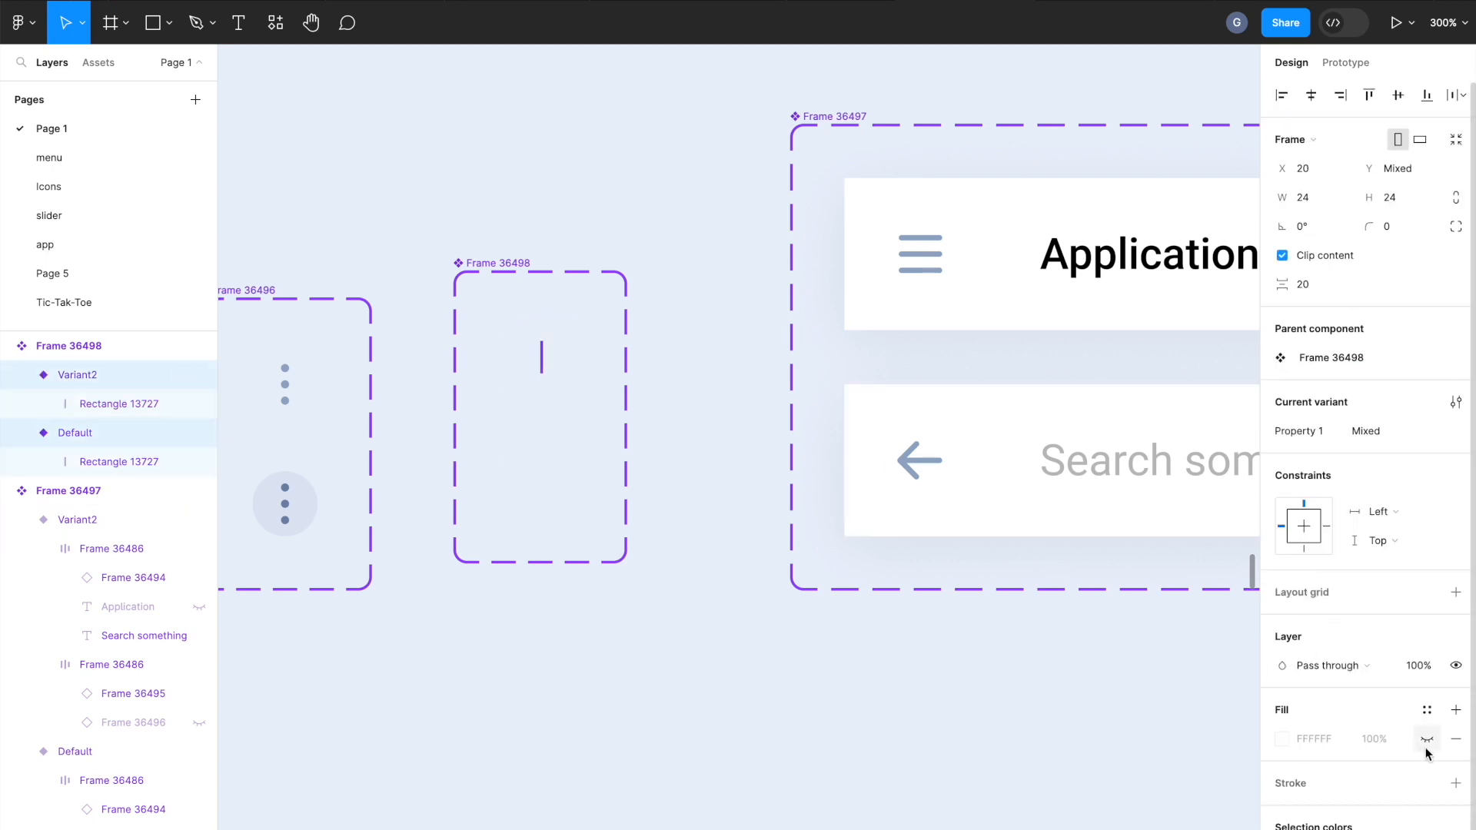
Link the default cursor variant to Variant2 with an After delay trigger of 800 ms and a Gentle Smart animate transition.
{"action": "left_click", "coordinate": [1345, 62]}
{"action": "left_click_drag", "start_coordinate": [572, 357], "coordinate": [554, 444]}
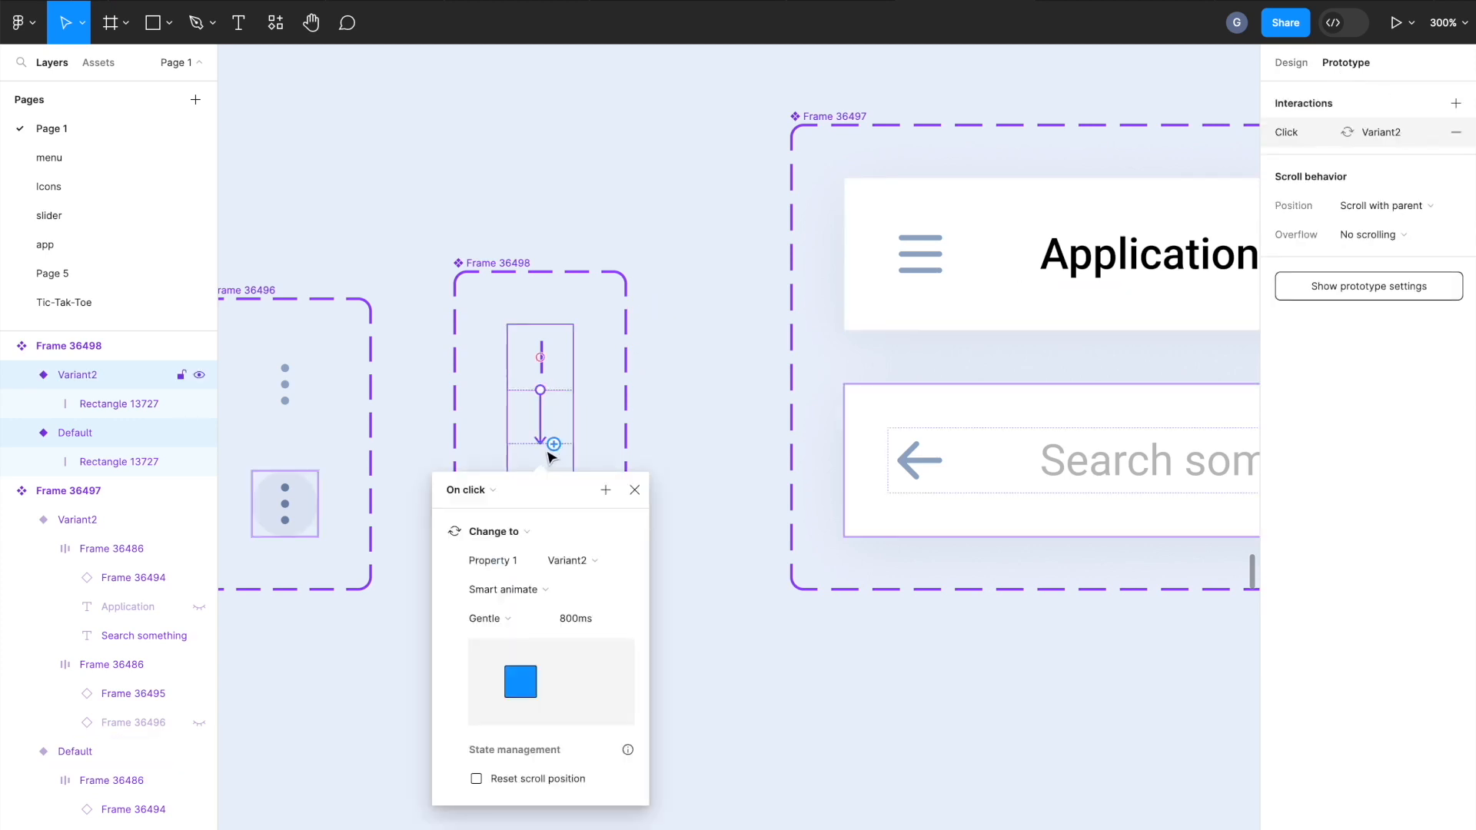
{"action": "left_click", "coordinate": [483, 501]}
{"action": "left_click", "coordinate": [485, 712]}
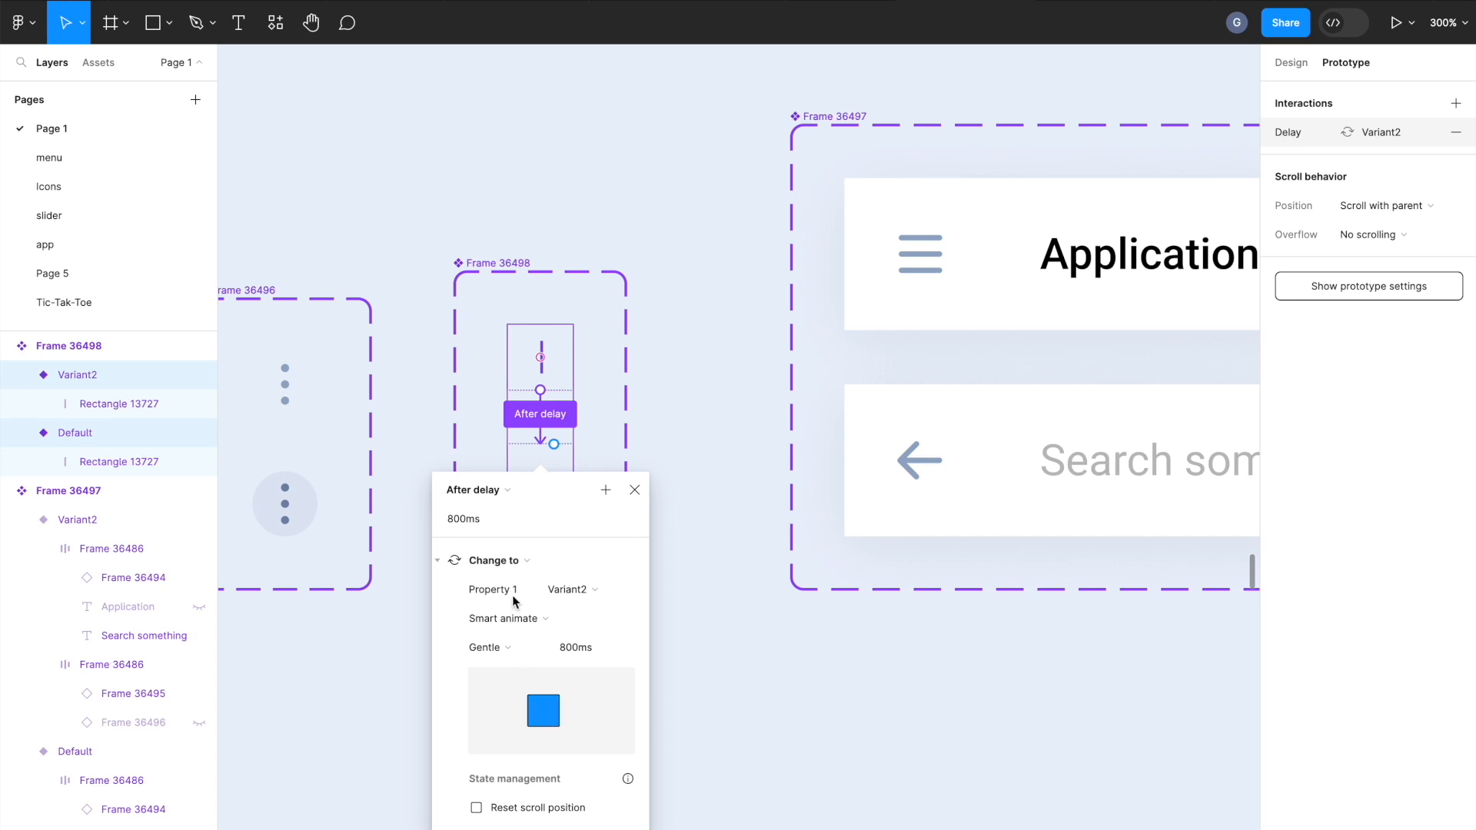
{"action": "left_click", "coordinate": [457, 521]}
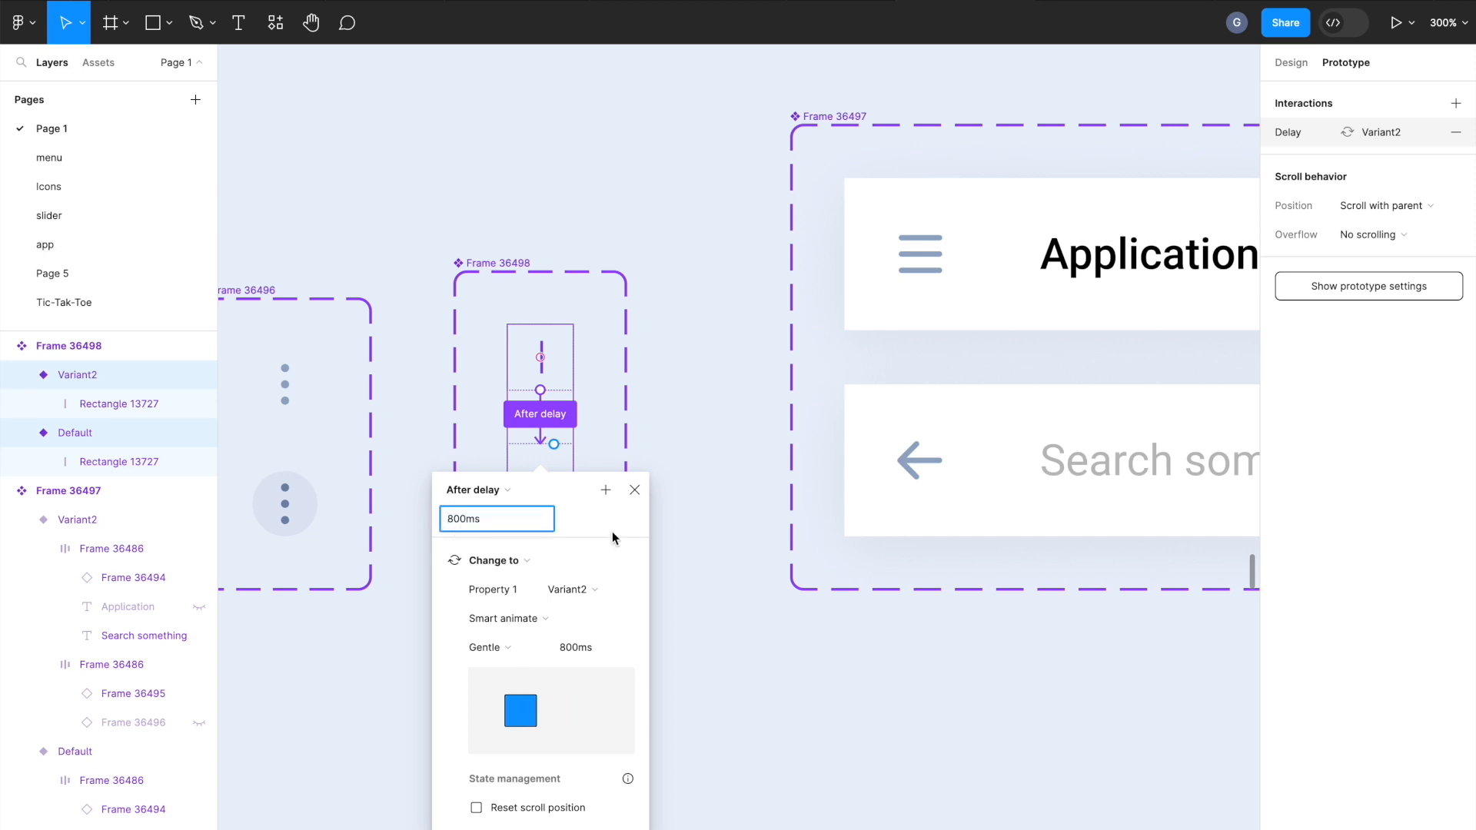
{"action": "left_click", "coordinate": [604, 459]}
Link the cursor's Variant2 back to Default with an 800 ms After delay trigger and a Gentle Smart animate transition.
{"action": "left_click", "coordinate": [569, 465]}
{"action": "left_click_drag", "start_coordinate": [572, 476], "coordinate": [542, 358]}
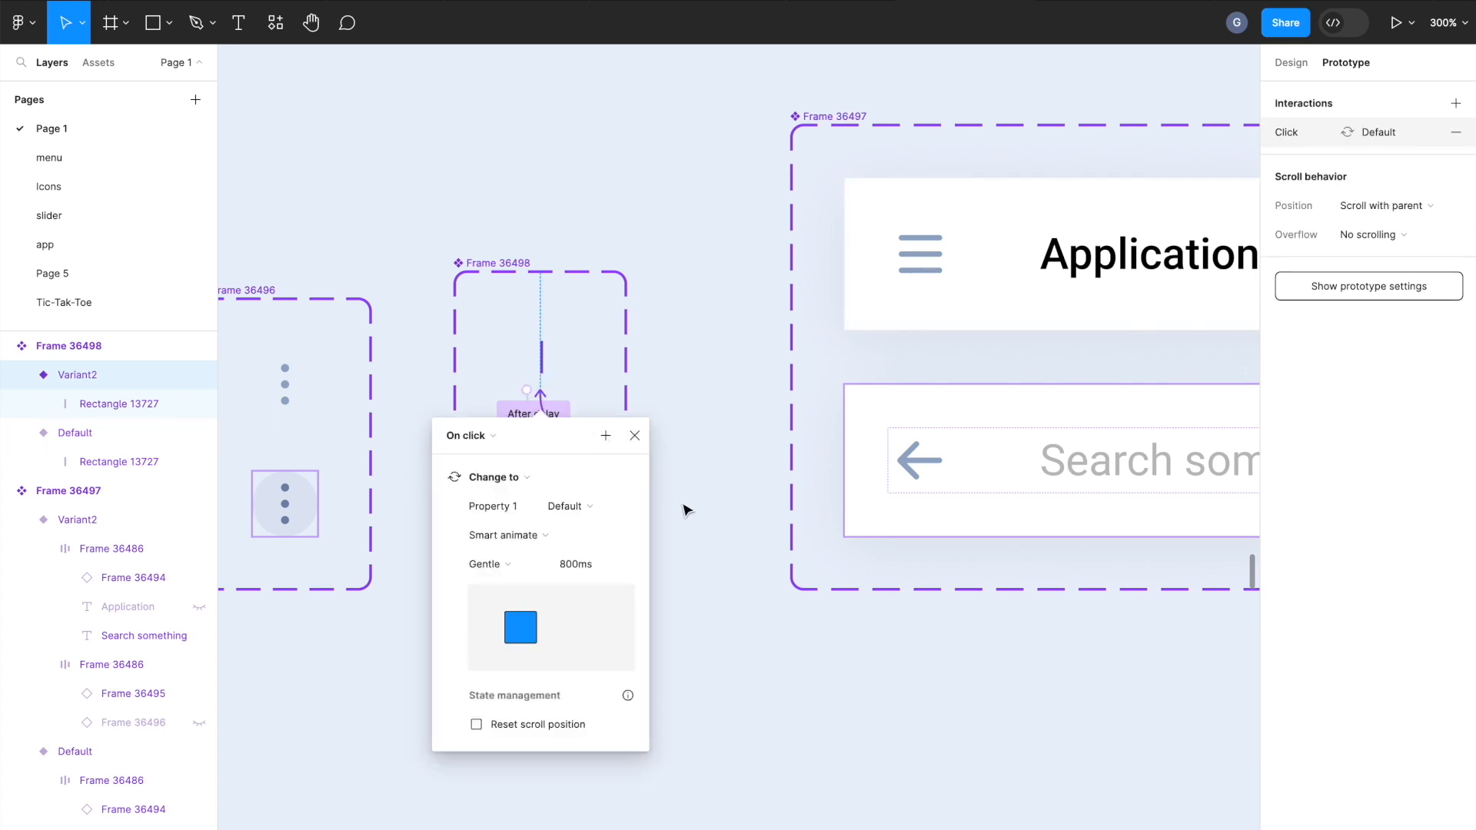
{"action": "left_click", "coordinate": [467, 435]}
{"action": "left_click", "coordinate": [471, 661]}
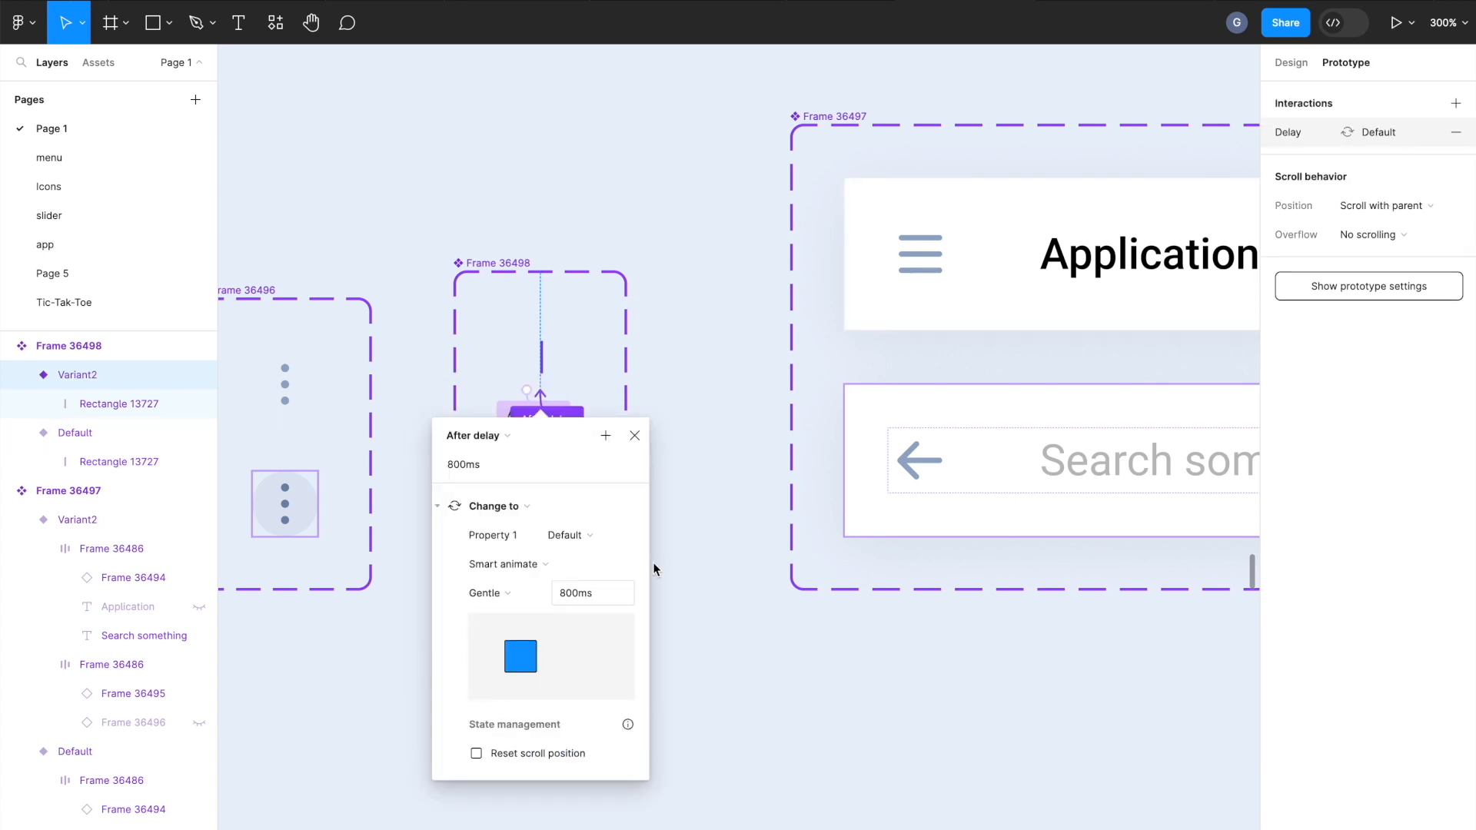
{"action": "left_click", "coordinate": [700, 513]}
Insert a cursor component instance in the search variant, give it absolute position, and place its line just before the Search something text.
{"action": "scroll", "coordinate": [700, 513], "scroll_direction": "right", "scroll_amount": 5}
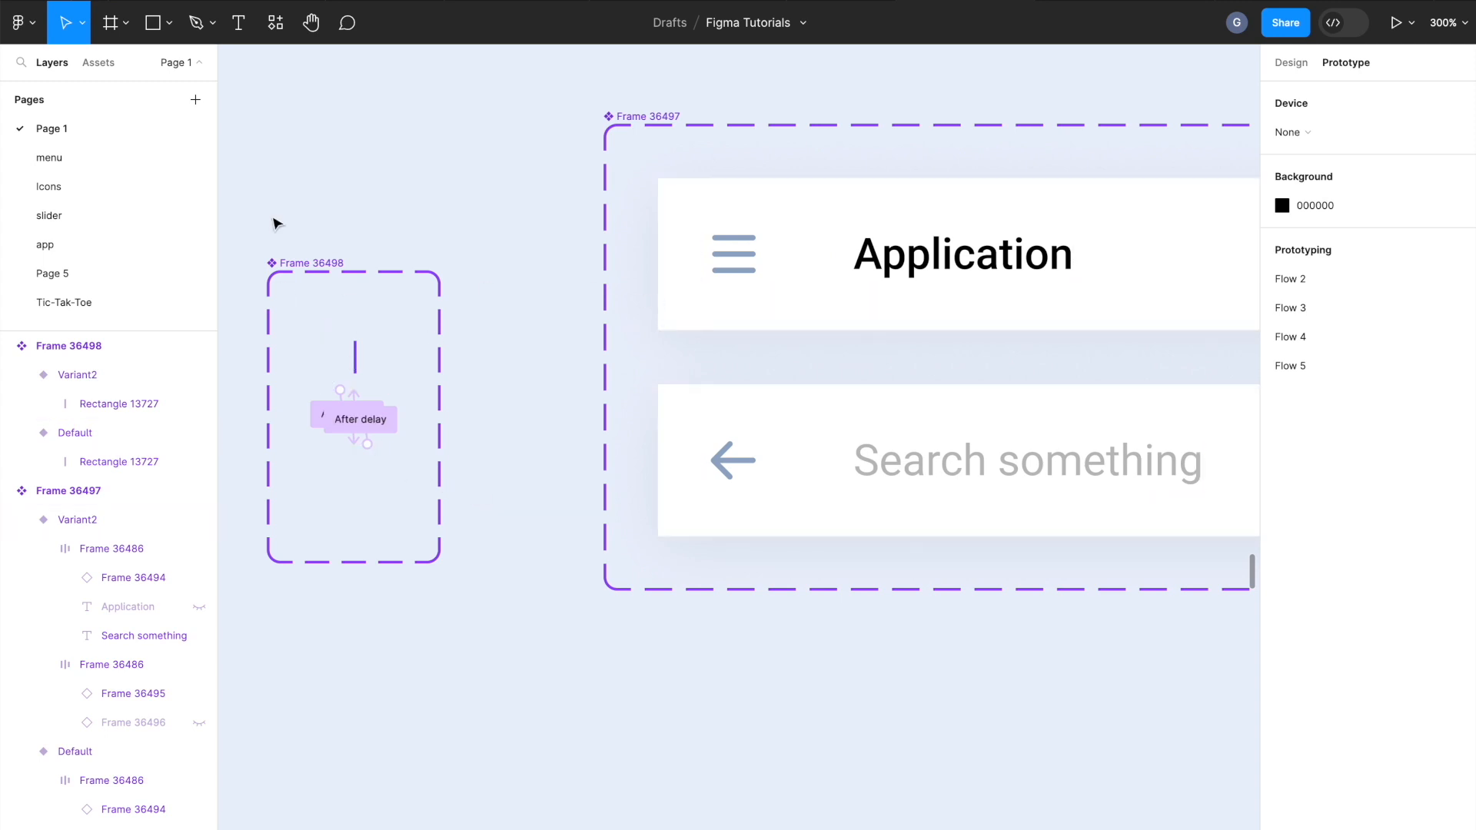
{"action": "left_click", "coordinate": [97, 63]}
{"action": "left_click_drag", "start_coordinate": [62, 722], "coordinate": [866, 471]}
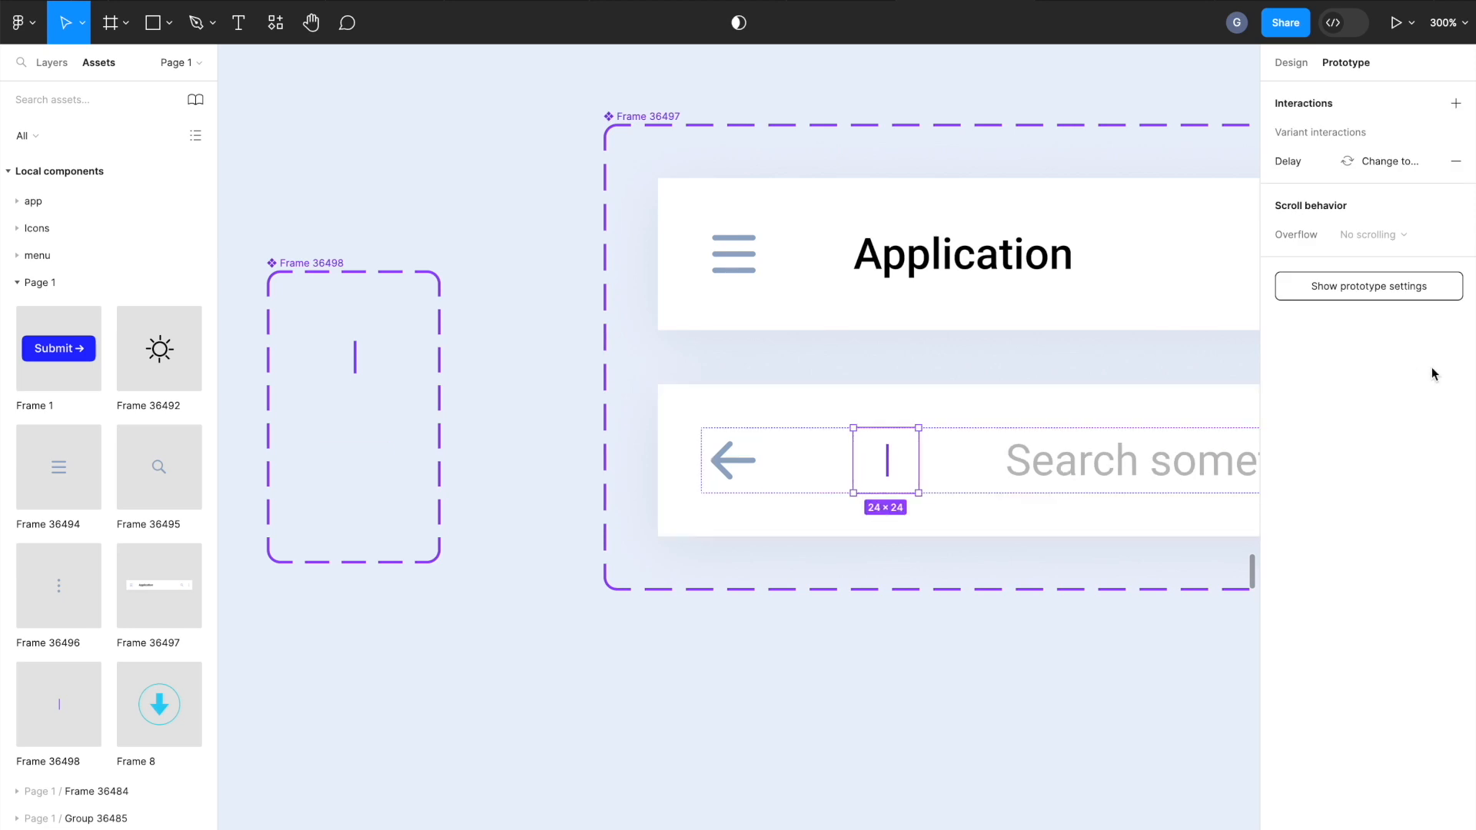
{"action": "left_click", "coordinate": [1291, 65]}
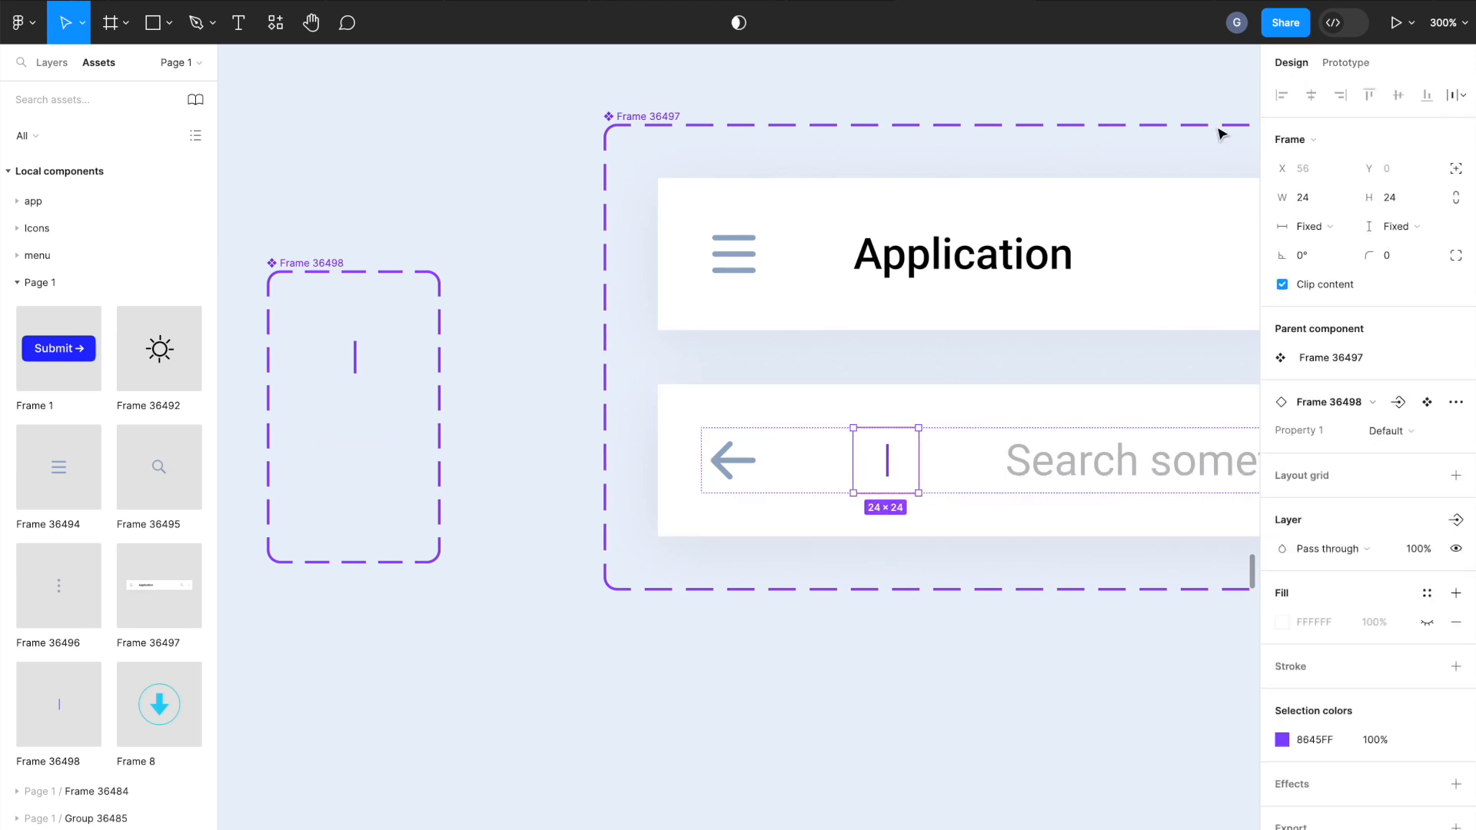
{"action": "left_click", "coordinate": [1456, 168]}
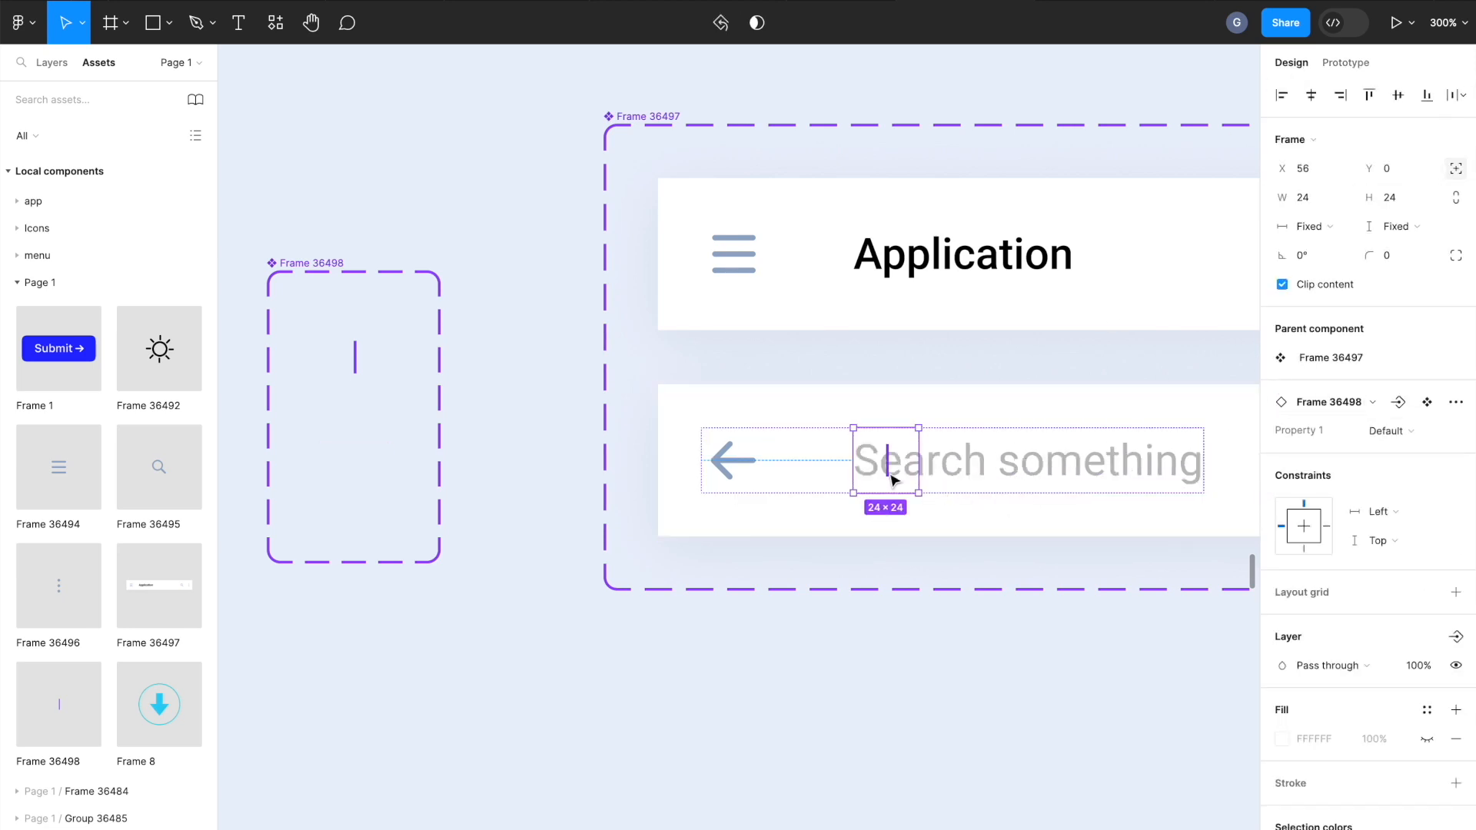
{"action": "left_click_drag", "start_coordinate": [887, 475], "coordinate": [853, 481]}
Stretch the line in the default cursor variant to the full 24 px height of its frame.
{"action": "left_click", "coordinate": [355, 358]}
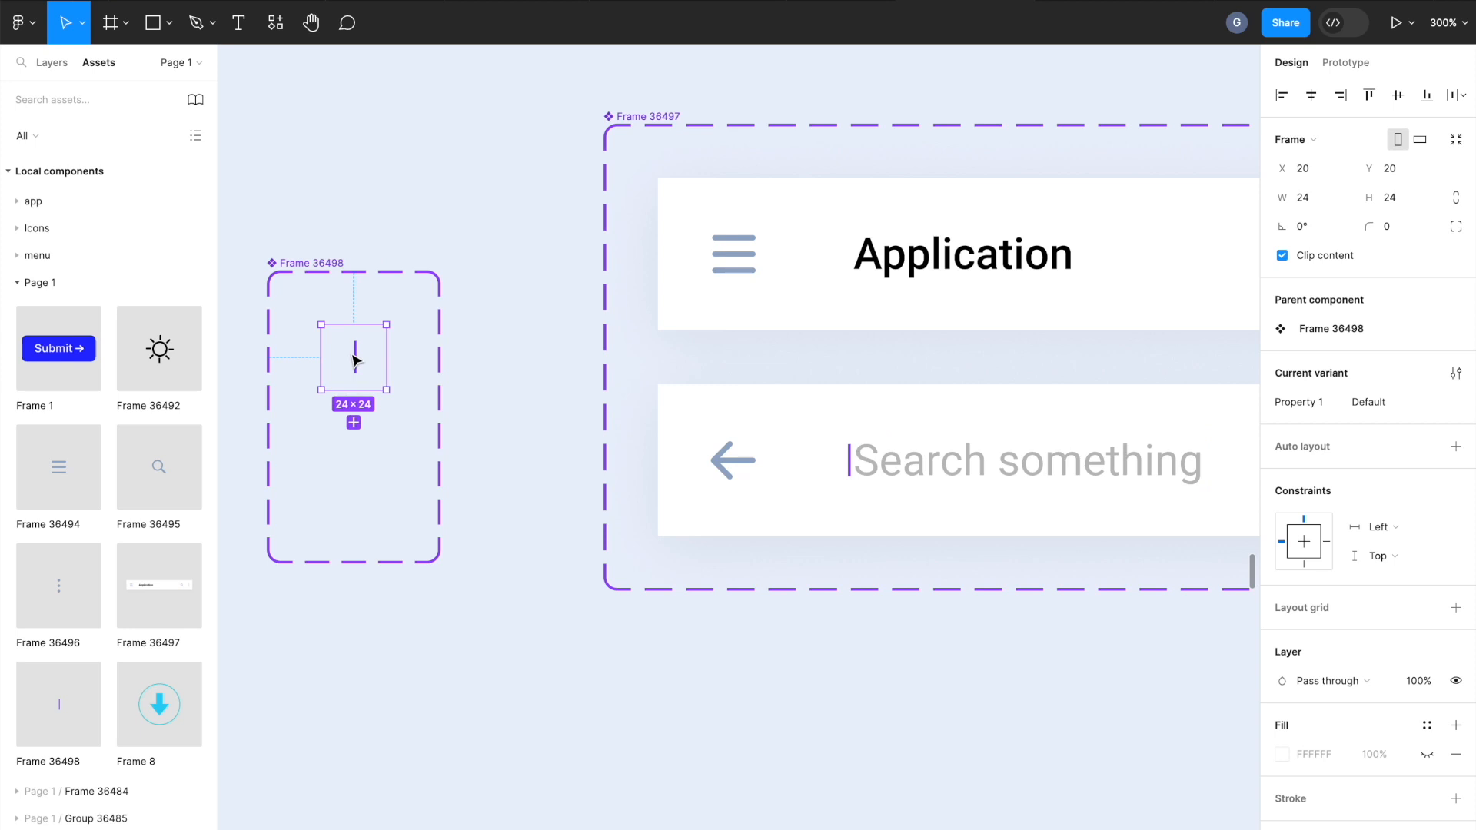
{"action": "left_click_drag", "start_coordinate": [355, 340], "coordinate": [356, 326]}
{"action": "left_click", "coordinate": [472, 481]}
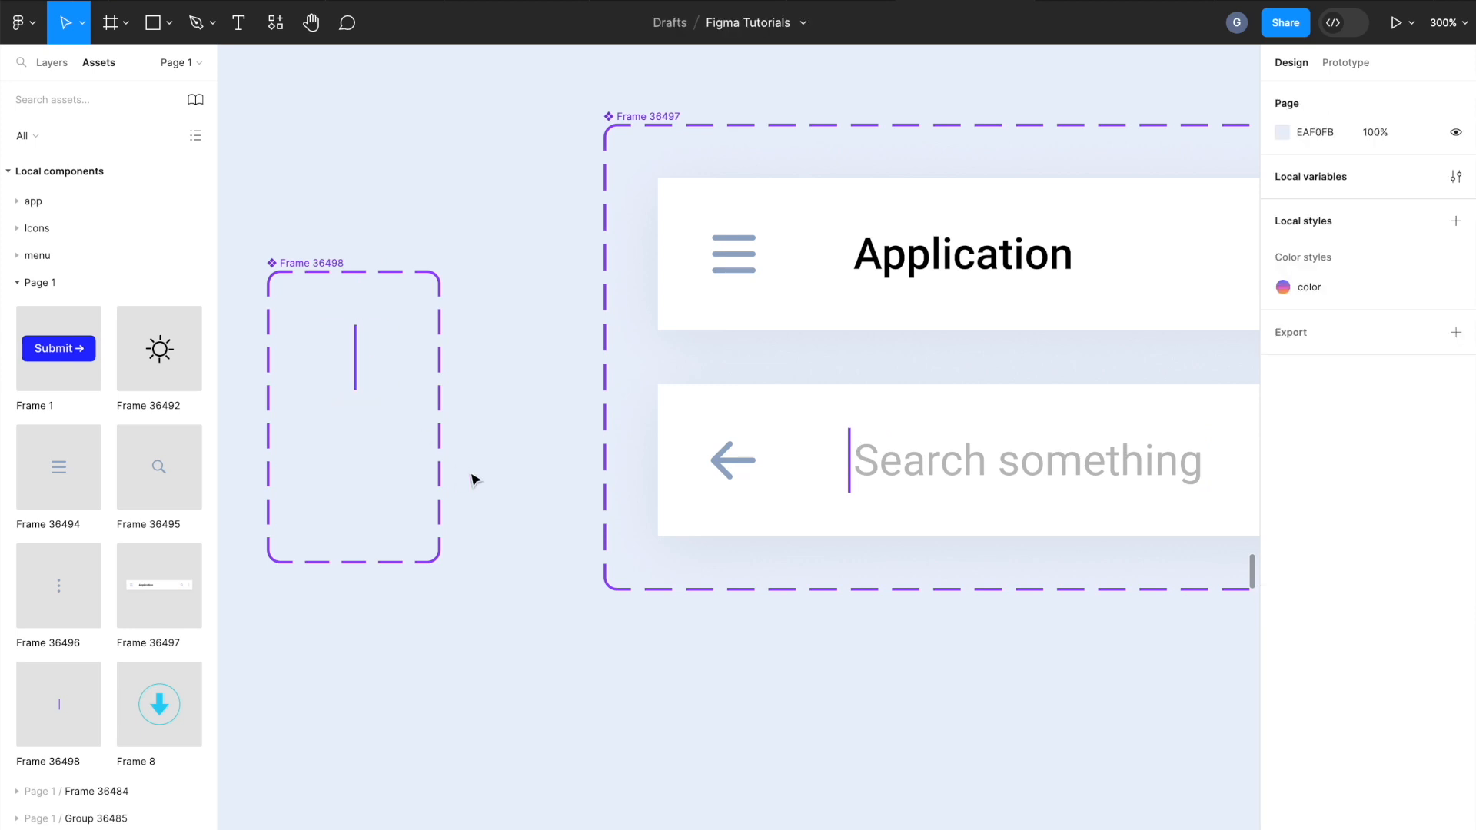
Place an instance of the app bar component in the slide frame and center it horizontally and vertically.
{"action": "left_click_drag", "start_coordinate": [159, 586], "coordinate": [705, 536]}
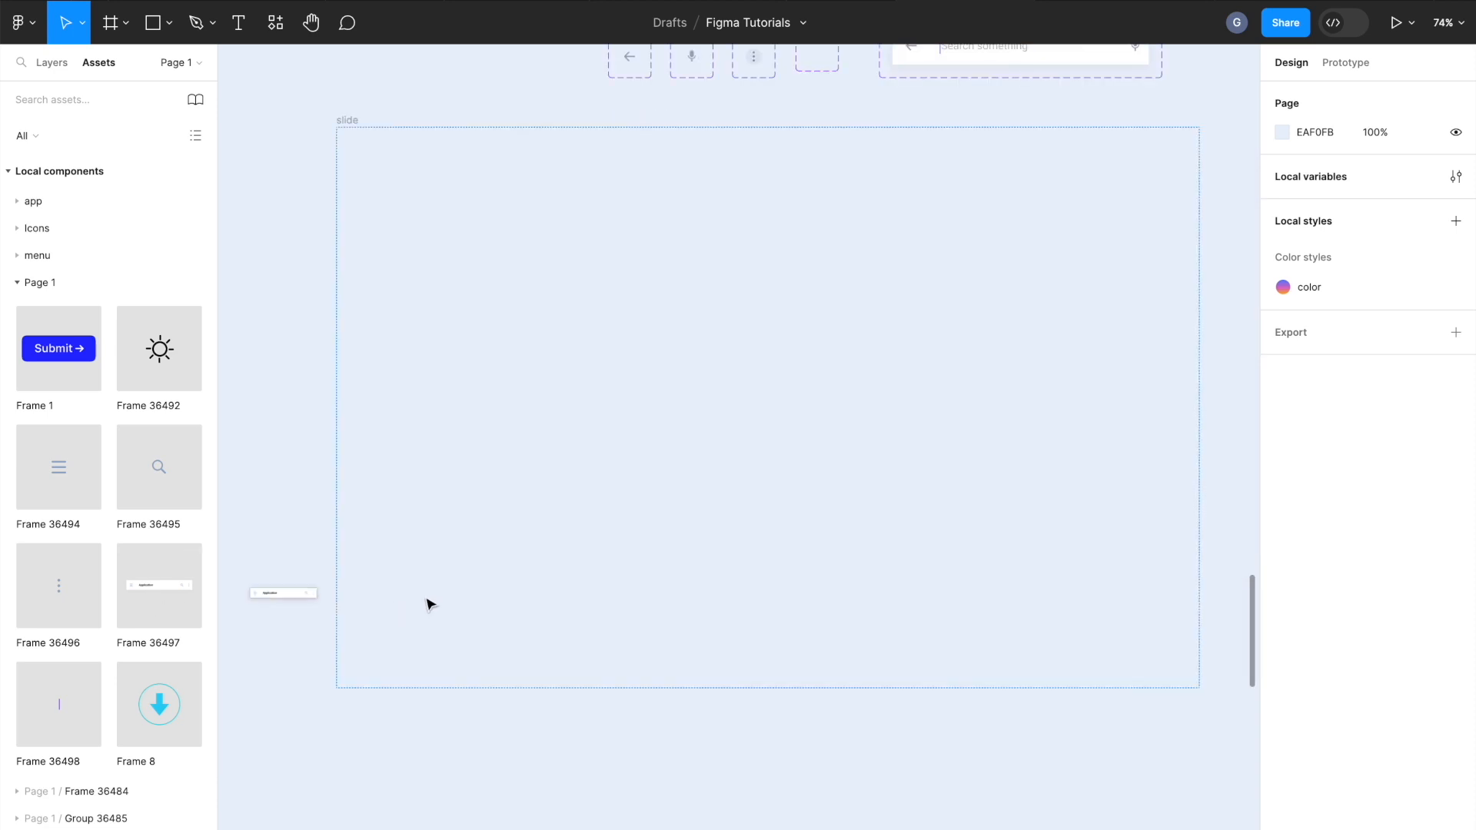
{"action": "left_click", "coordinate": [1313, 95]}
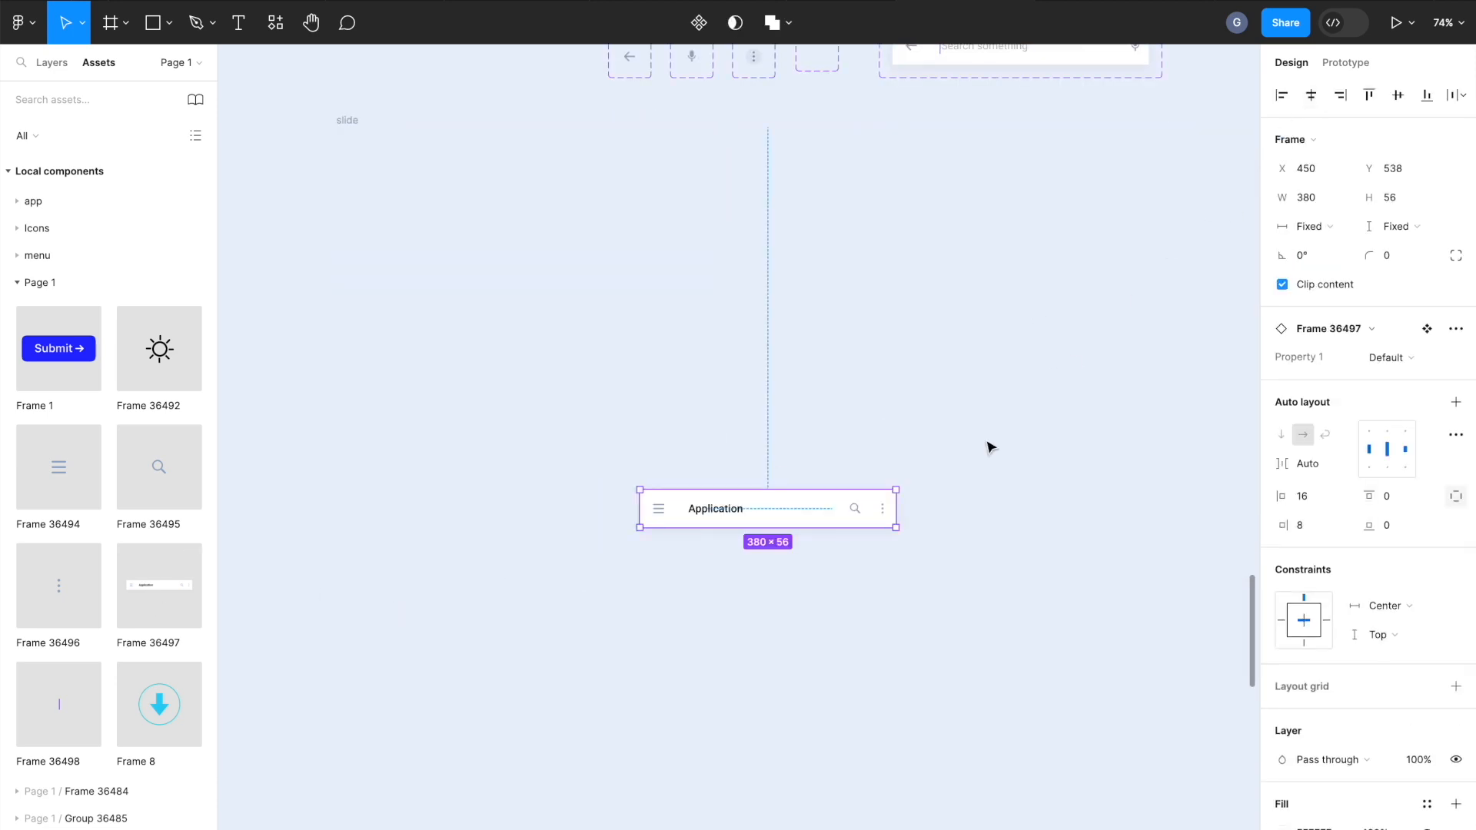
{"action": "left_click", "coordinate": [1398, 95]}
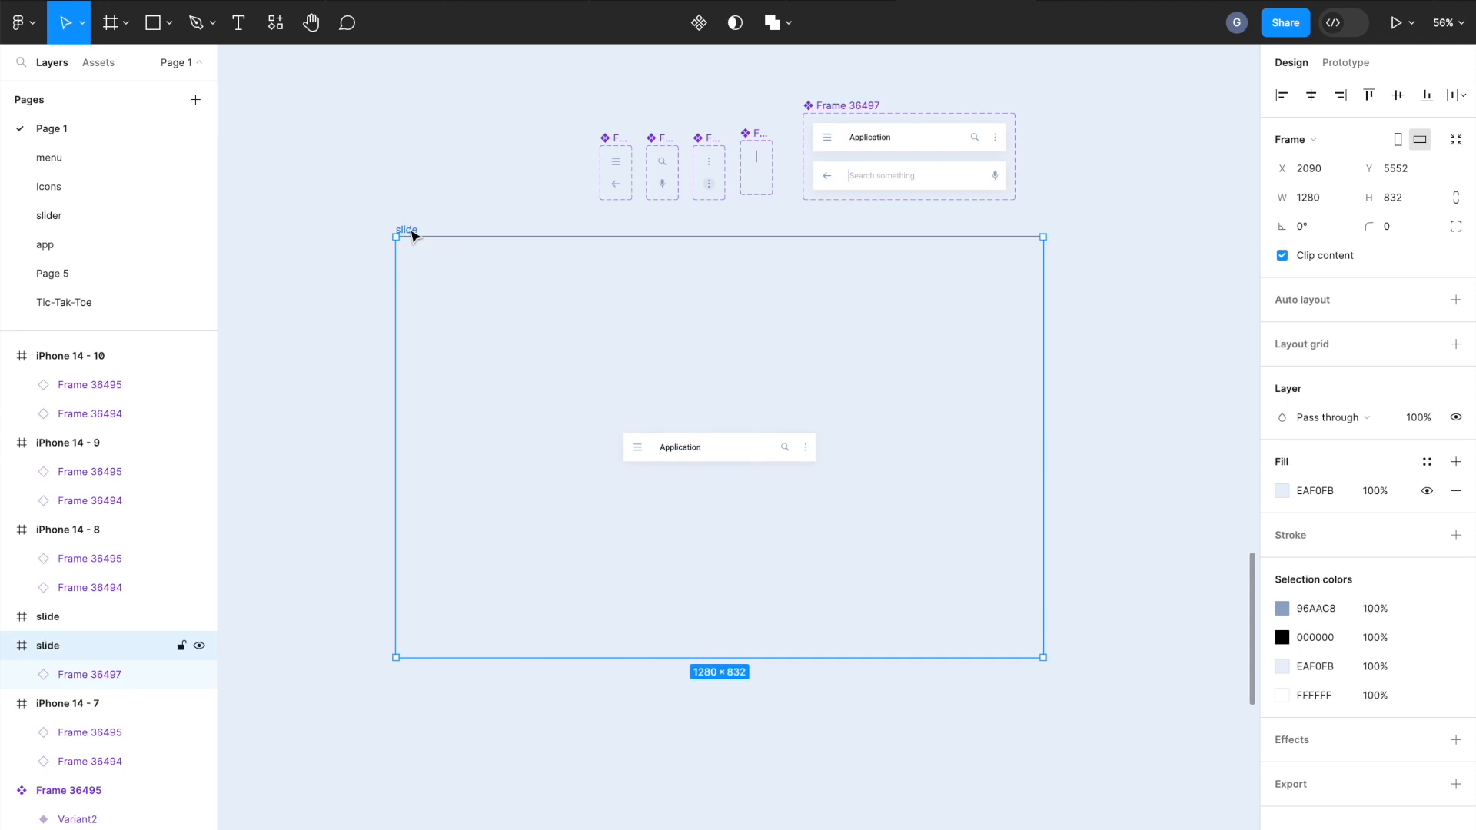
Duplicate the slide frame directly below and switch the copy's app bar instance to Variant2.
{"action": "scroll", "coordinate": [415, 229], "scroll_direction": "down", "scroll_amount": 3}
{"action": "left_click_drag", "start_coordinate": [416, 230], "coordinate": [429, 503]}
{"action": "left_click", "coordinate": [635, 621]}
{"action": "left_click", "coordinate": [1403, 363]}
{"action": "left_click", "coordinate": [1340, 376]}
Link the first slide's Application bar to the second slide on click, with a Gentle 800 ms Smart animate transition.
{"action": "left_click", "coordinate": [612, 361]}
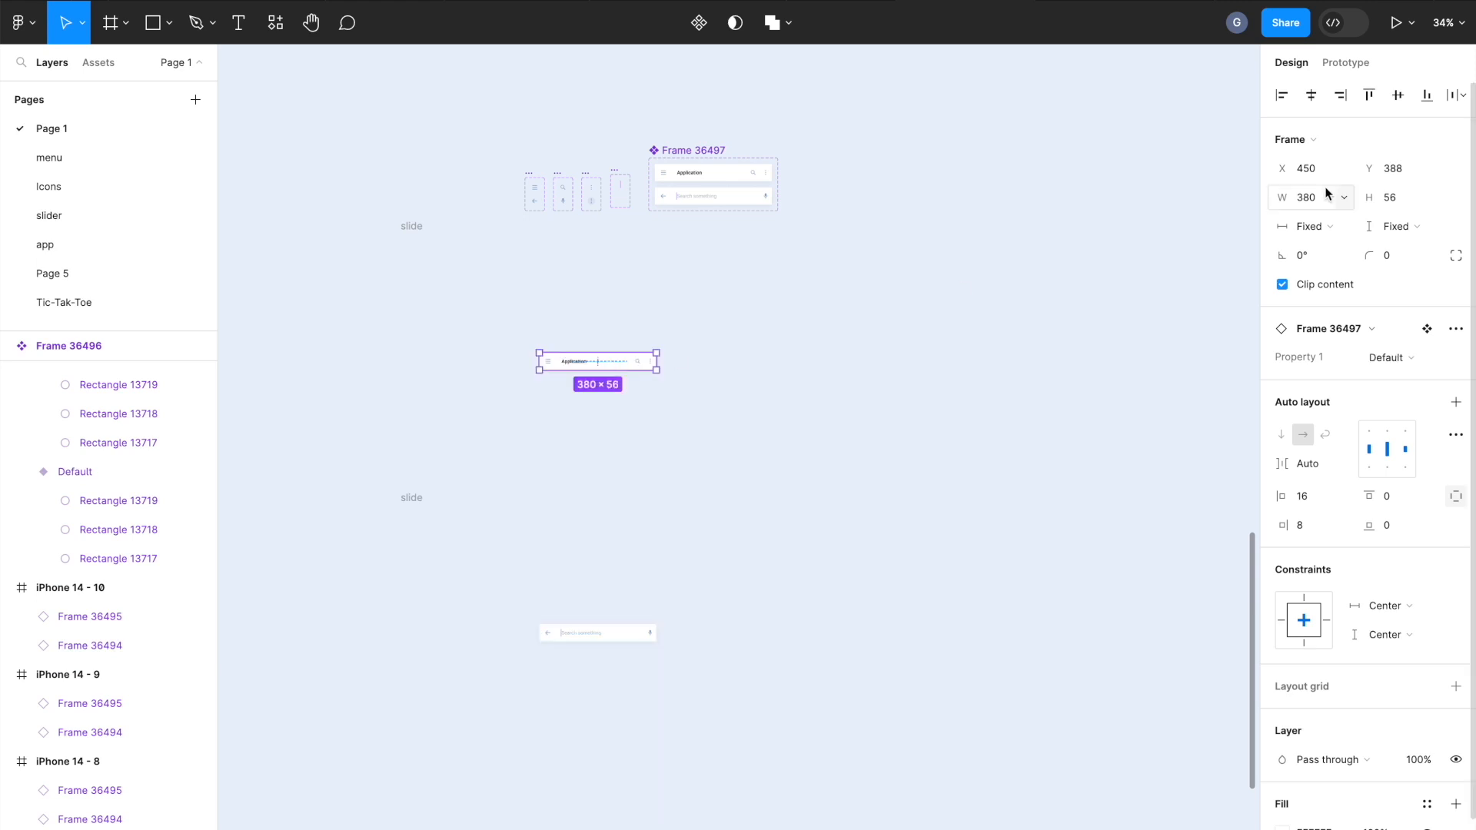
{"action": "left_click", "coordinate": [1345, 63]}
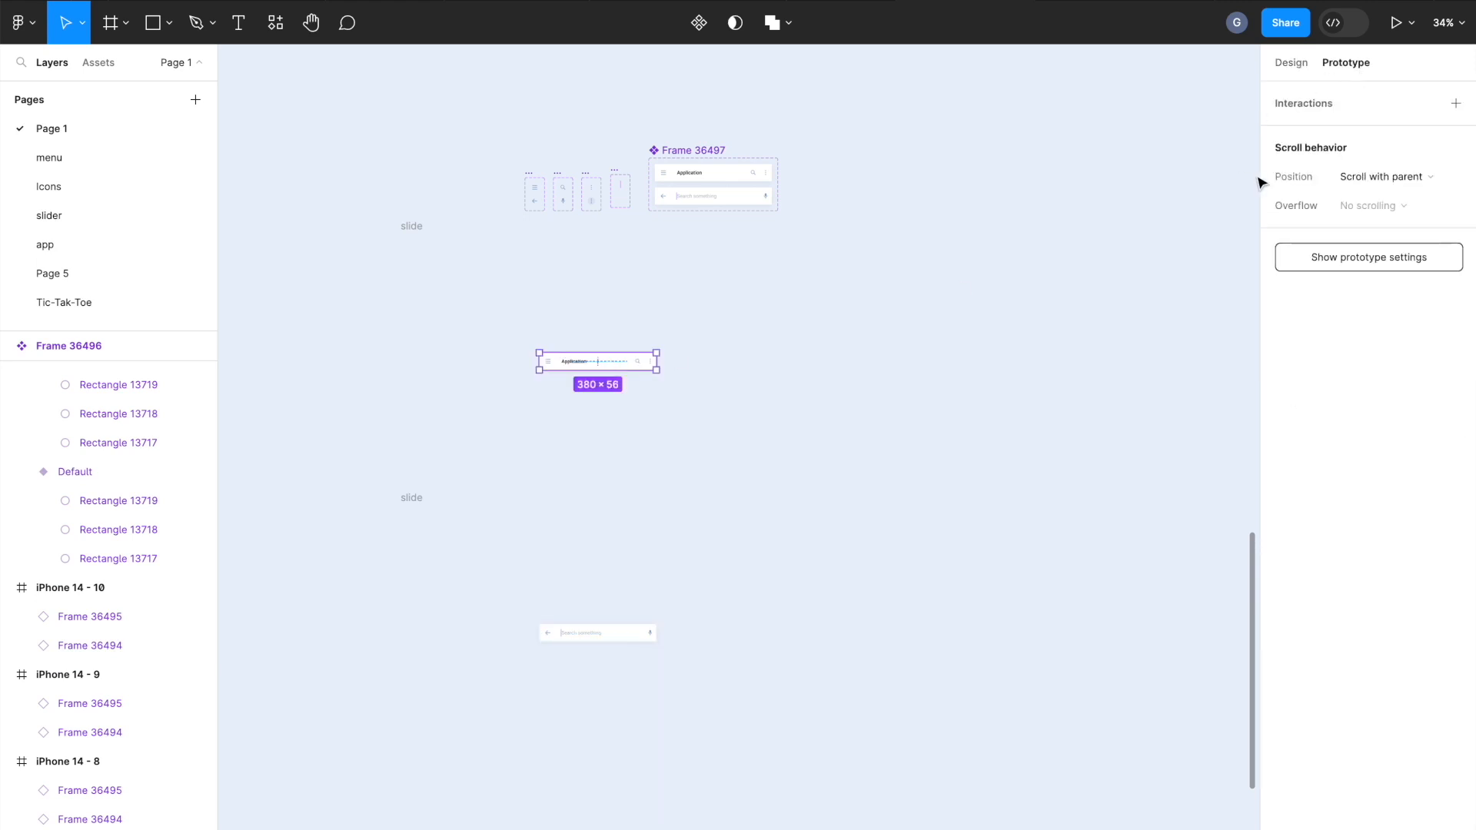
{"action": "left_click_drag", "start_coordinate": [658, 365], "coordinate": [630, 648]}
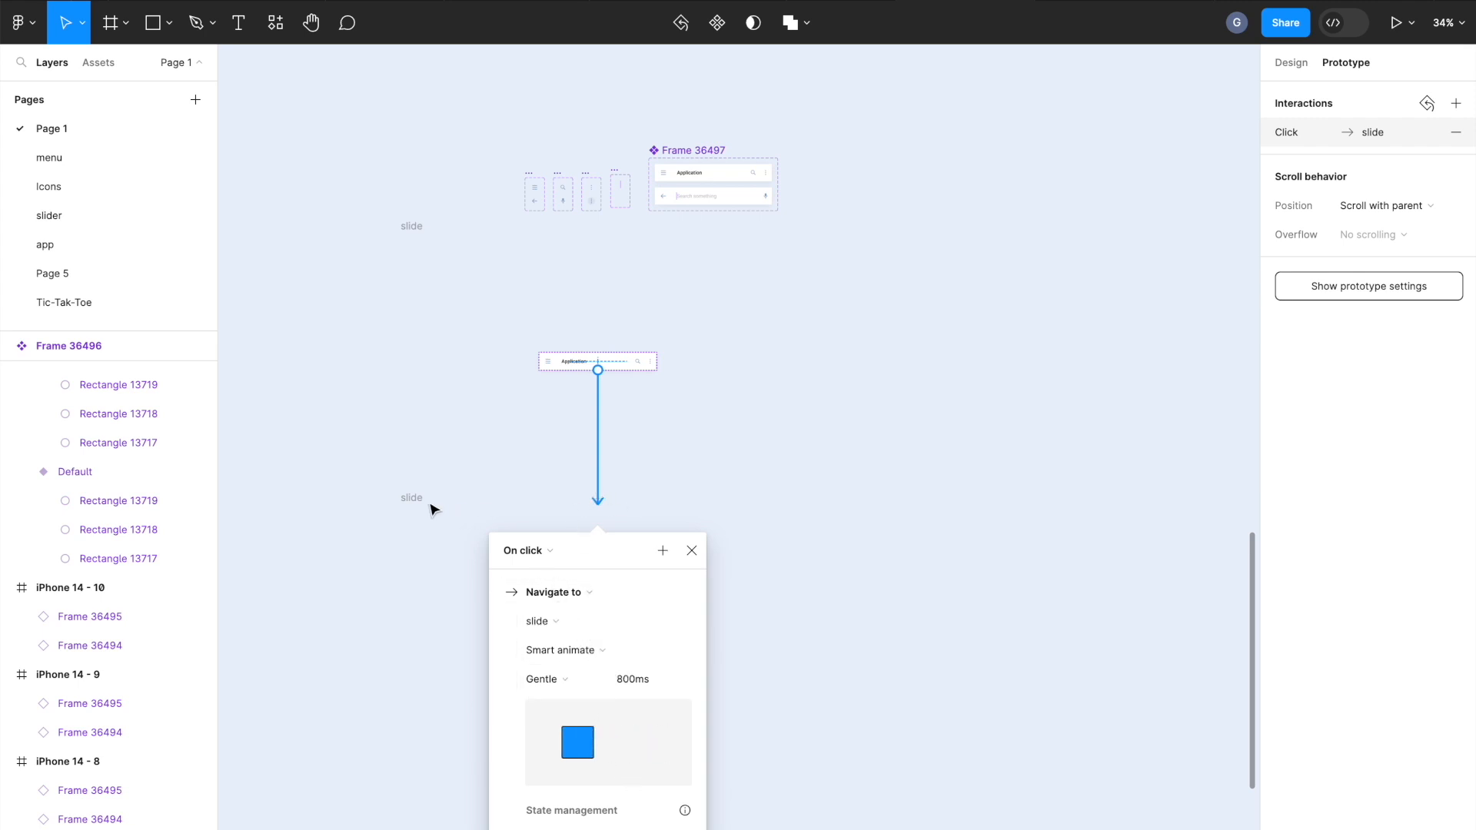
{"action": "left_click", "coordinate": [435, 550]}
Link the second slide's search bar back to the first slide on click, using Smart animate with Gentle easing over 800 ms.
{"action": "left_click", "coordinate": [597, 636]}
{"action": "left_click_drag", "start_coordinate": [653, 634], "coordinate": [669, 398]}
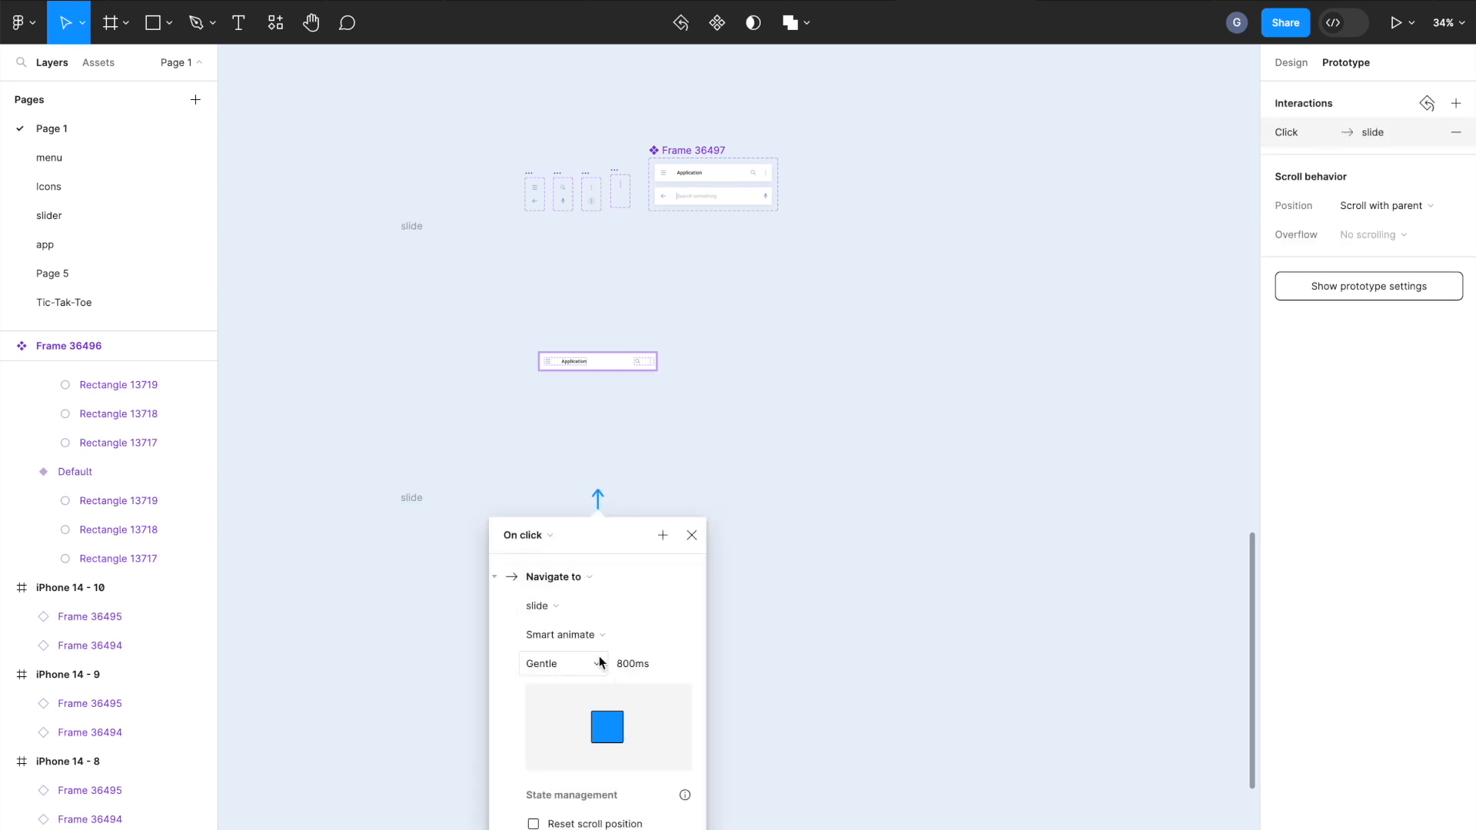
{"action": "left_click", "coordinate": [777, 528]}
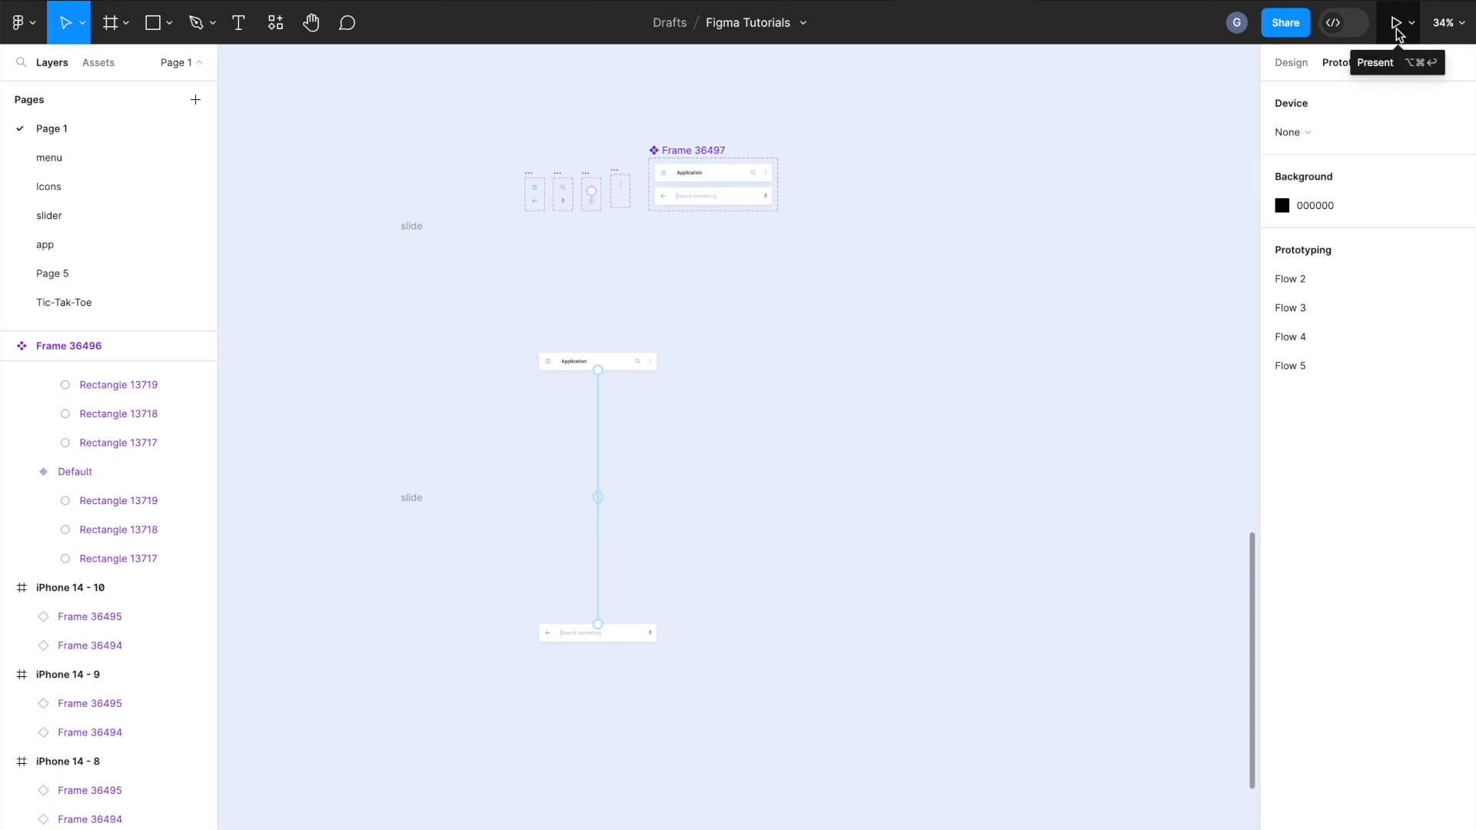
Set the delay of both cursor variant interactions to 400 ms and adjust their animation duration.
{"action": "left_click", "coordinate": [418, 227]}
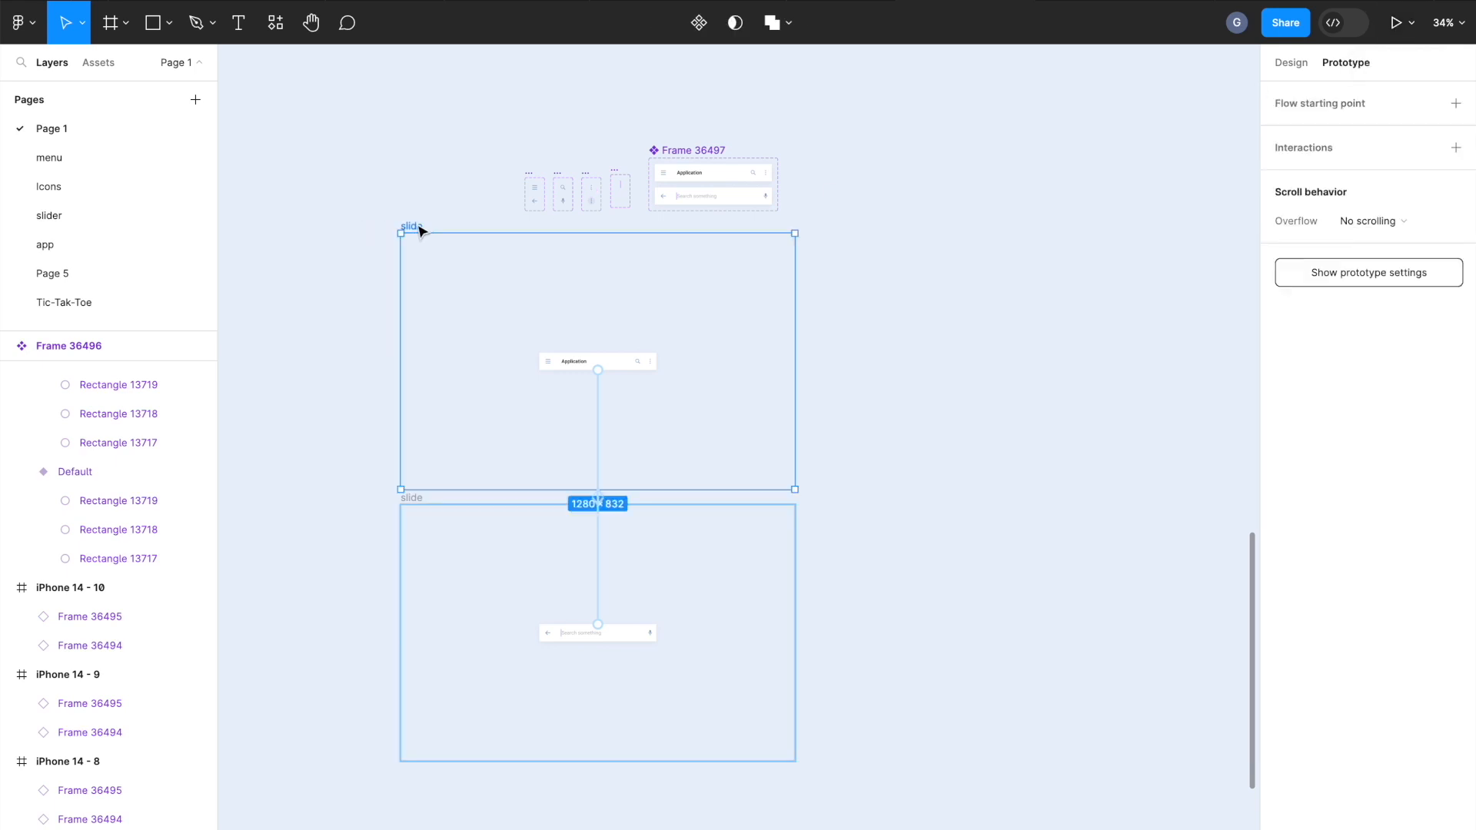
{"action": "scroll", "coordinate": [618, 191], "scroll_direction": "up", "scroll_amount": 10}
{"action": "left_click", "coordinate": [645, 204]}
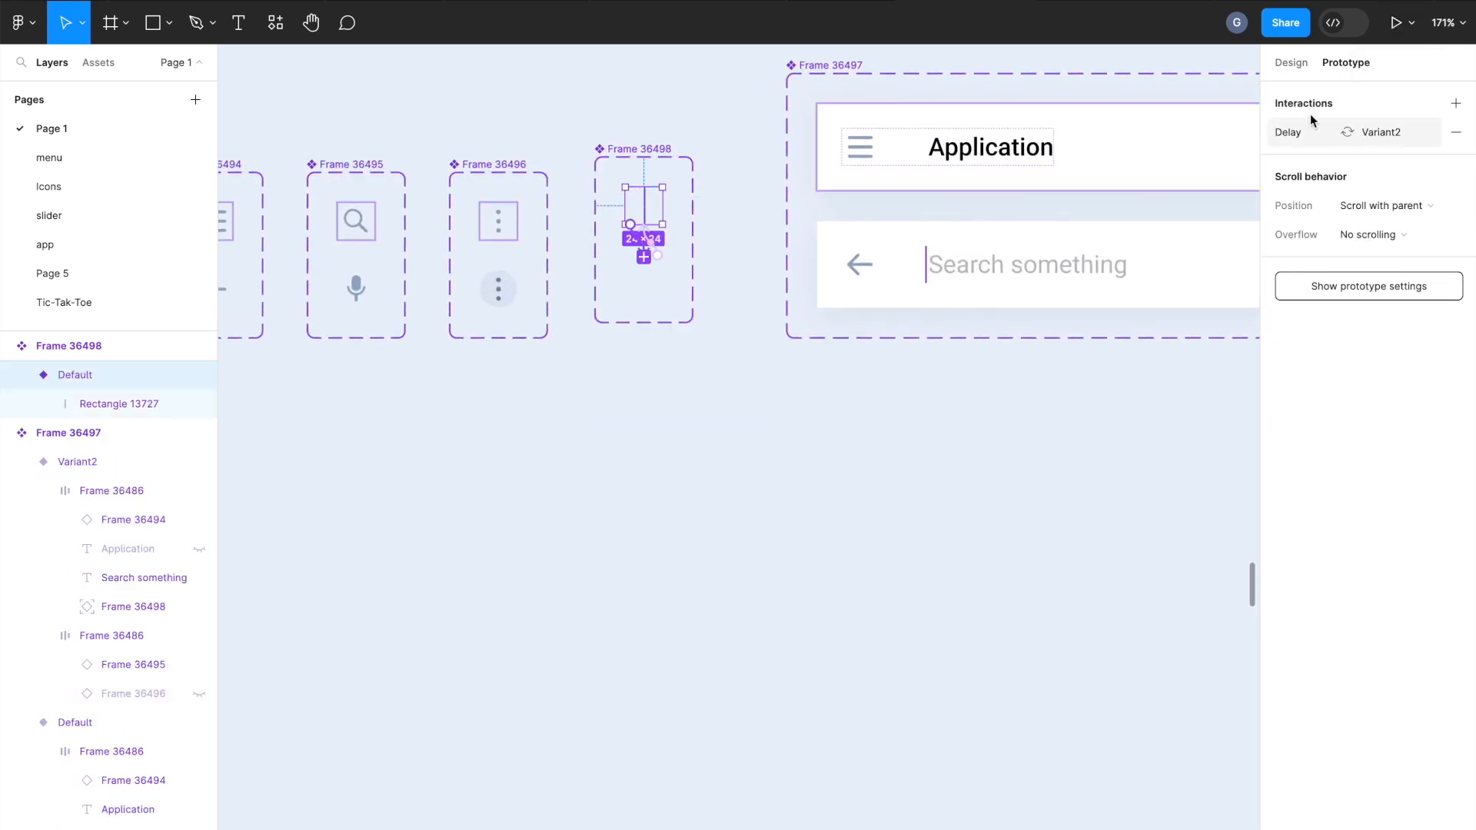
{"action": "scroll", "coordinate": [643, 254], "scroll_direction": "up", "scroll_amount": 12}
{"action": "scroll", "coordinate": [666, 256], "scroll_direction": "up", "scroll_amount": 1}
{"action": "left_click", "coordinate": [666, 256]}
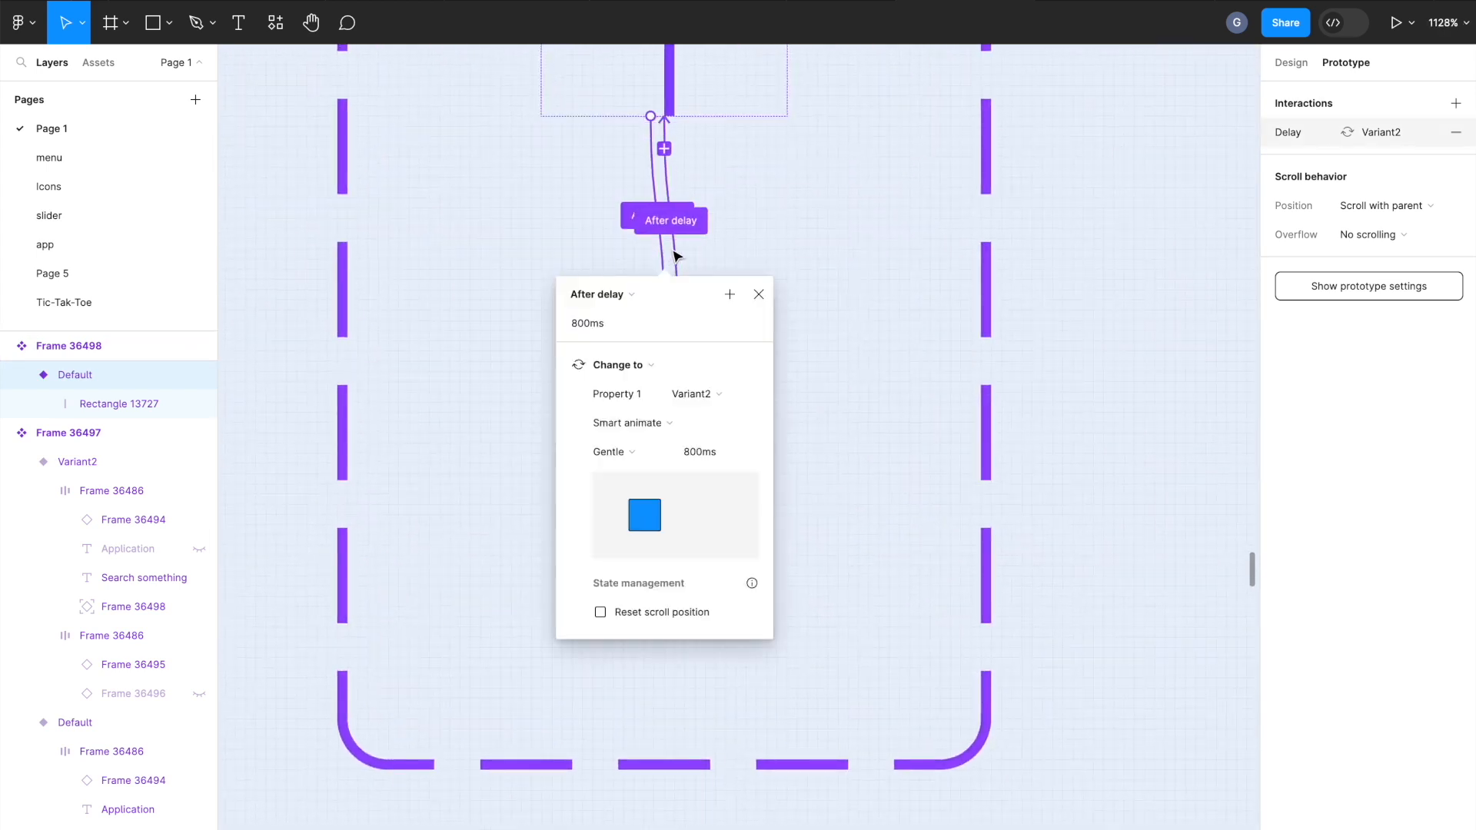
{"action": "left_click", "coordinate": [578, 329]}
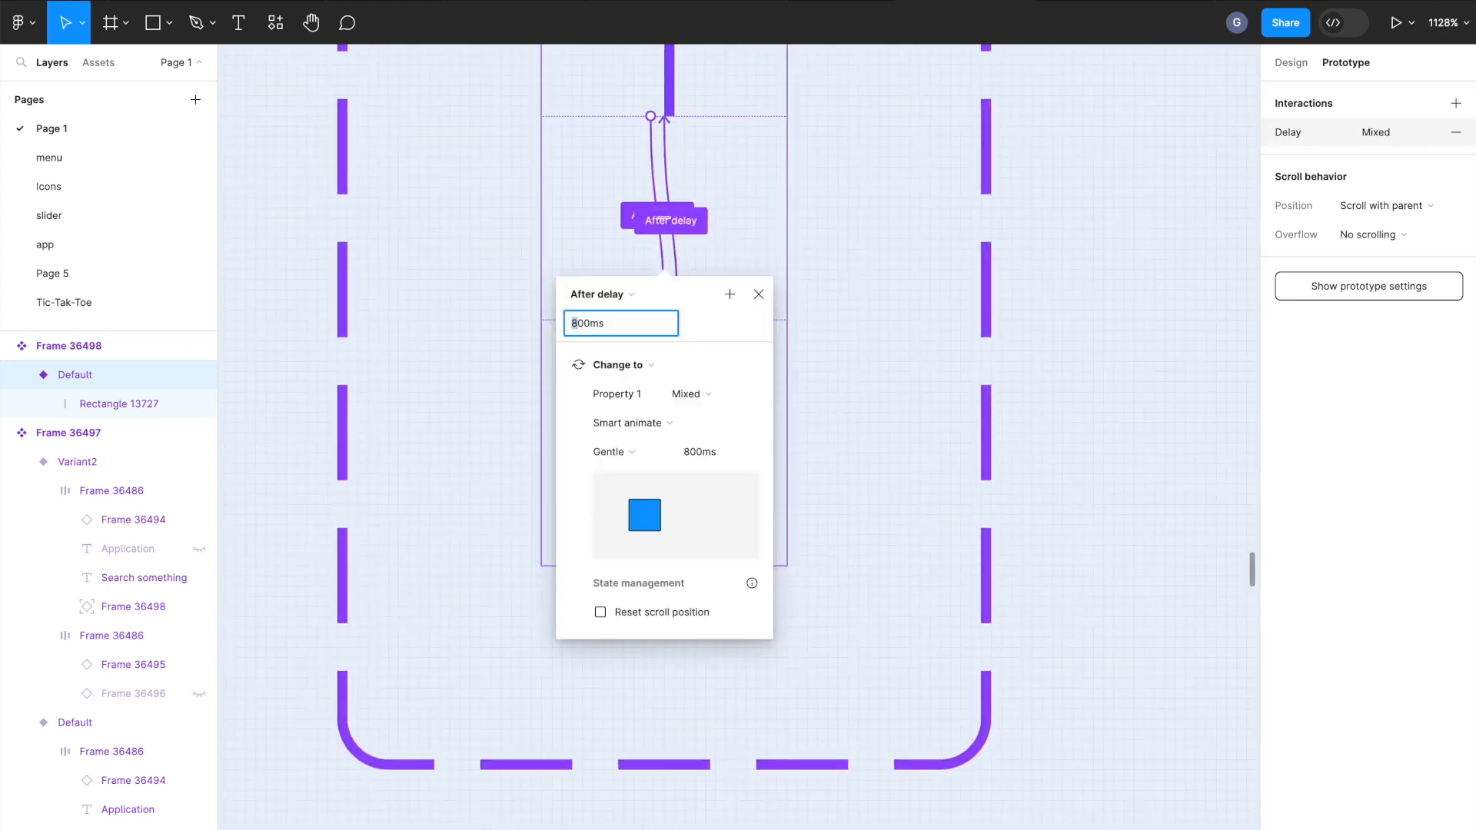
{"action": "left_click", "coordinate": [691, 453]}
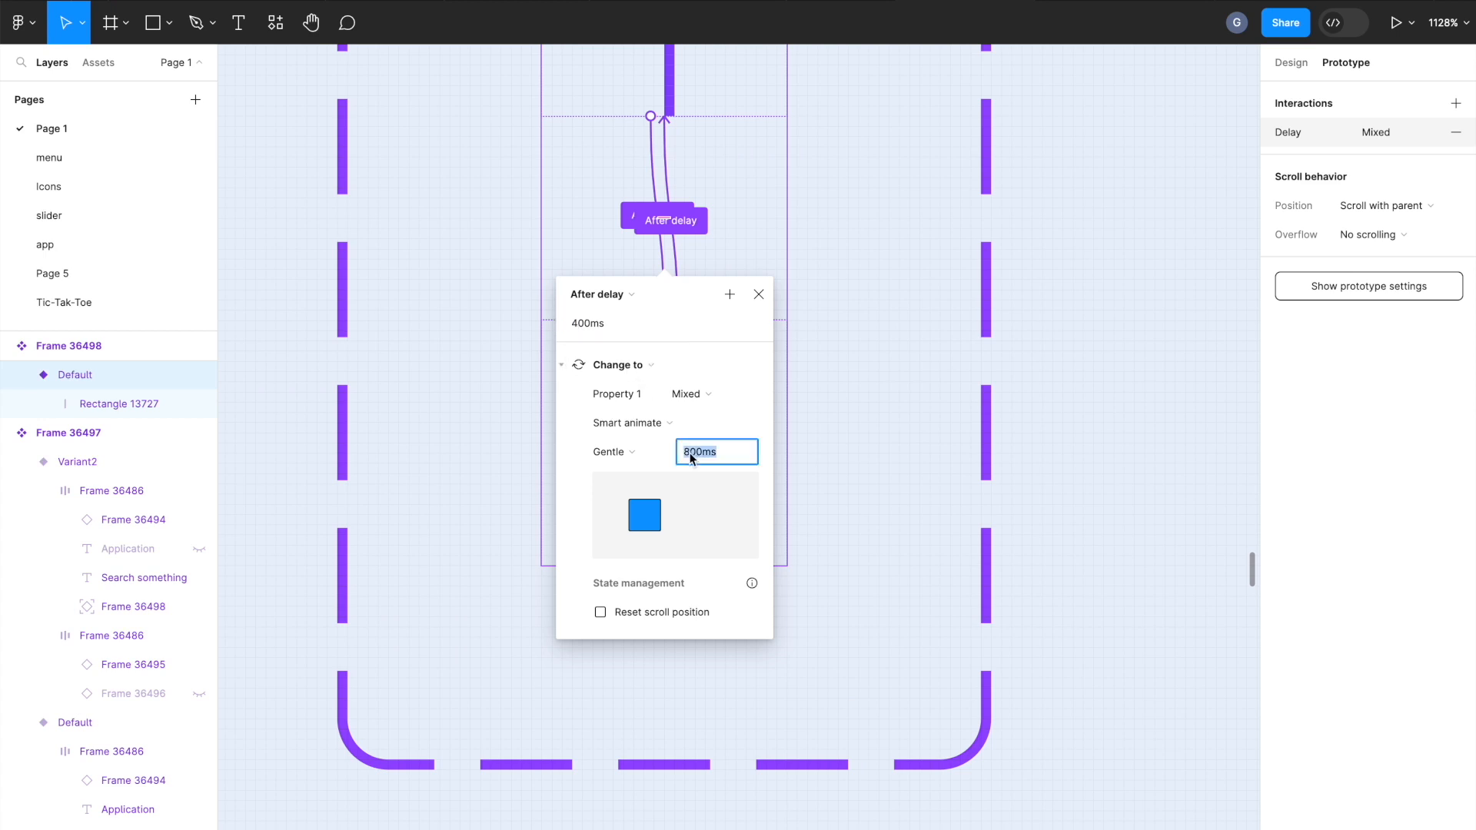
{"action": "left_click", "coordinate": [798, 414]}
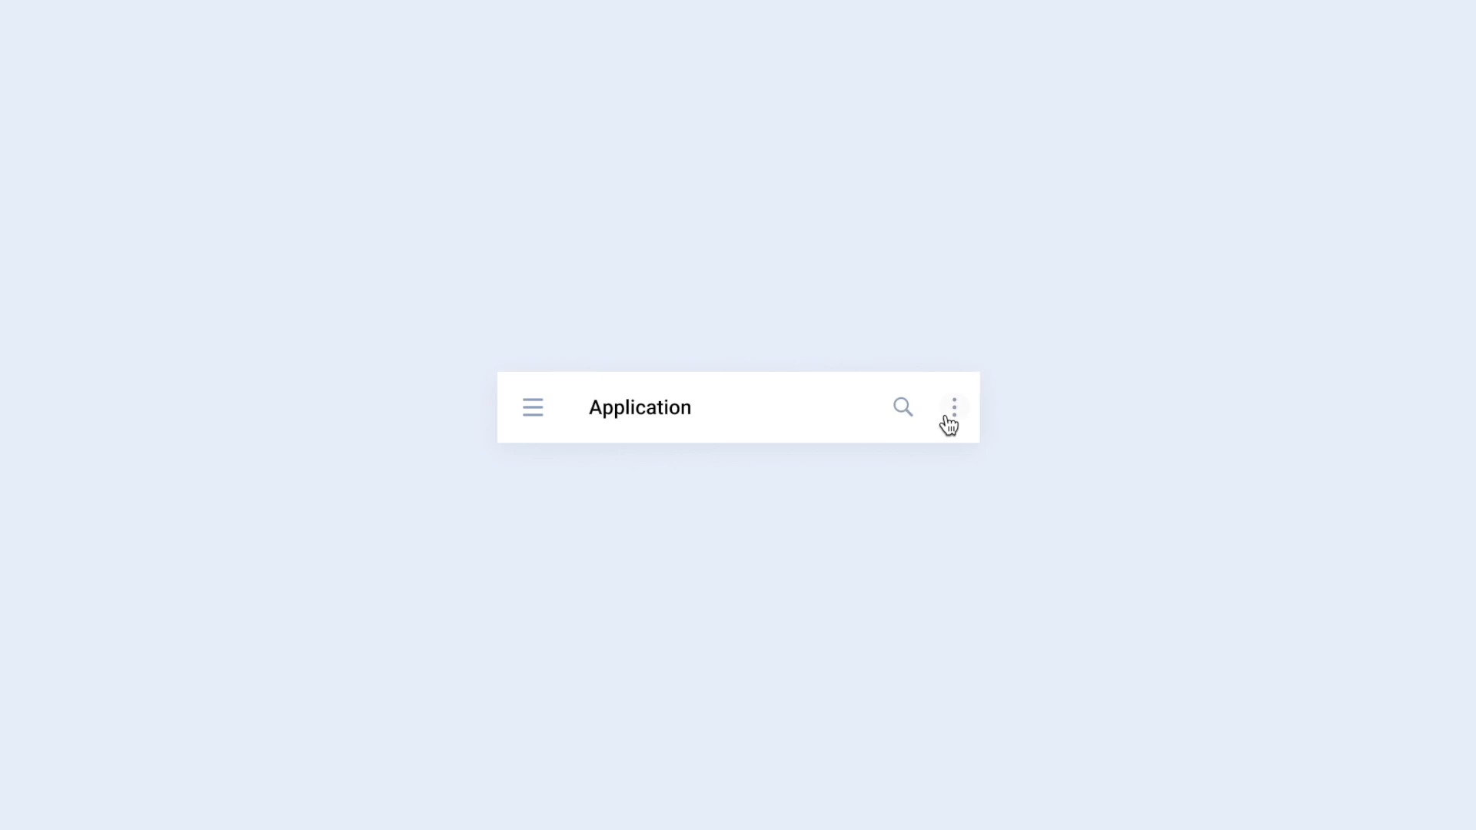
Test the presented prototype by switching the app bar twice between its Application and search states.
{"action": "left_click", "coordinate": [903, 408]}
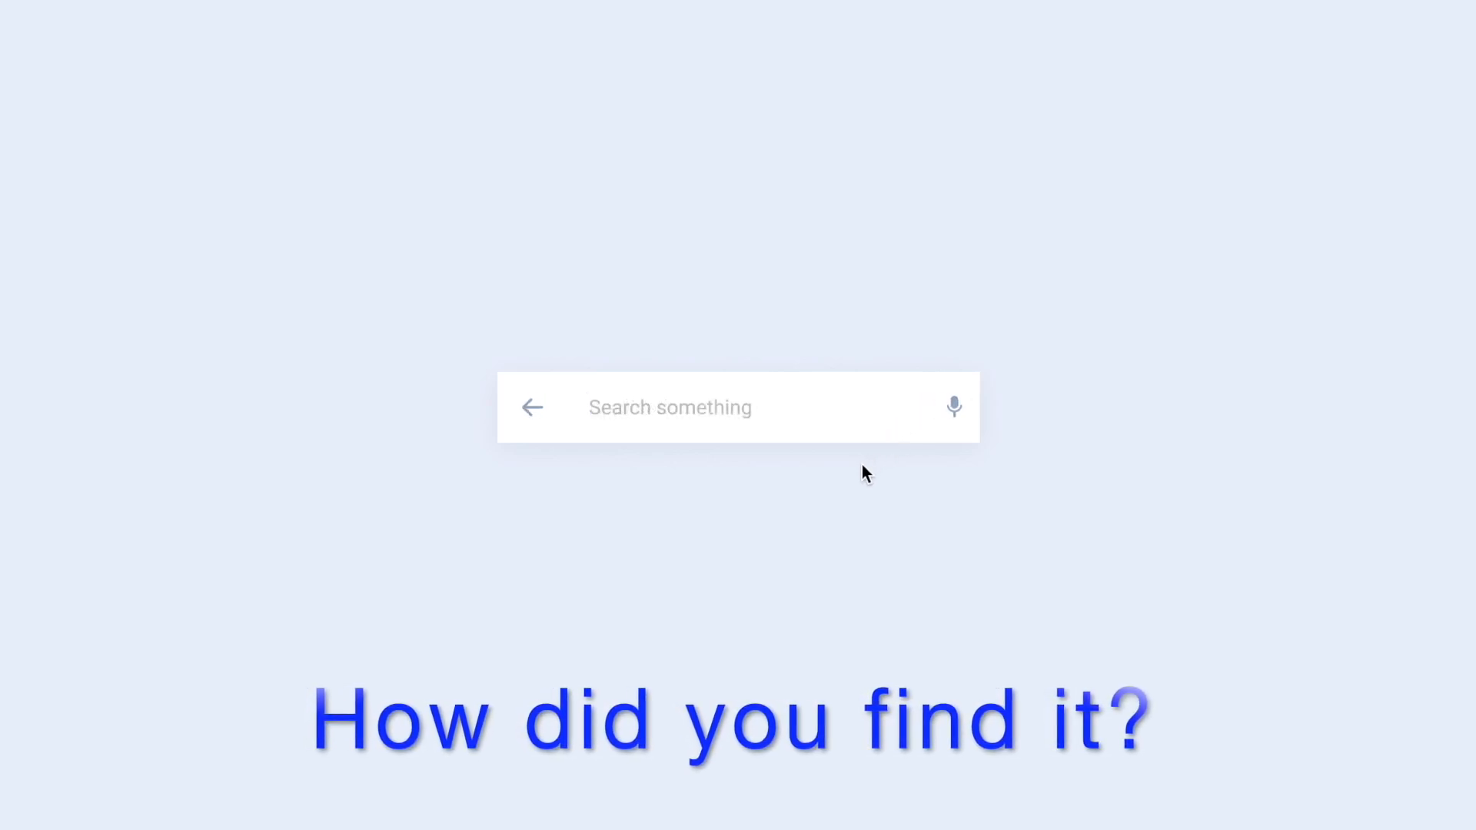
{"action": "left_click", "coordinate": [538, 419]}
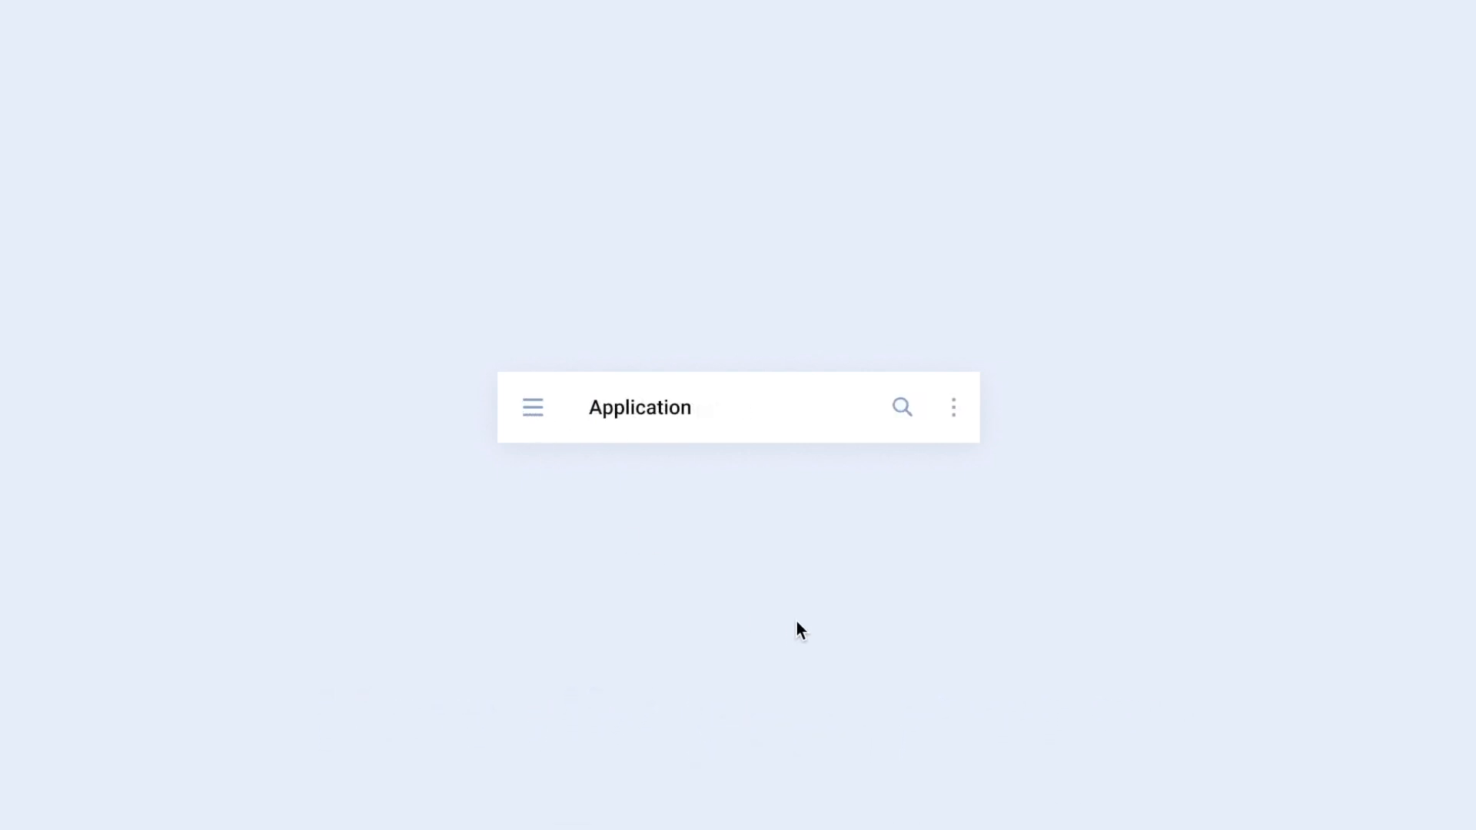
{"action": "left_click", "coordinate": [899, 419]}
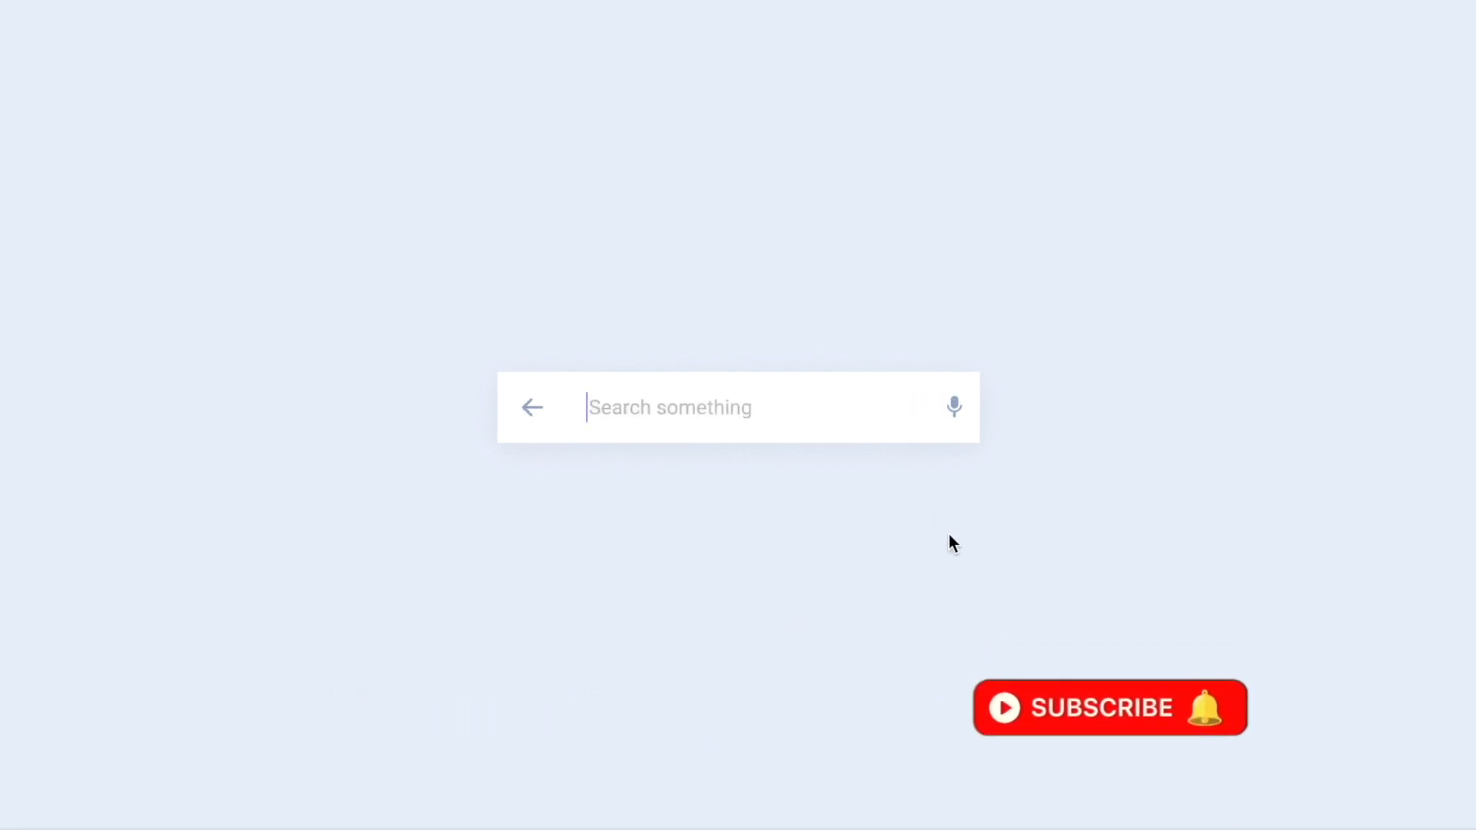
{"action": "left_click", "coordinate": [538, 421]}
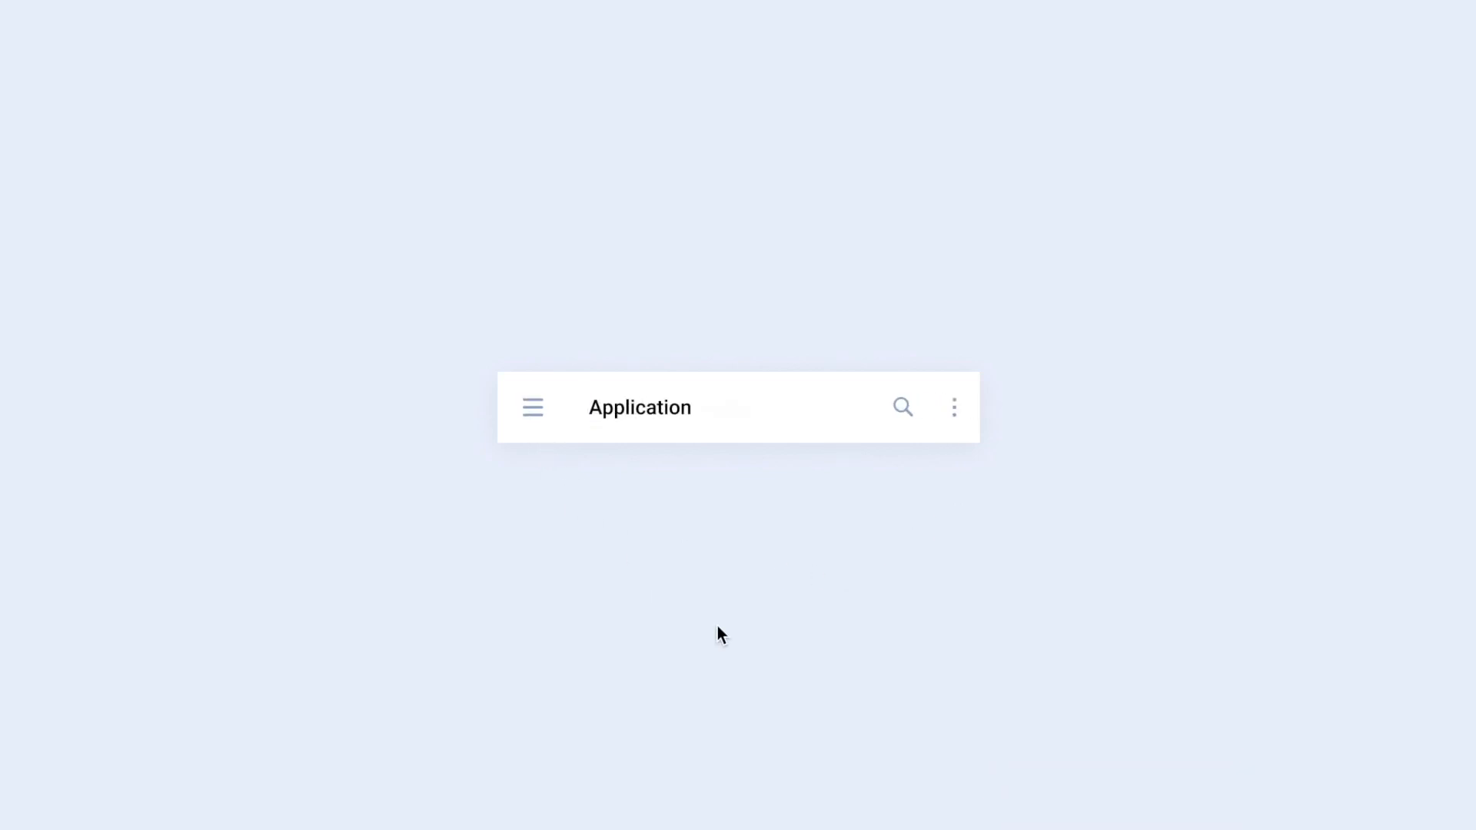